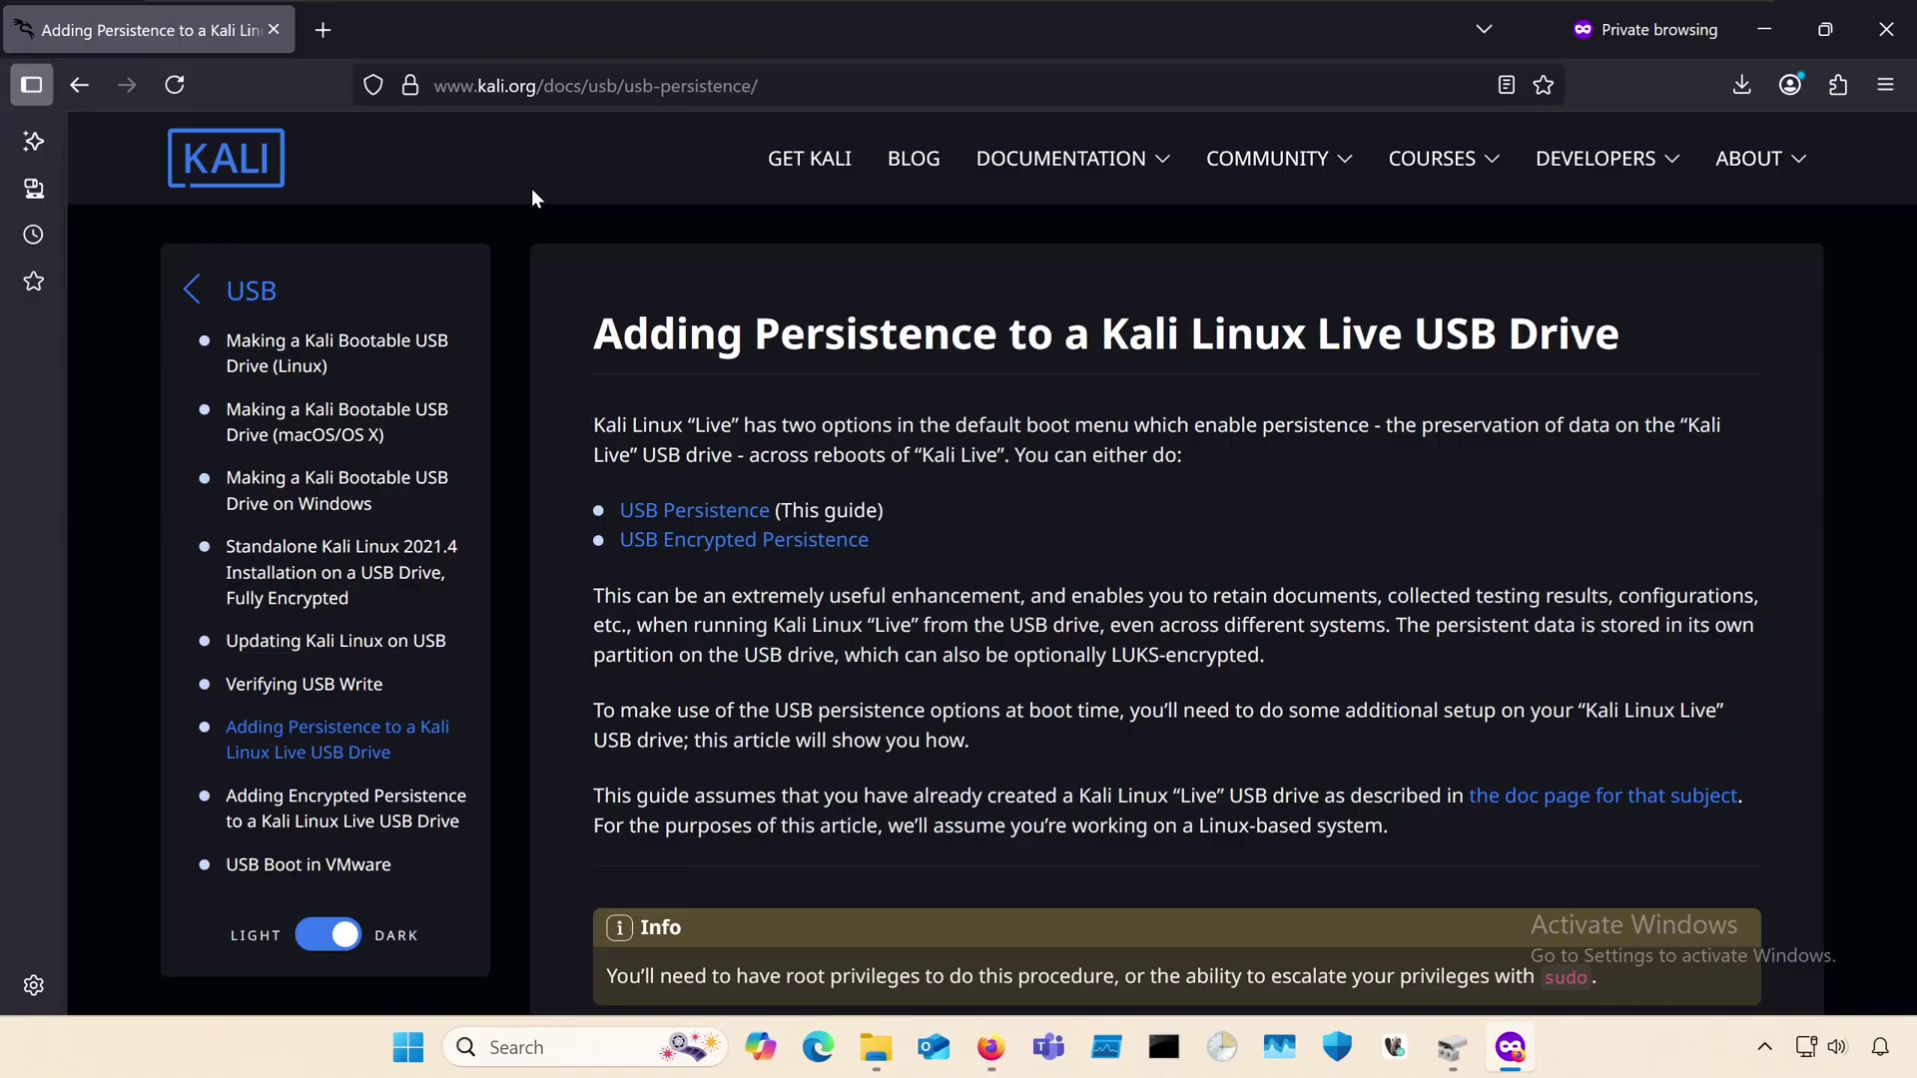
# Scroll through Kali's 'Adding Persistence to a Kali Linux Live USB Drive' guide to its lsblk and mkfs.ext4 steps.
pyautogui.scroll(-10, 531, 197)
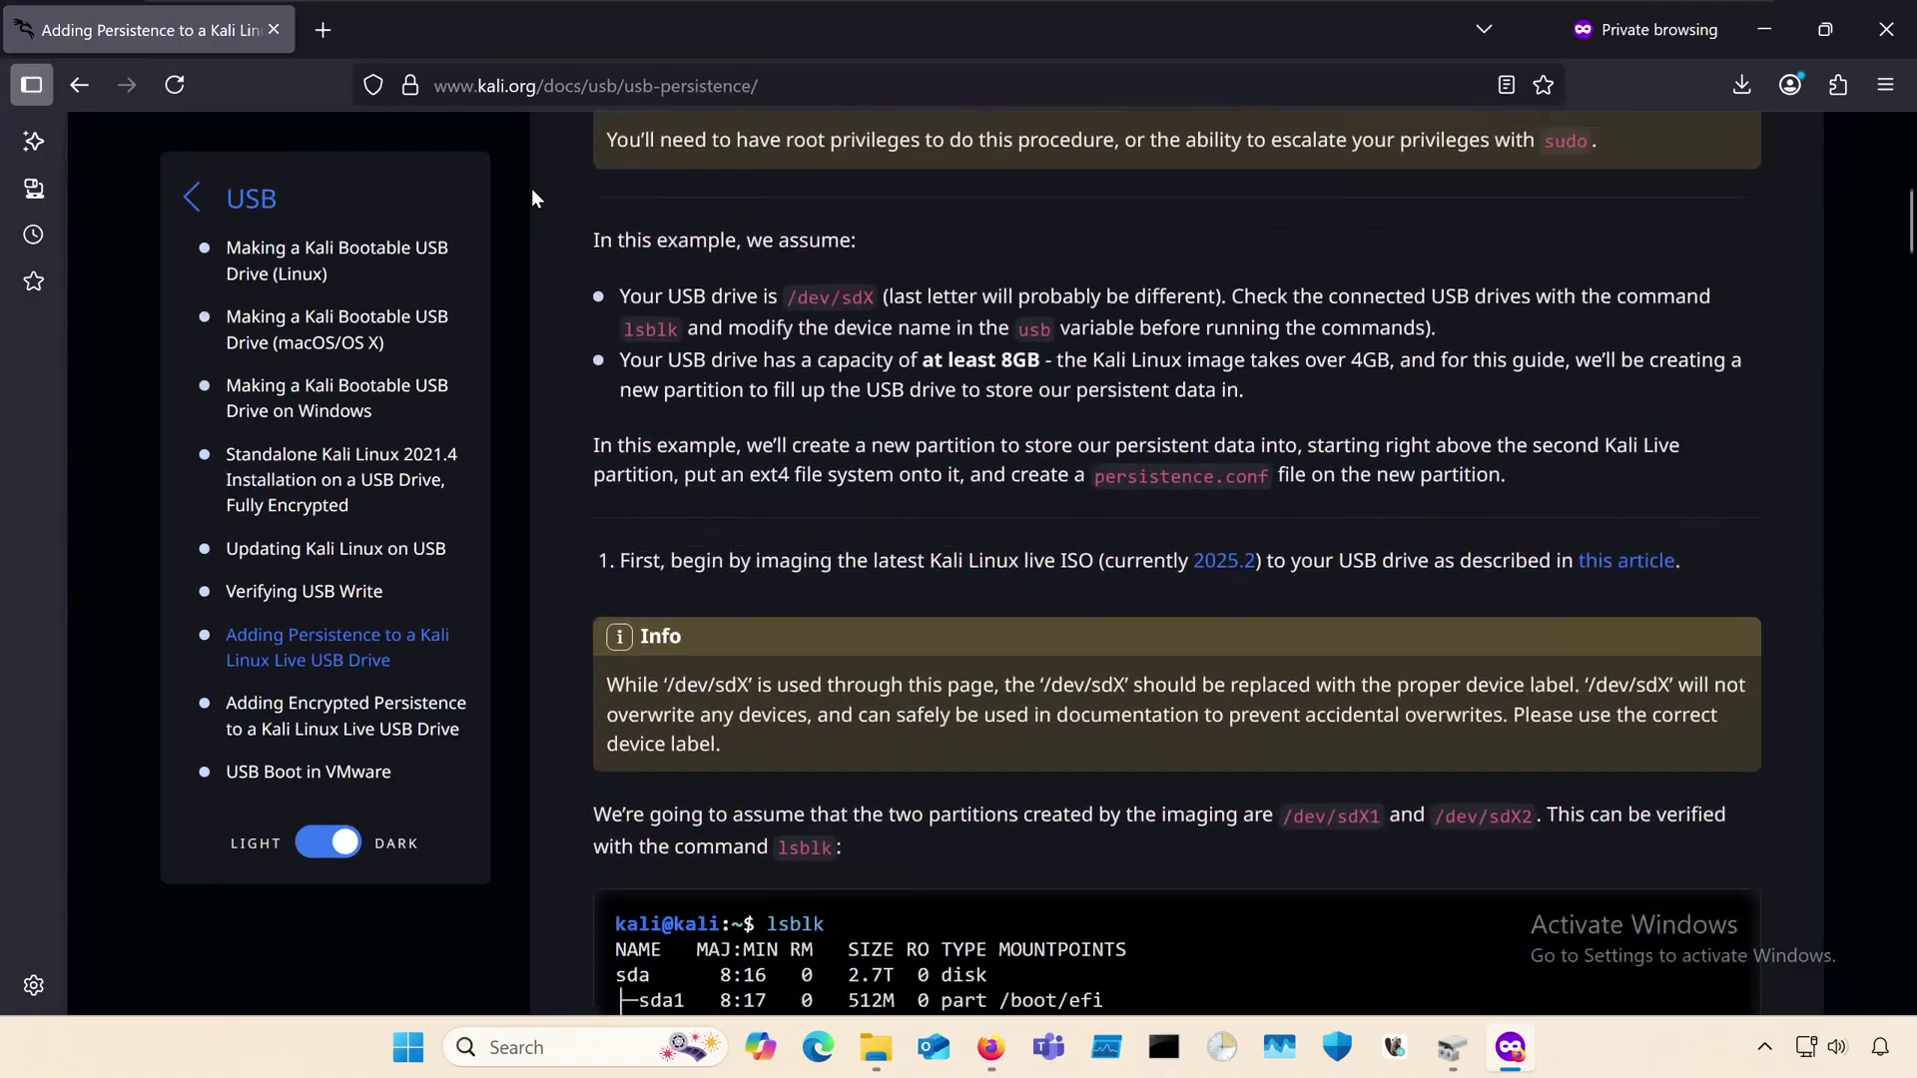
pyautogui.scroll(-20, 532, 197)
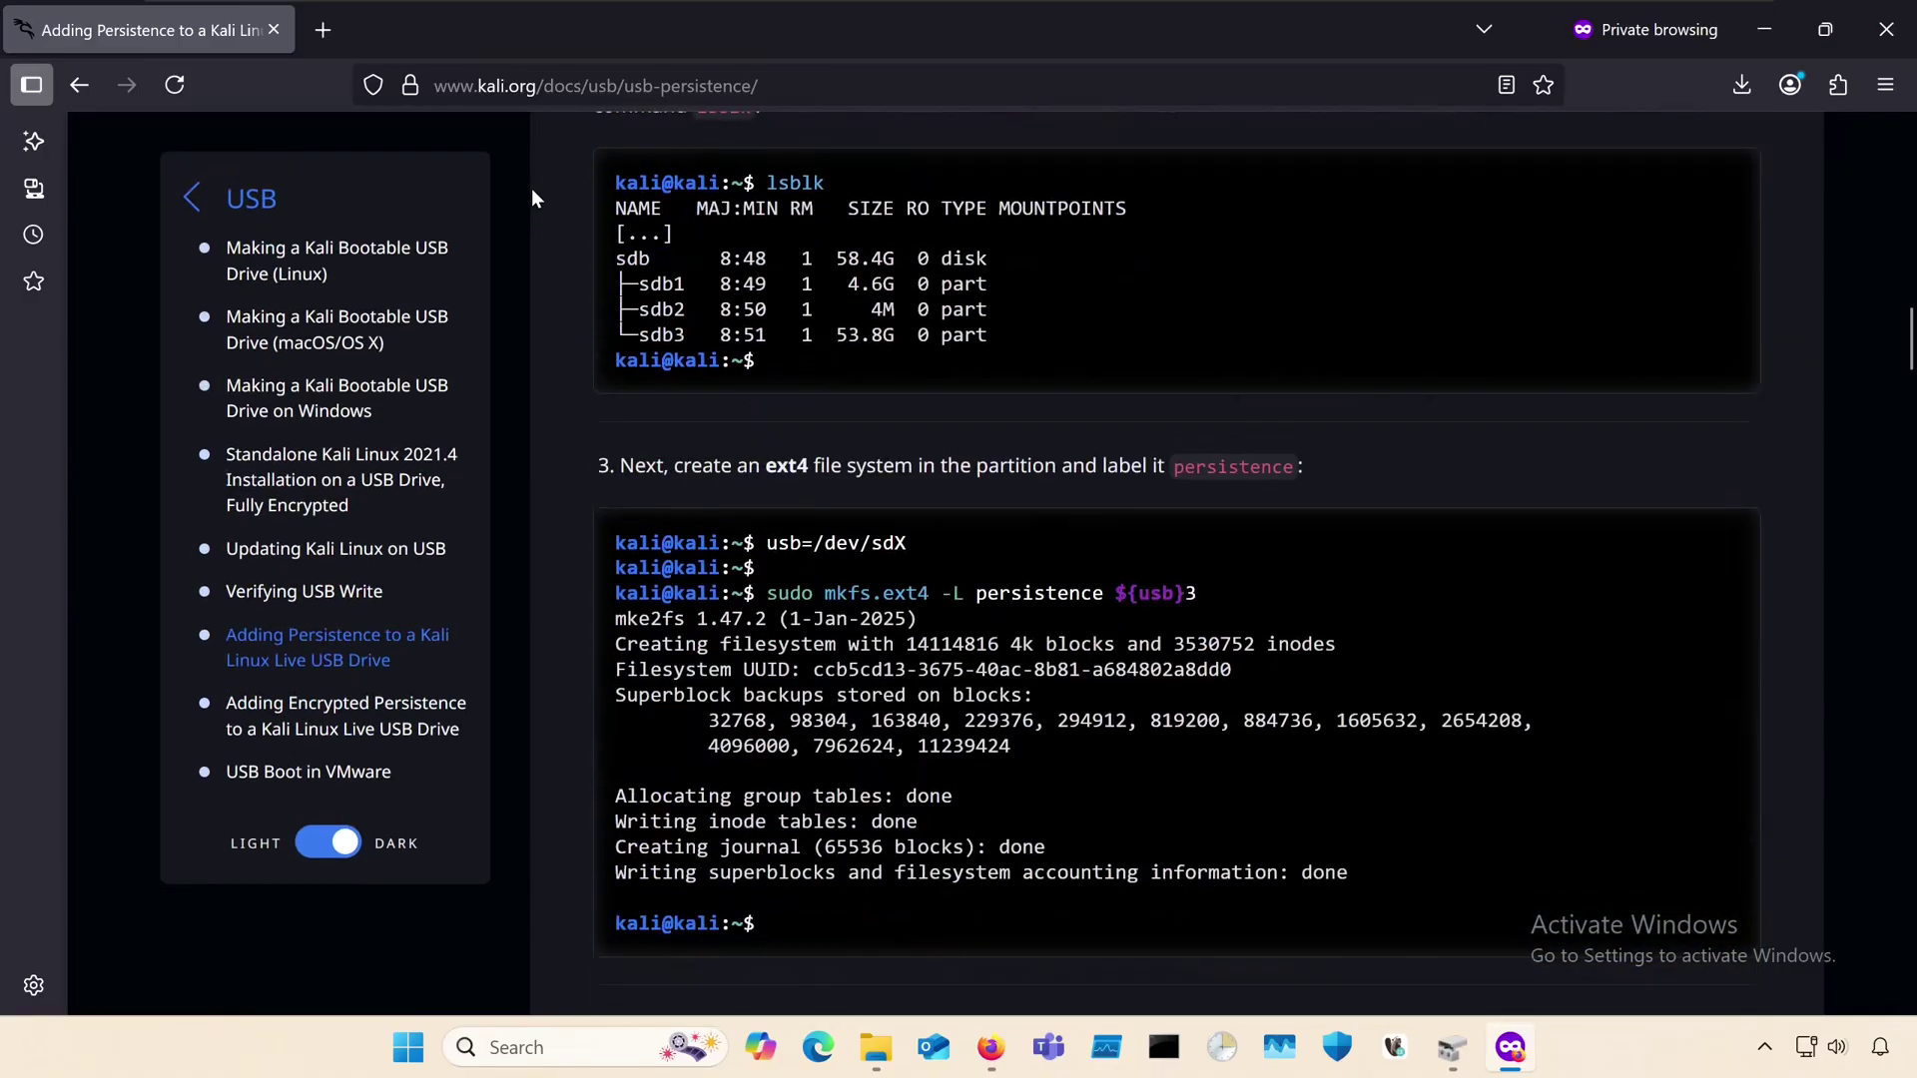
pyautogui.scroll(-5, 532, 188)
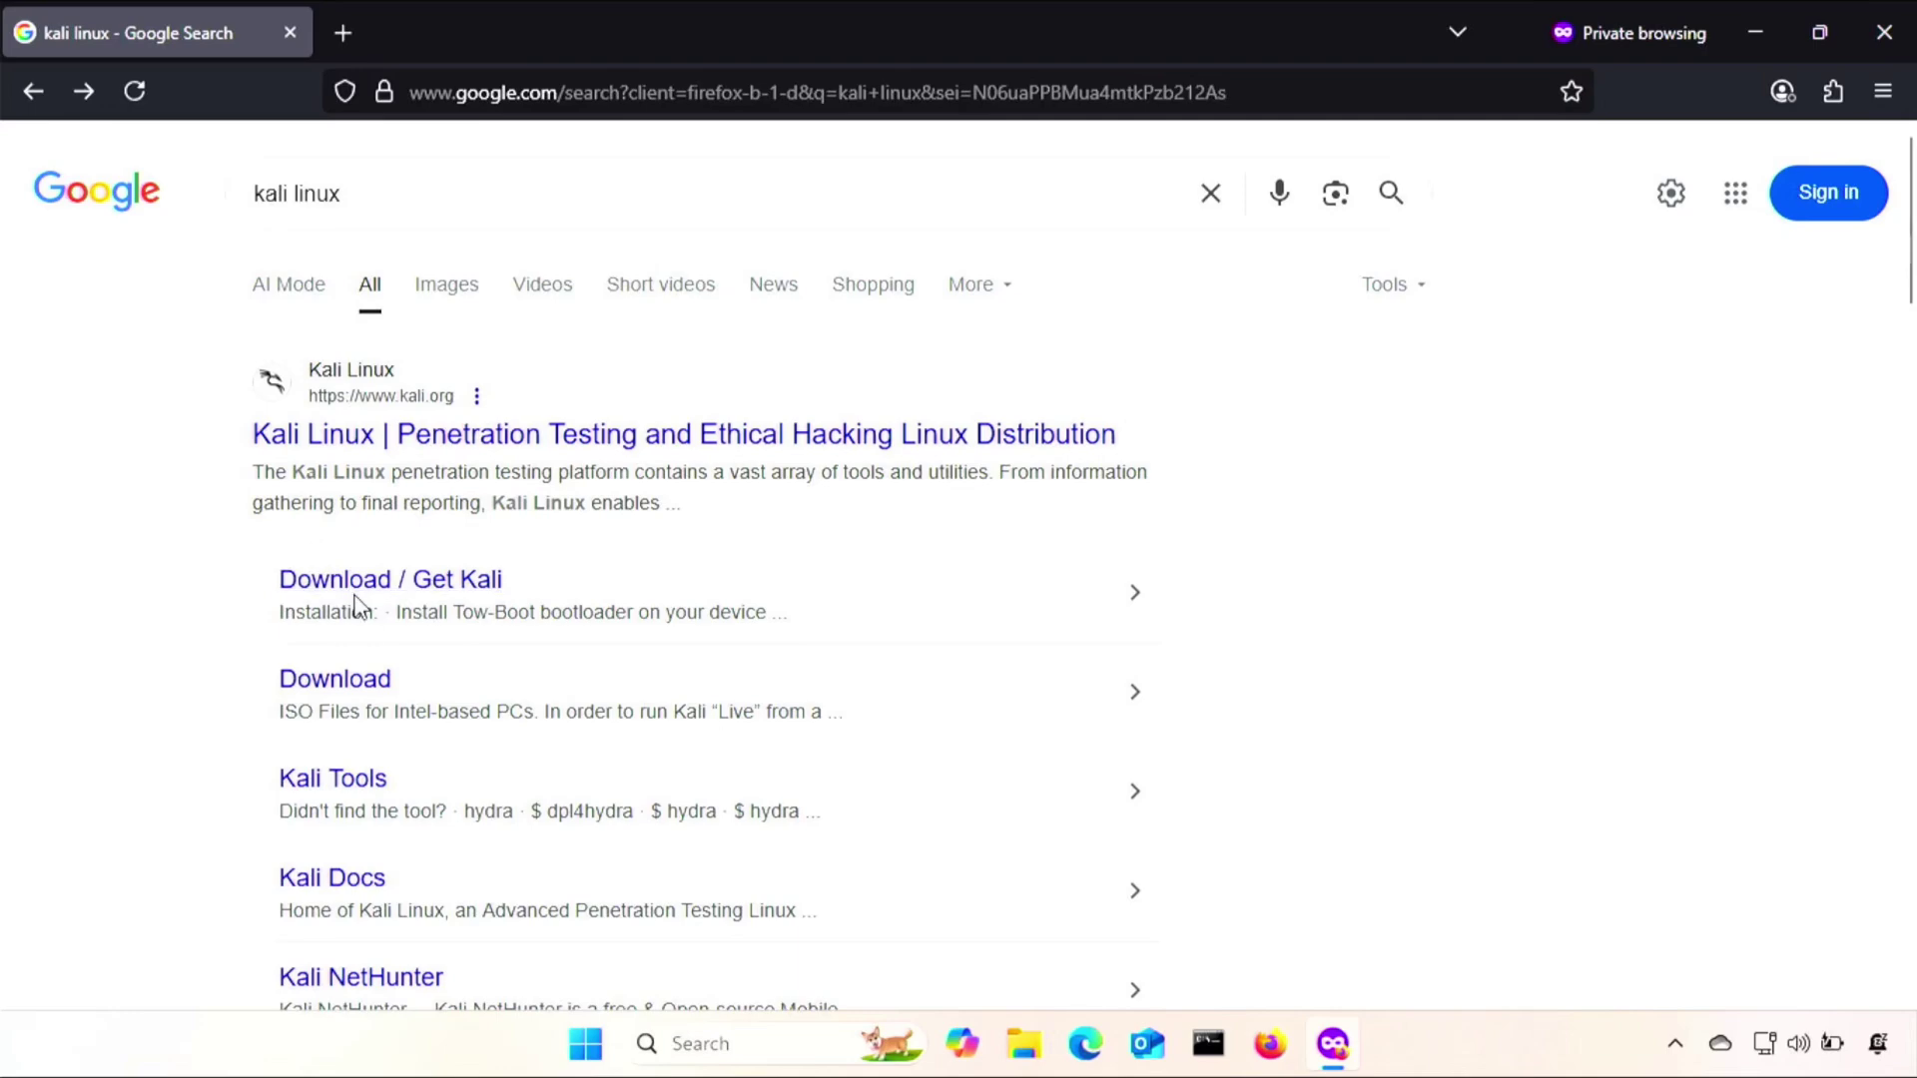
# Download the Kali 2025.2 Live Boot ISO from Get Kali and the rufus-4.9.exe installer.
pyautogui.click(364, 589)
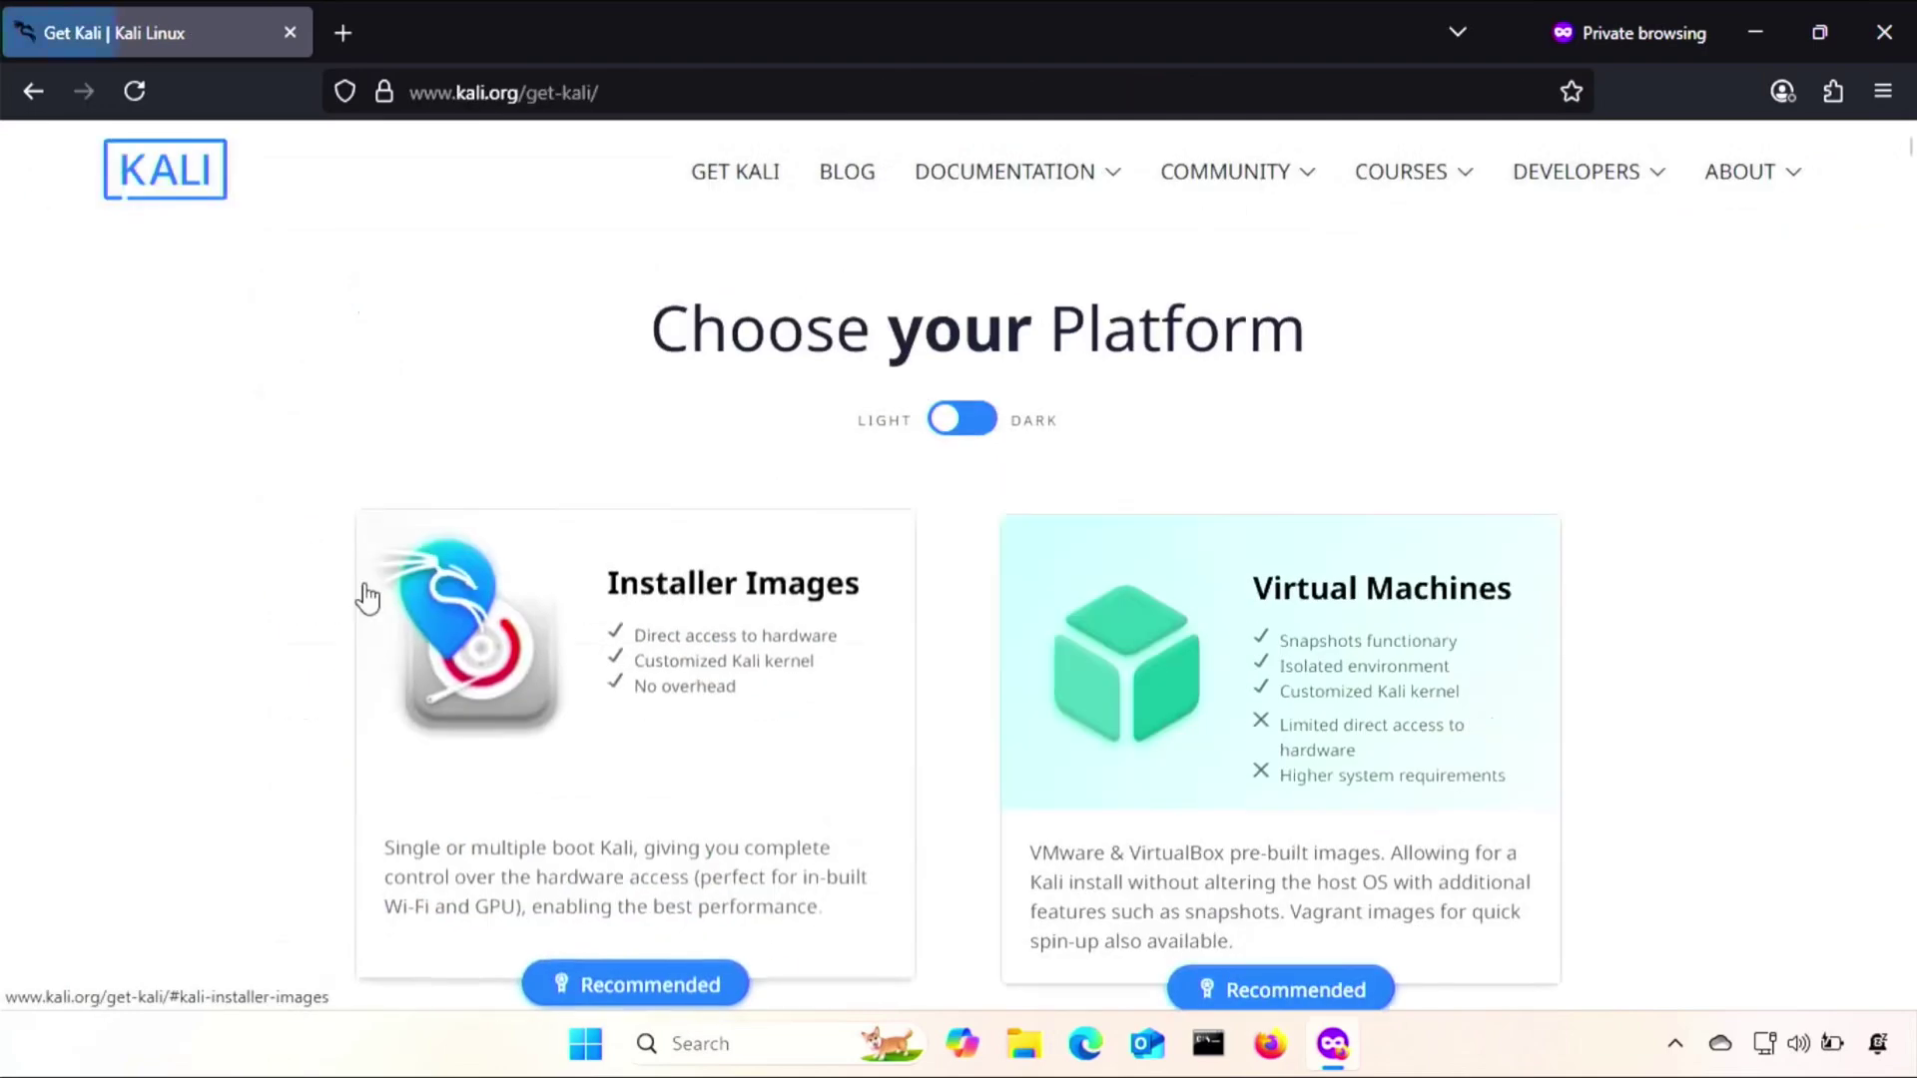
pyautogui.scroll(-10, 912, 676)
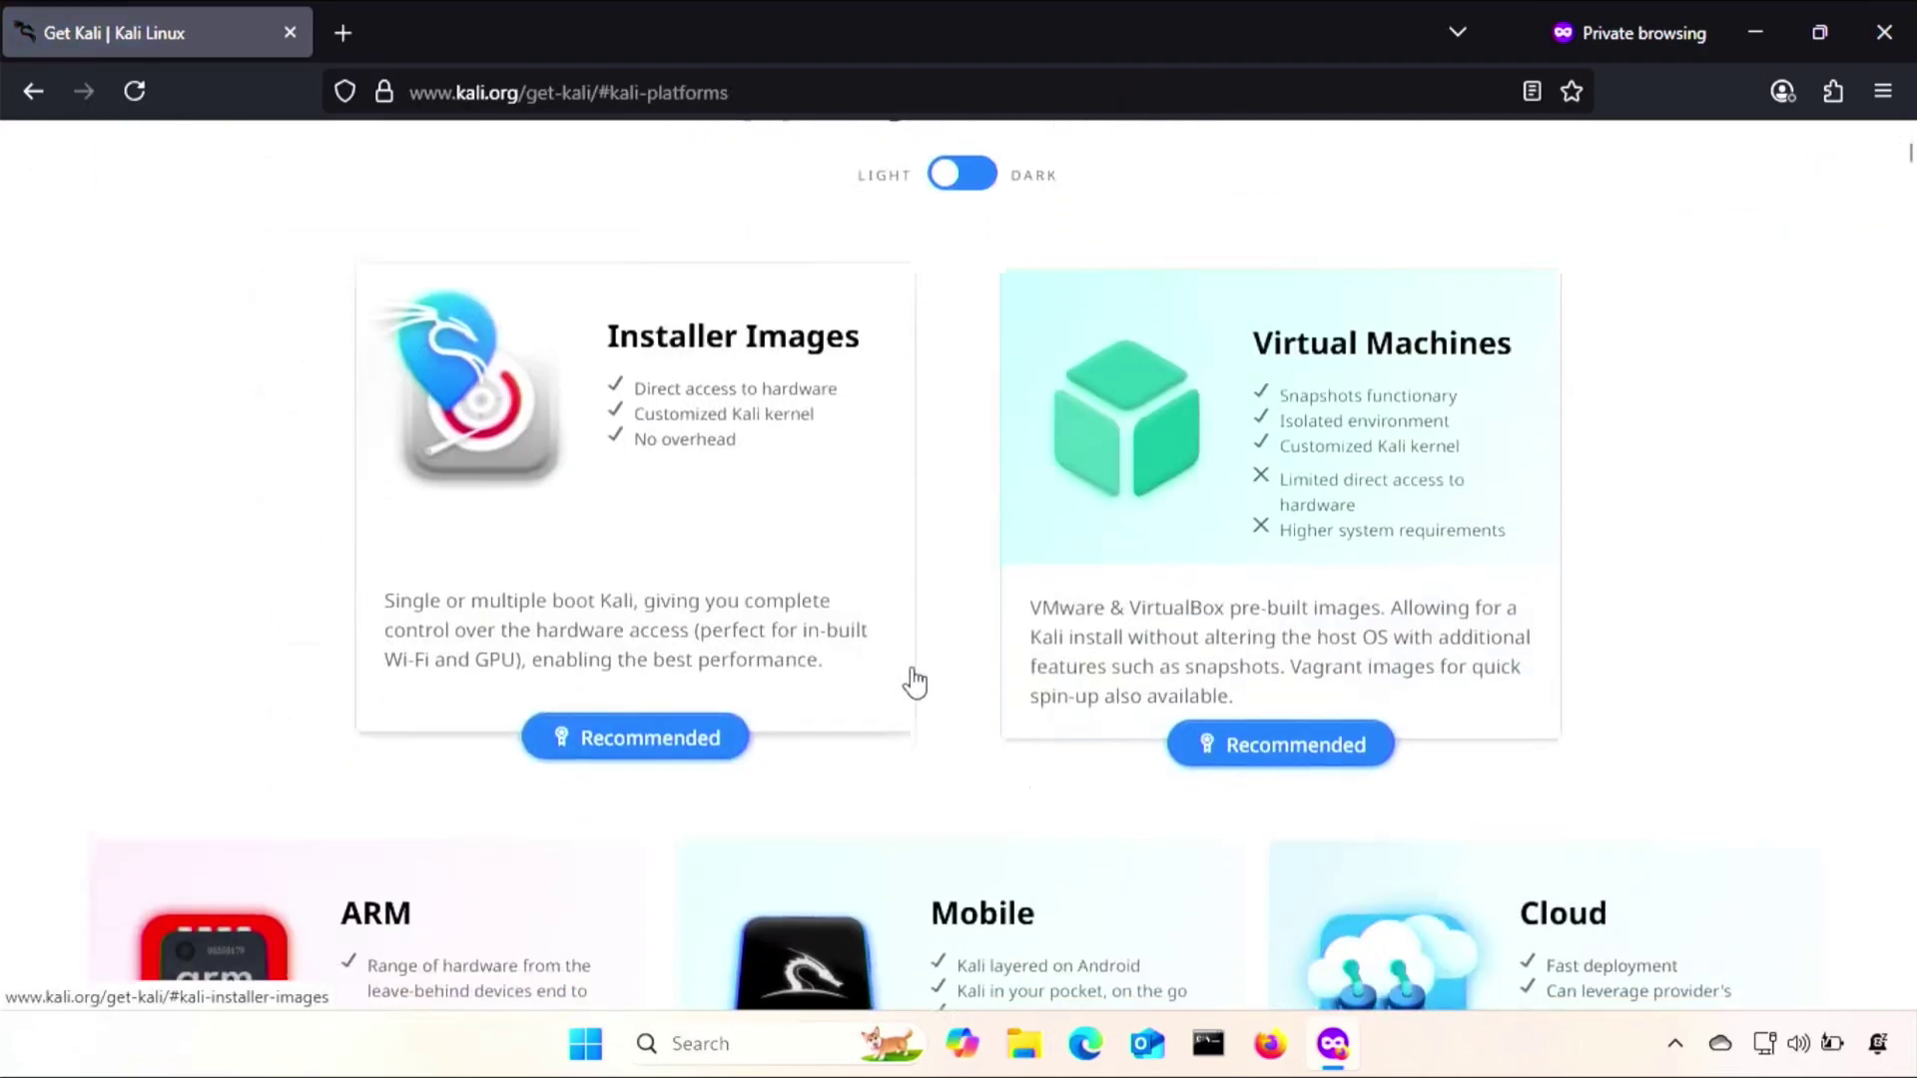
pyautogui.click(914, 679)
pyautogui.scroll(-5, 949, 699)
pyautogui.click(917, 674)
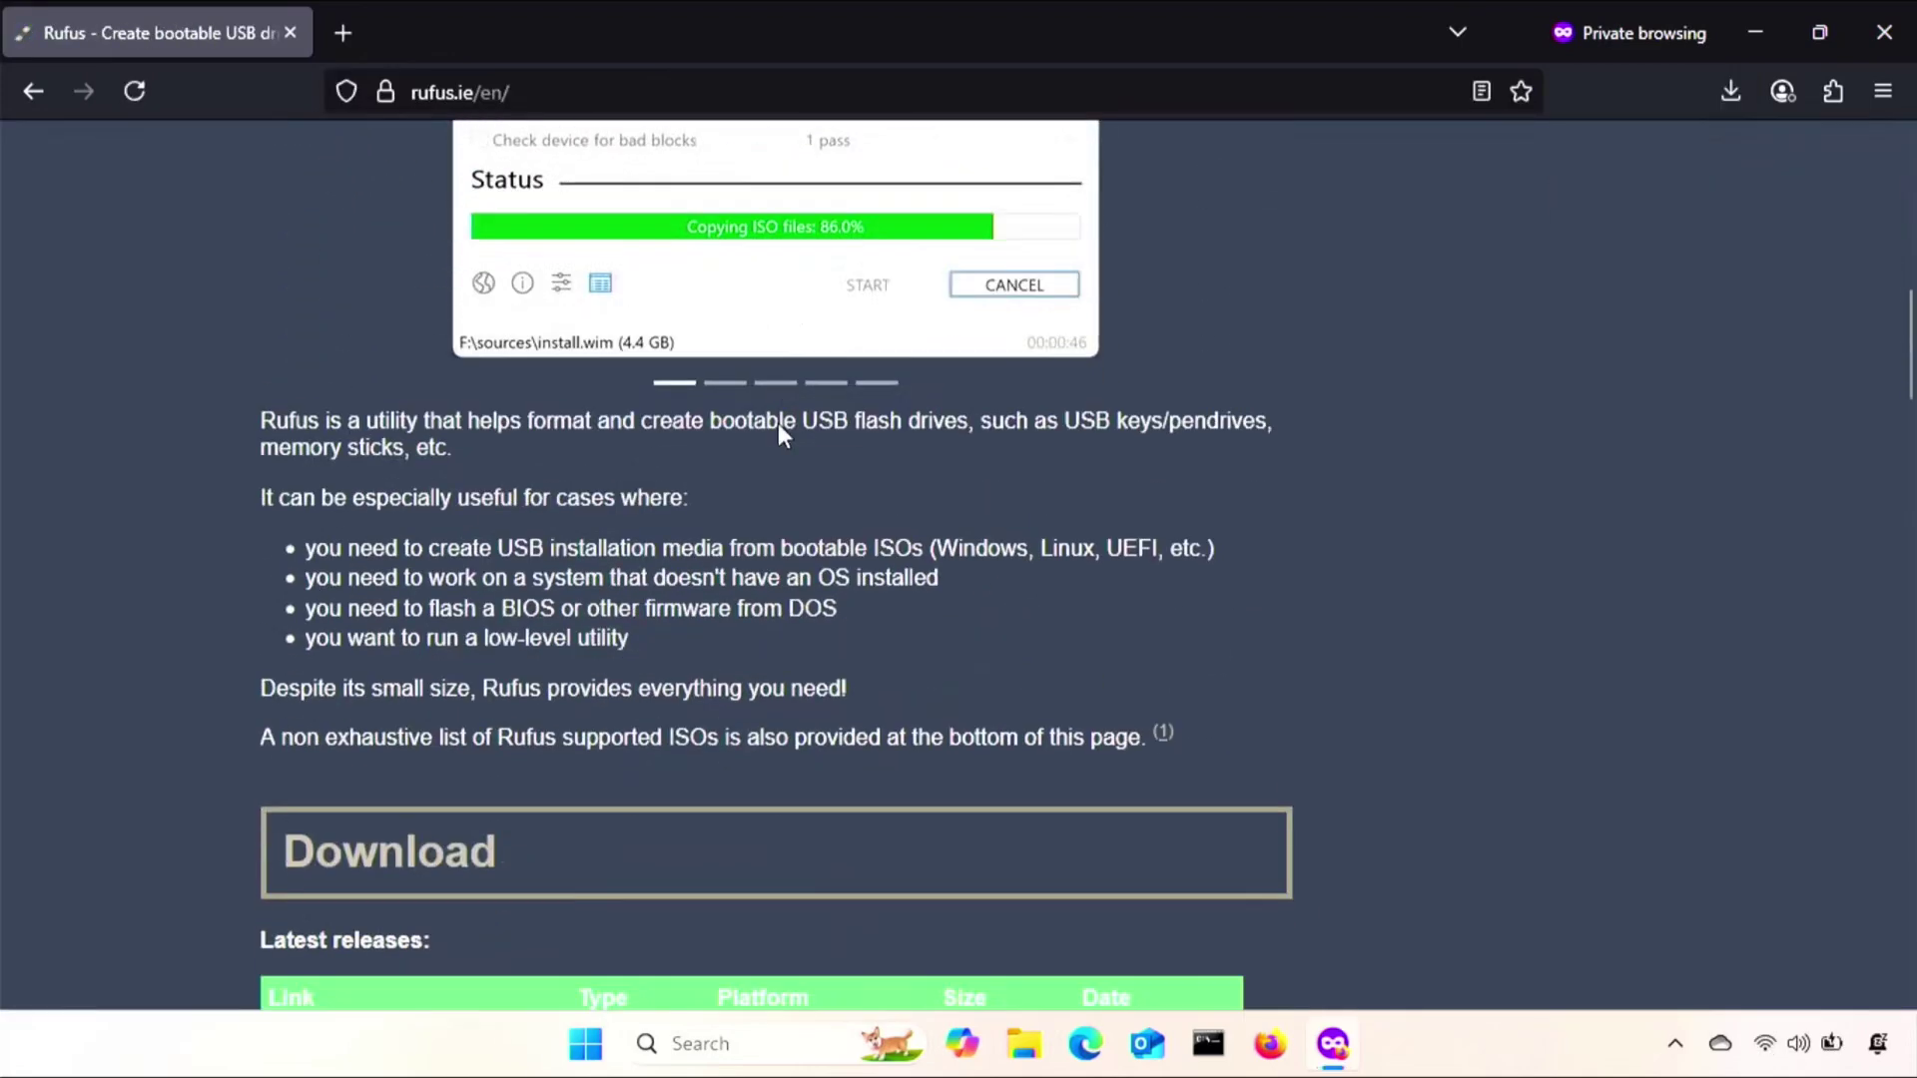
pyautogui.click(372, 756)
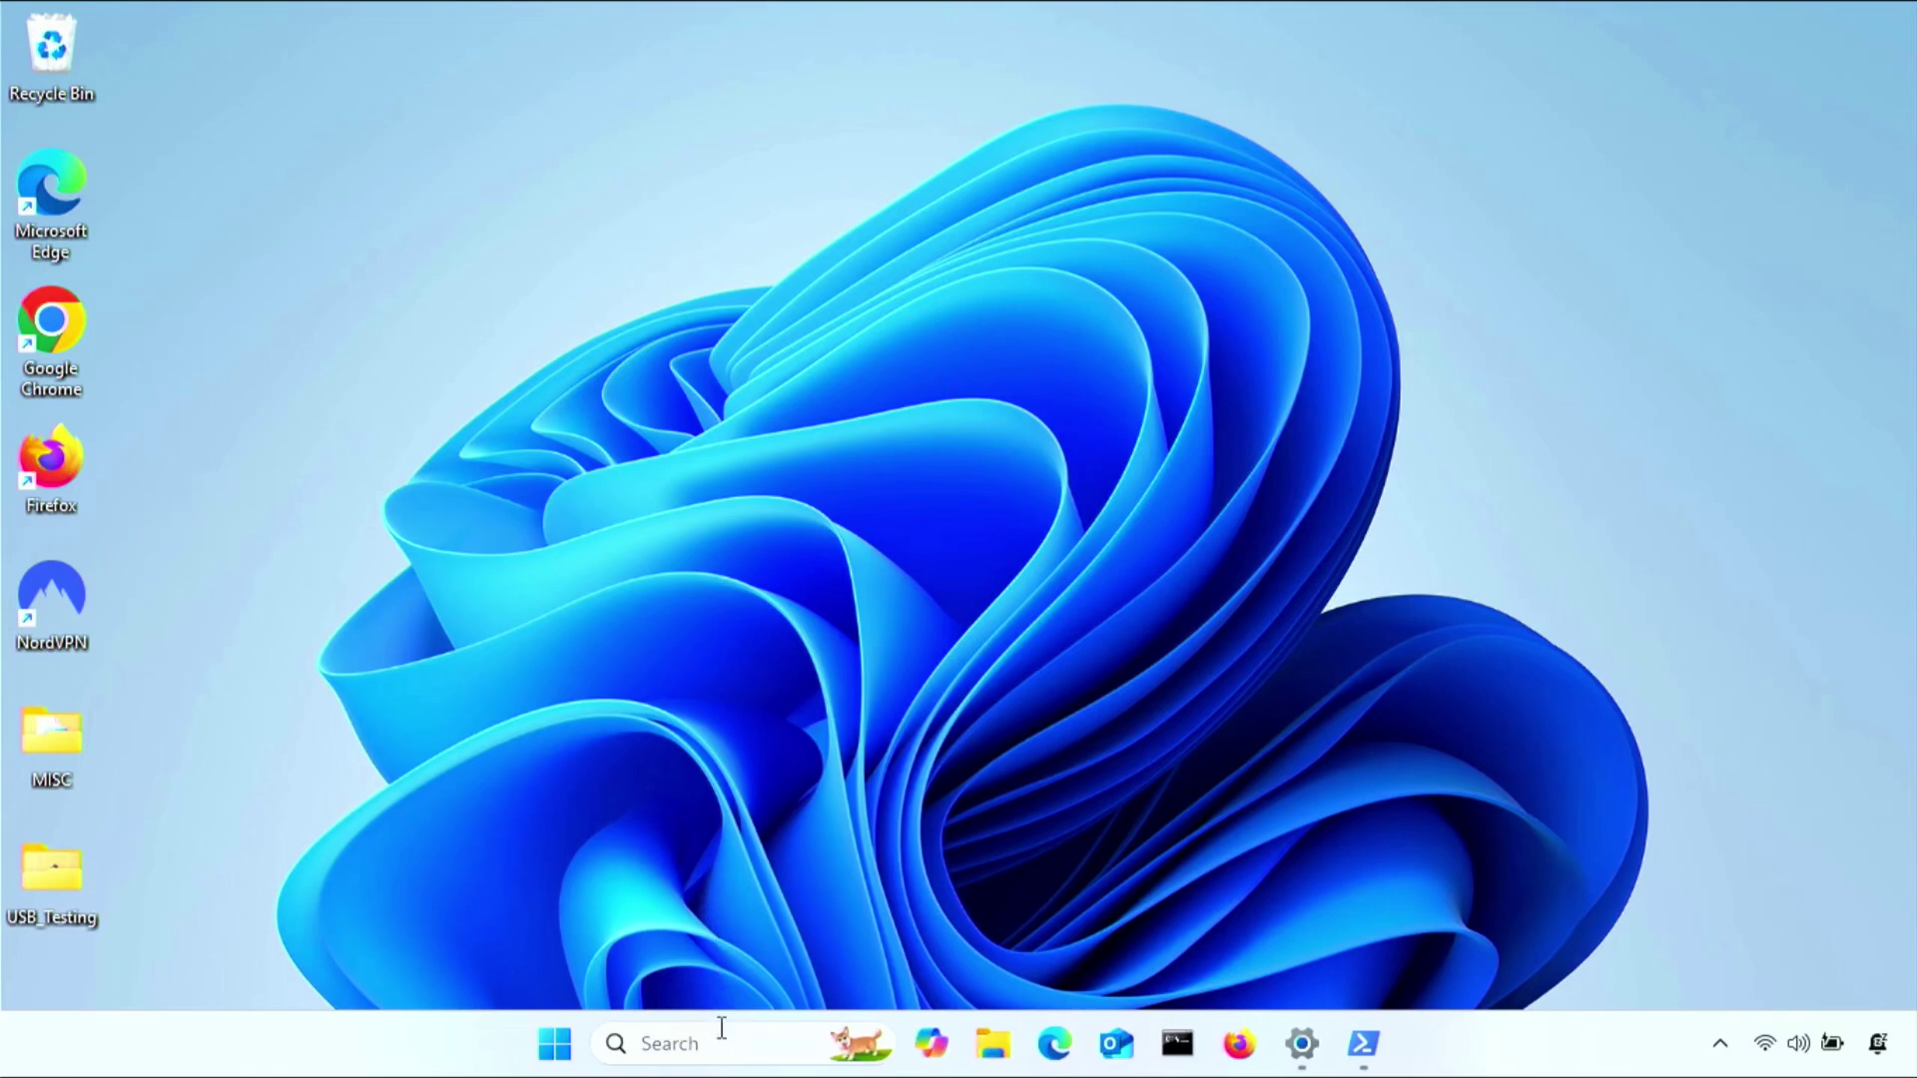
# Run winsat disk -drive D in an administrator PowerShell to benchmark drive D's read/write speed.
pyautogui.click(721, 1027)
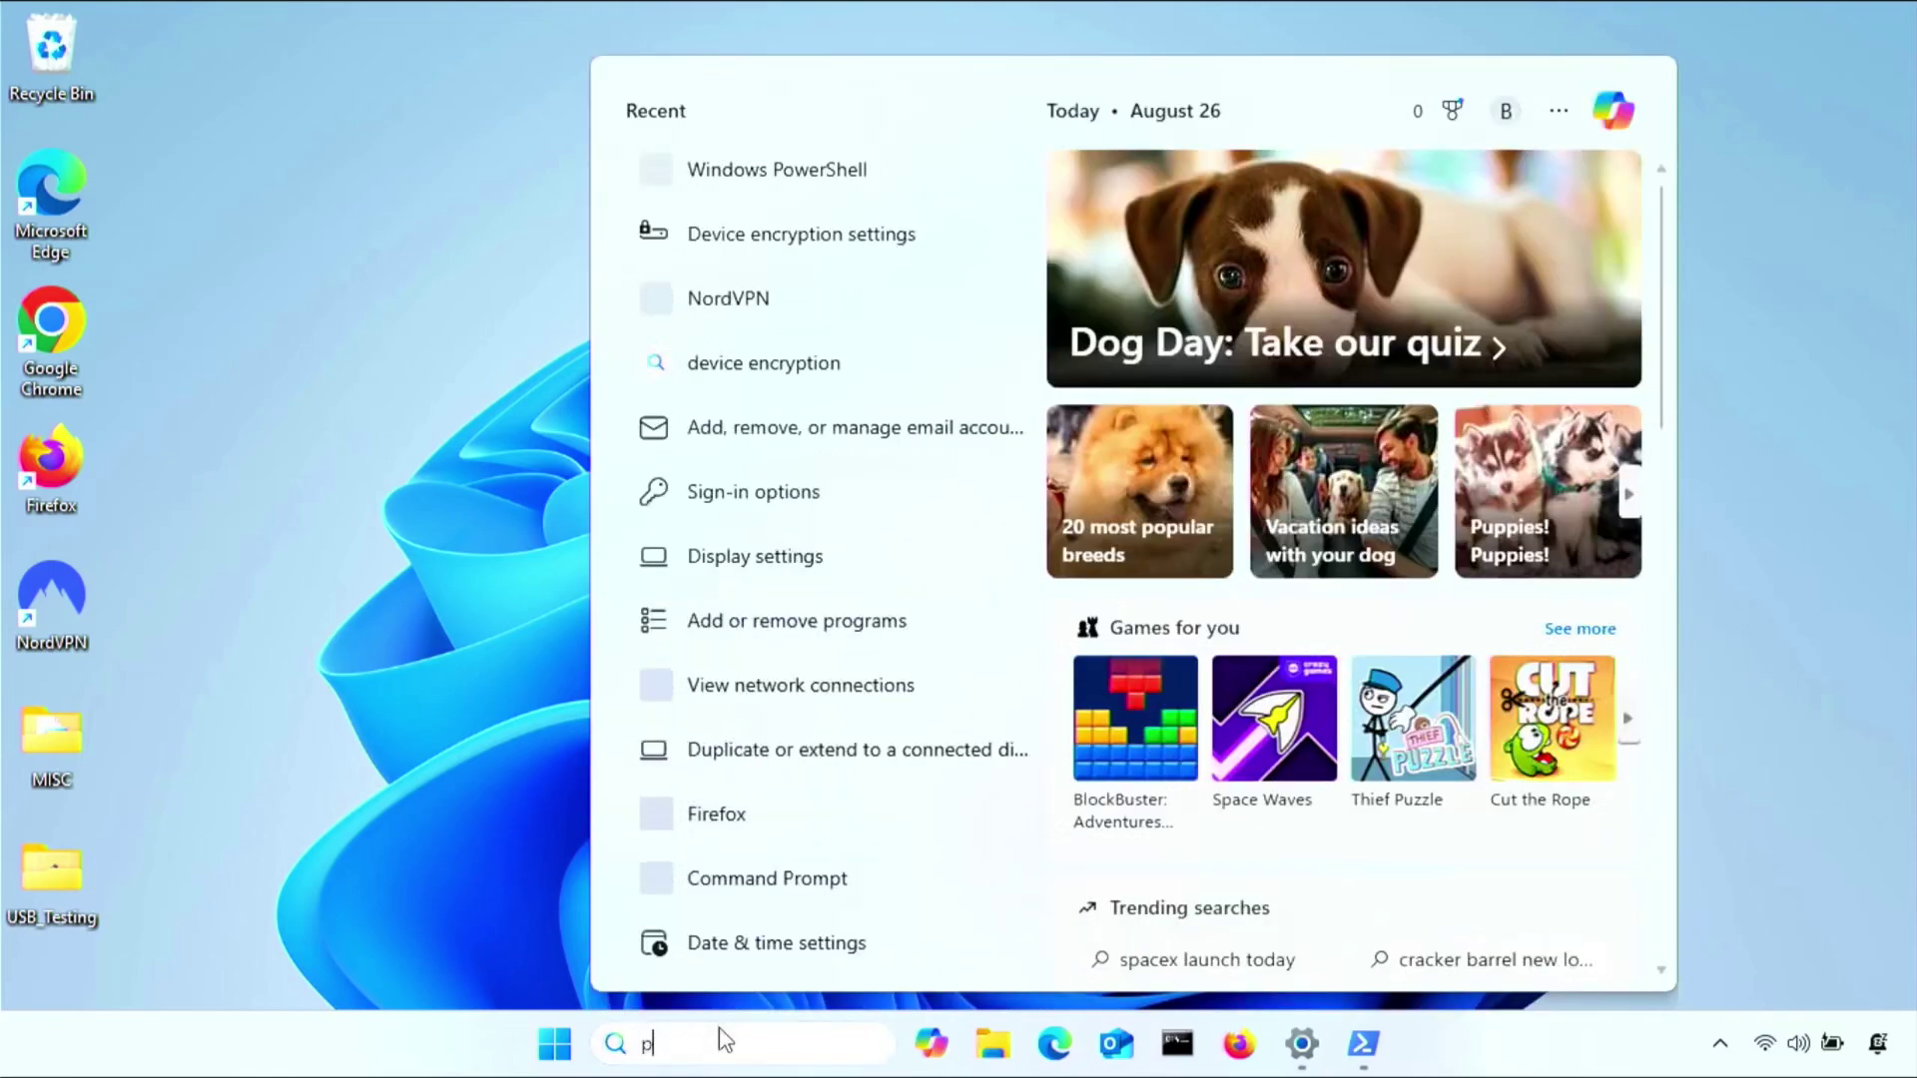
pyautogui.write('power')
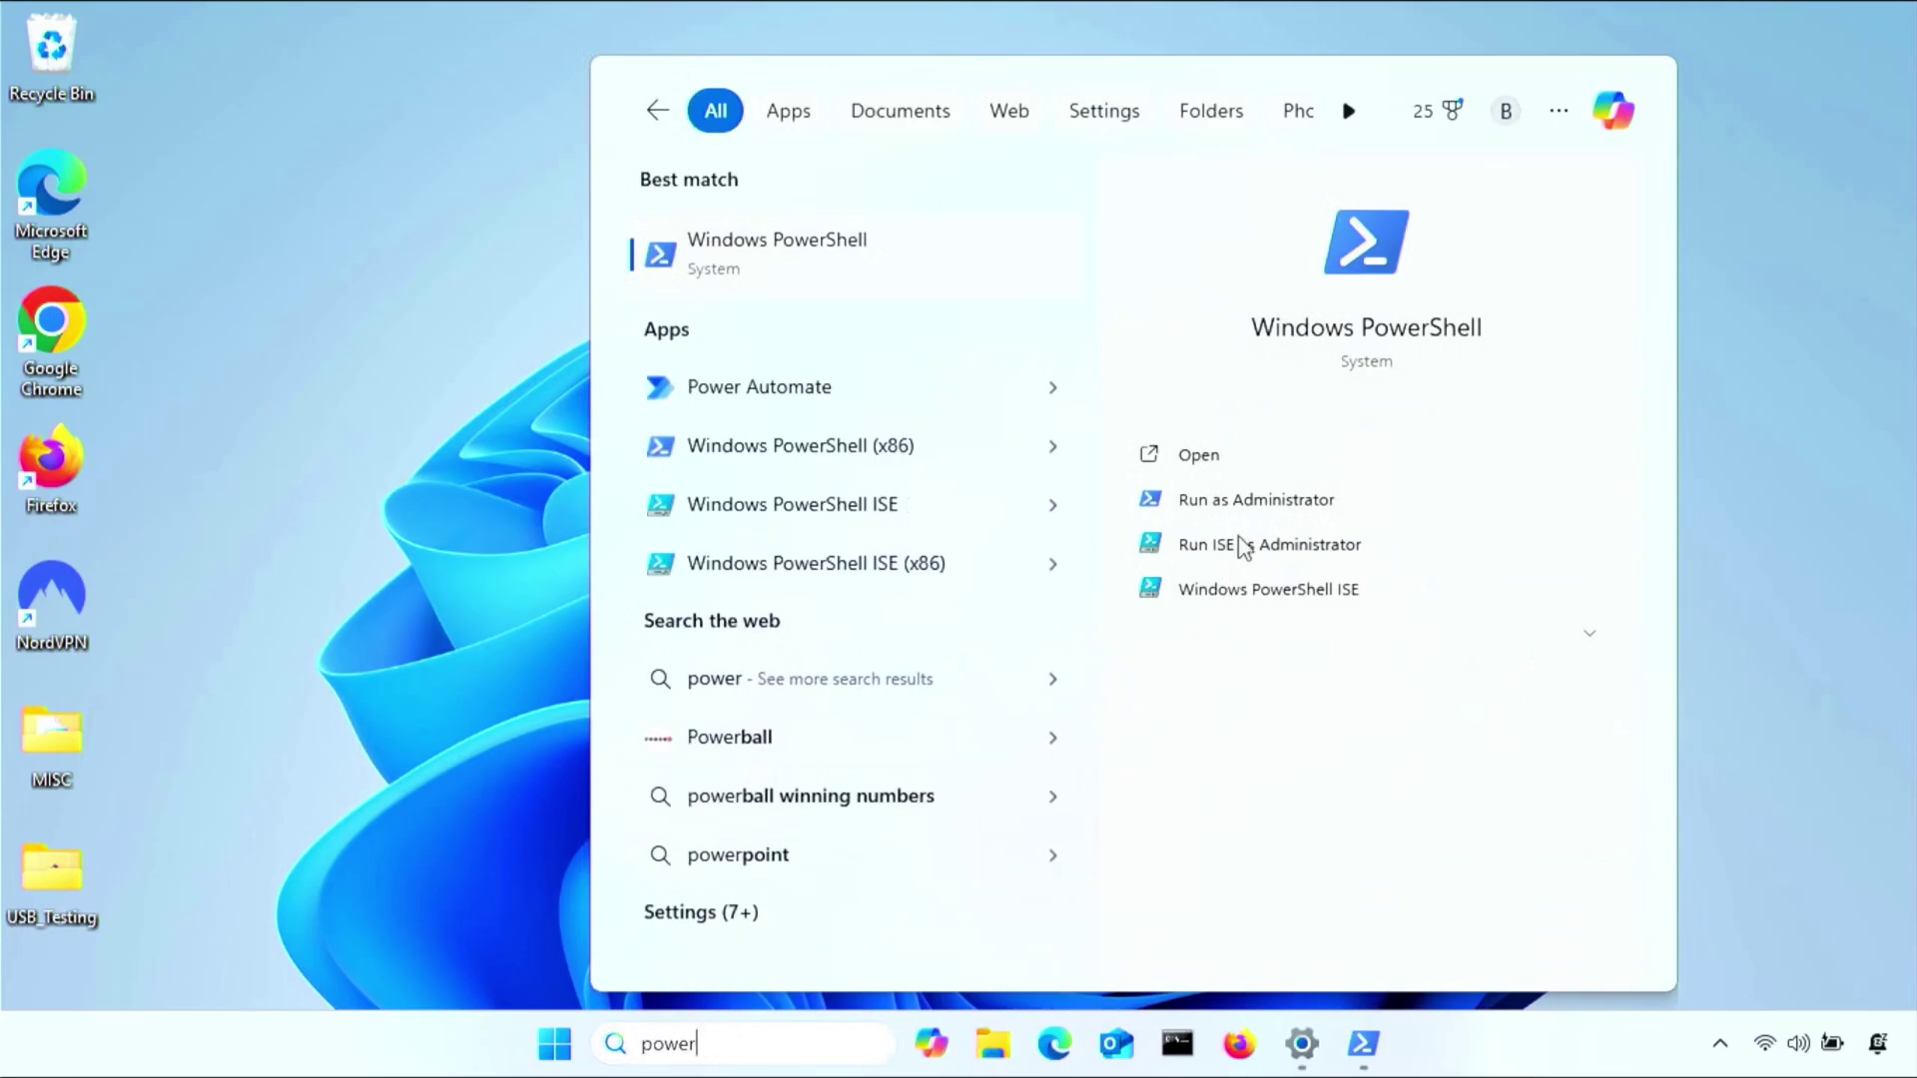
pyautogui.click(1282, 504)
pyautogui.click(848, 736)
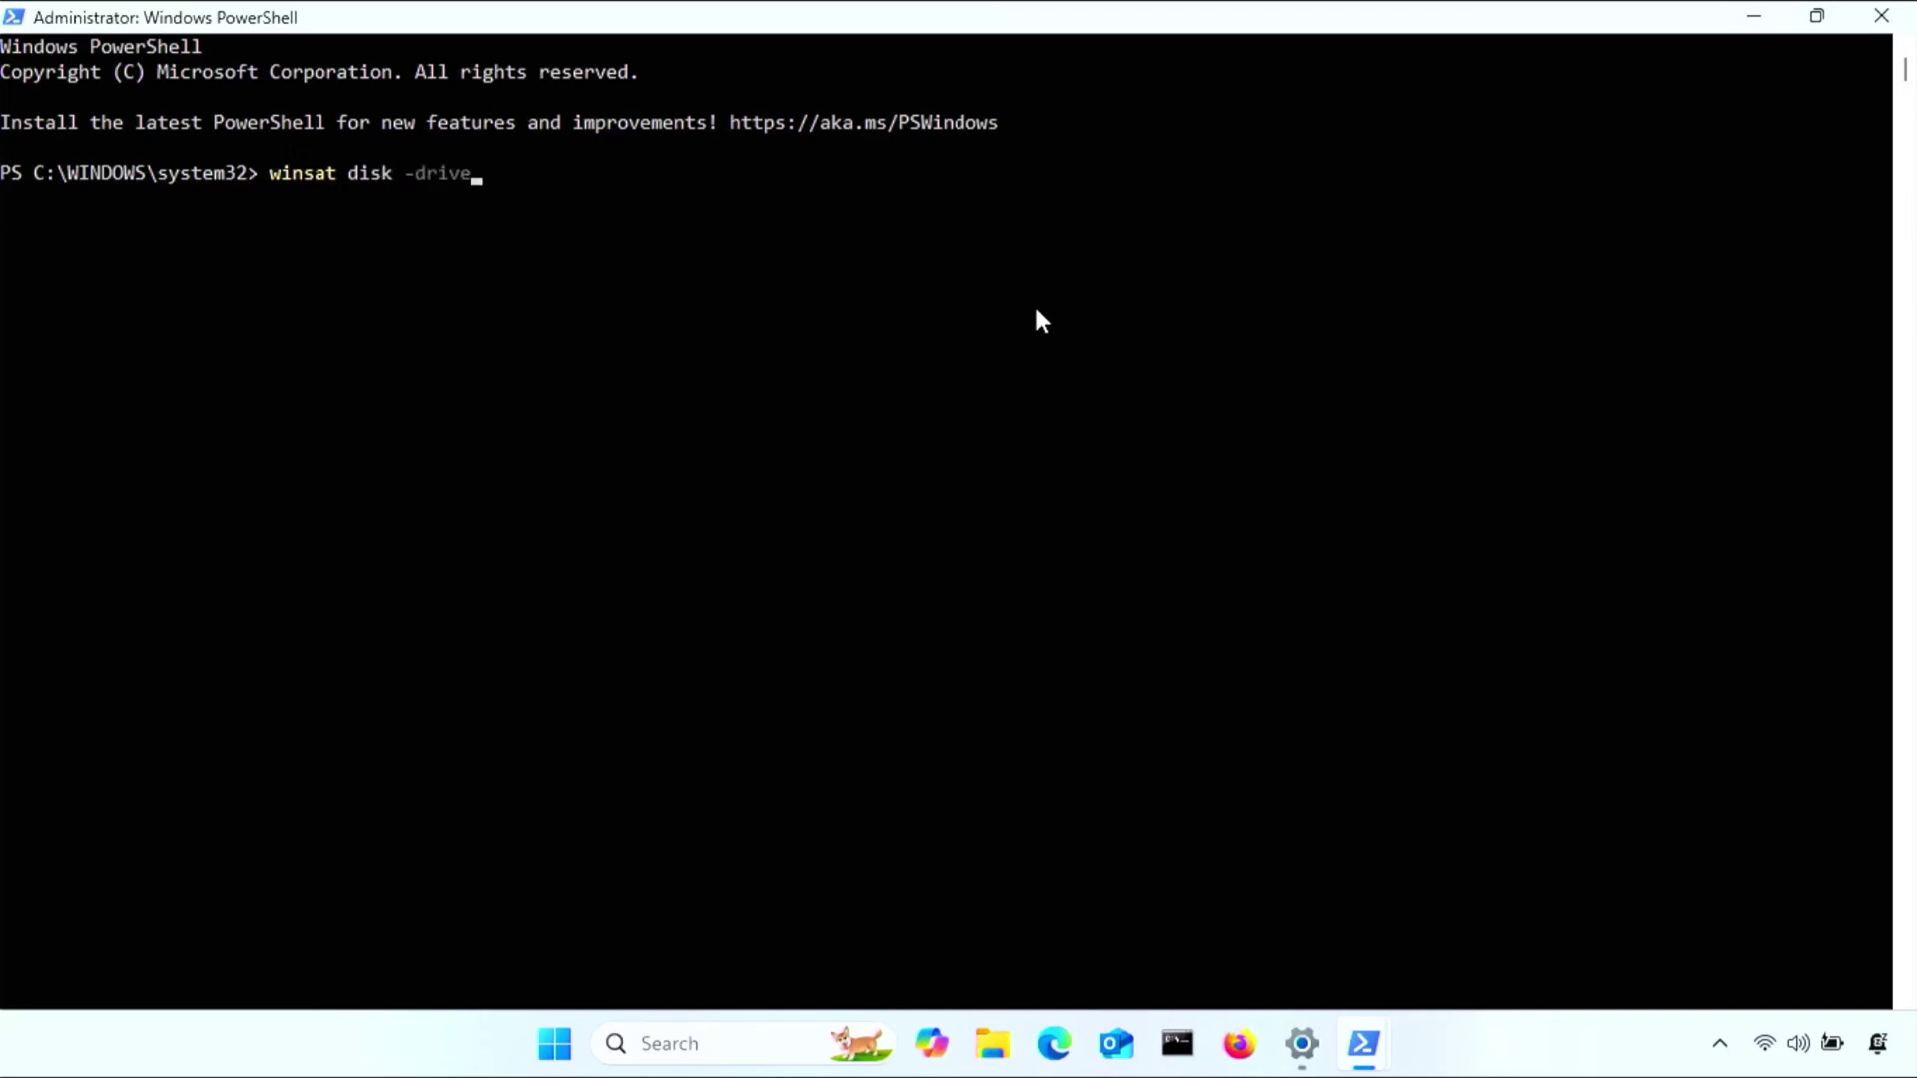
pyautogui.write('D')
pyautogui.press('Return')
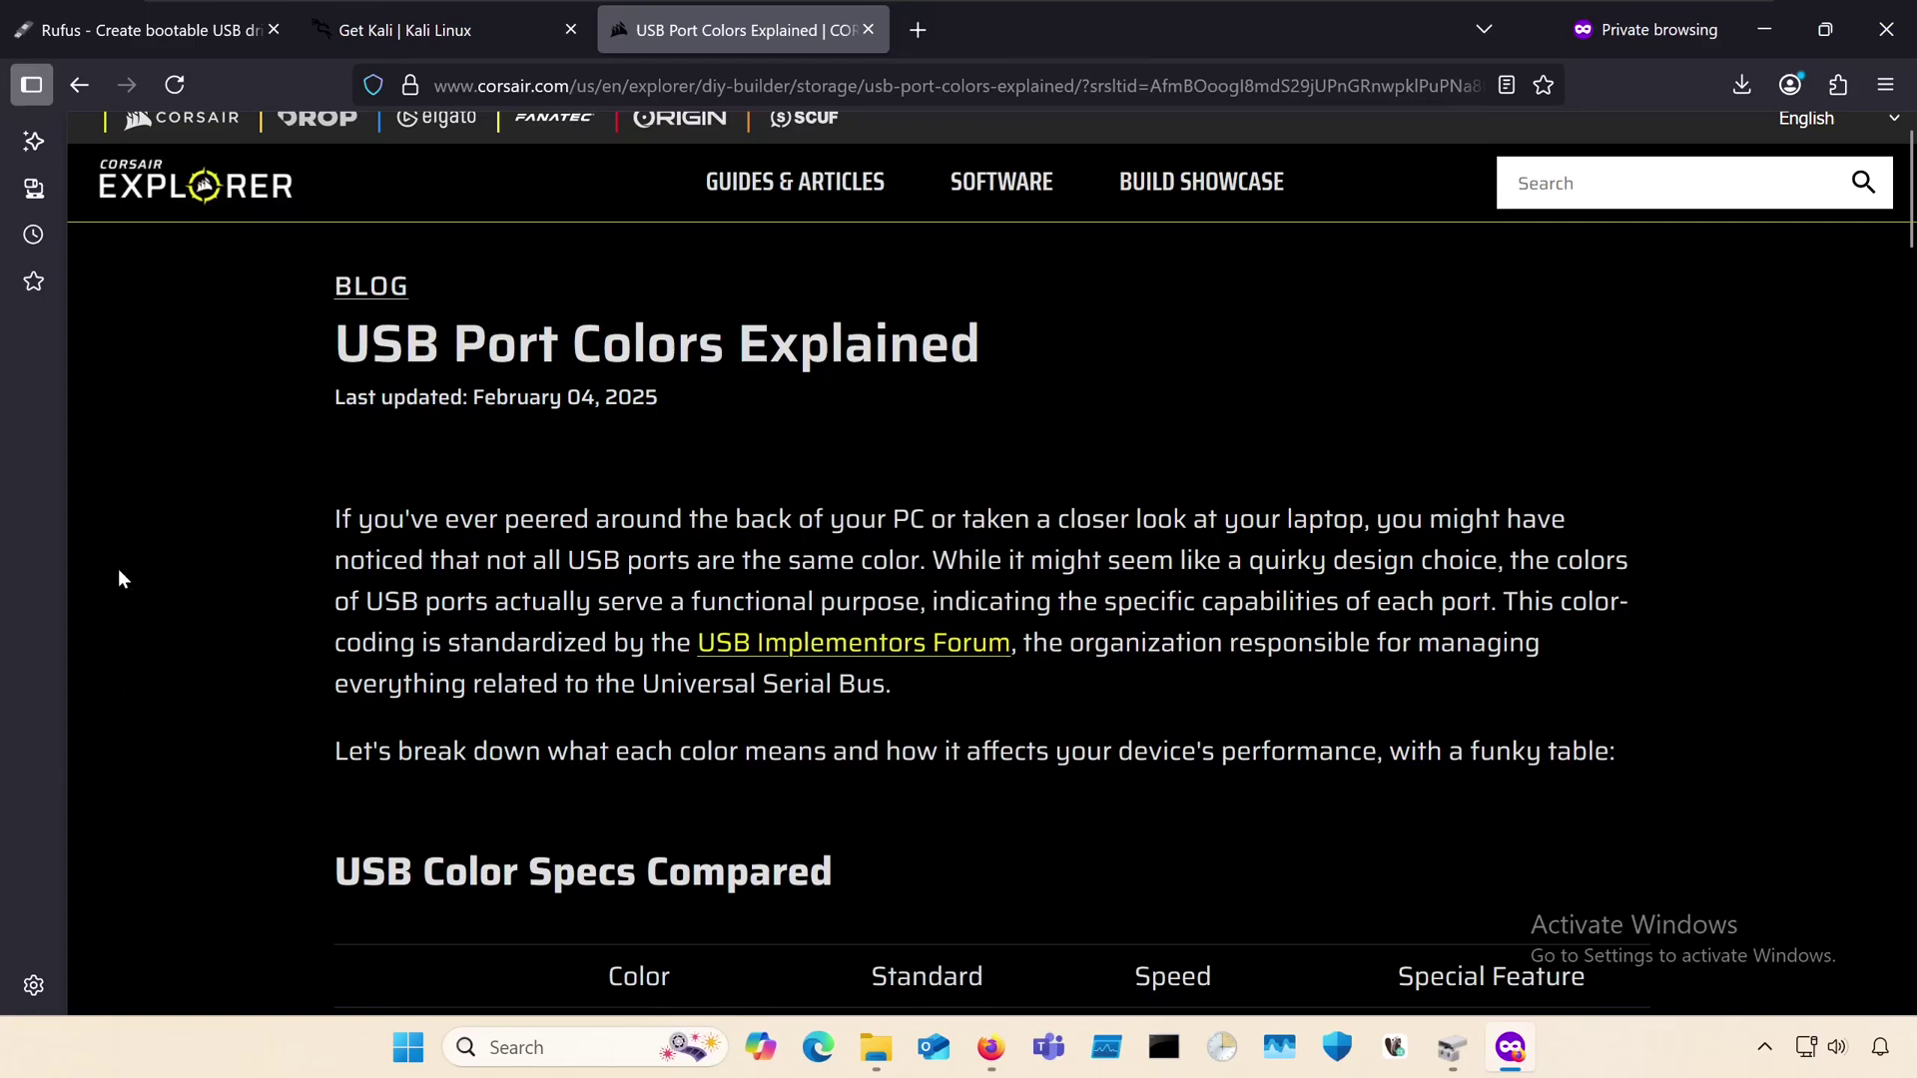
pyautogui.scroll(-7, 120, 577)
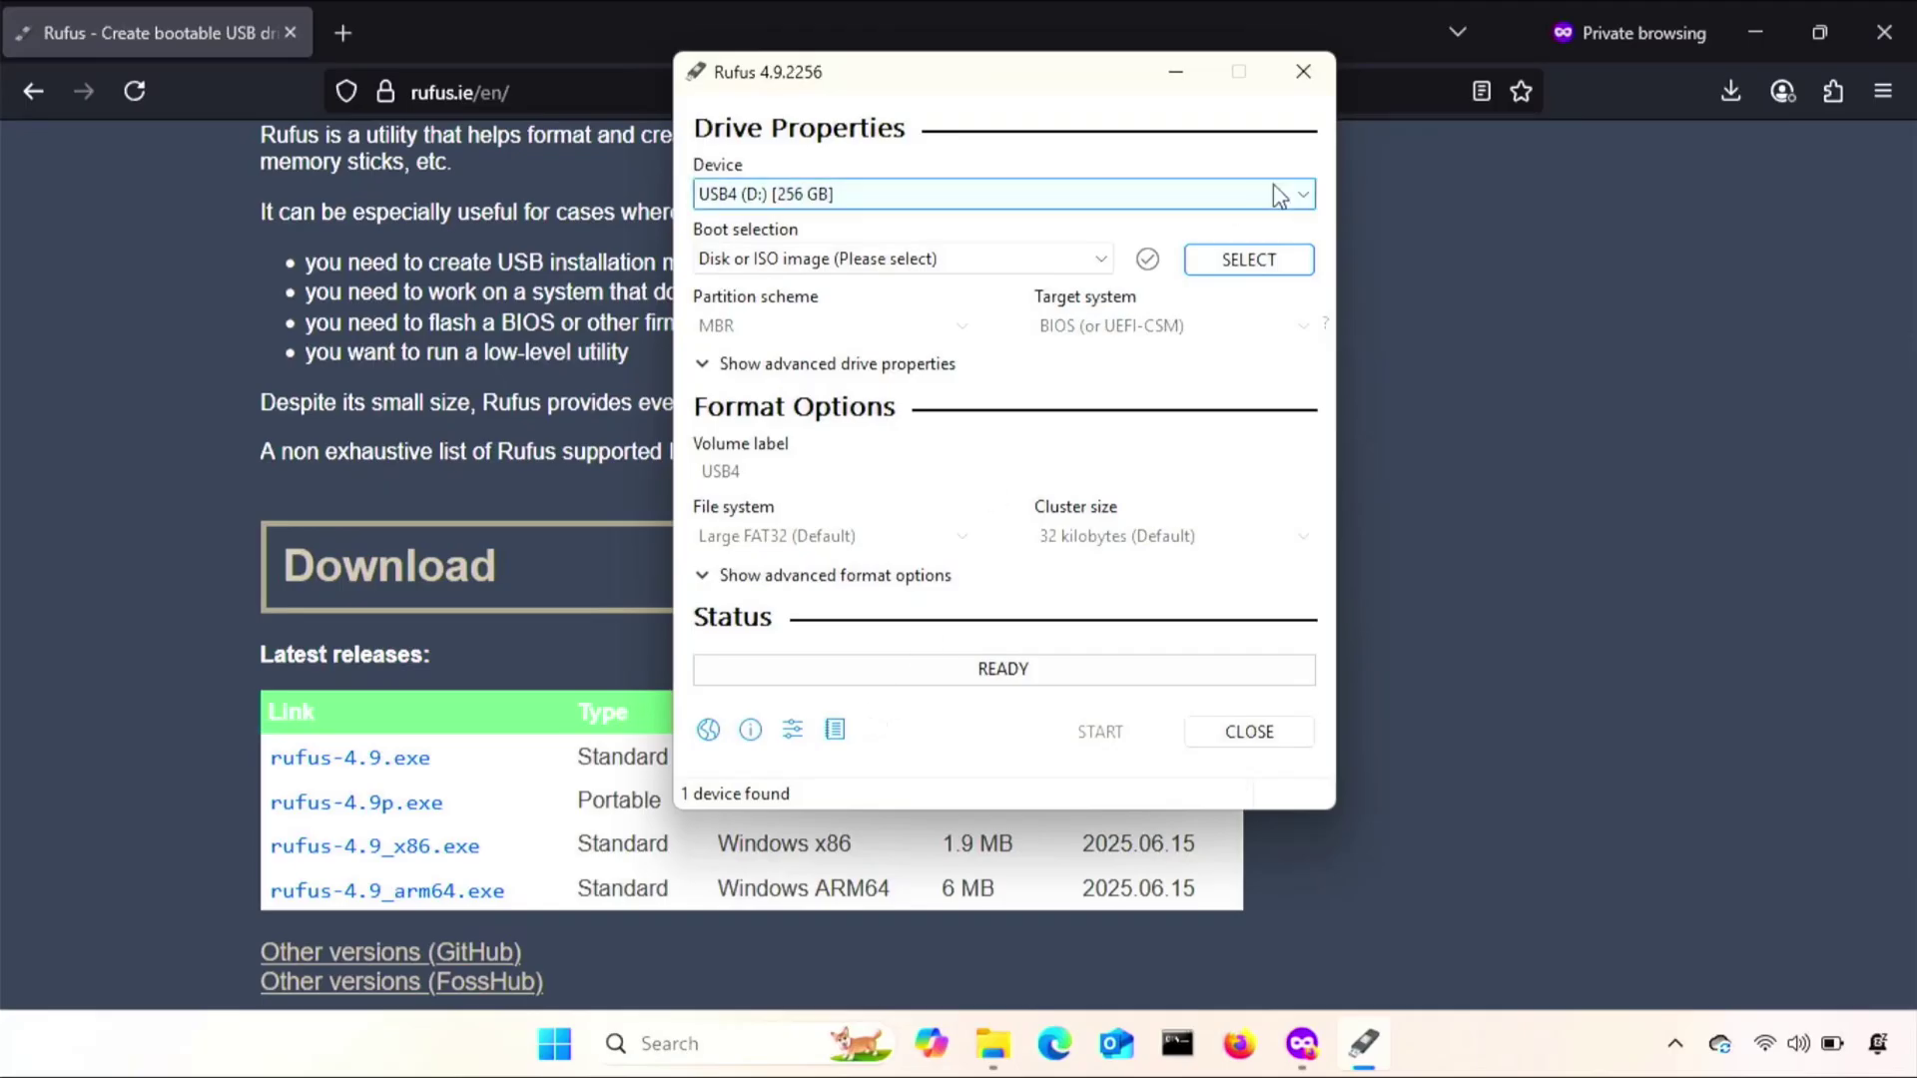
# Target the 256 GB USB4 (D:) drive, select the Kali live ISO, and set persistence to 227 GB.
pyautogui.click(1301, 194)
pyautogui.click(1288, 224)
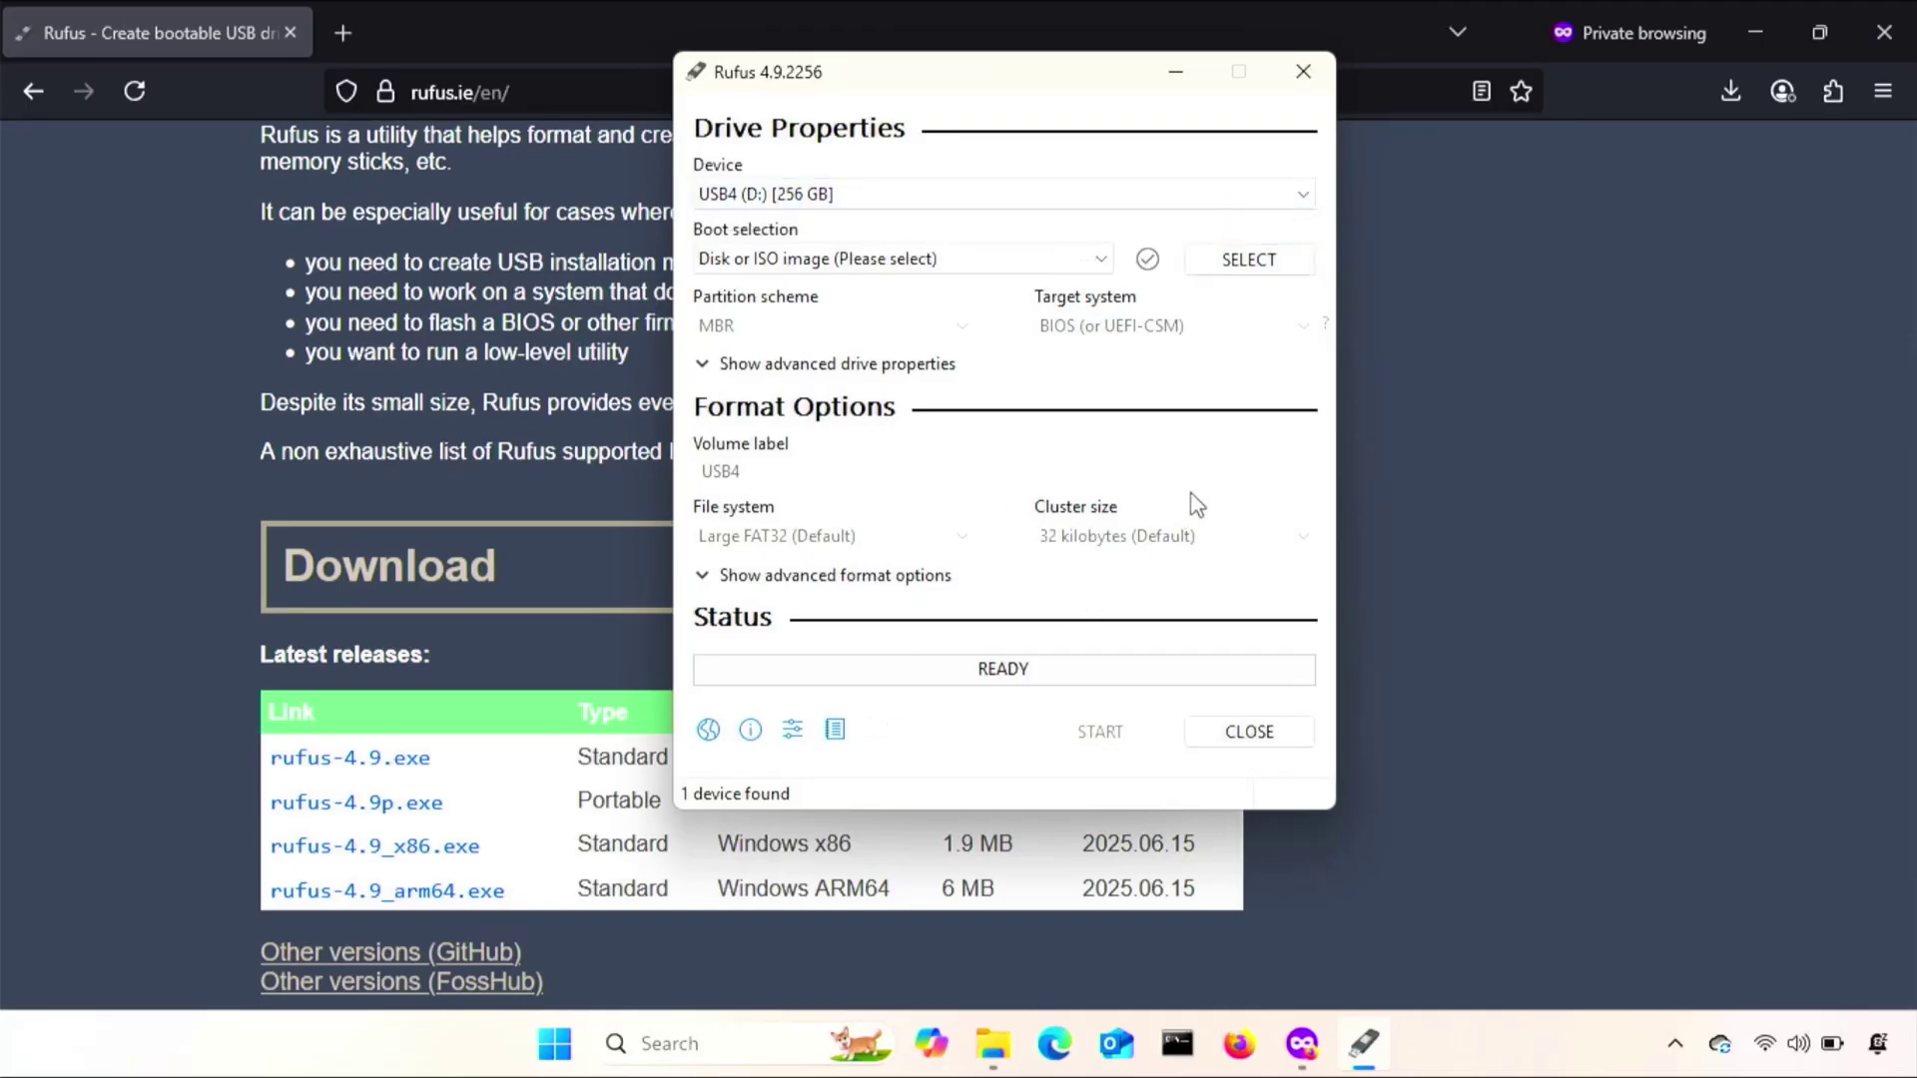
pyautogui.click(1266, 268)
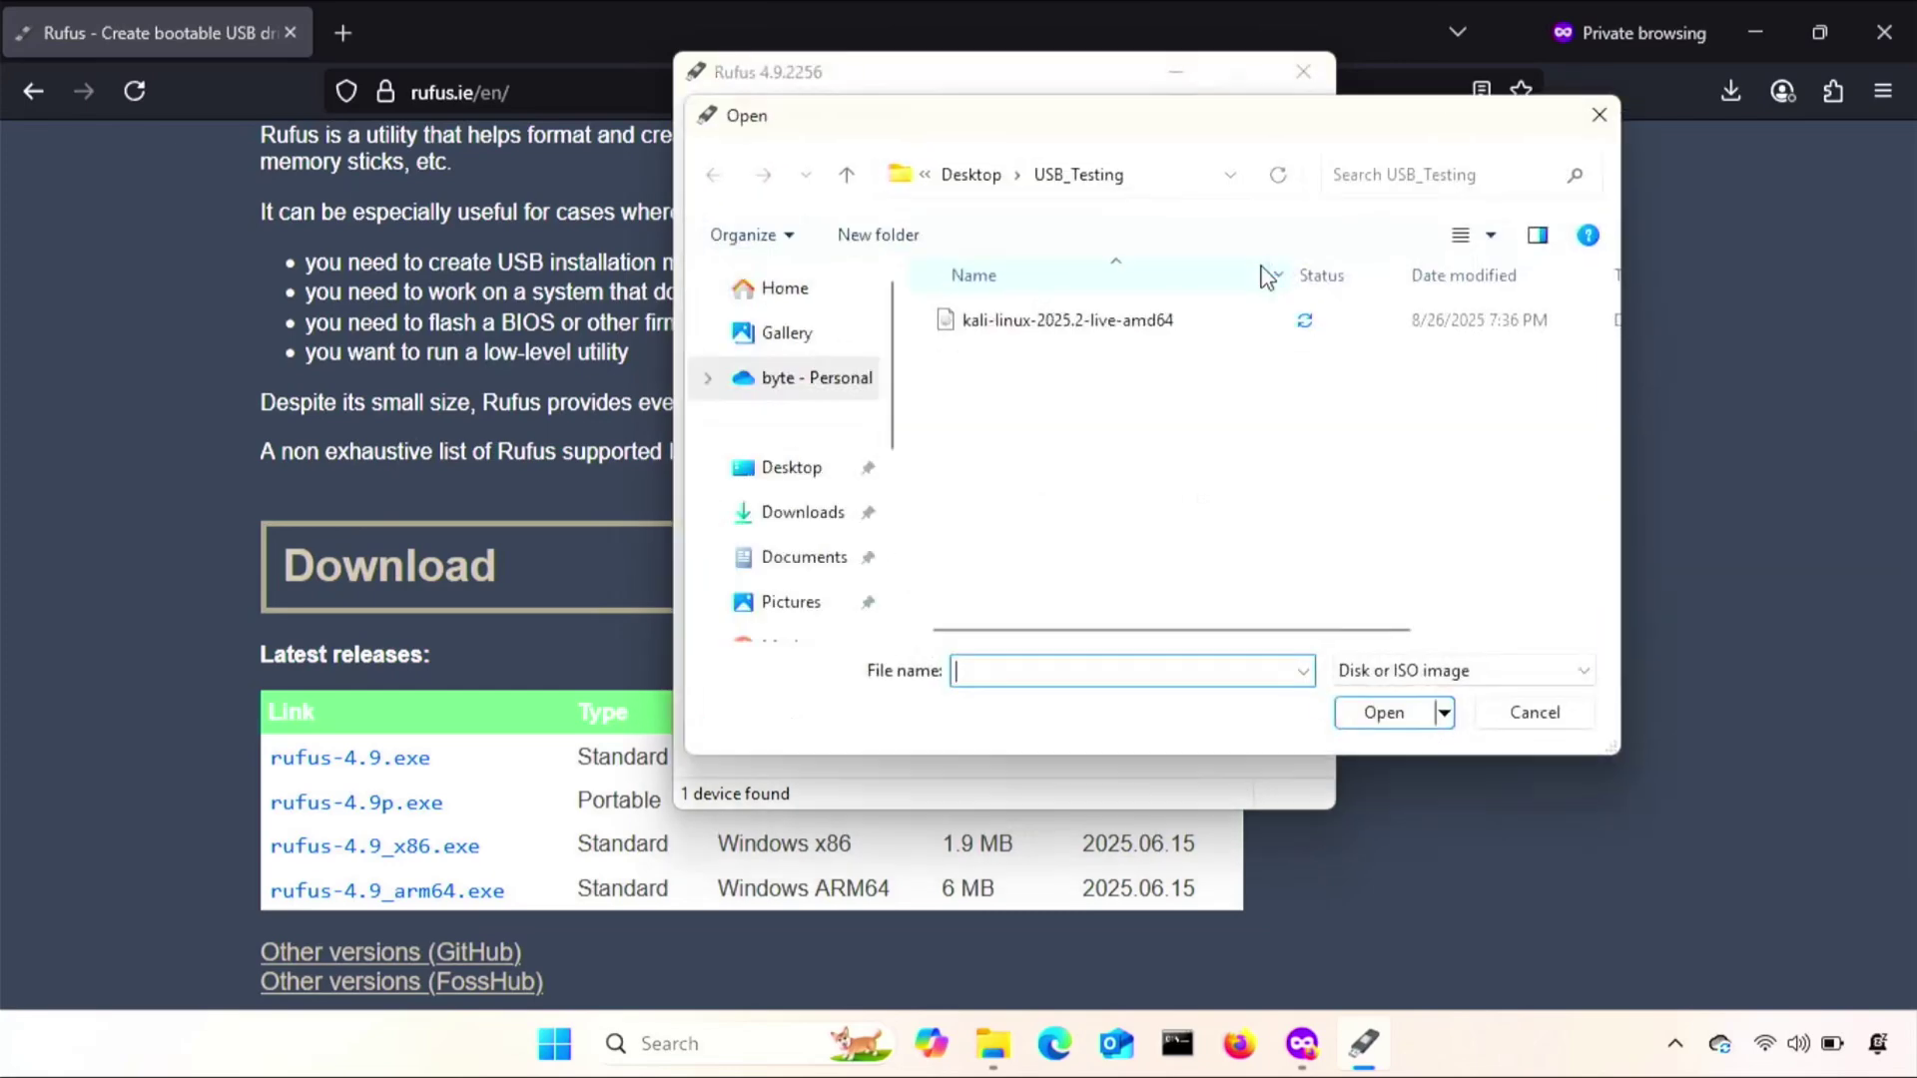
pyautogui.click(1212, 322)
pyautogui.click(1360, 699)
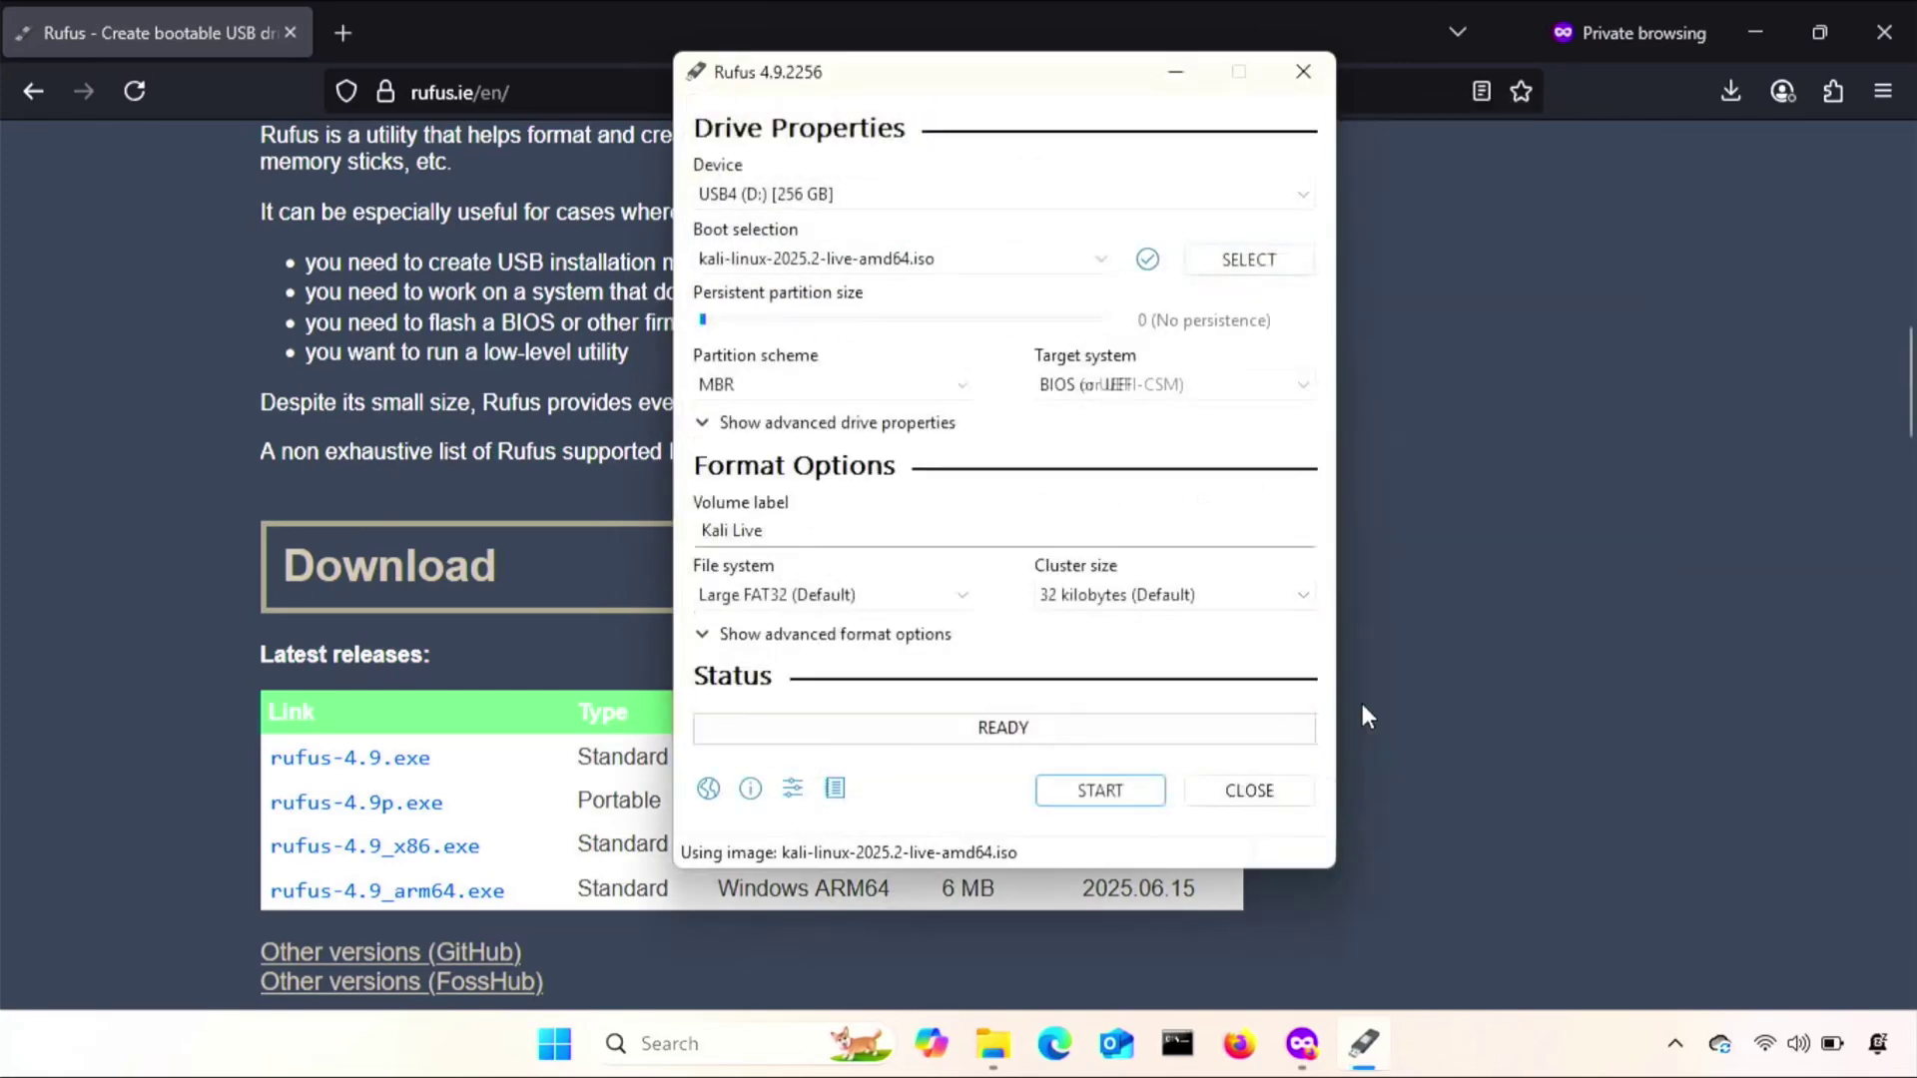
pyautogui.click(774, 321)
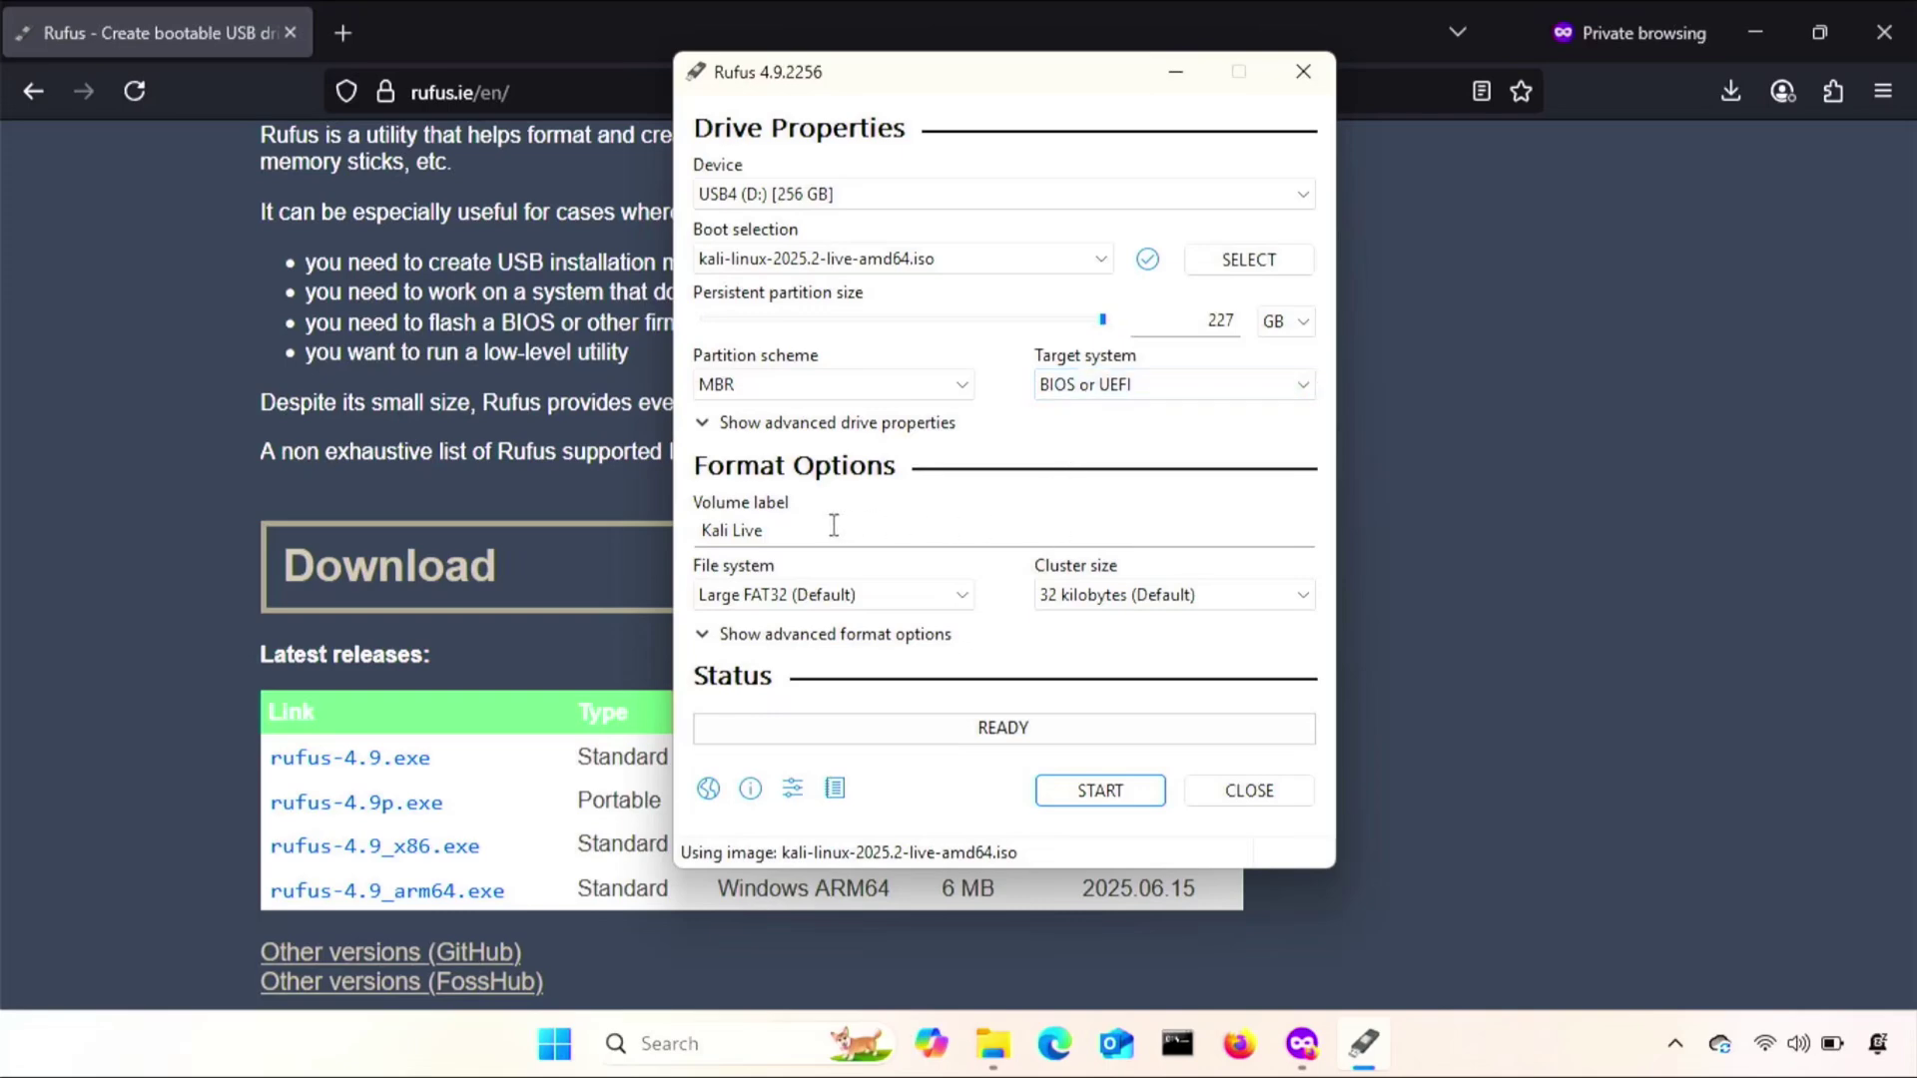
# Start the write, approving both boot-file downloads and the warning that all USB data will be erased.
pyautogui.click(1077, 789)
pyautogui.click(974, 744)
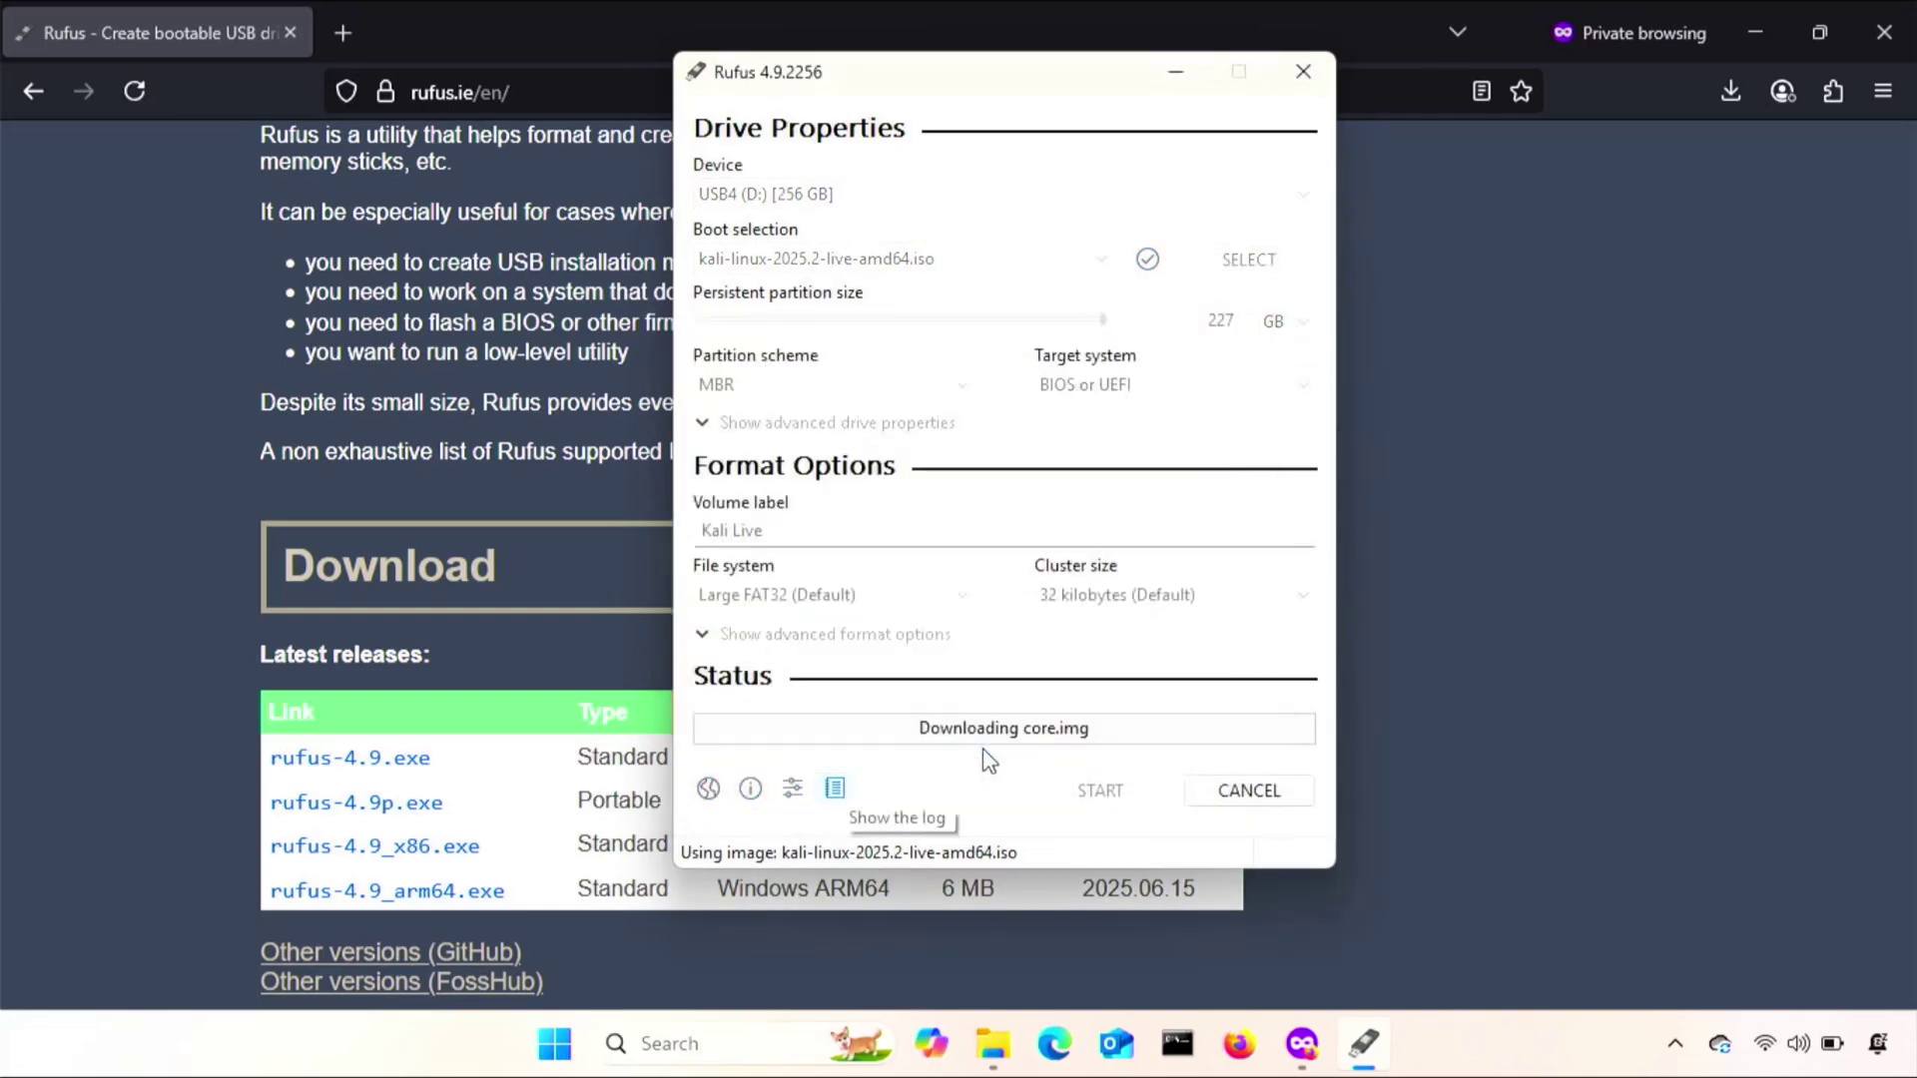
pyautogui.click(1052, 717)
pyautogui.click(1078, 635)
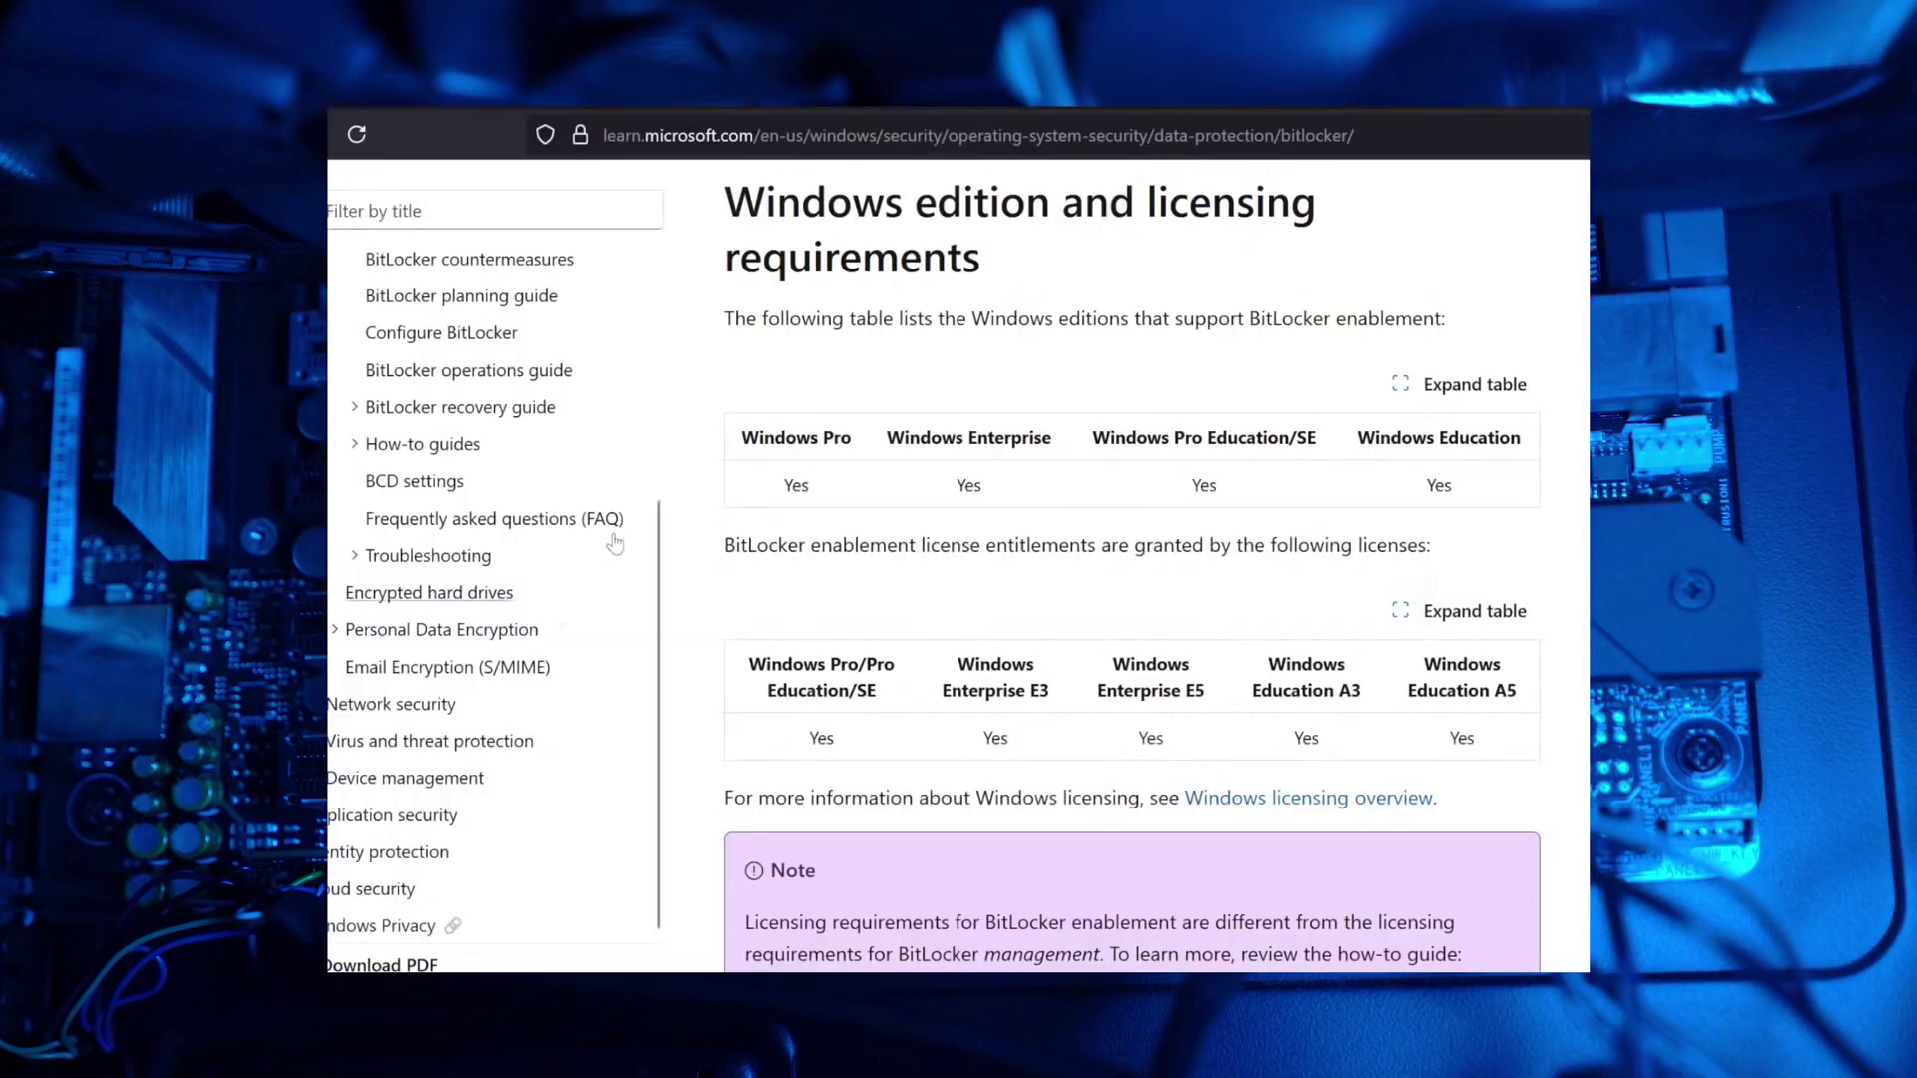
# Scroll down the BitLocker overview through its Device encryption section and licensing requirements.
pyautogui.scroll(-5, 802, 471)
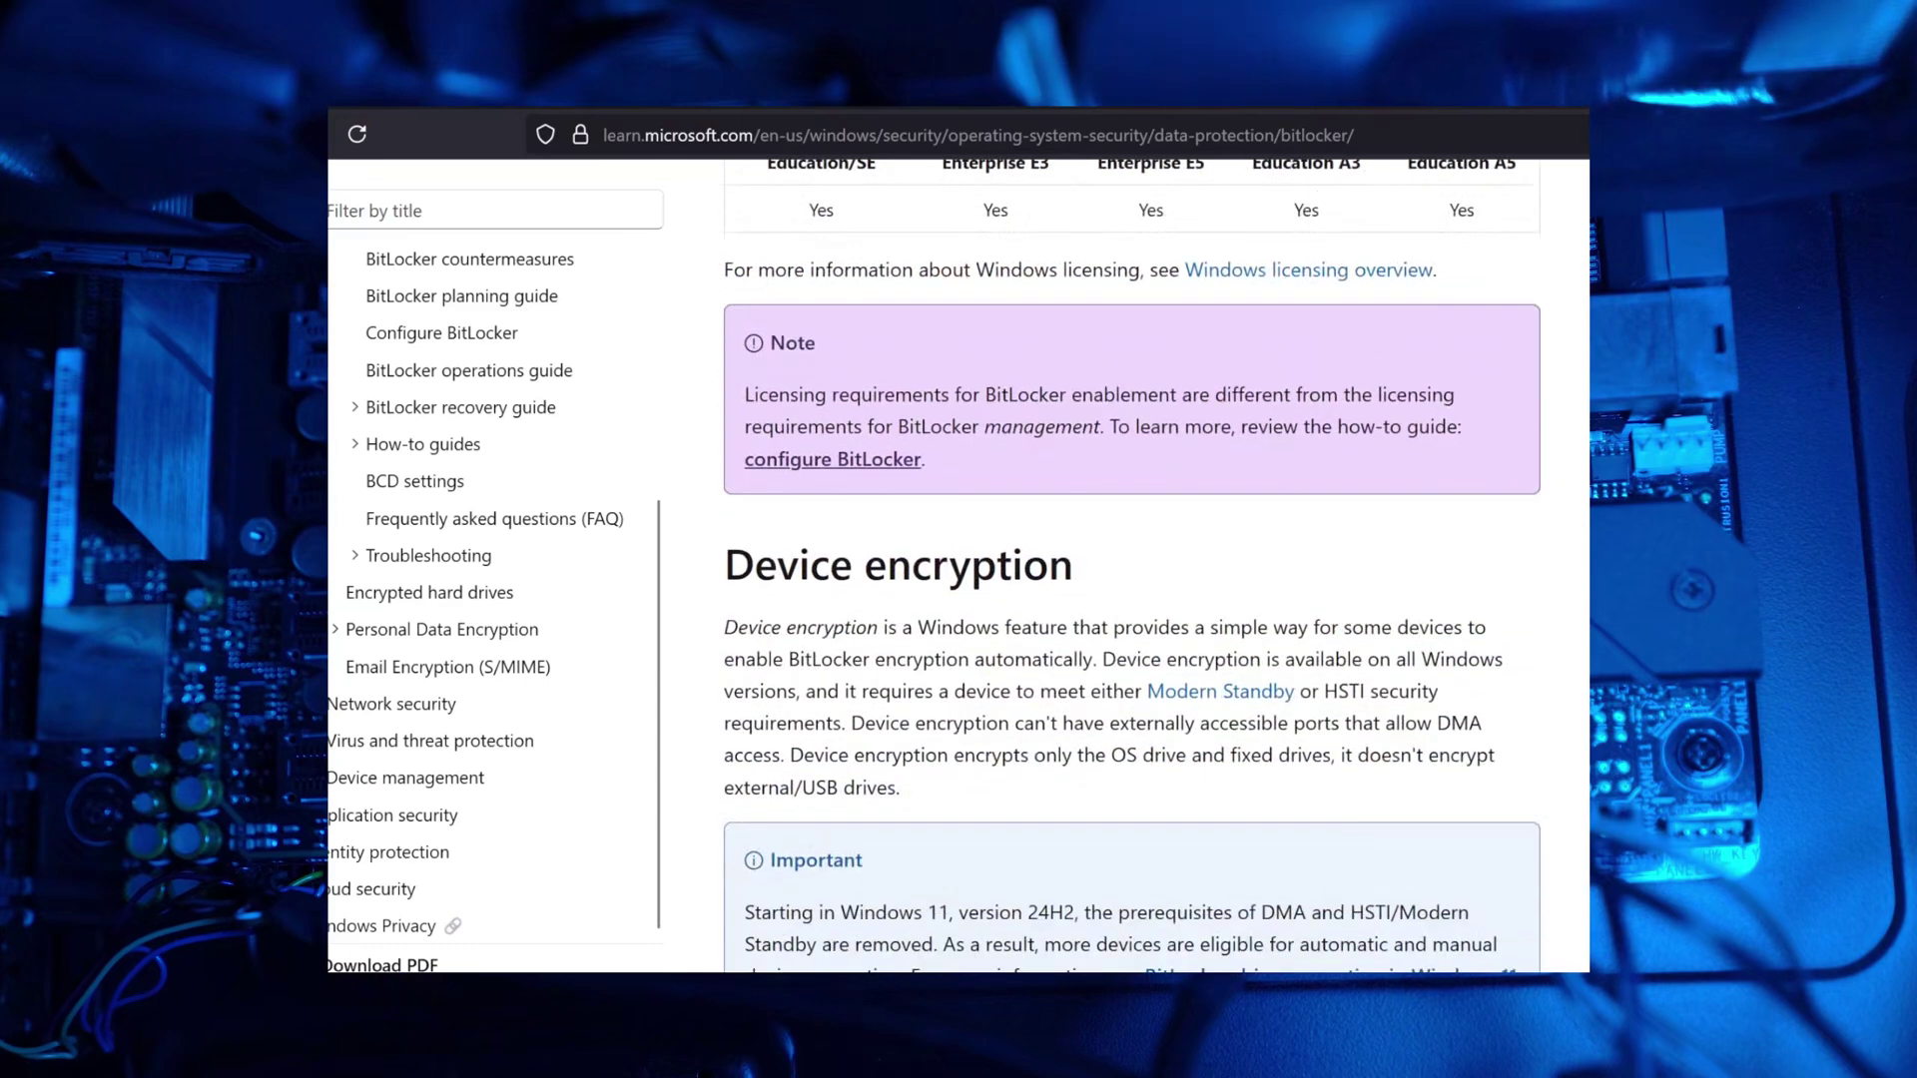
pyautogui.scroll(-2, 1133, 567)
pyautogui.scroll(-3, 1132, 560)
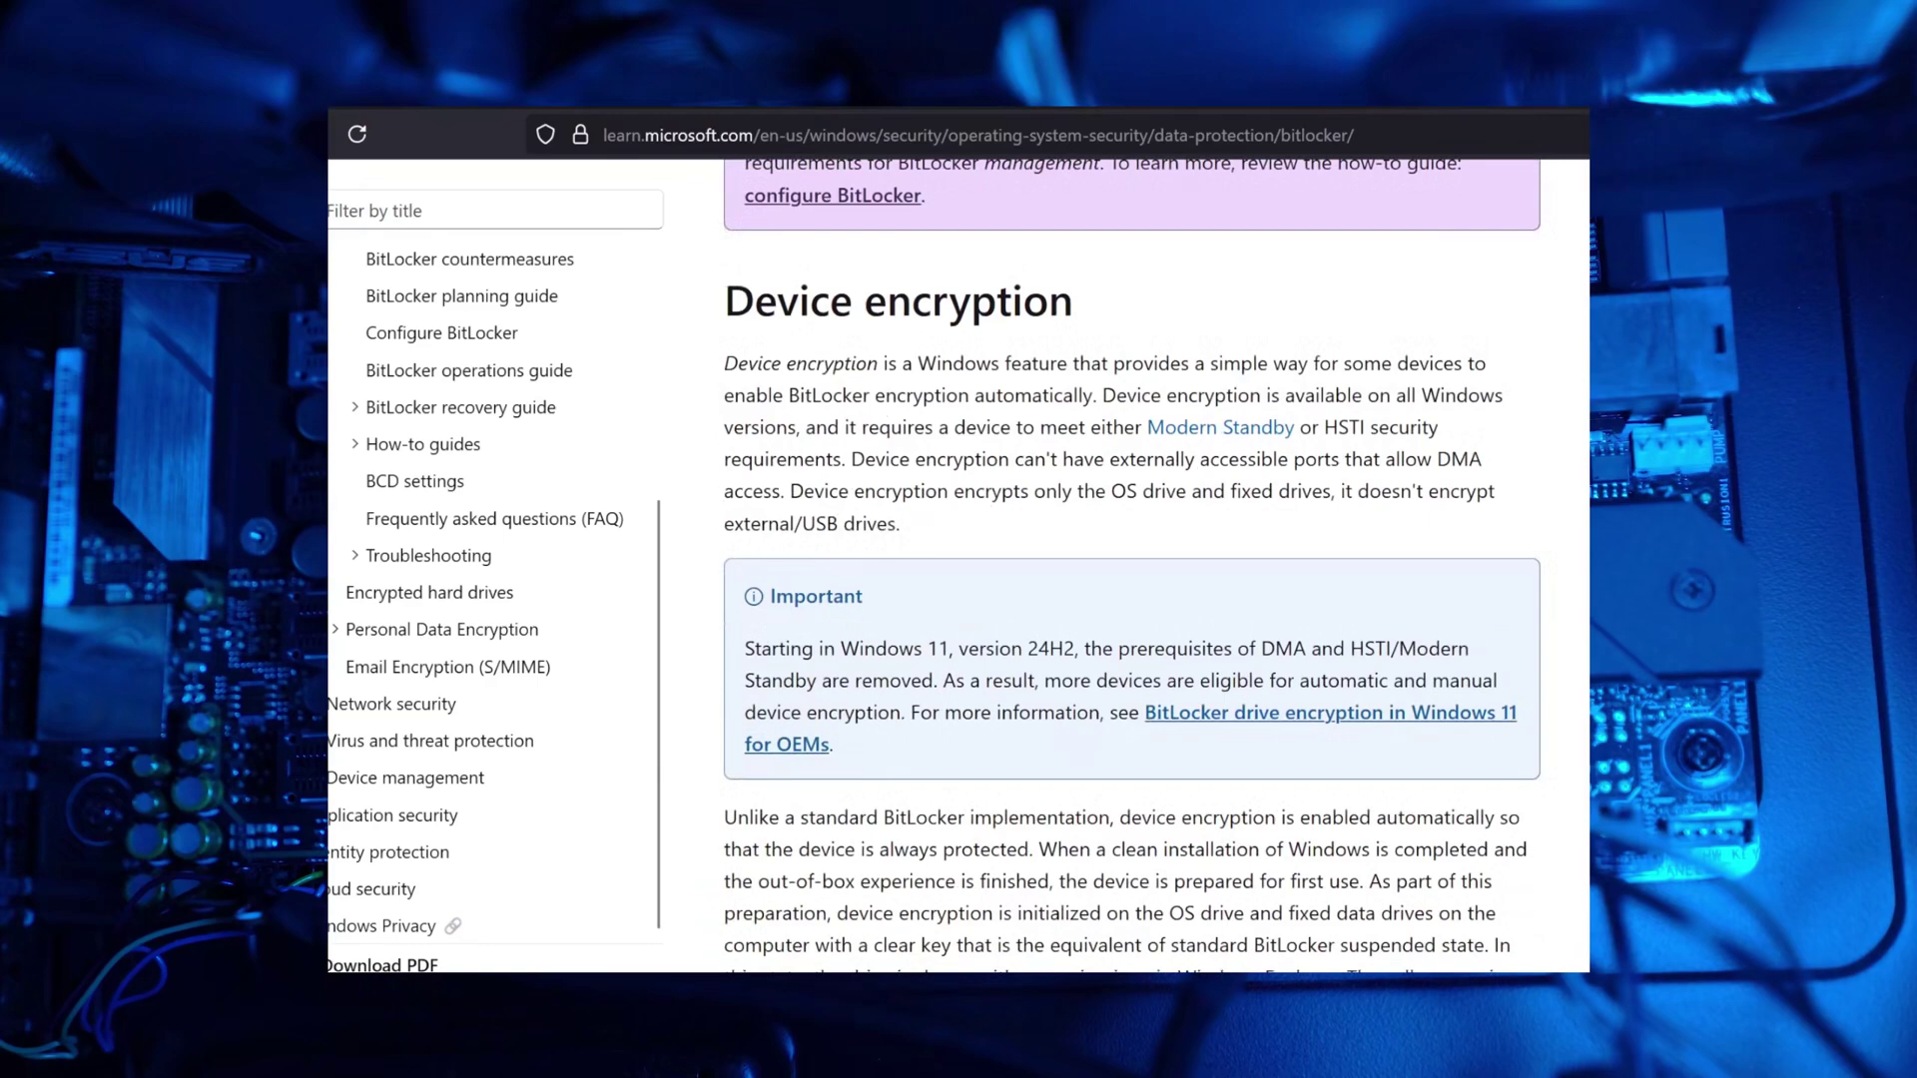
pyautogui.scroll(-5, 1132, 567)
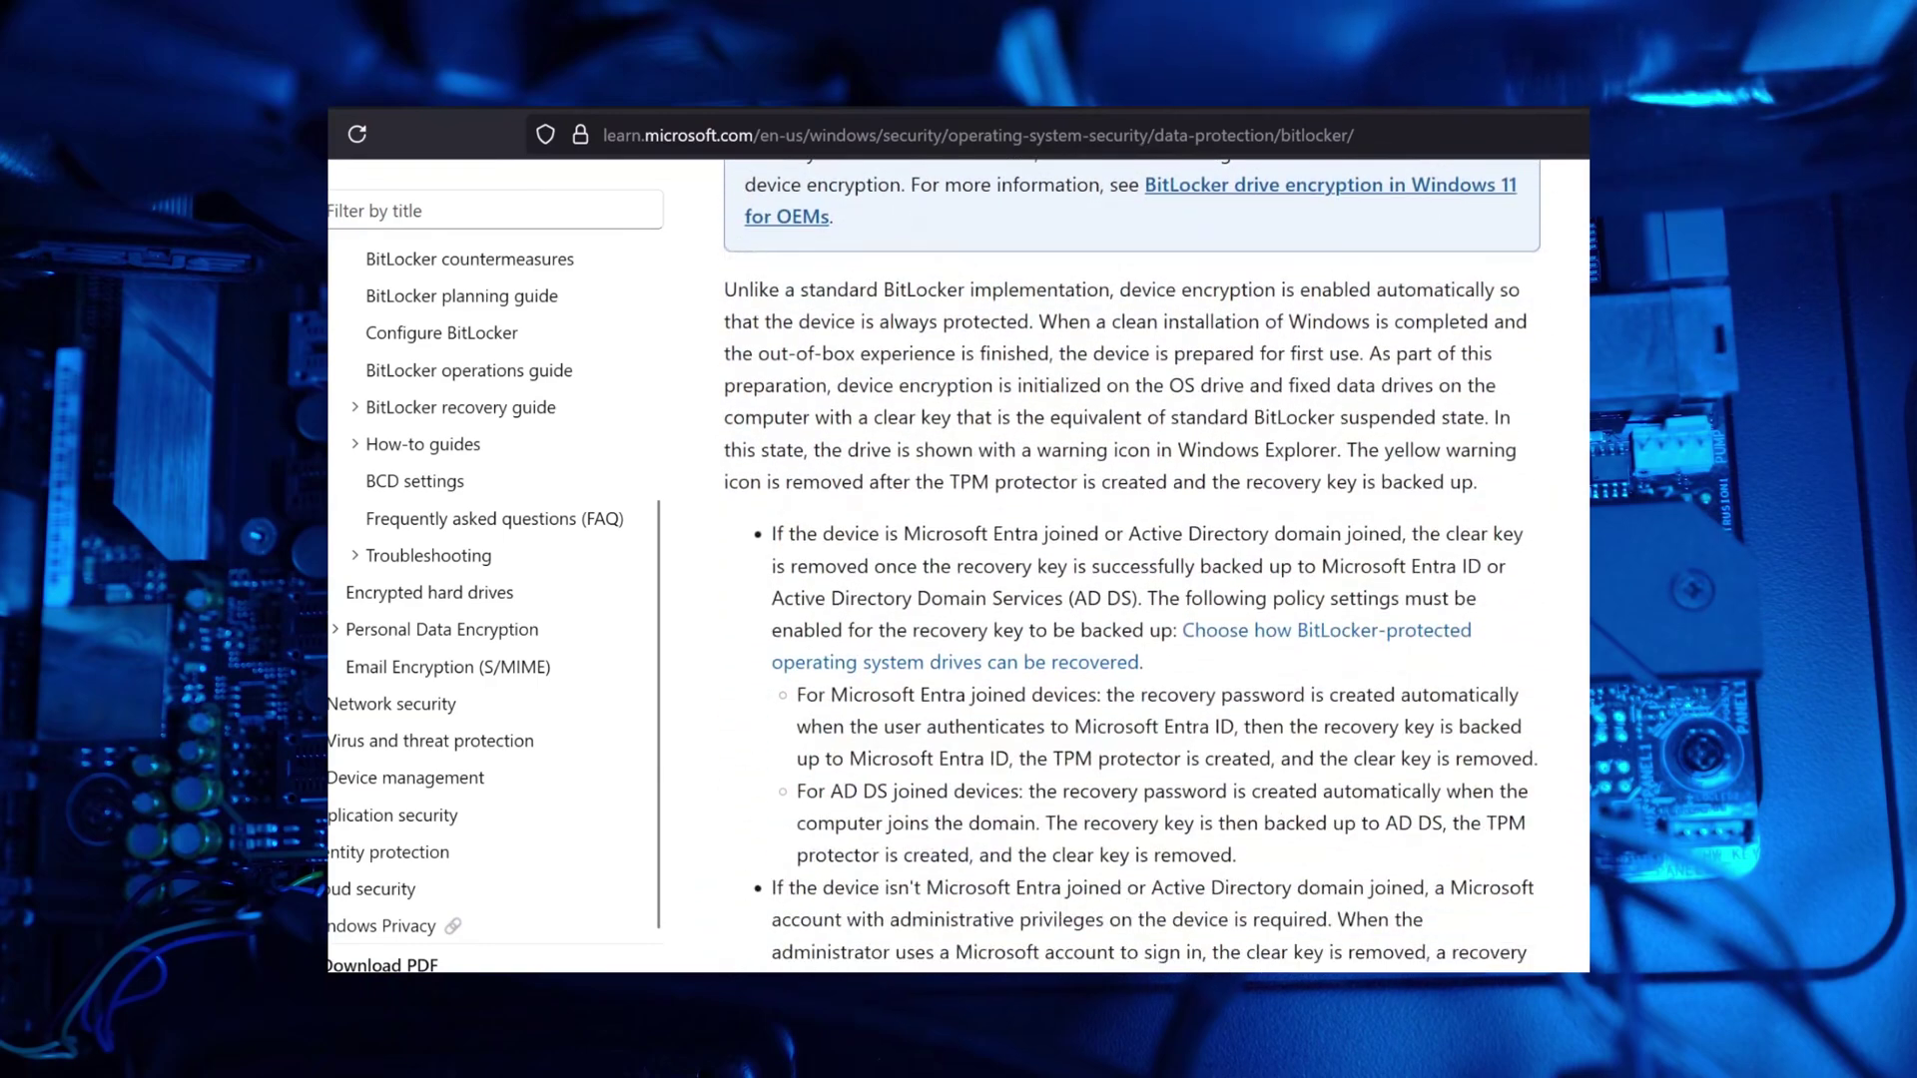
pyautogui.scroll(-3, 1132, 559)
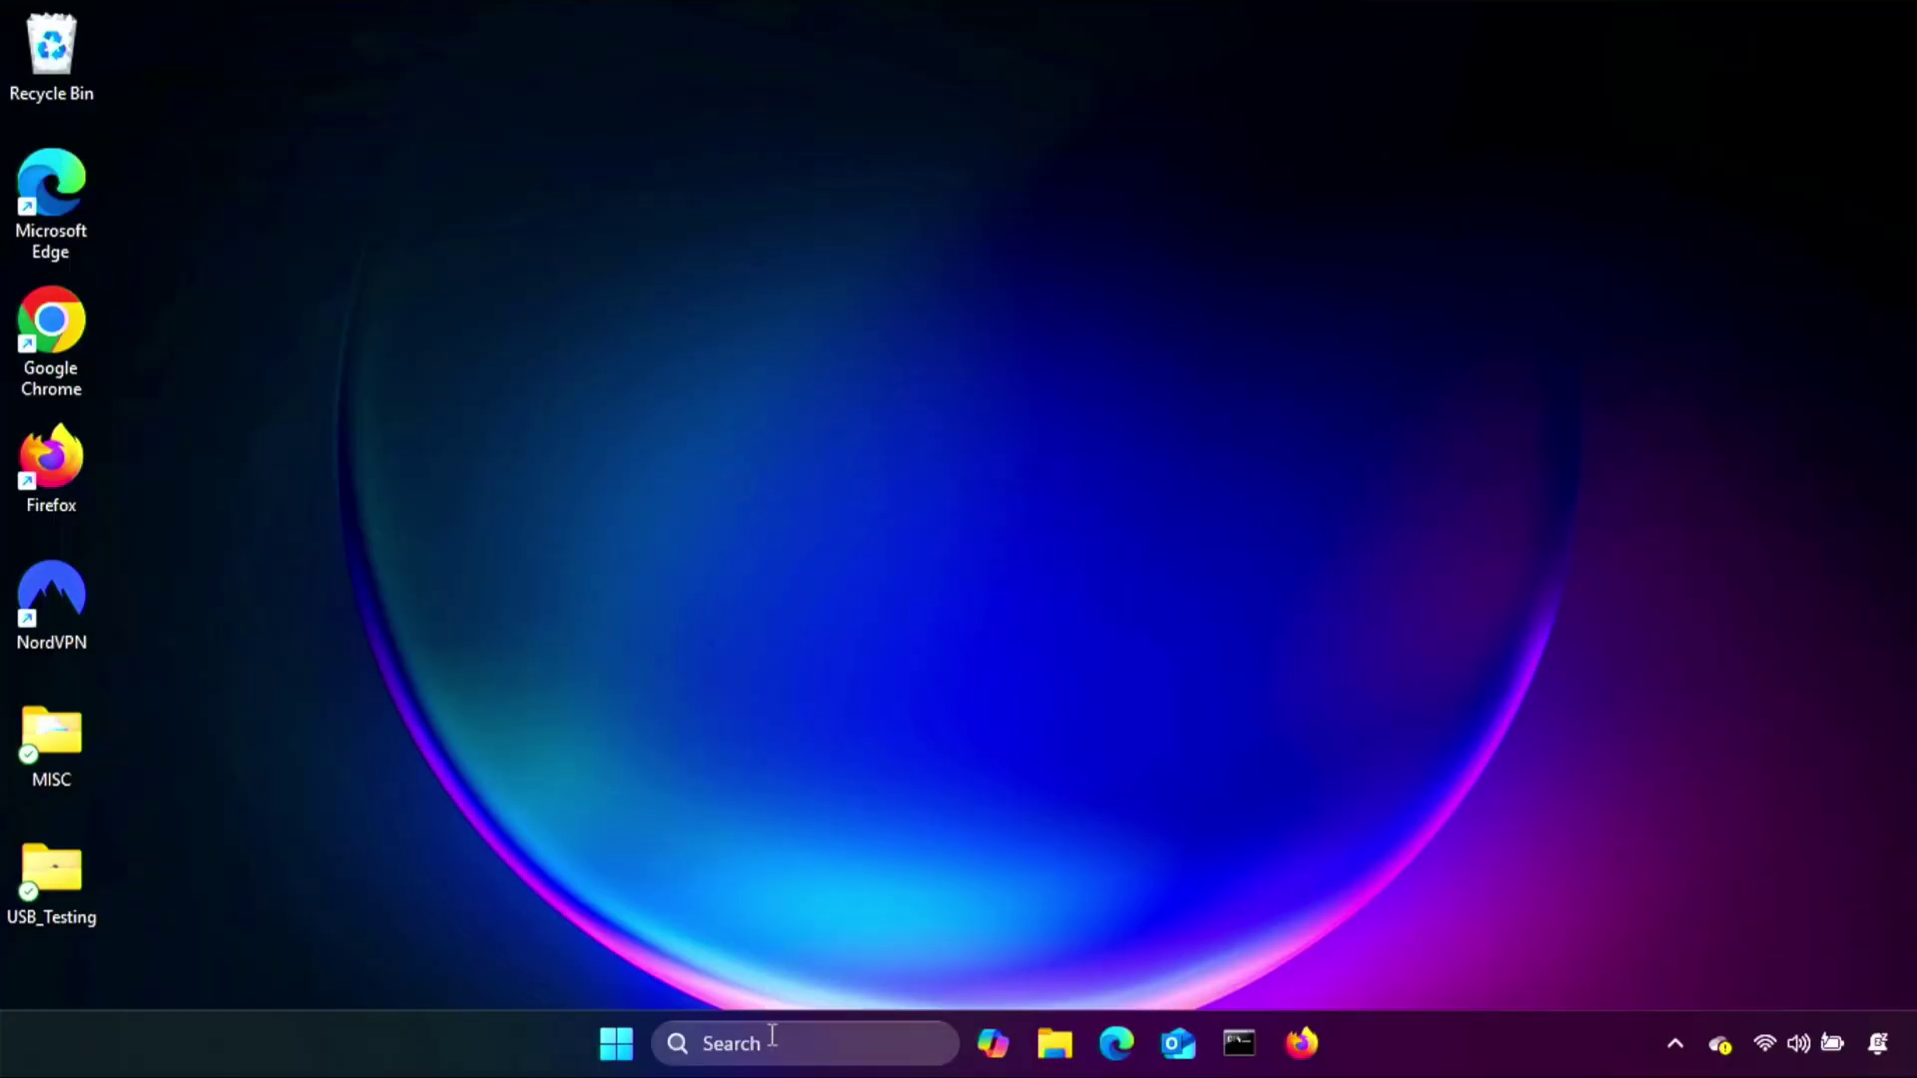
# Launch PowerShell as administrator and run manage-bde -status to check the drives' BitLocker state.
pyautogui.click(771, 1044)
pyautogui.write('device')
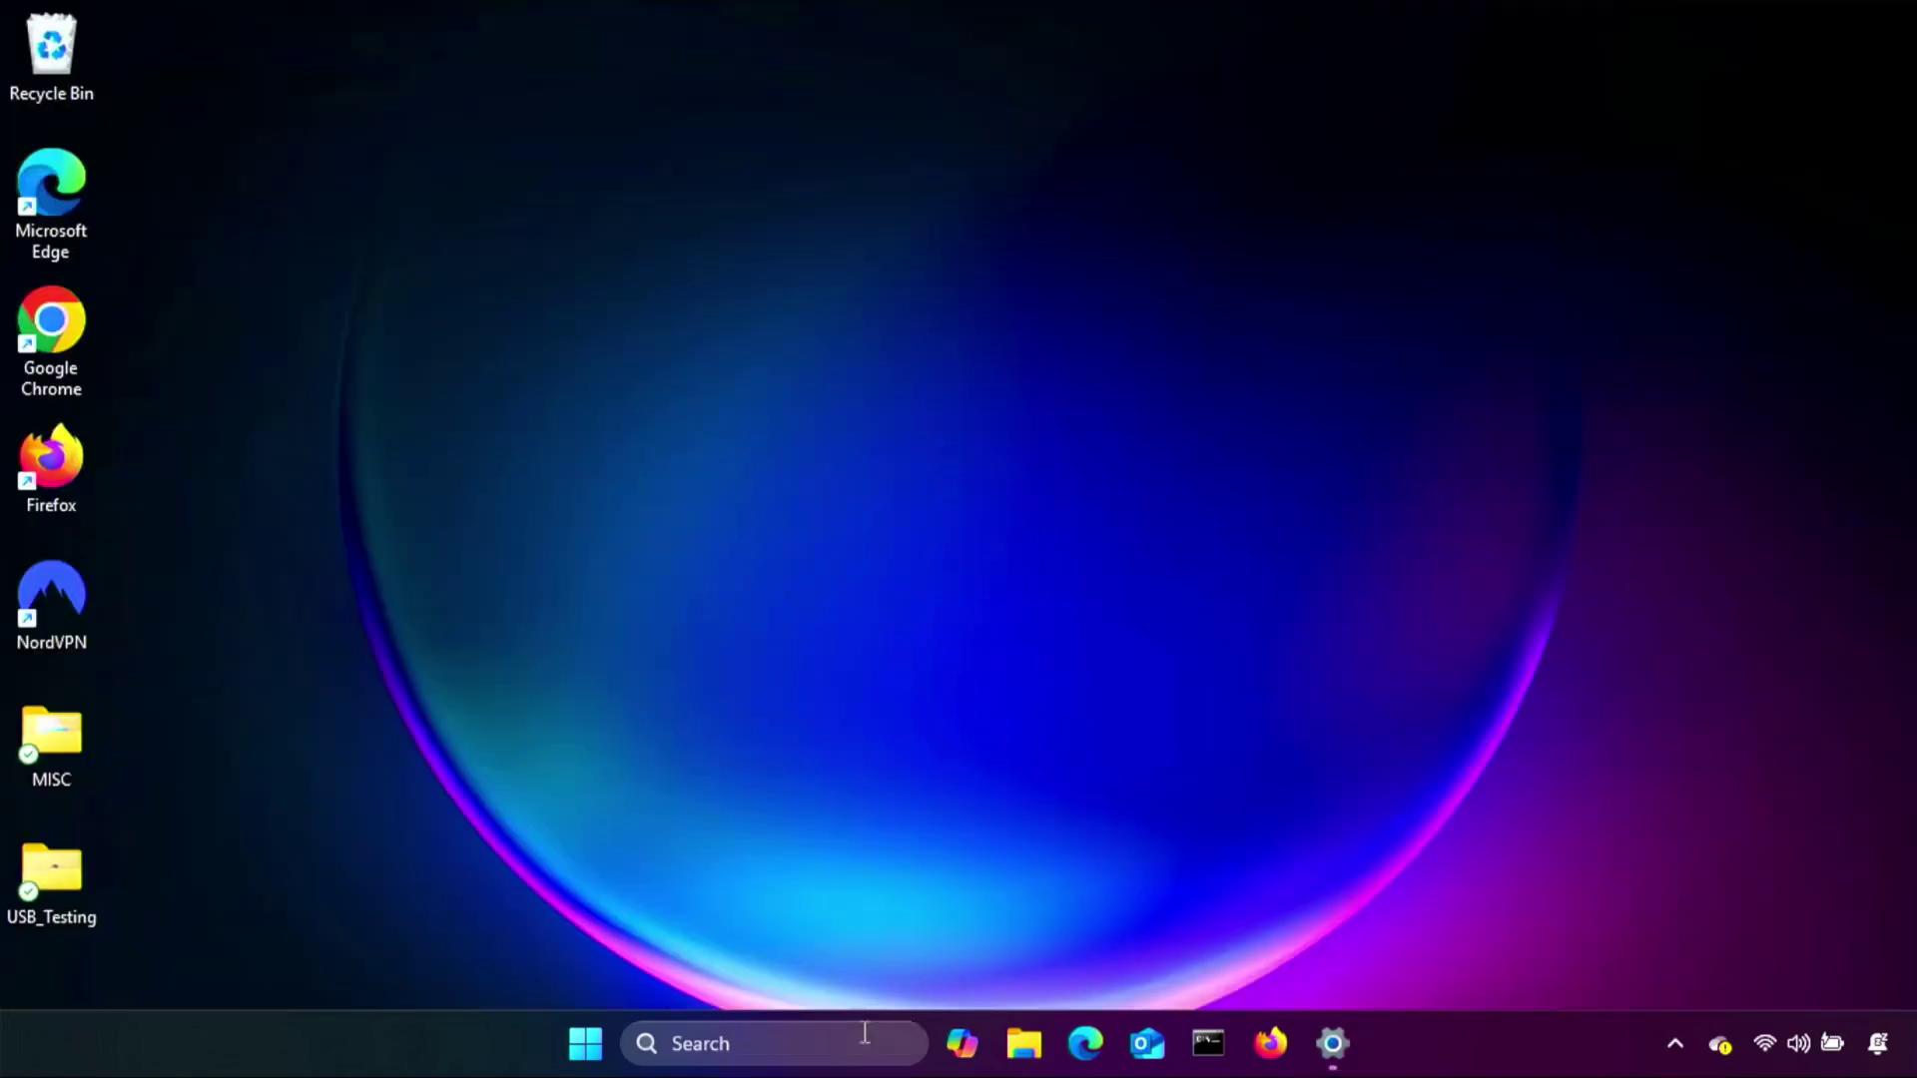
pyautogui.click(860, 1027)
pyautogui.write('powershe')
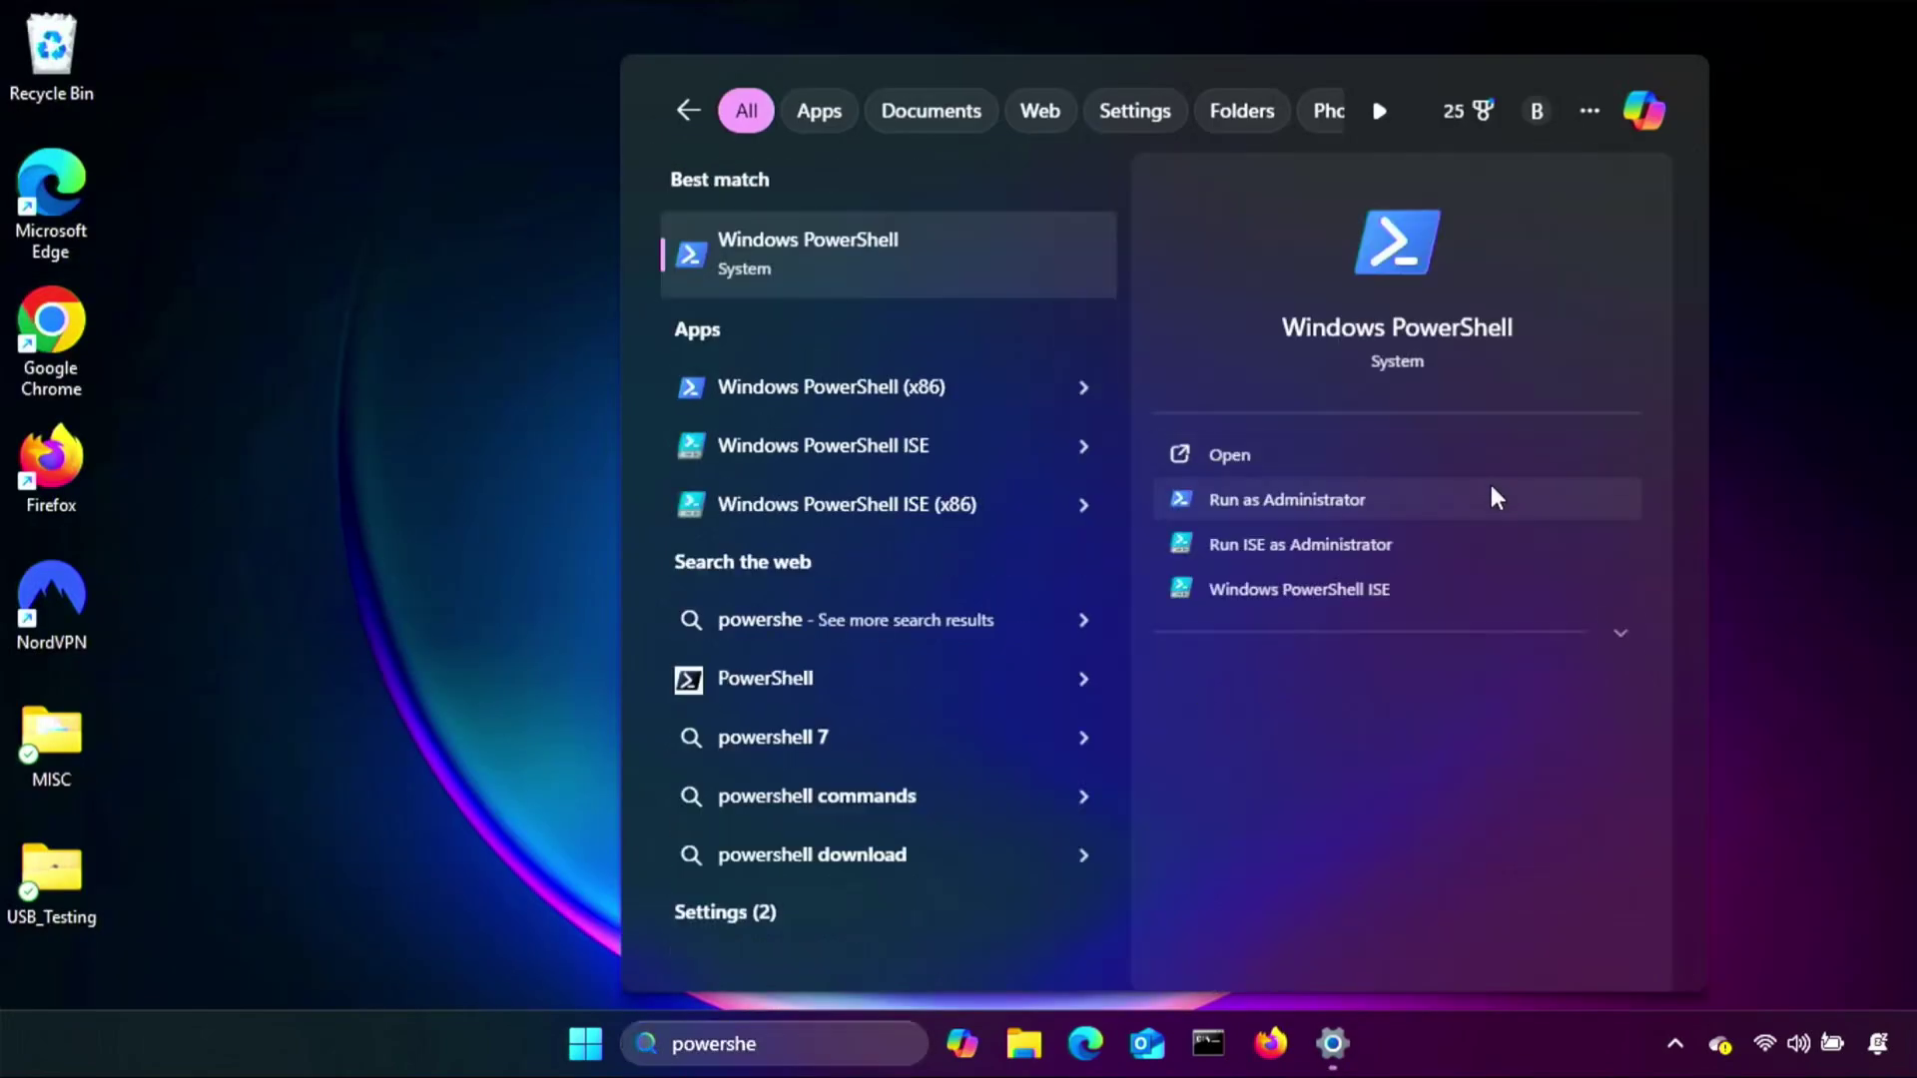
pyautogui.click(1489, 481)
pyautogui.click(877, 752)
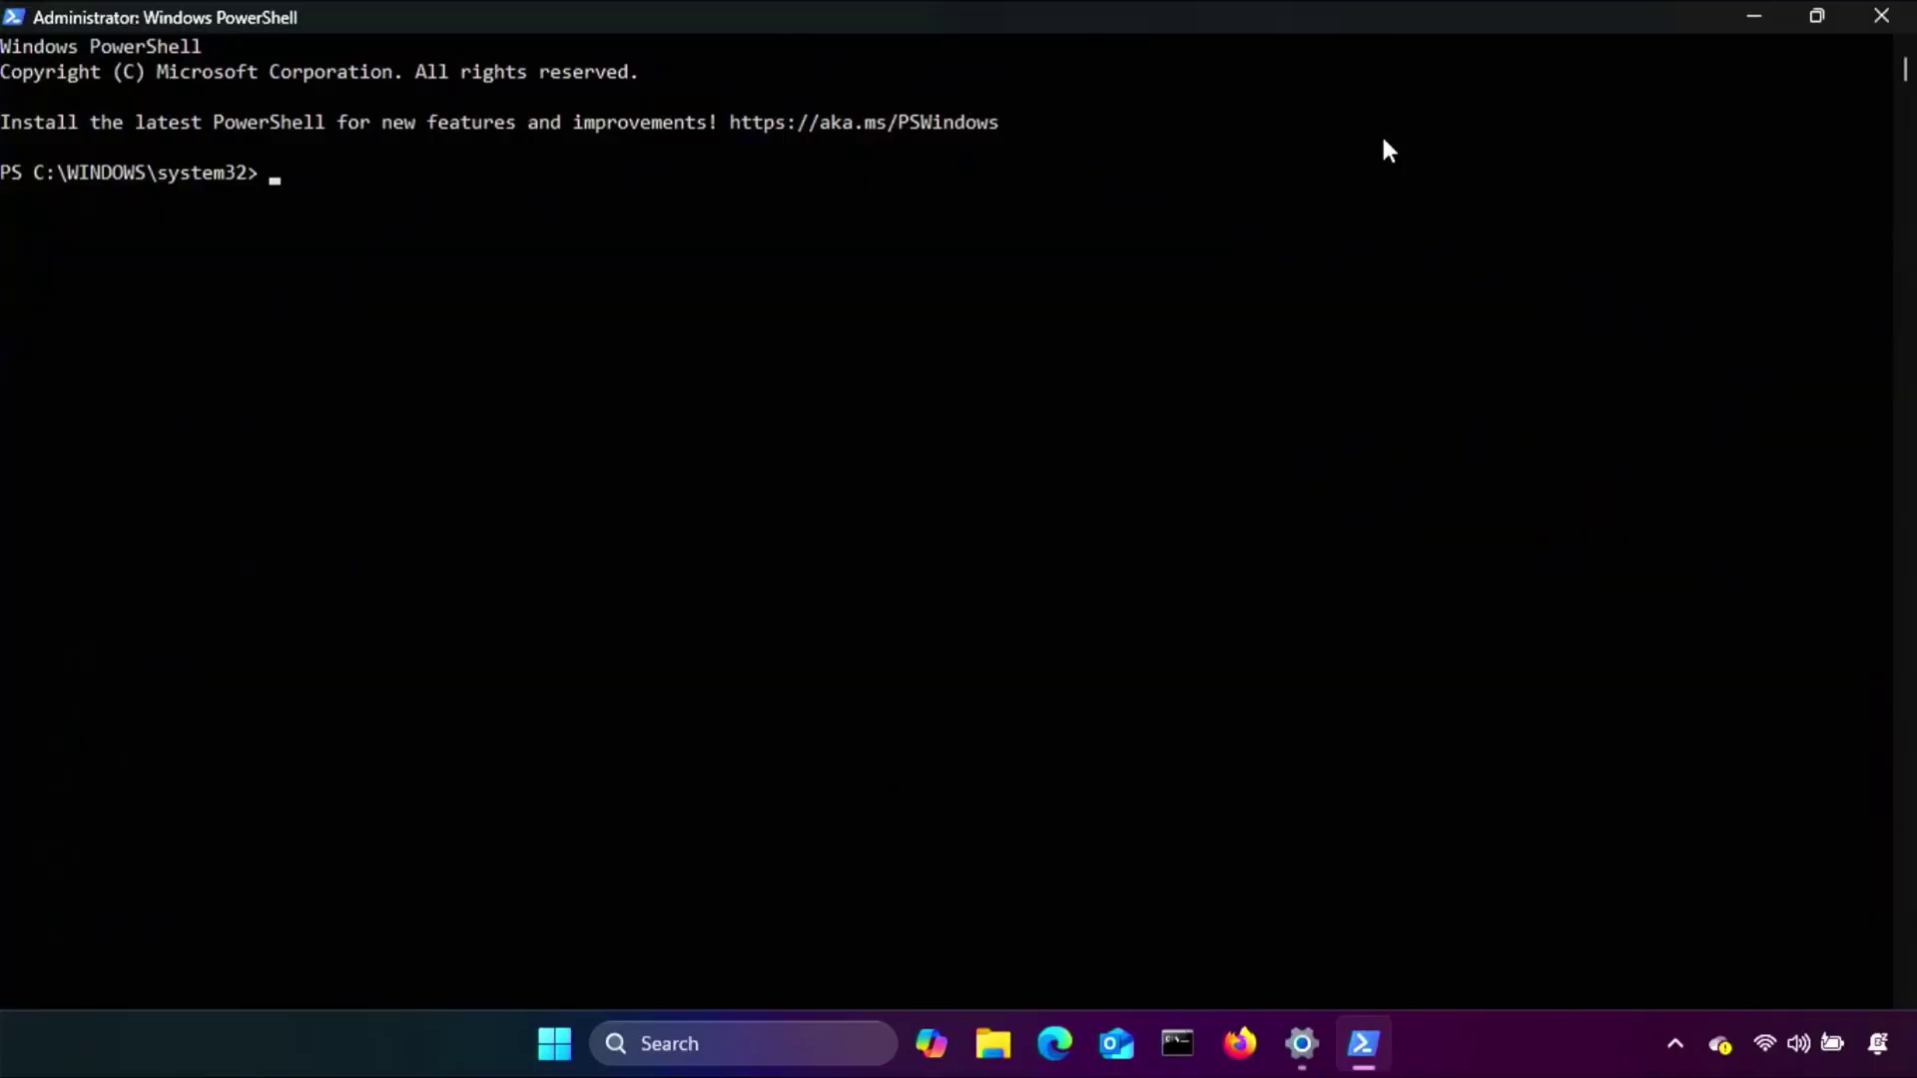
pyautogui.write('manage-bde -status')
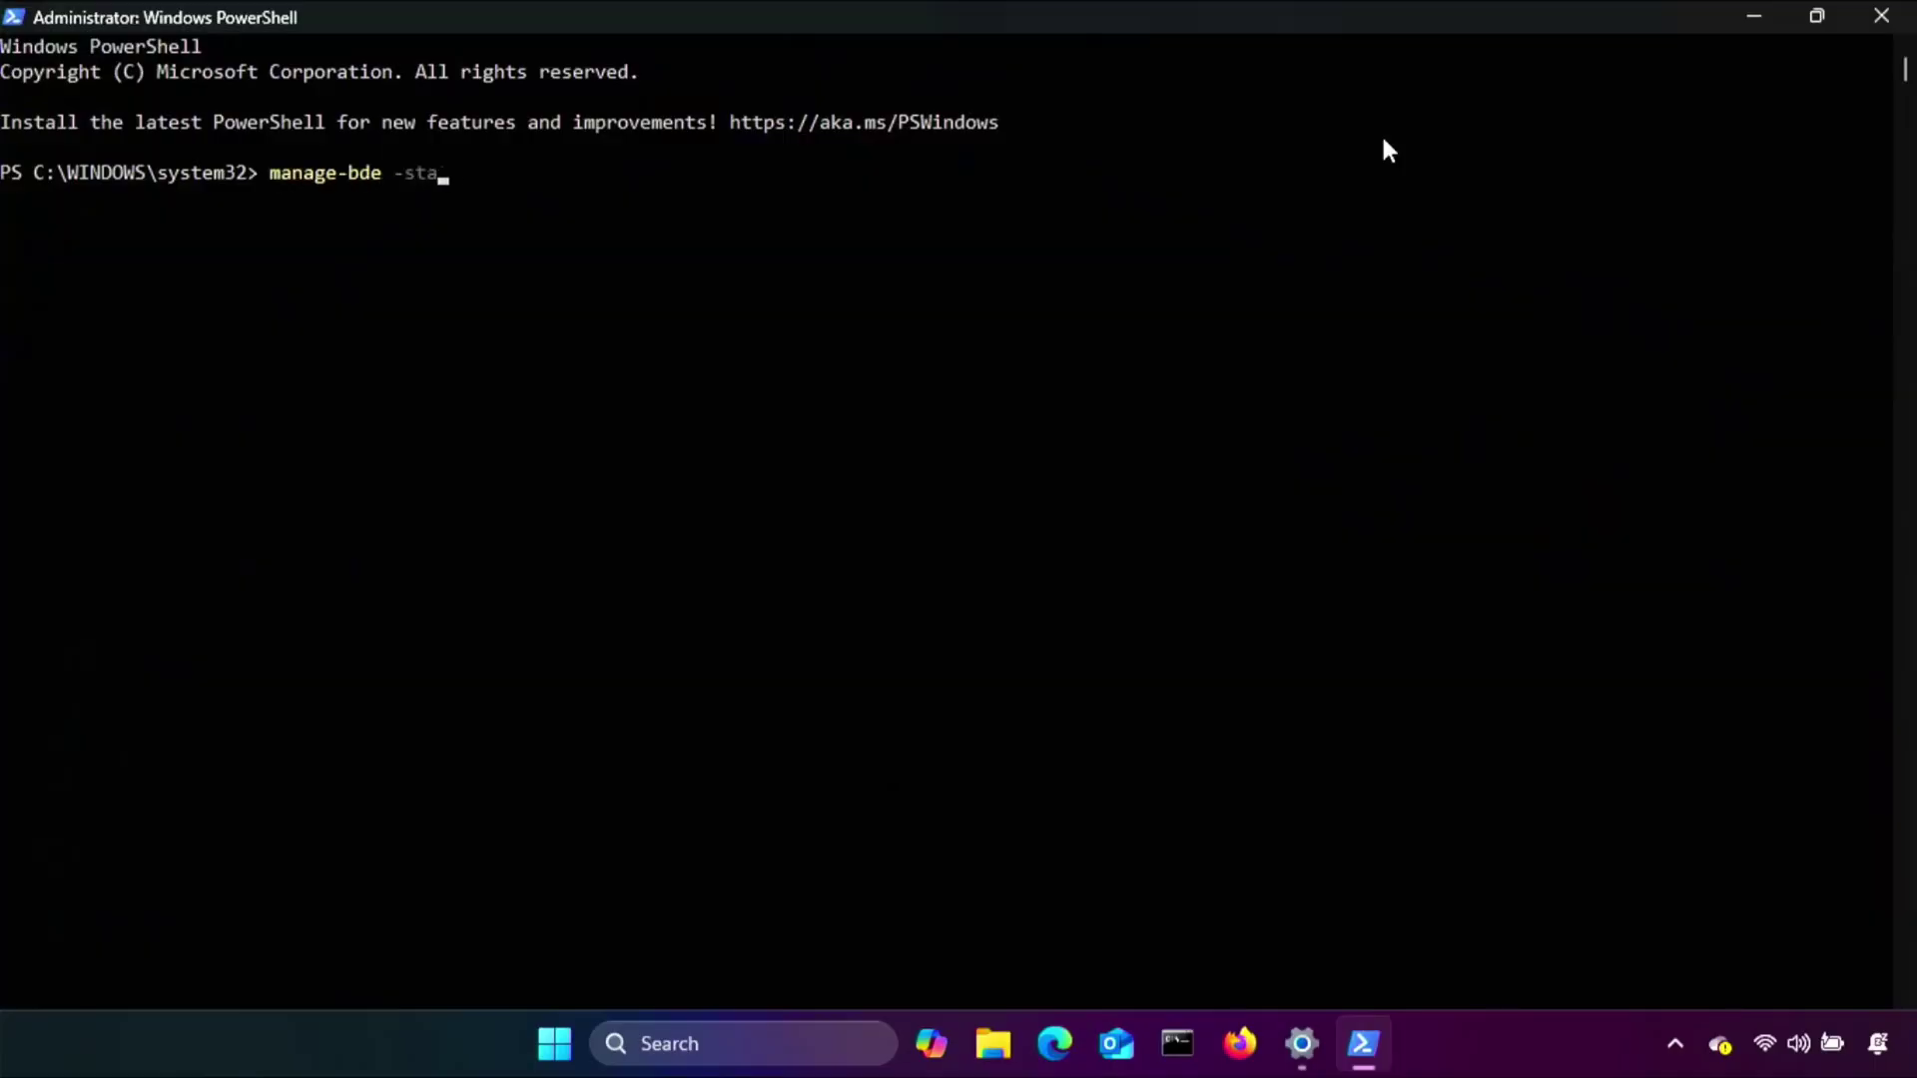
pyautogui.press('Return')
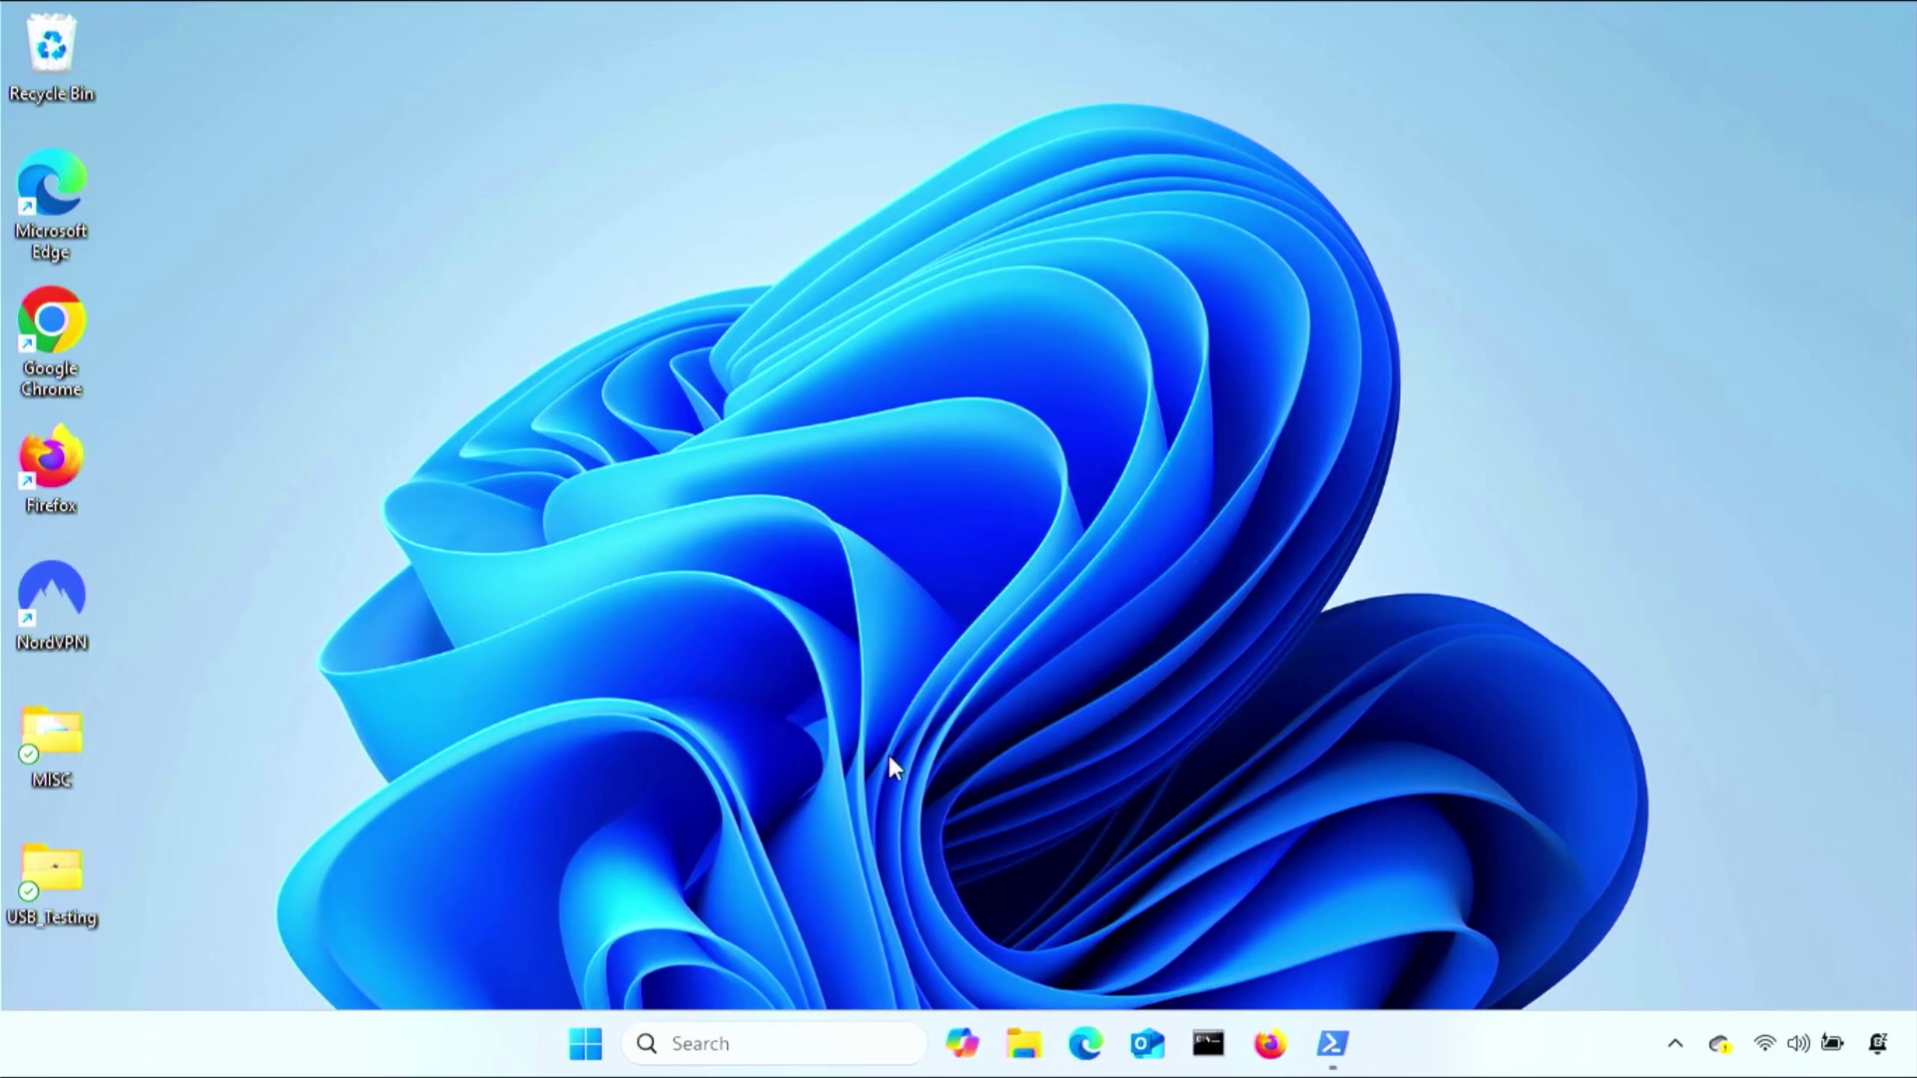
# Search 'device' to open the Device encryption settings page, which shows encryption On.
pyautogui.click(777, 1043)
pyautogui.write('d')
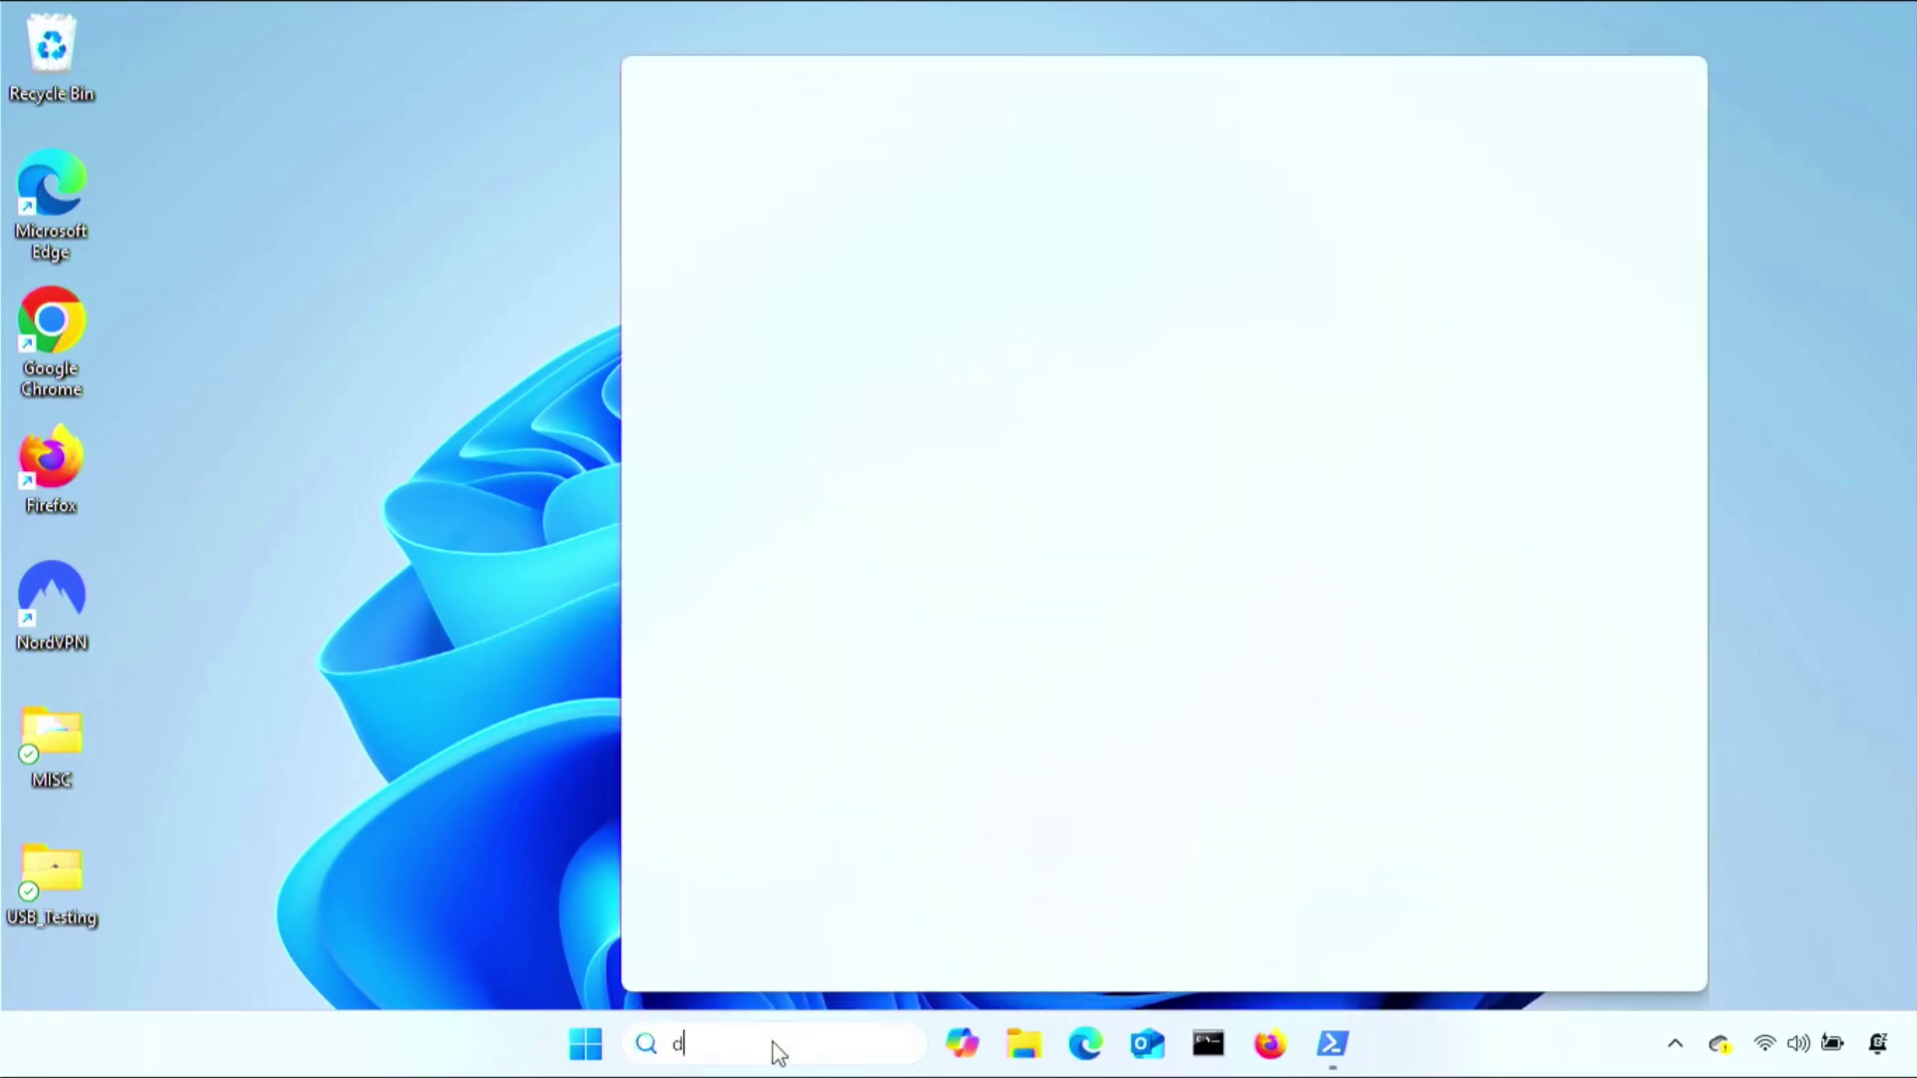
pyautogui.write('evice')
pyautogui.press('Return')
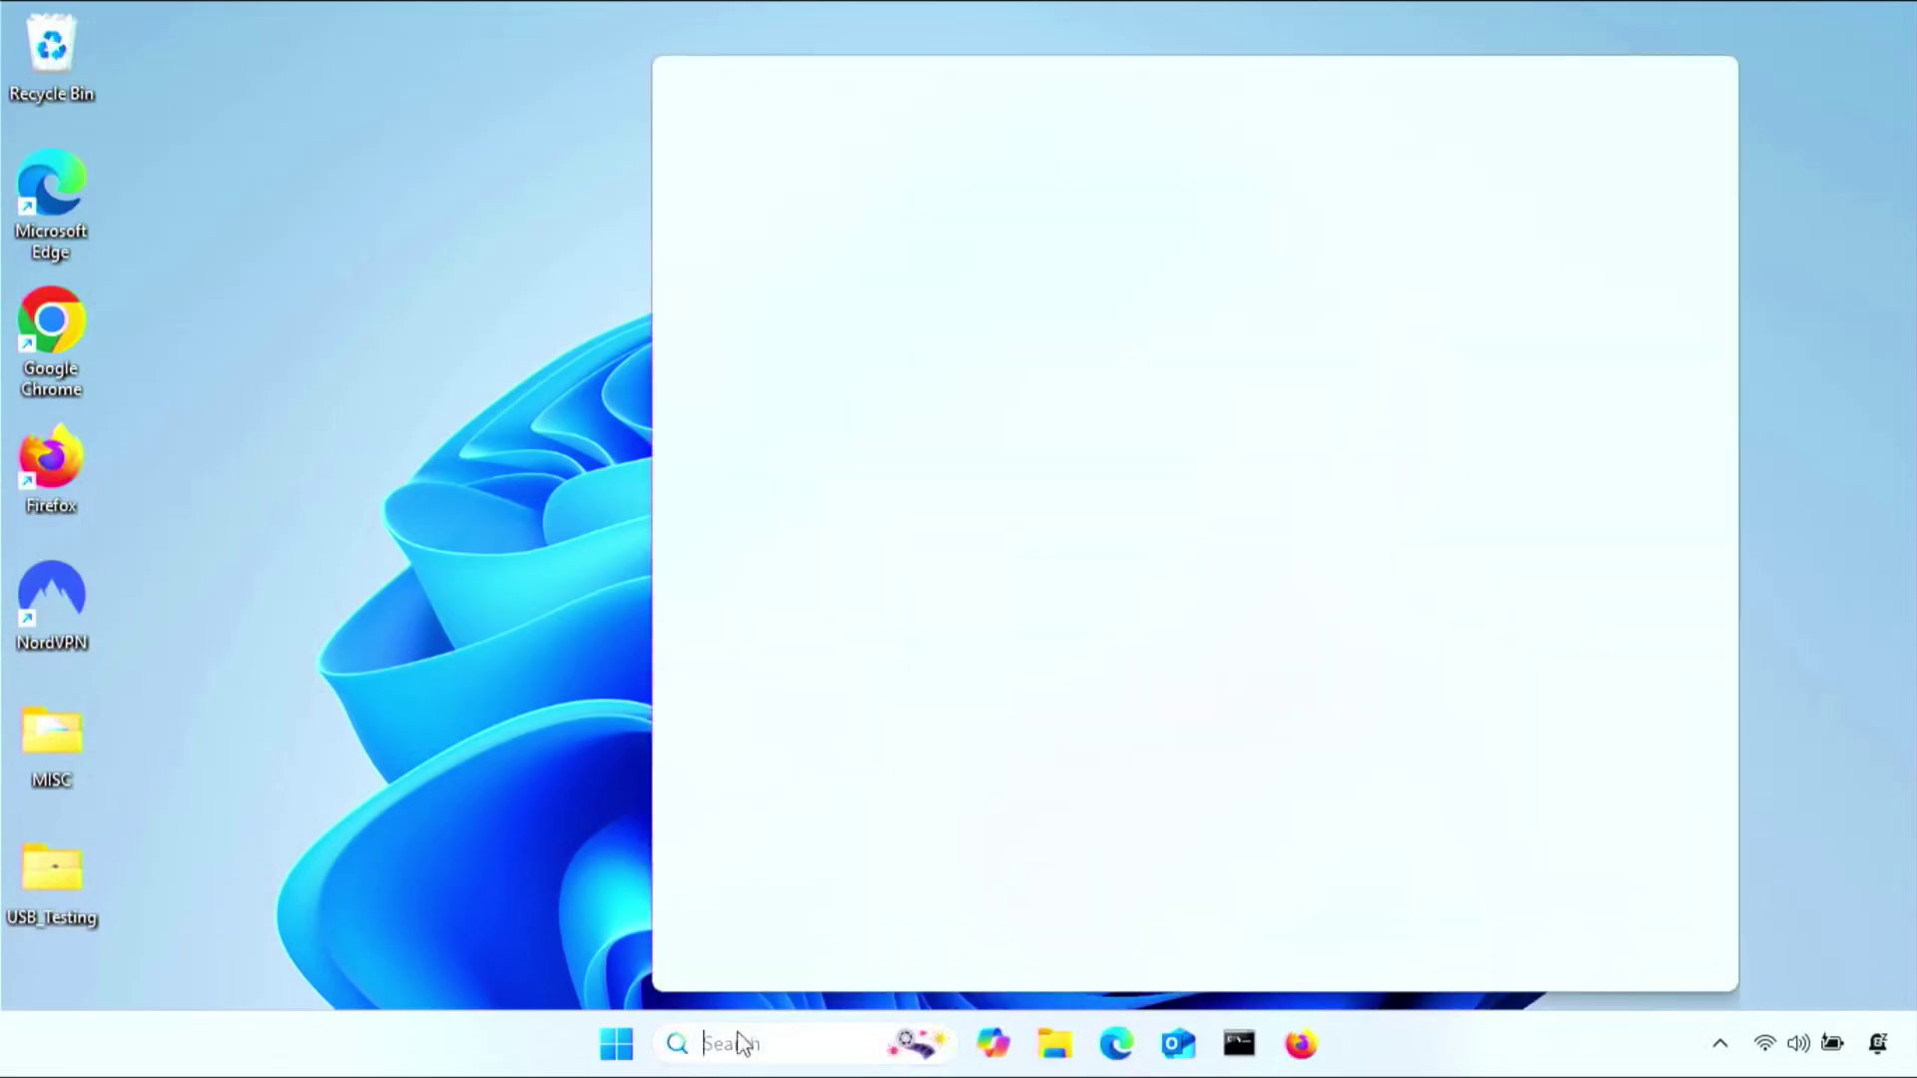
# Run manage-bde -status as administrator, showing C: 100% encrypted with XTS-AES 128 and protection on.
pyautogui.write('powershe')
pyautogui.click(1250, 511)
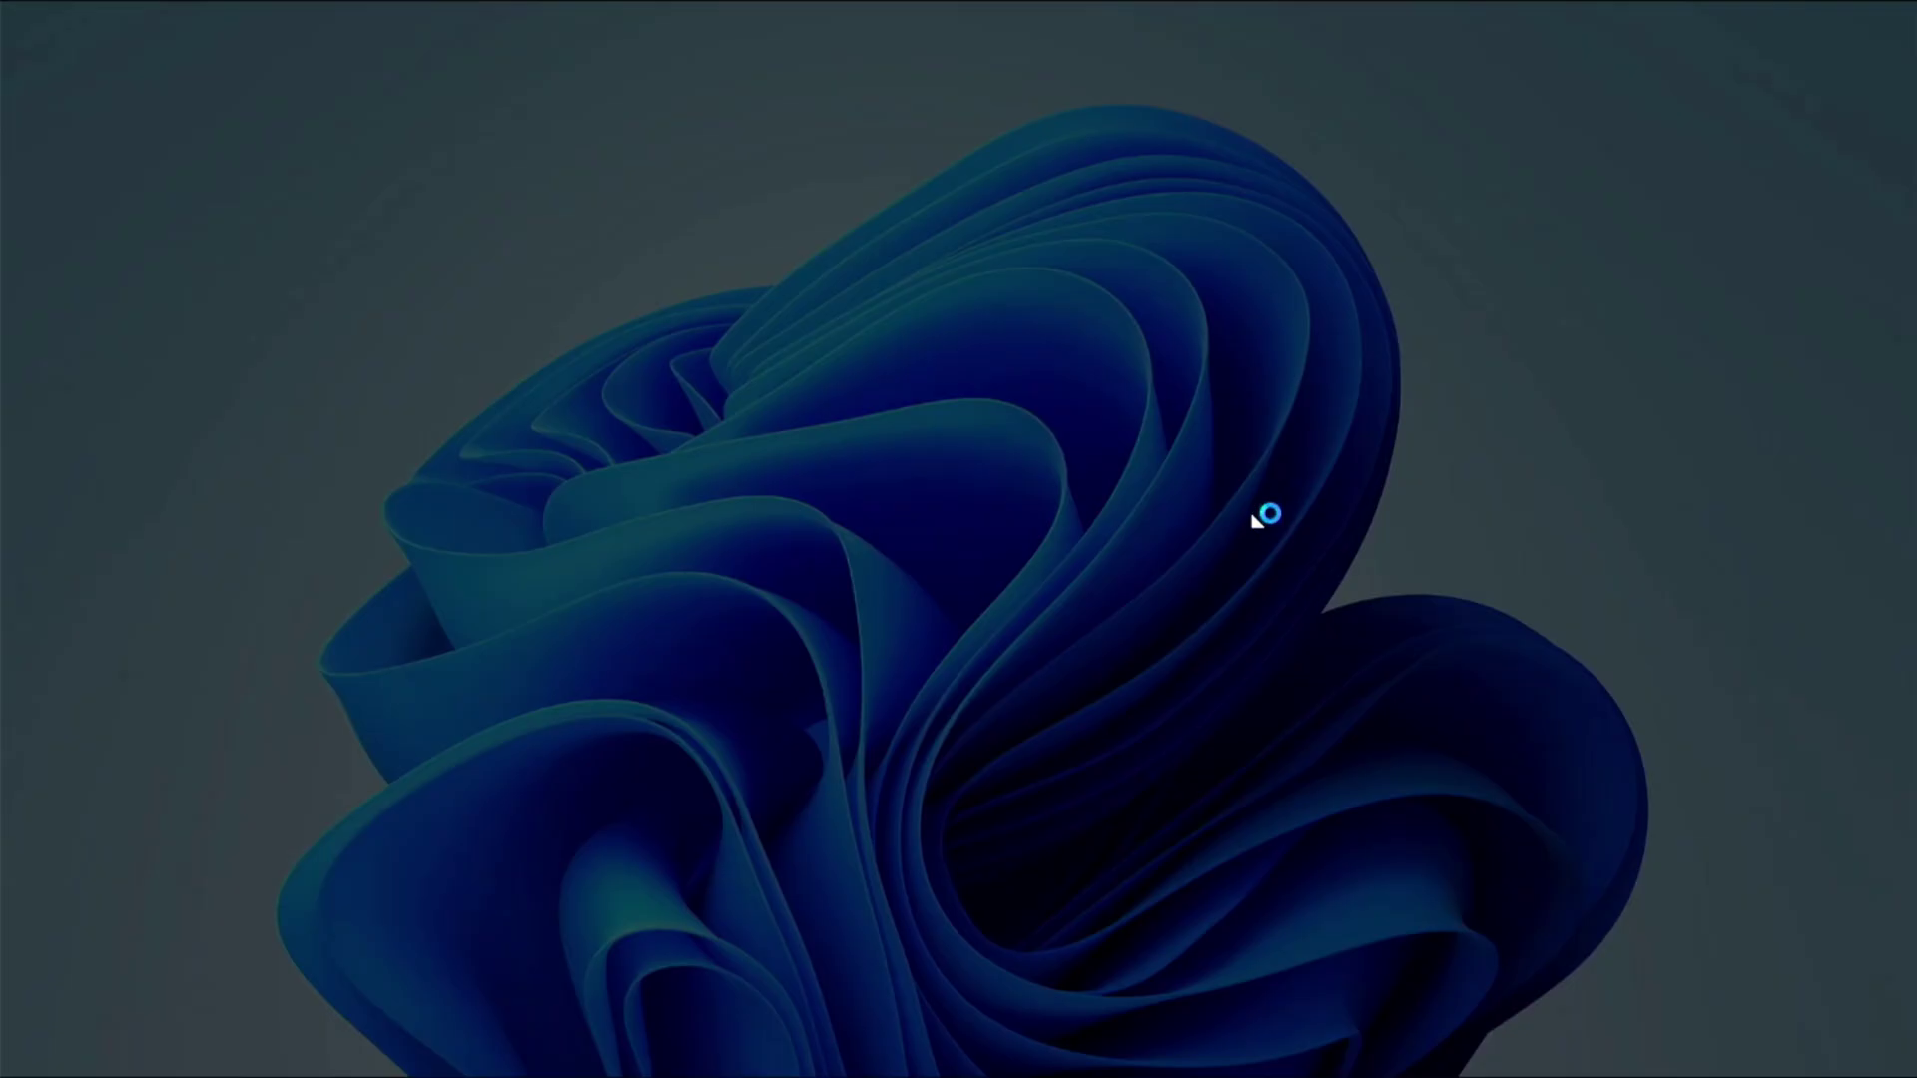
pyautogui.click(831, 717)
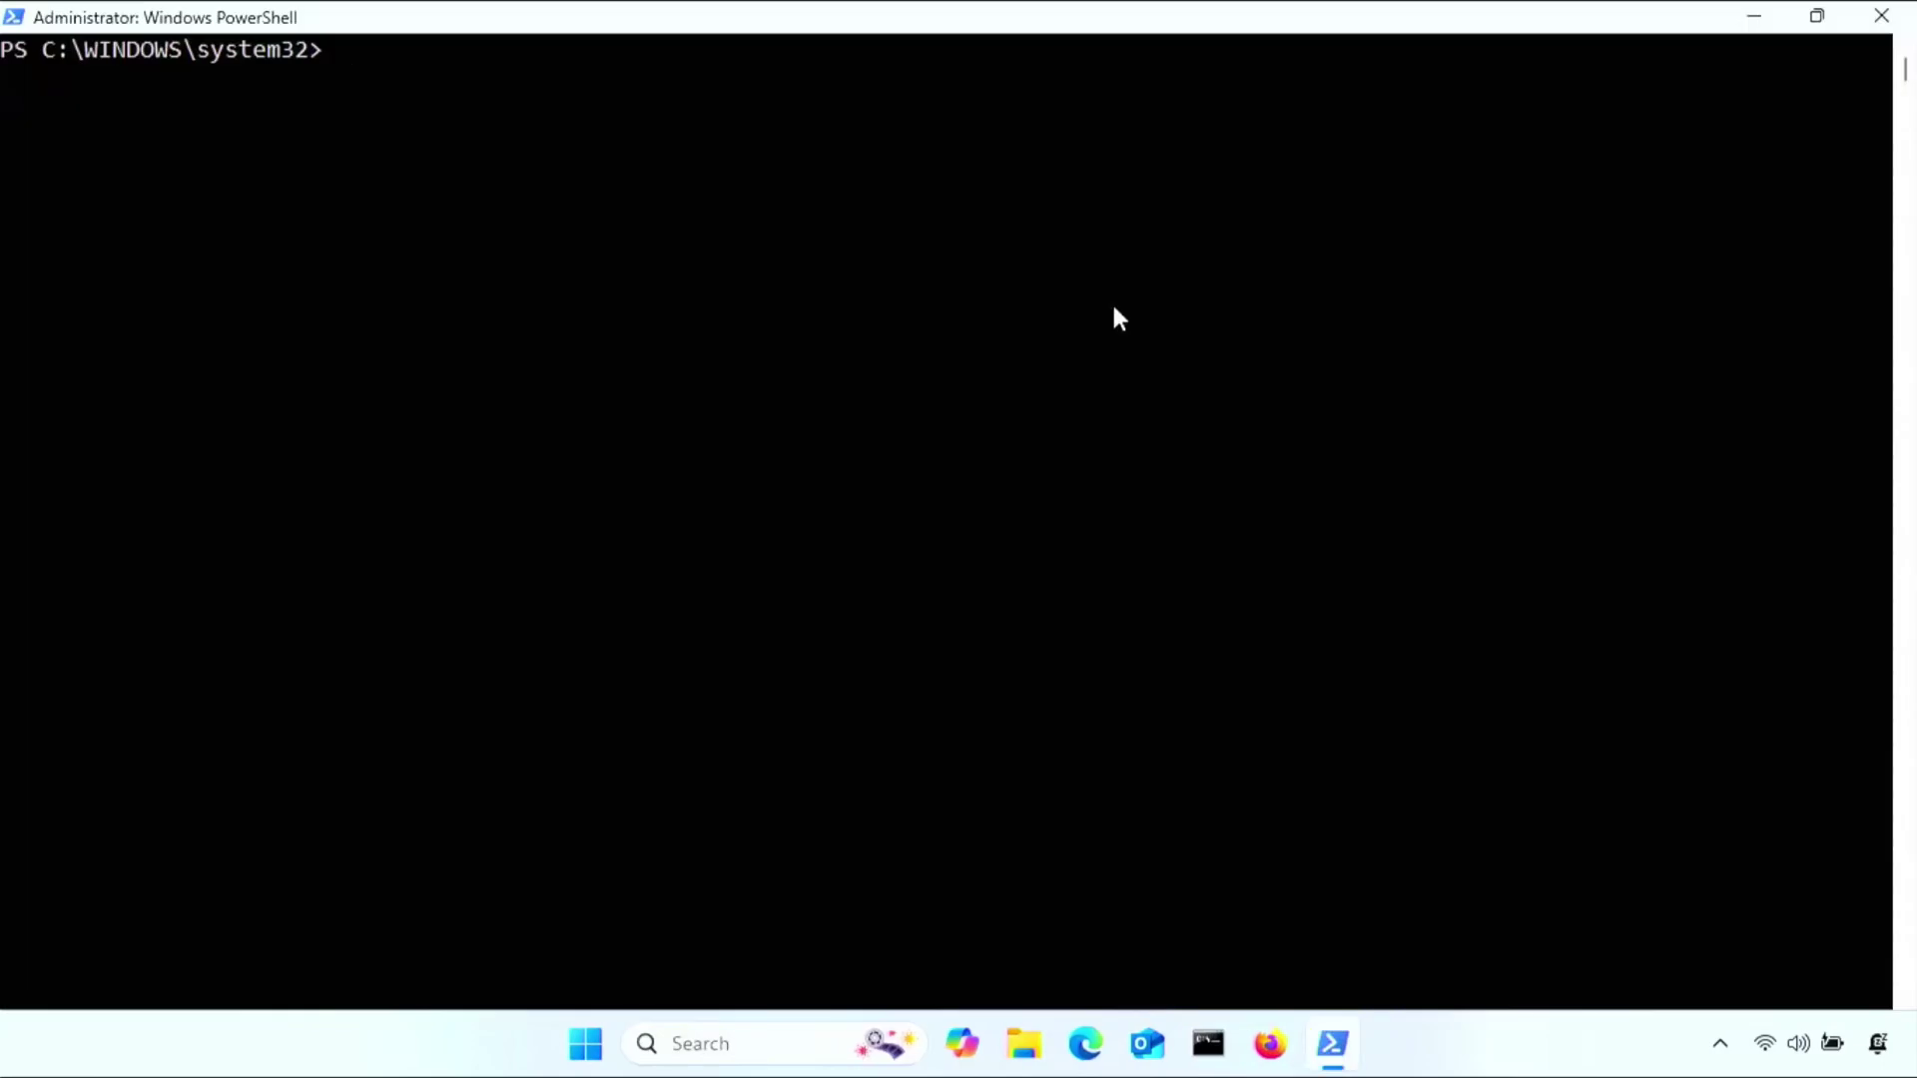
pyautogui.write('manage-bde -status')
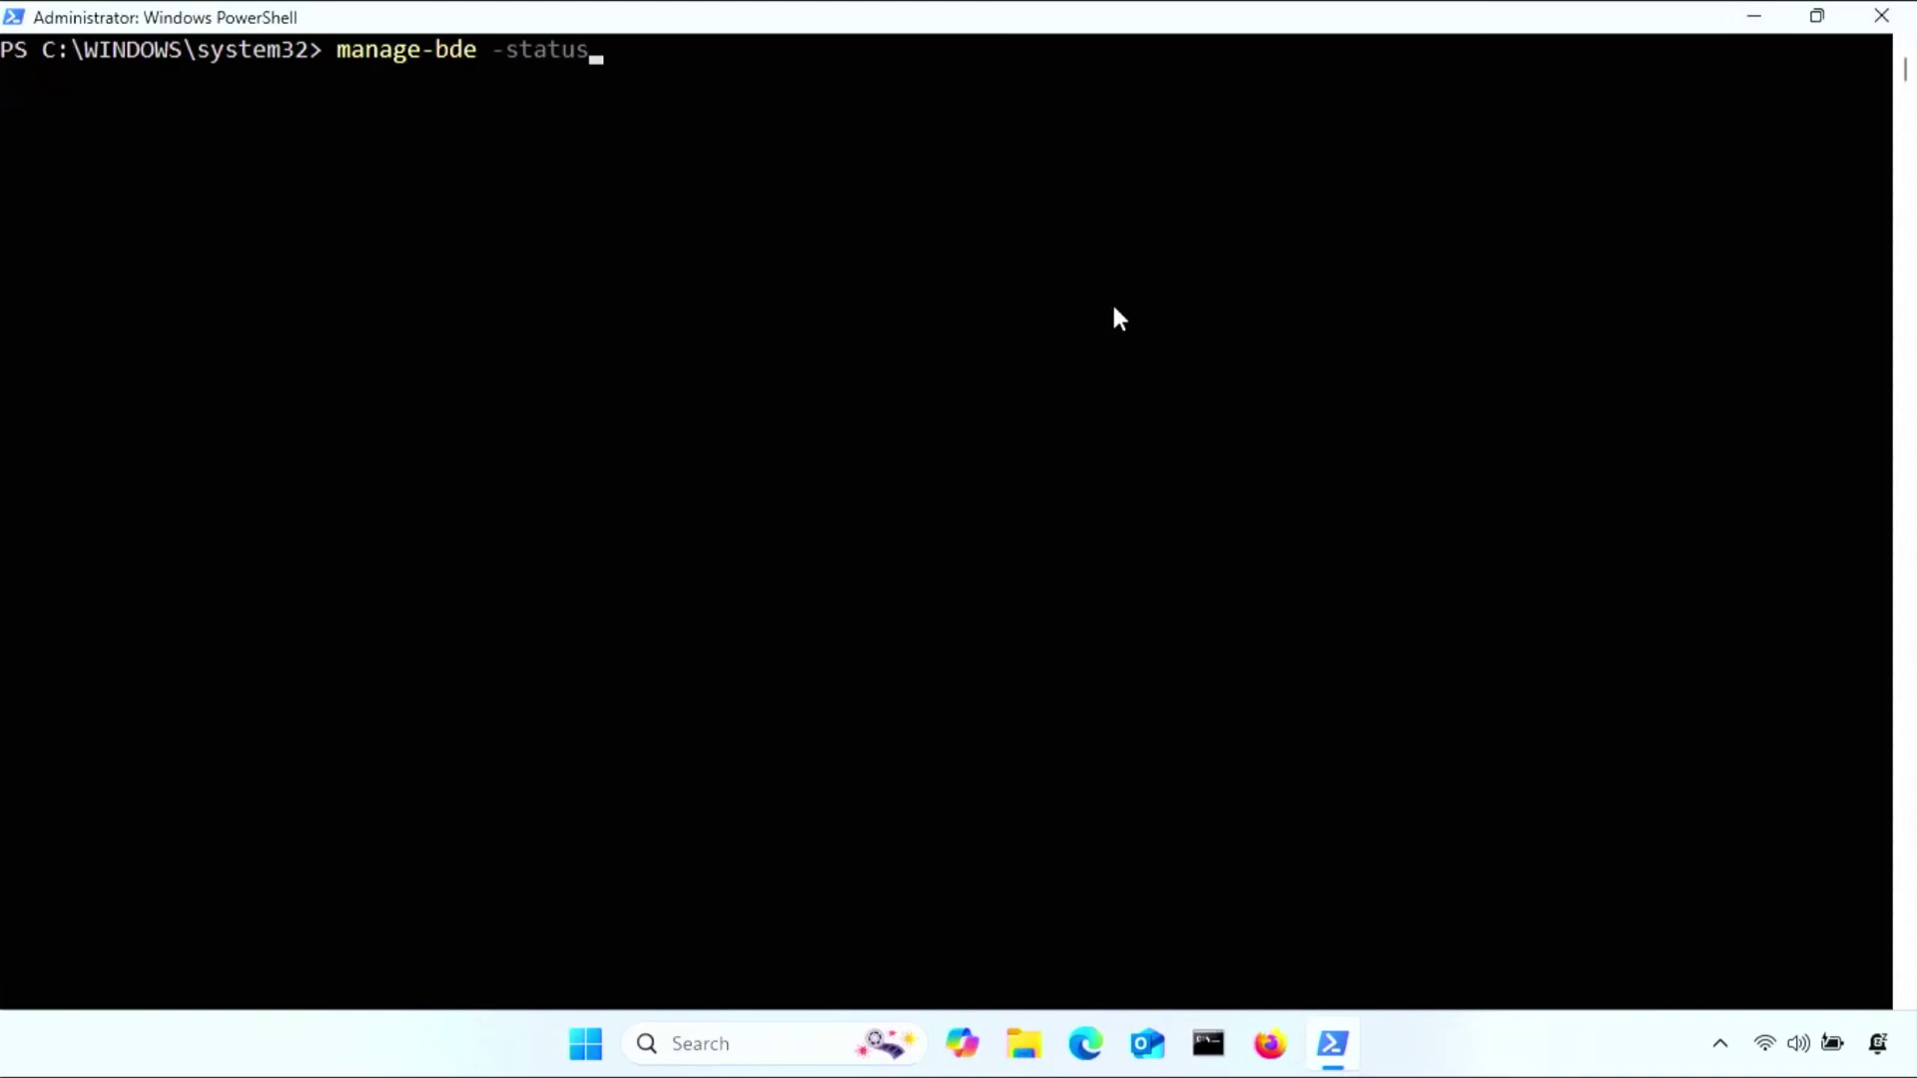
pyautogui.press('Return')
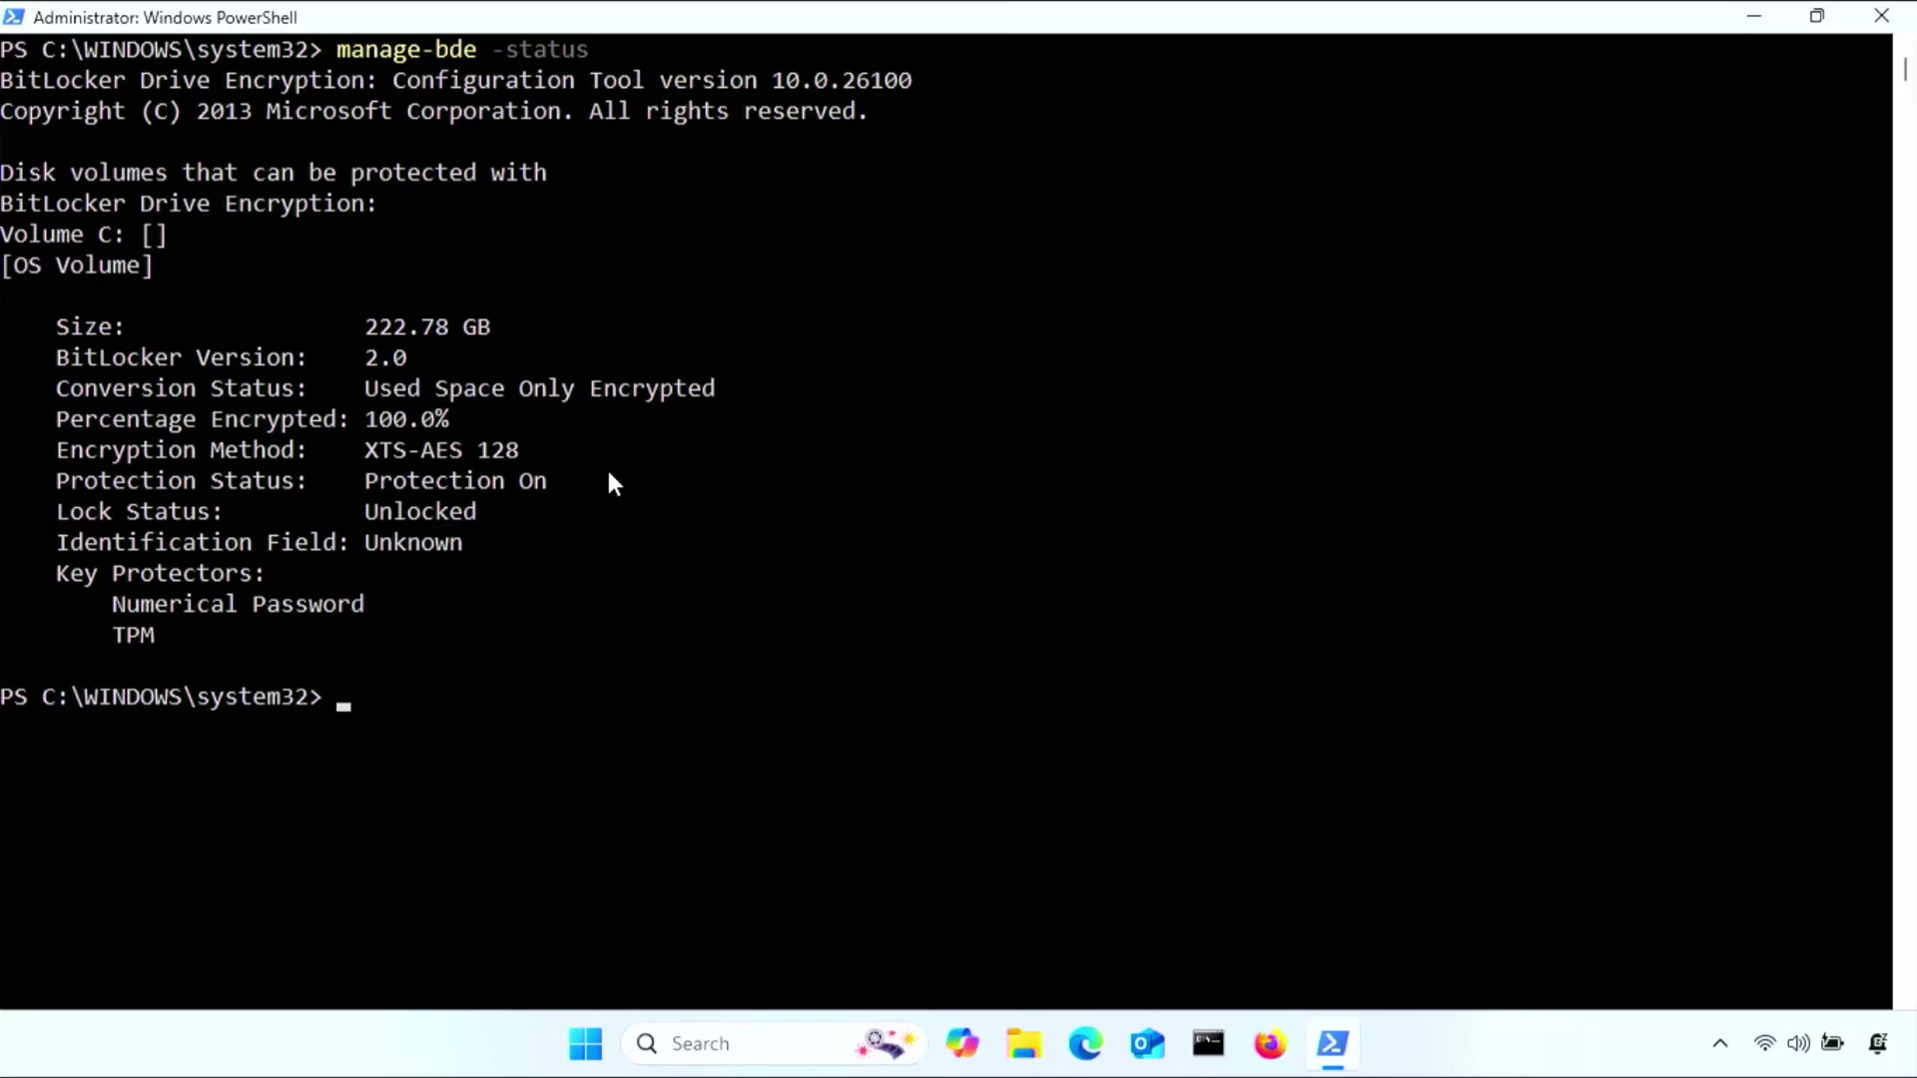
pyautogui.click(737, 1044)
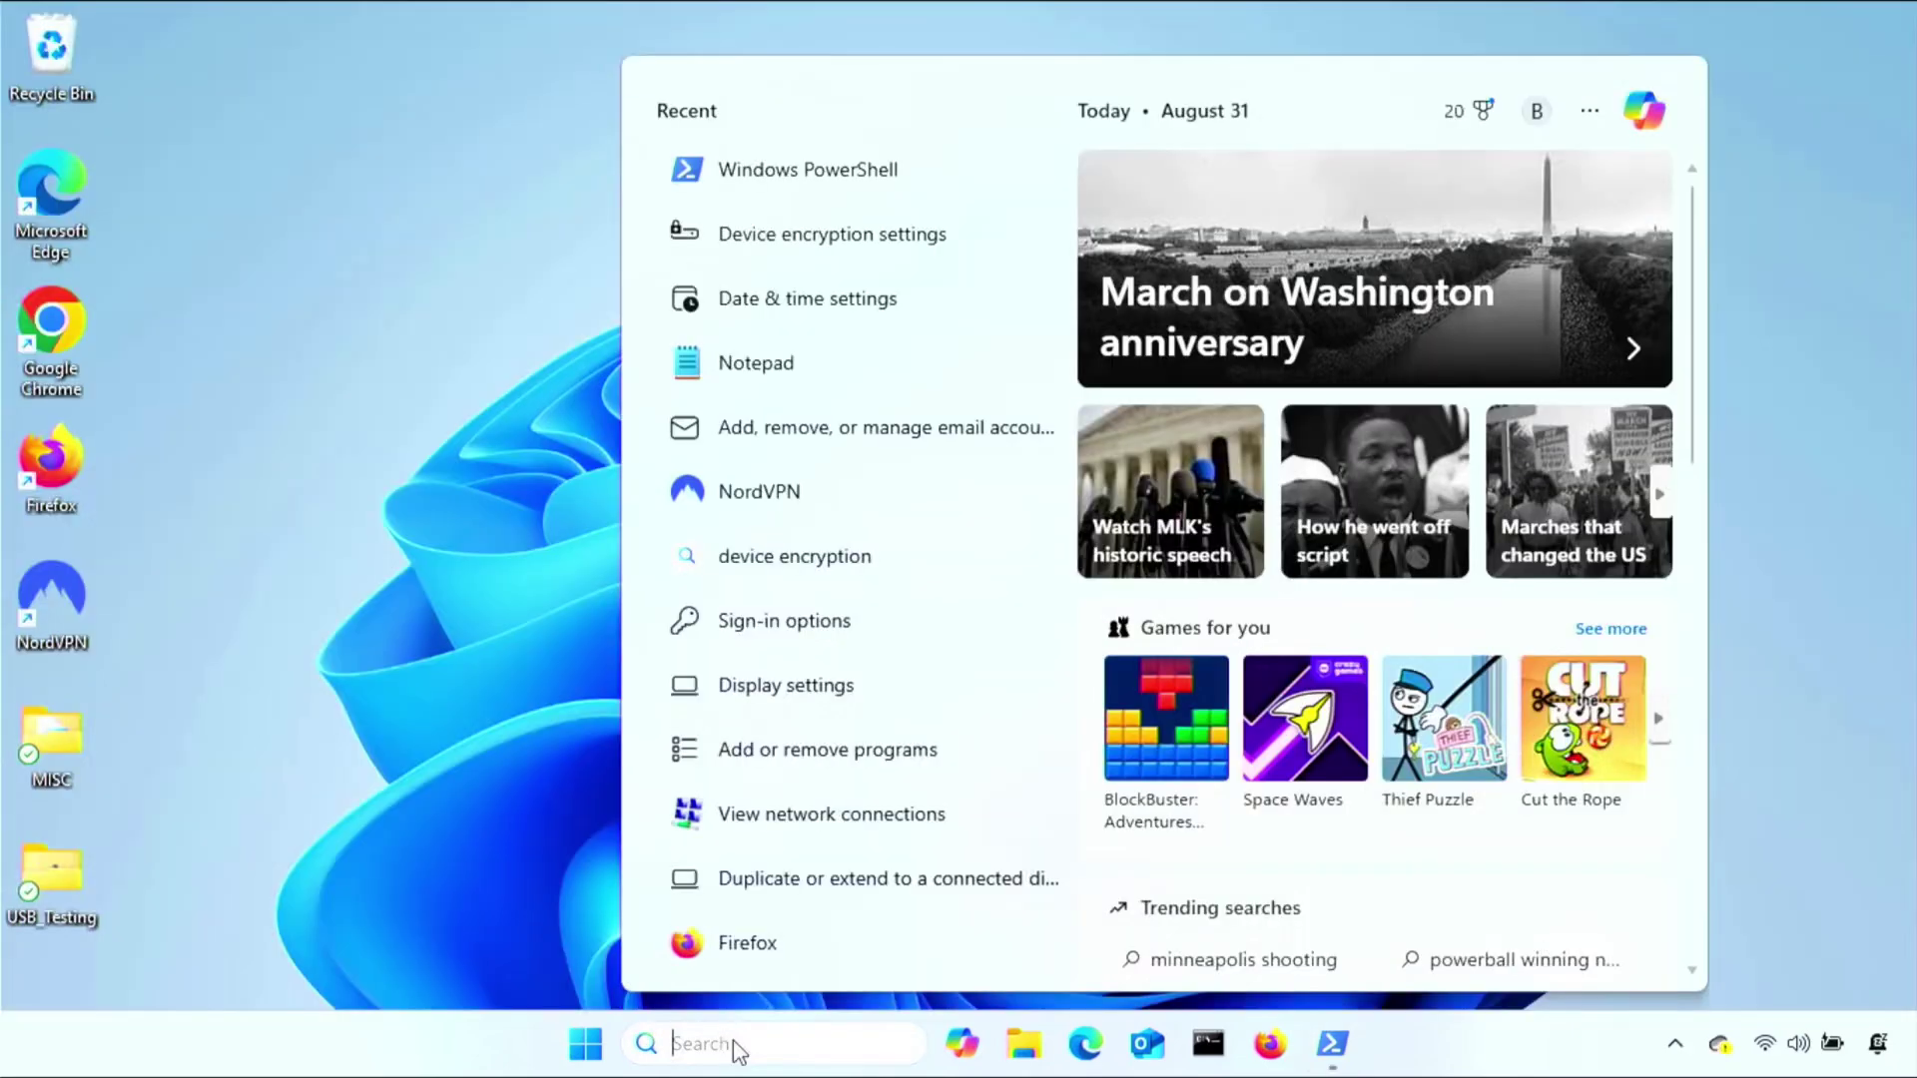
# Open Accounts › Sign-in options and expand Password, which reports 'You're all set up'.
pyautogui.write('sign')
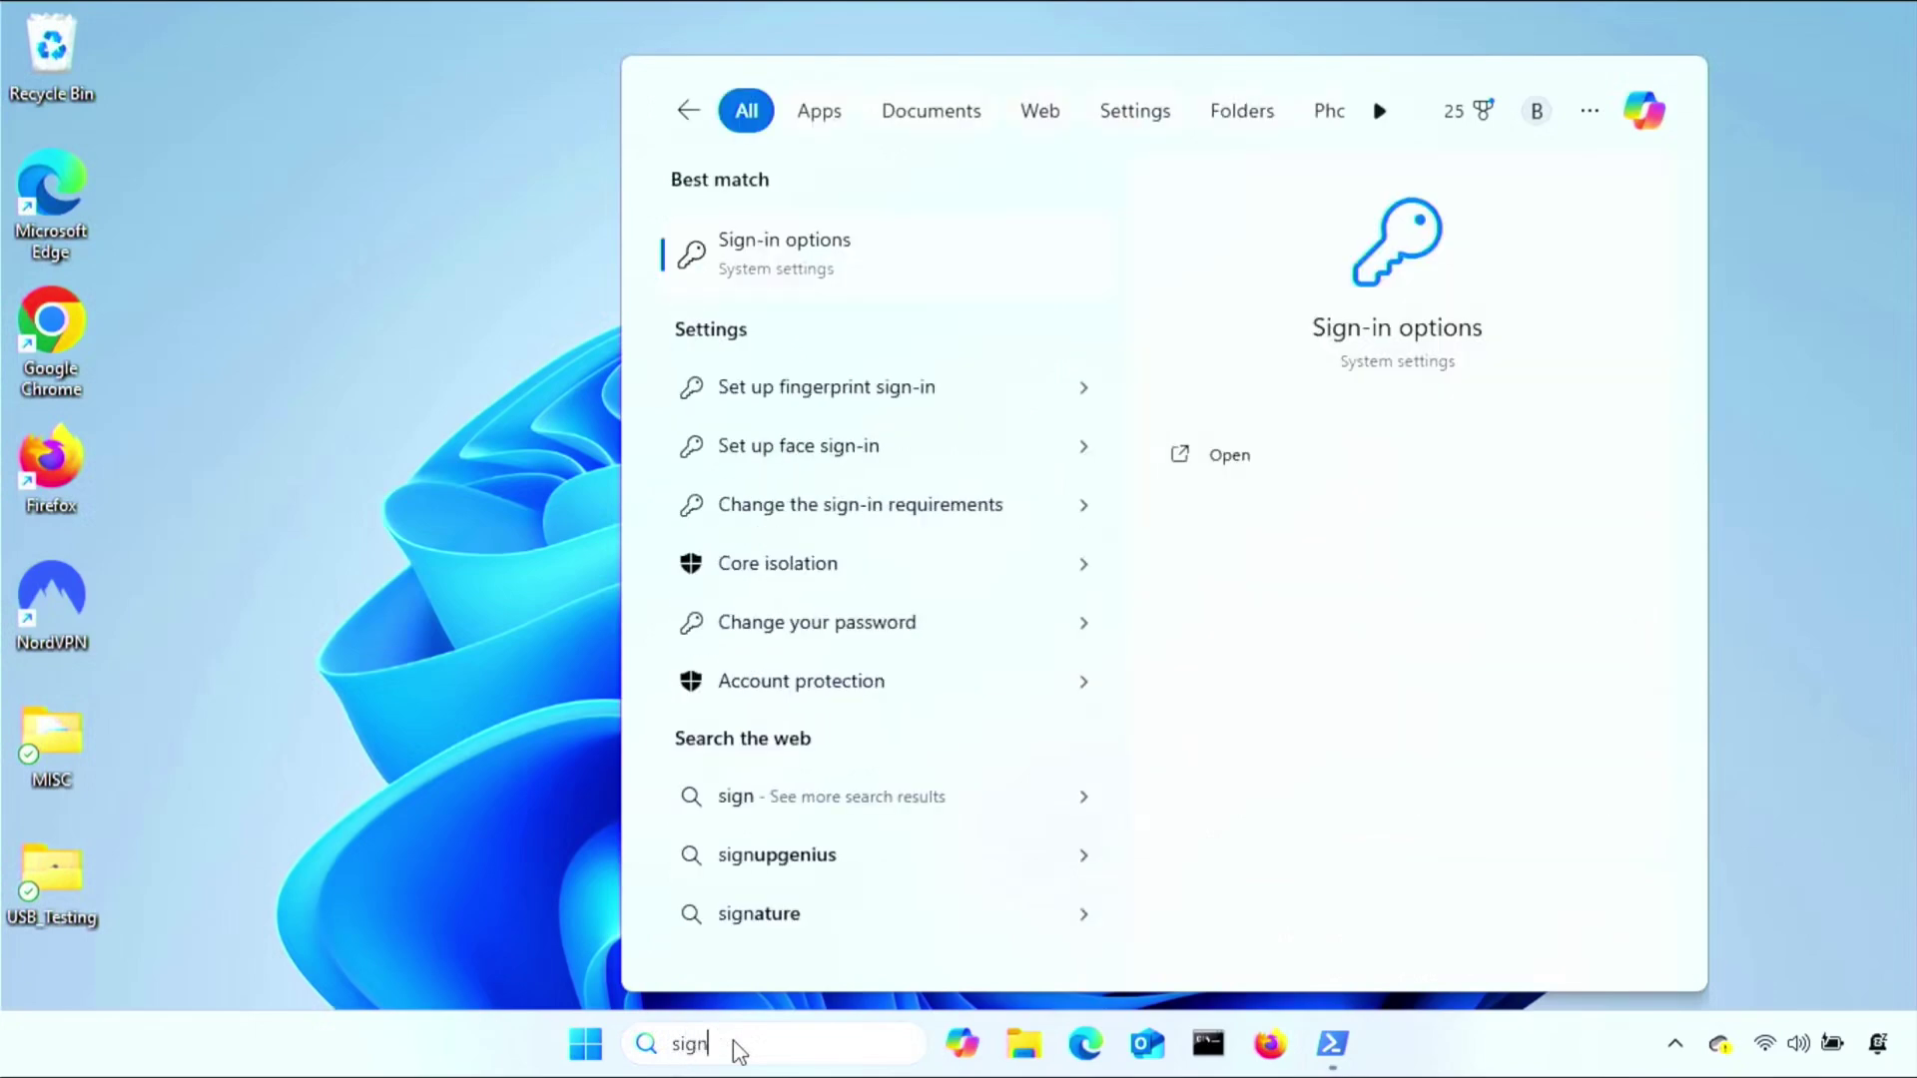
pyautogui.click(846, 291)
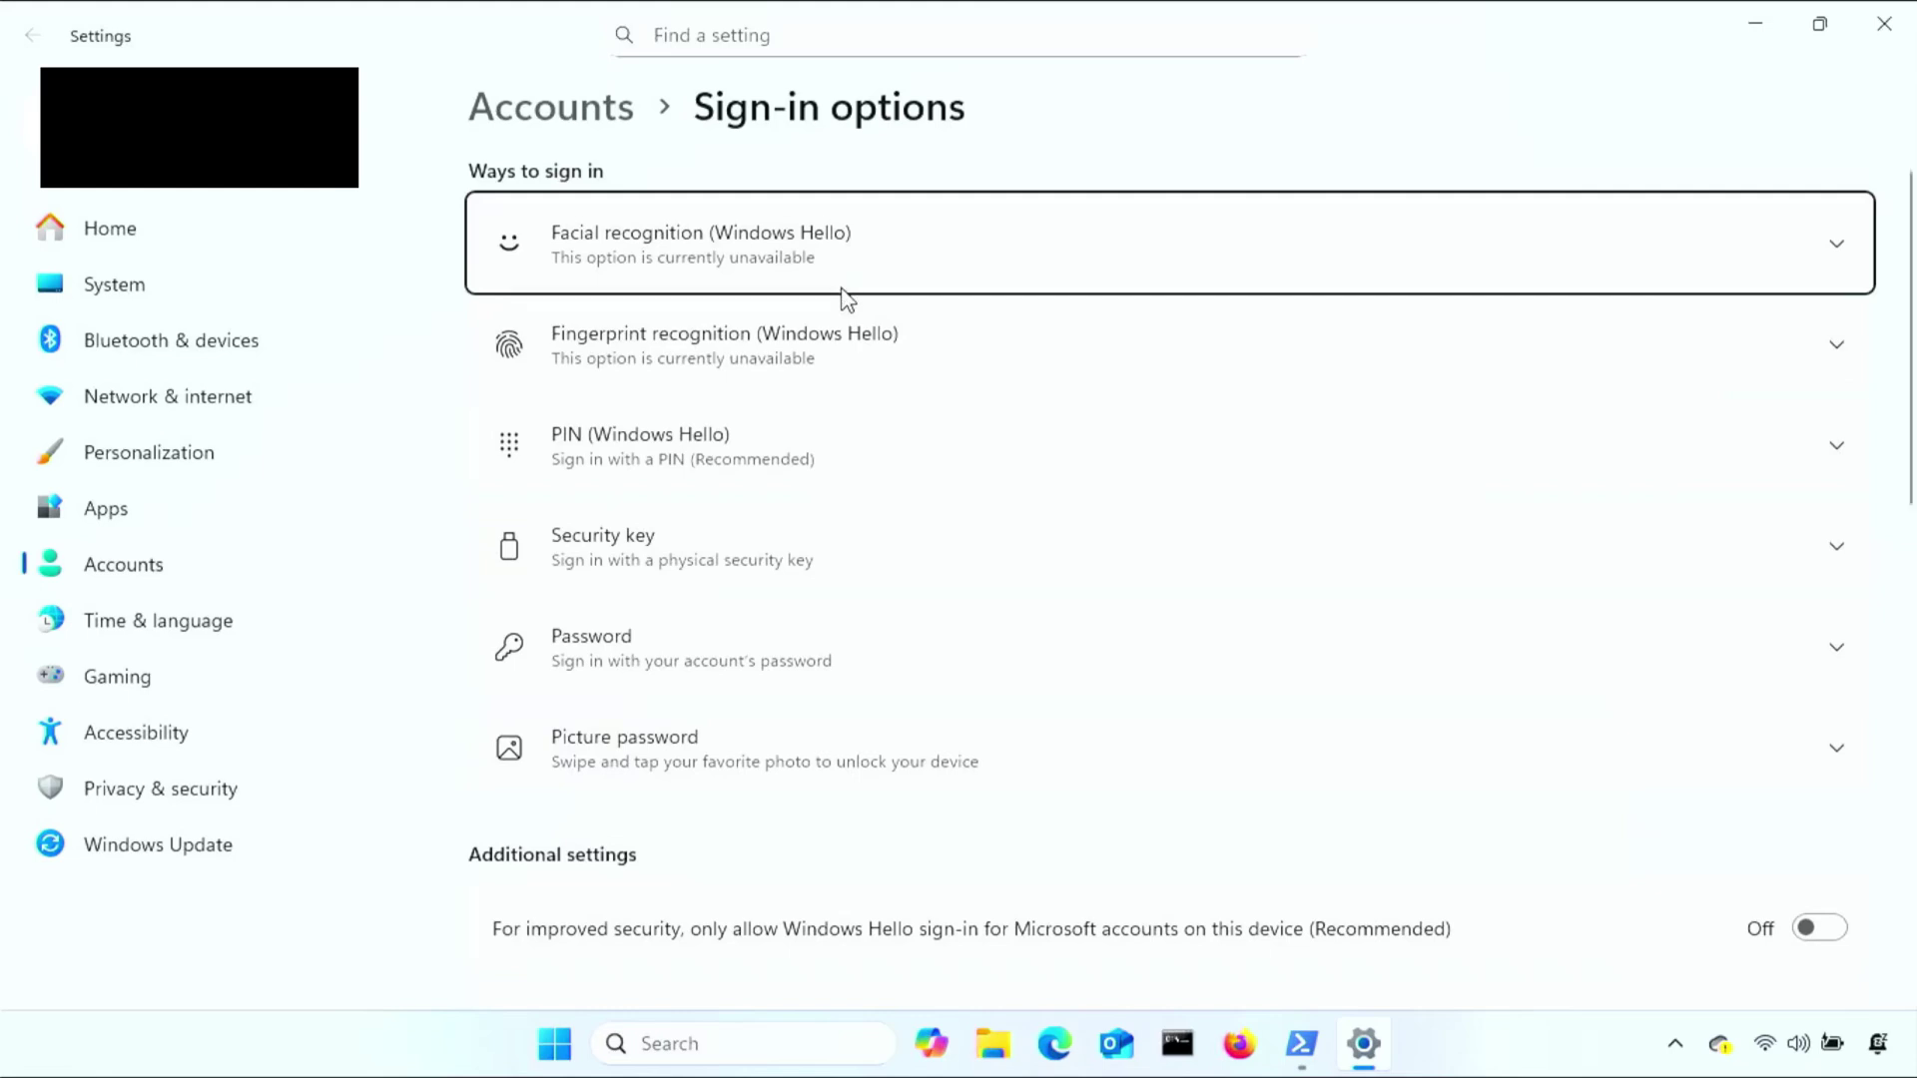
pyautogui.click(907, 674)
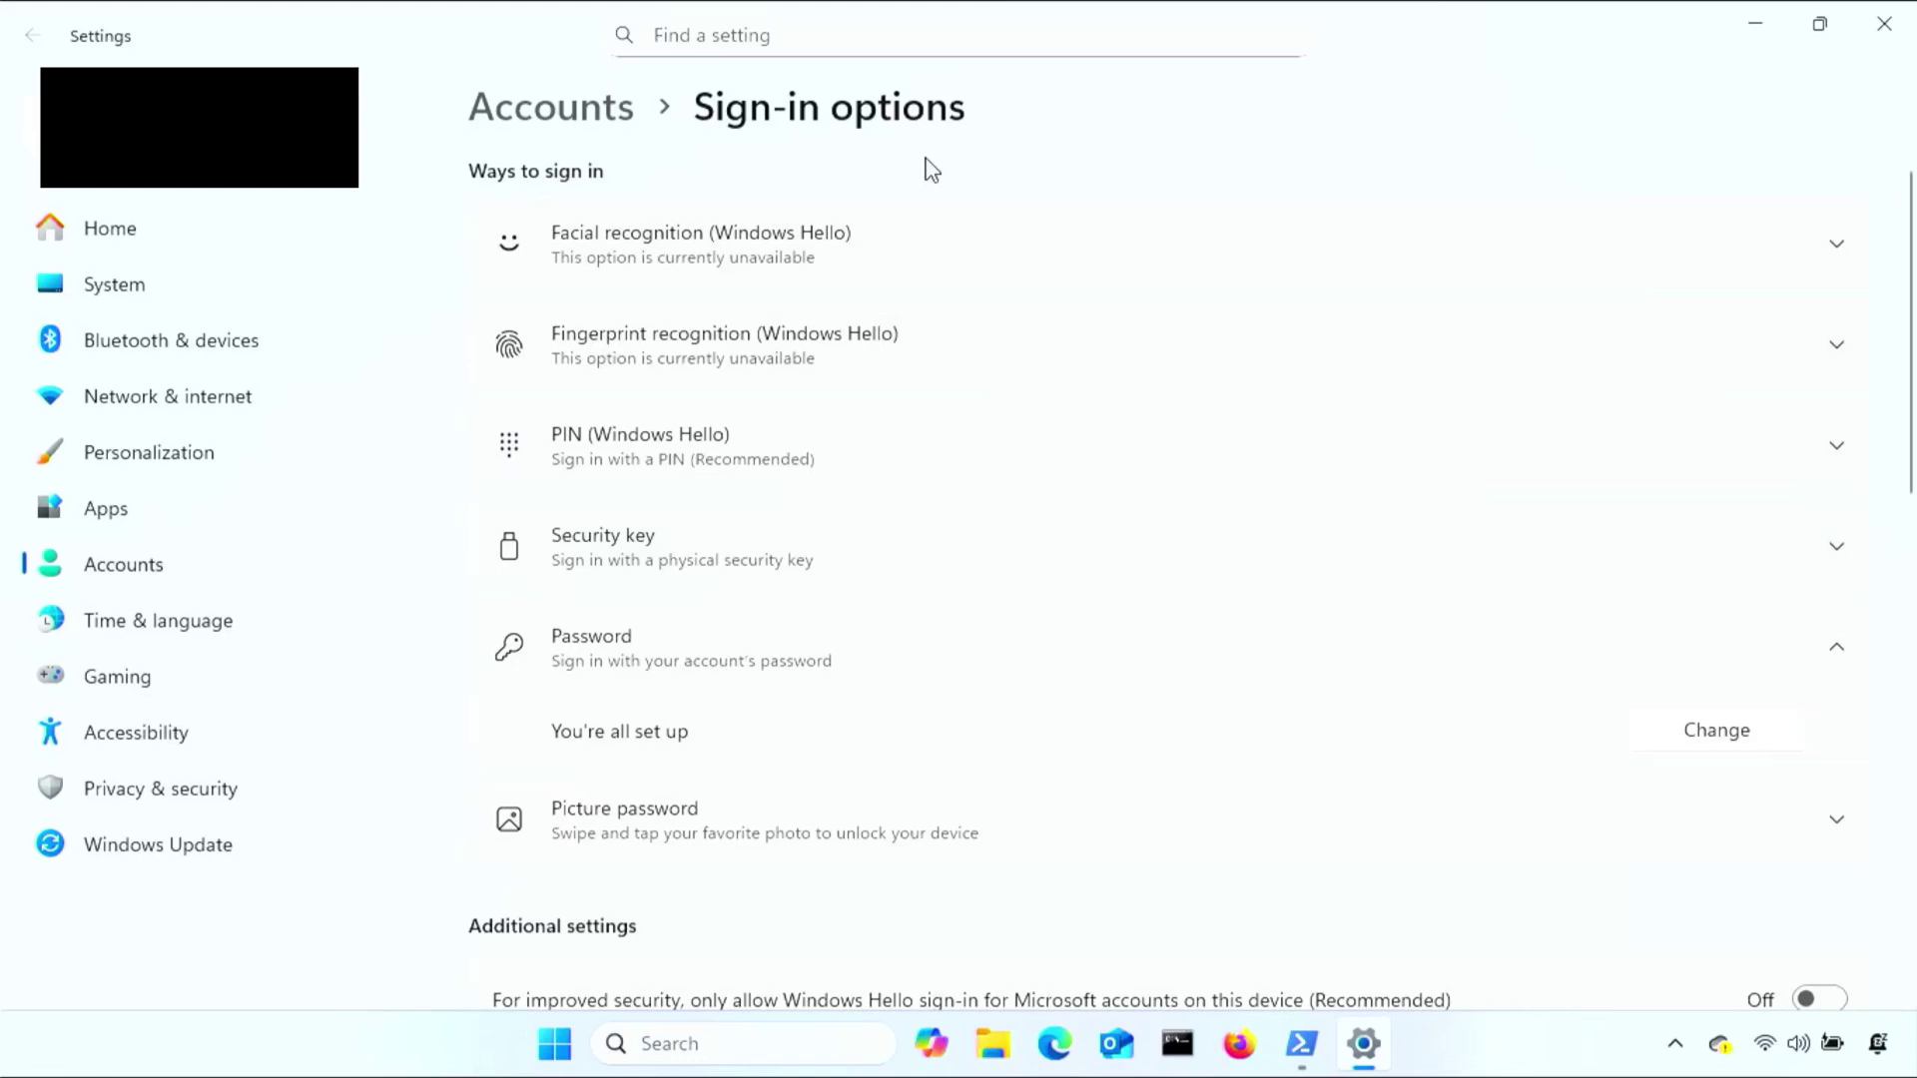
# Search 'accounts', open Email & accounts, and expand the linked account's details.
pyautogui.click(685, 1039)
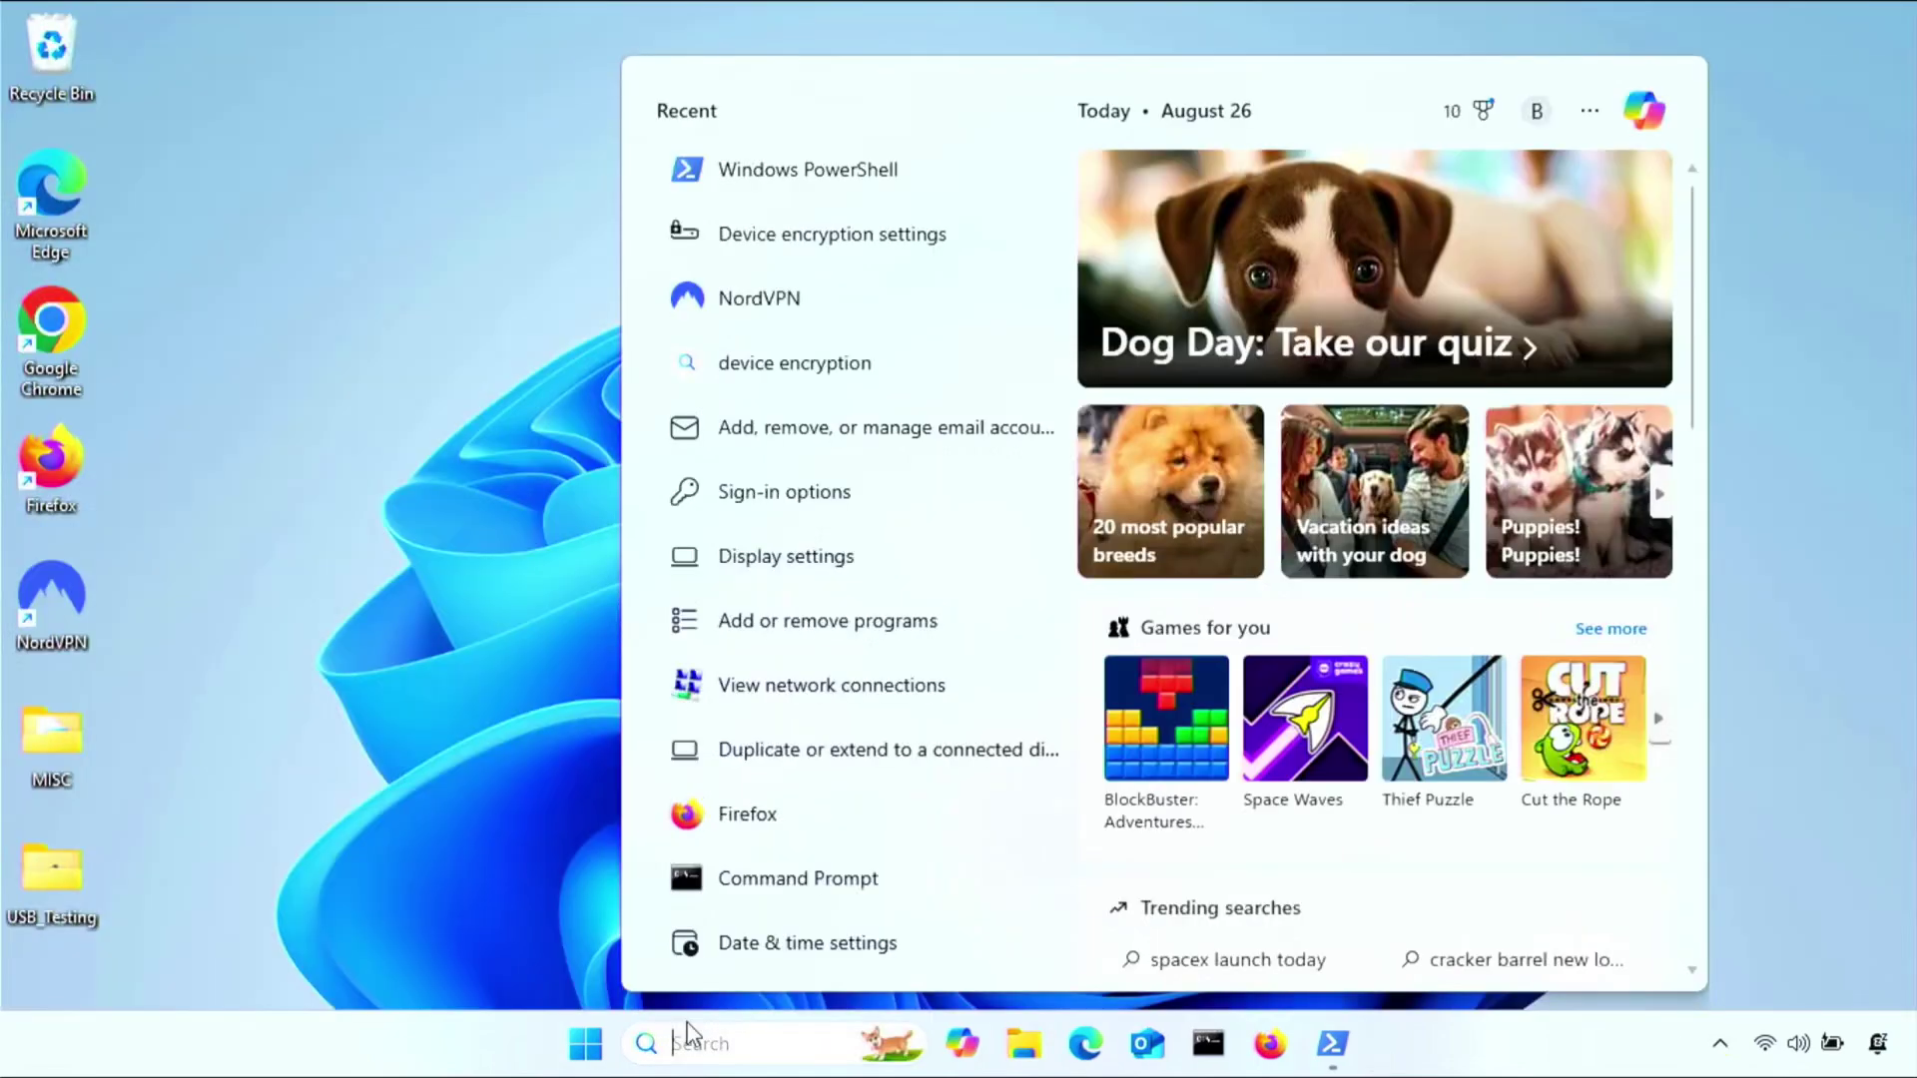
pyautogui.write('accounts')
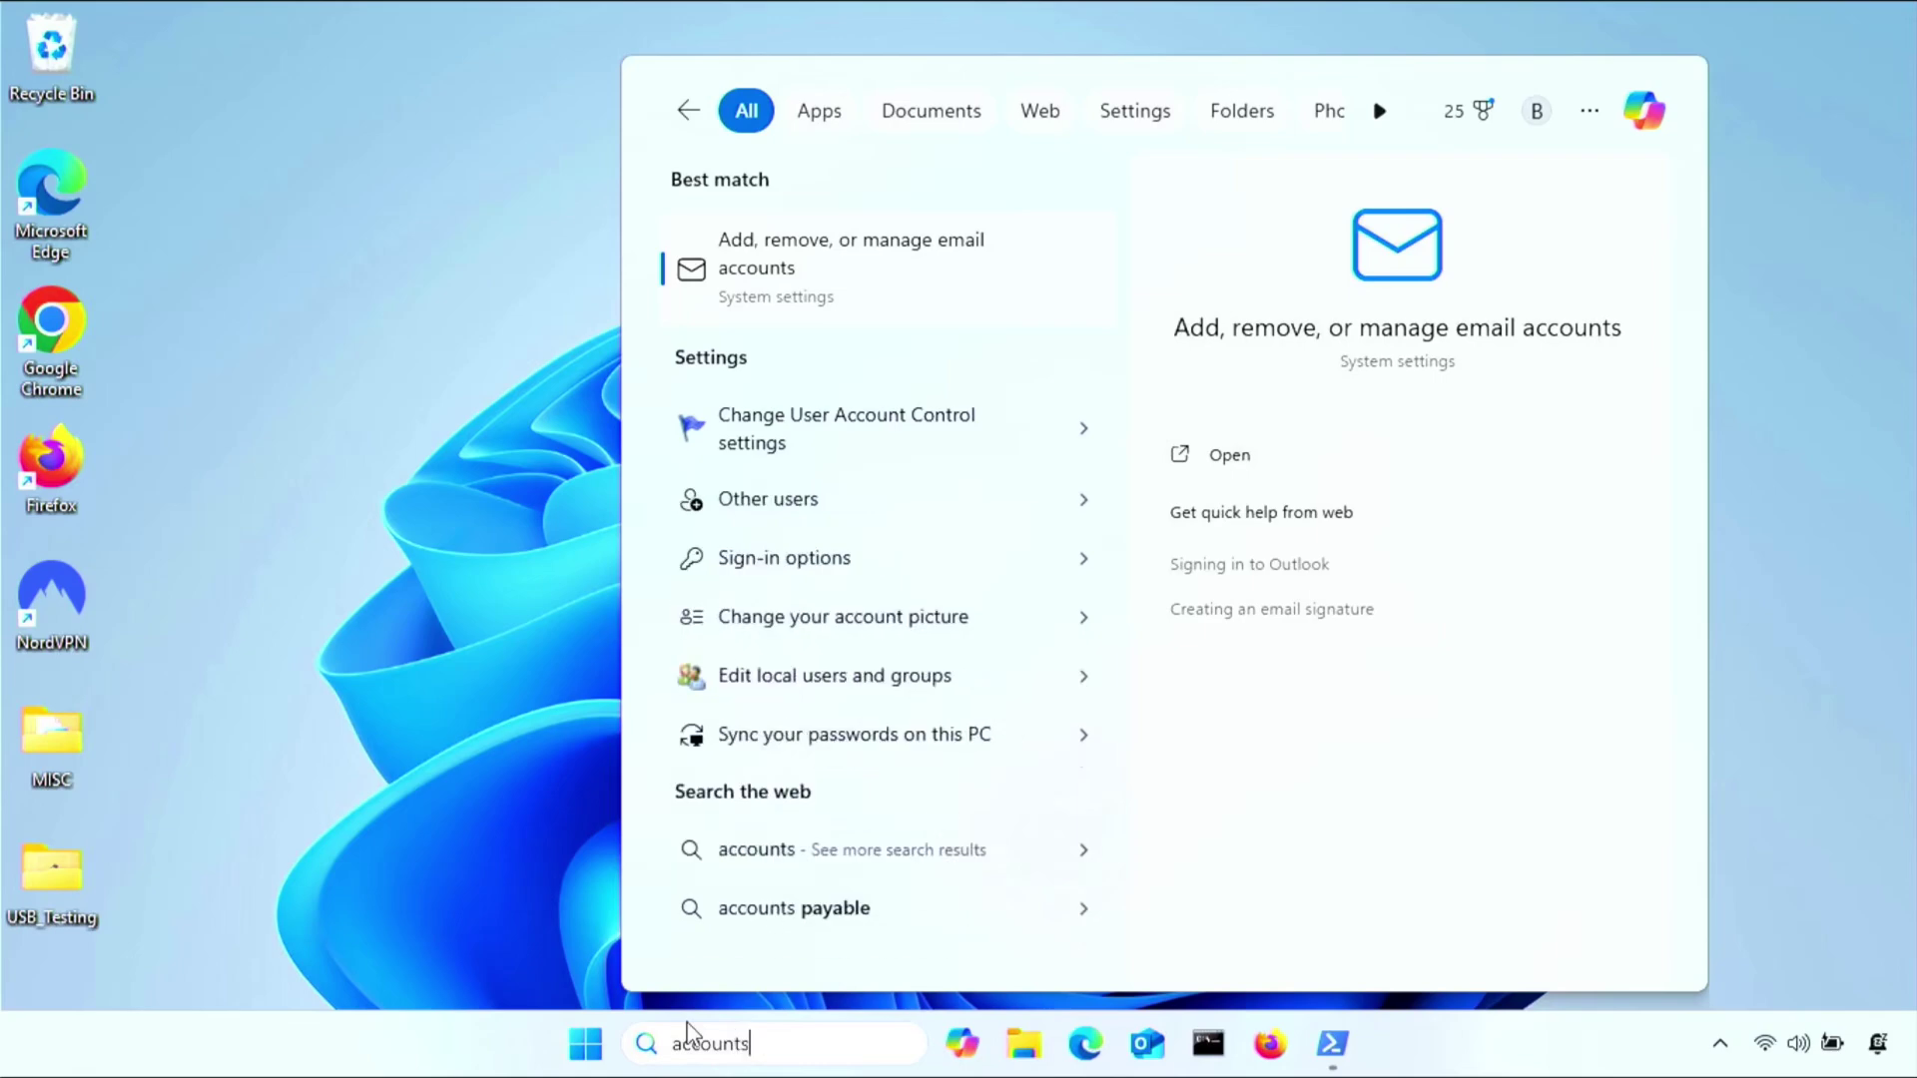
pyautogui.click(879, 287)
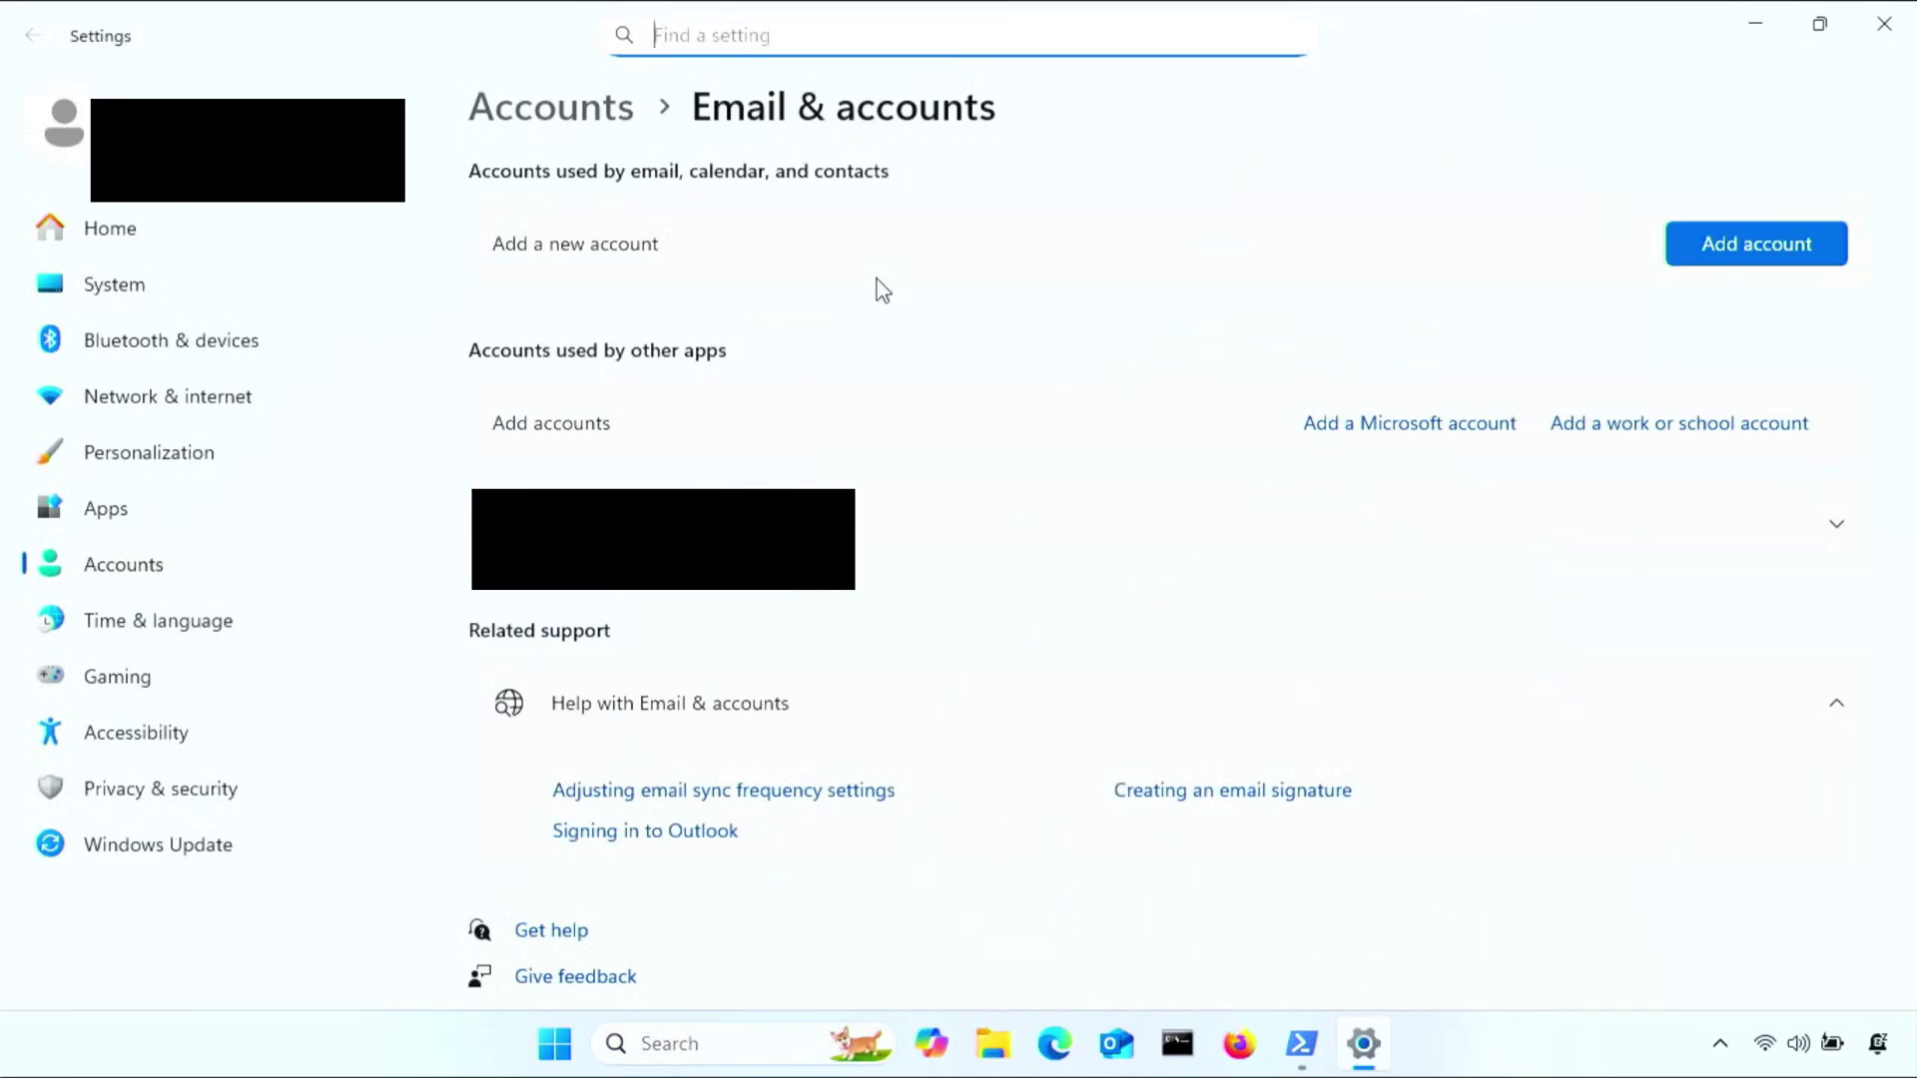
pyautogui.click(869, 529)
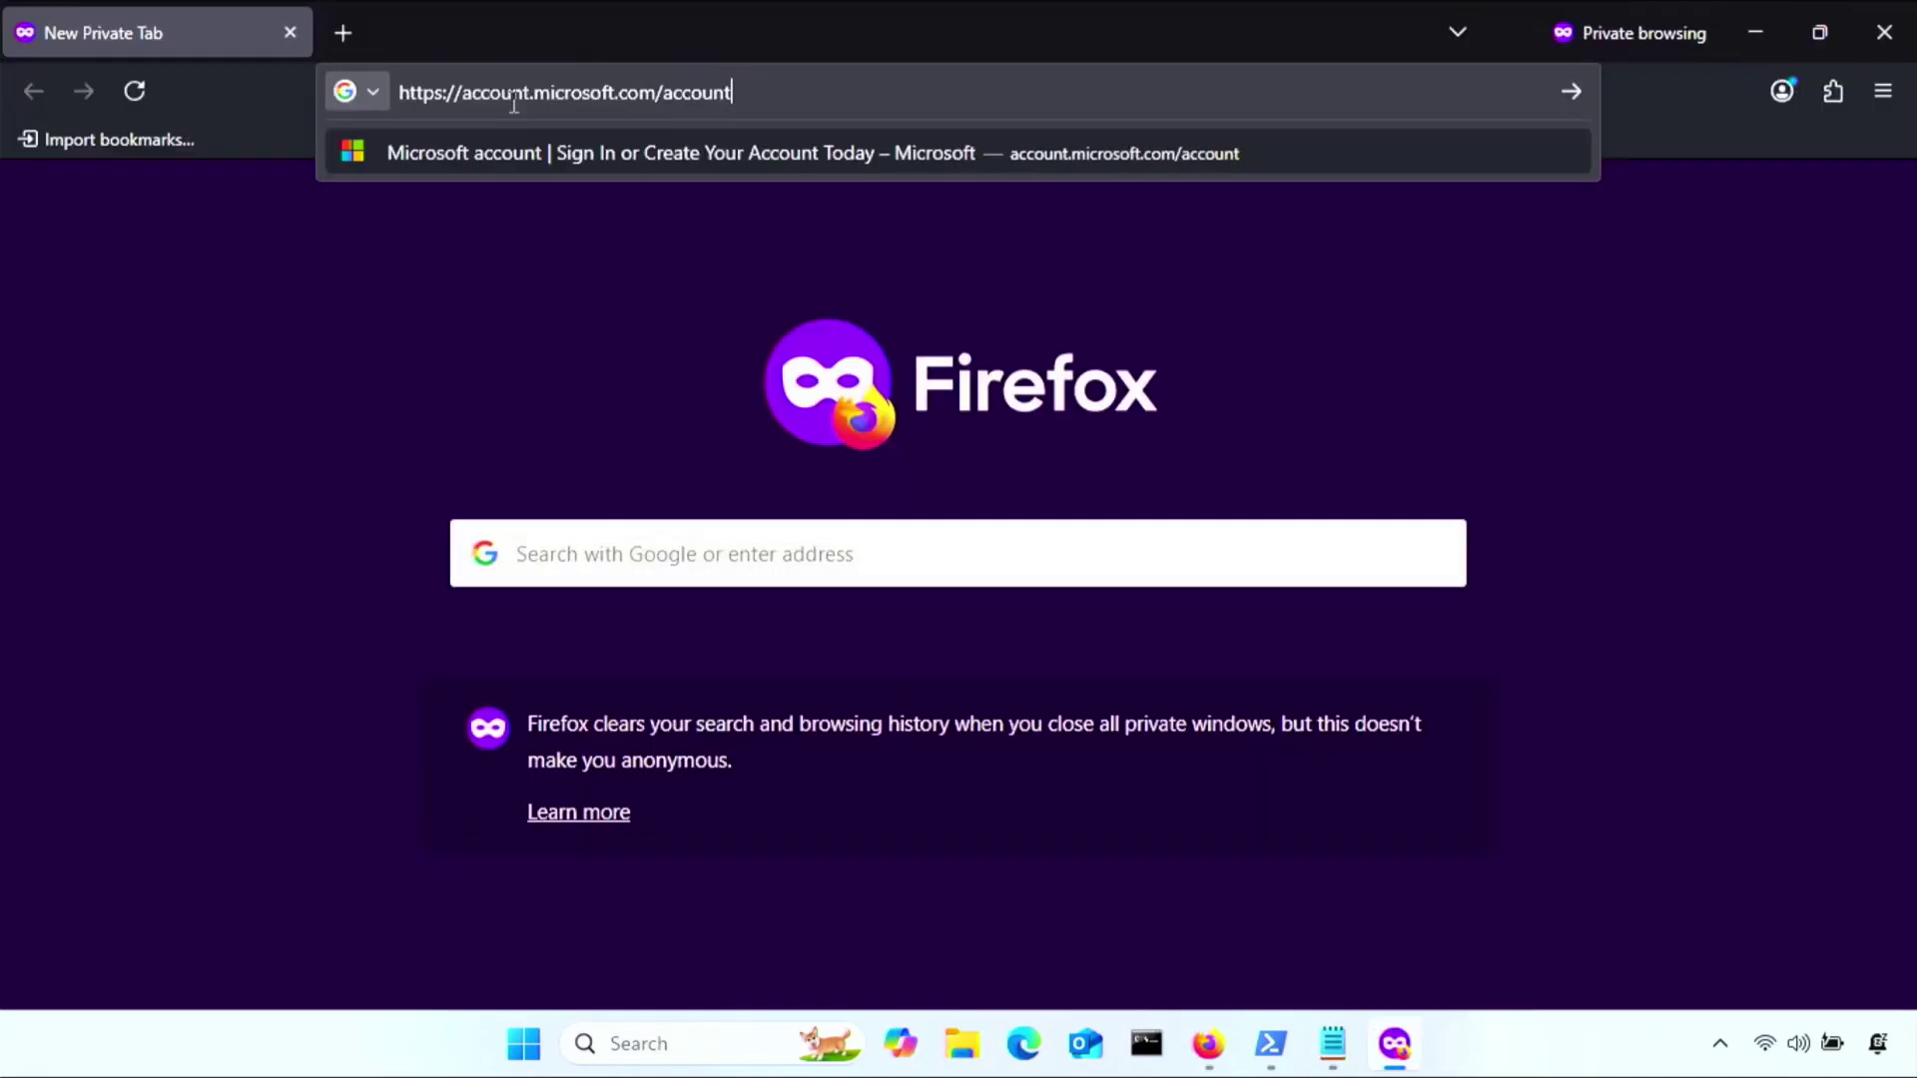
# Sign in at account.microsoft.com and view the account's Security page.
pyautogui.press('Return')
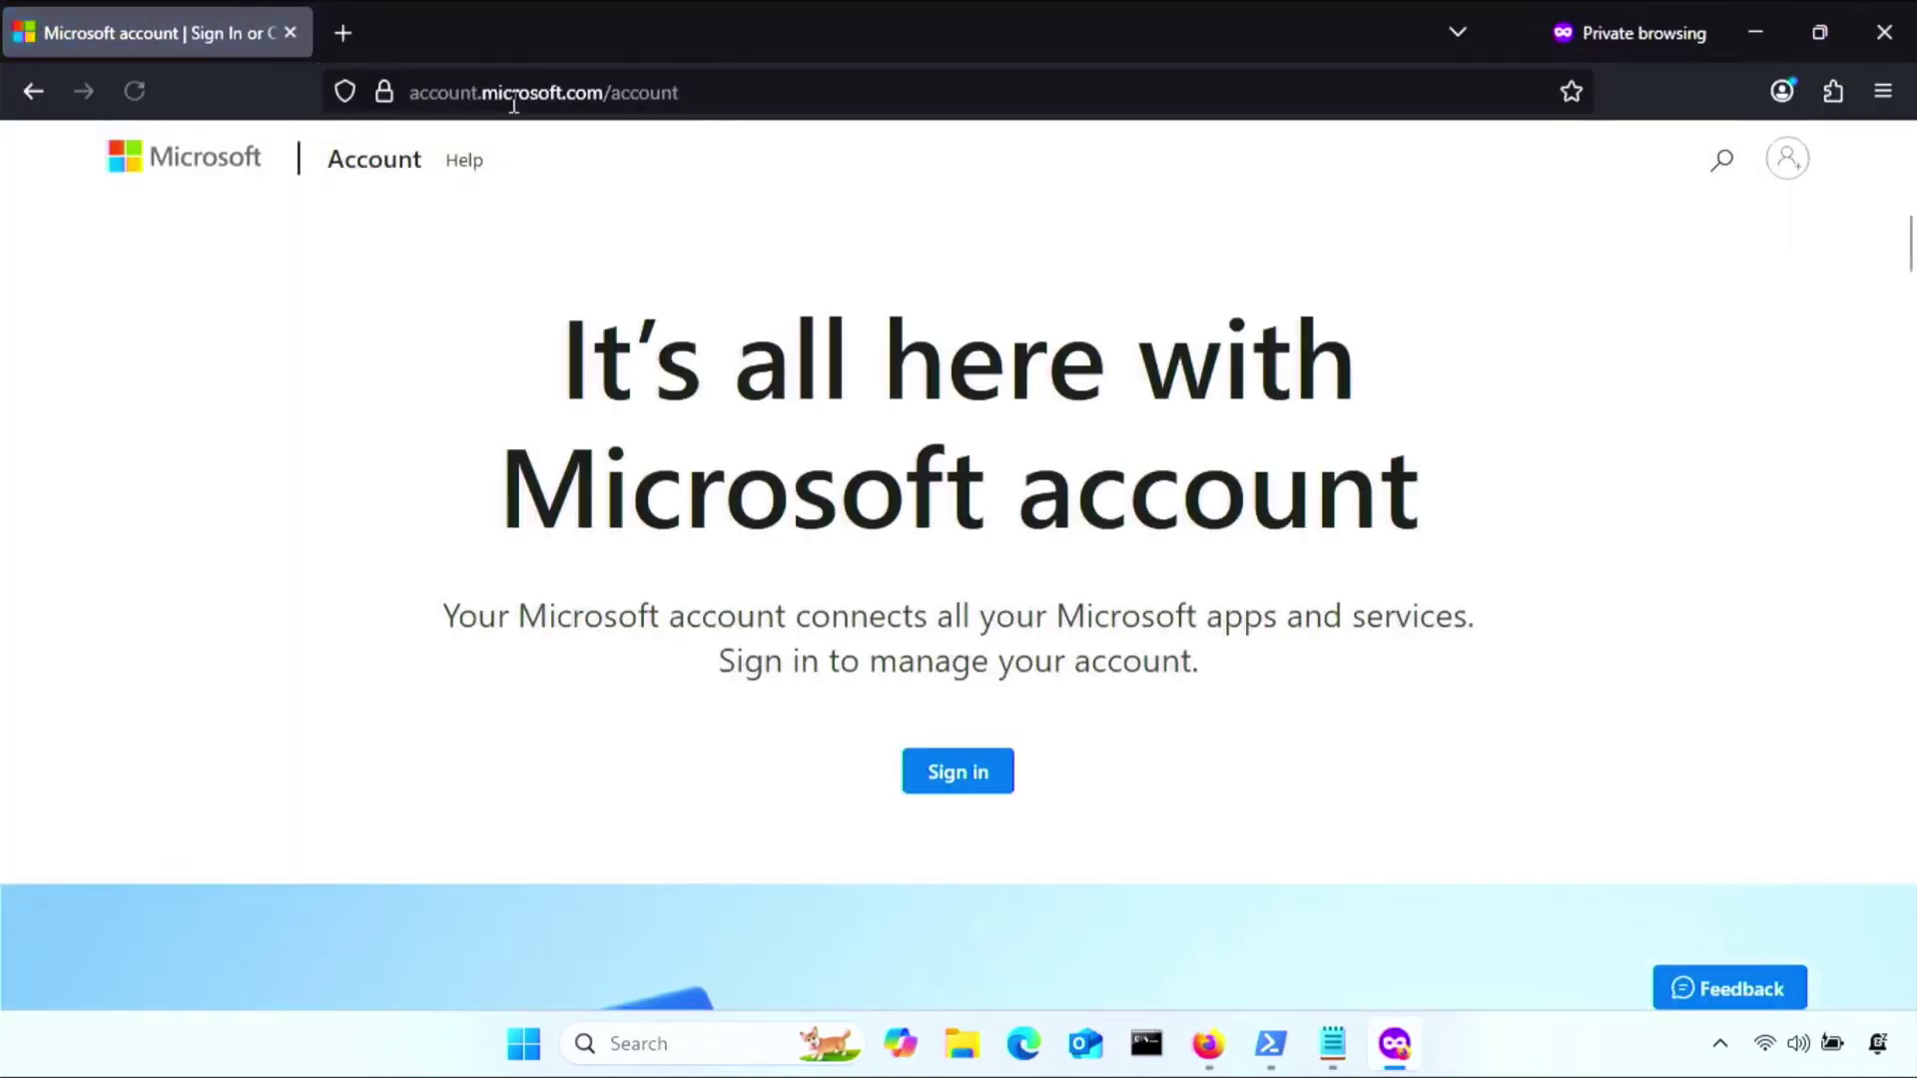
pyautogui.click(947, 770)
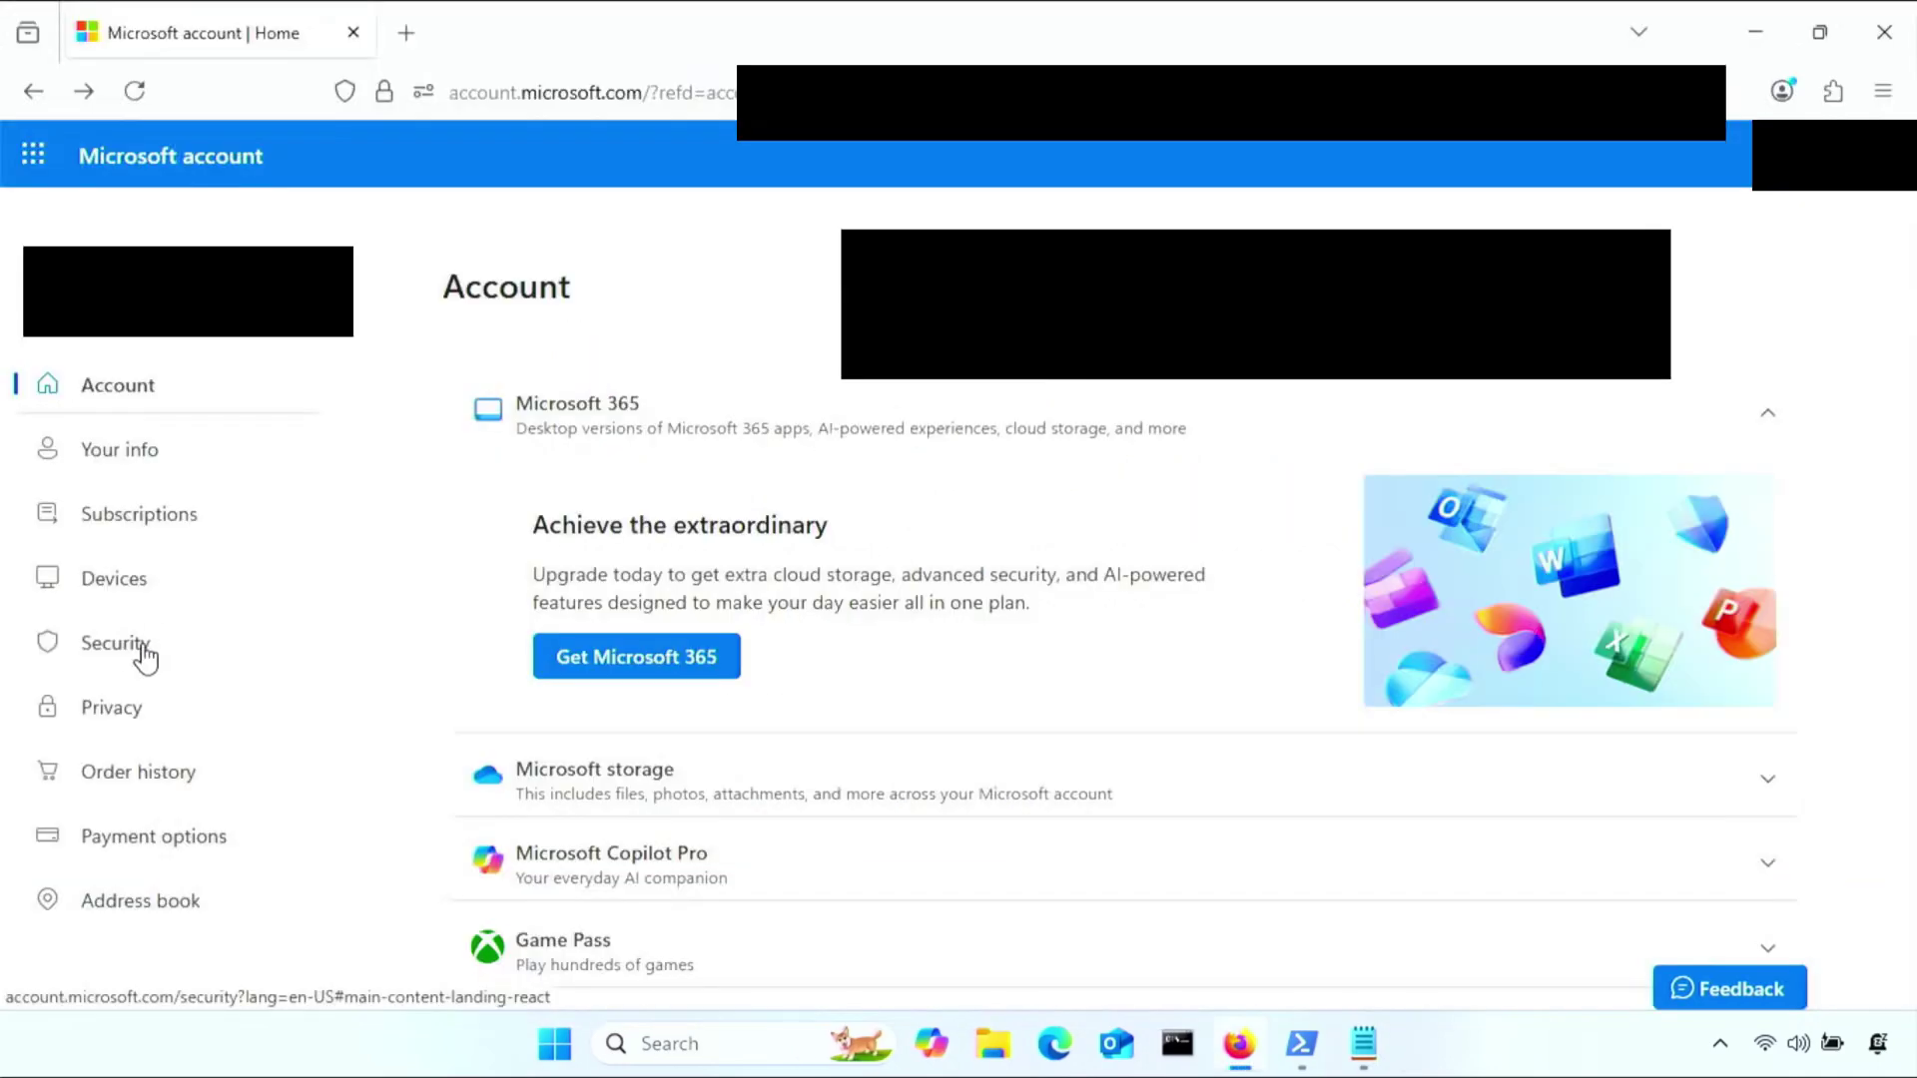
pyautogui.click(145, 655)
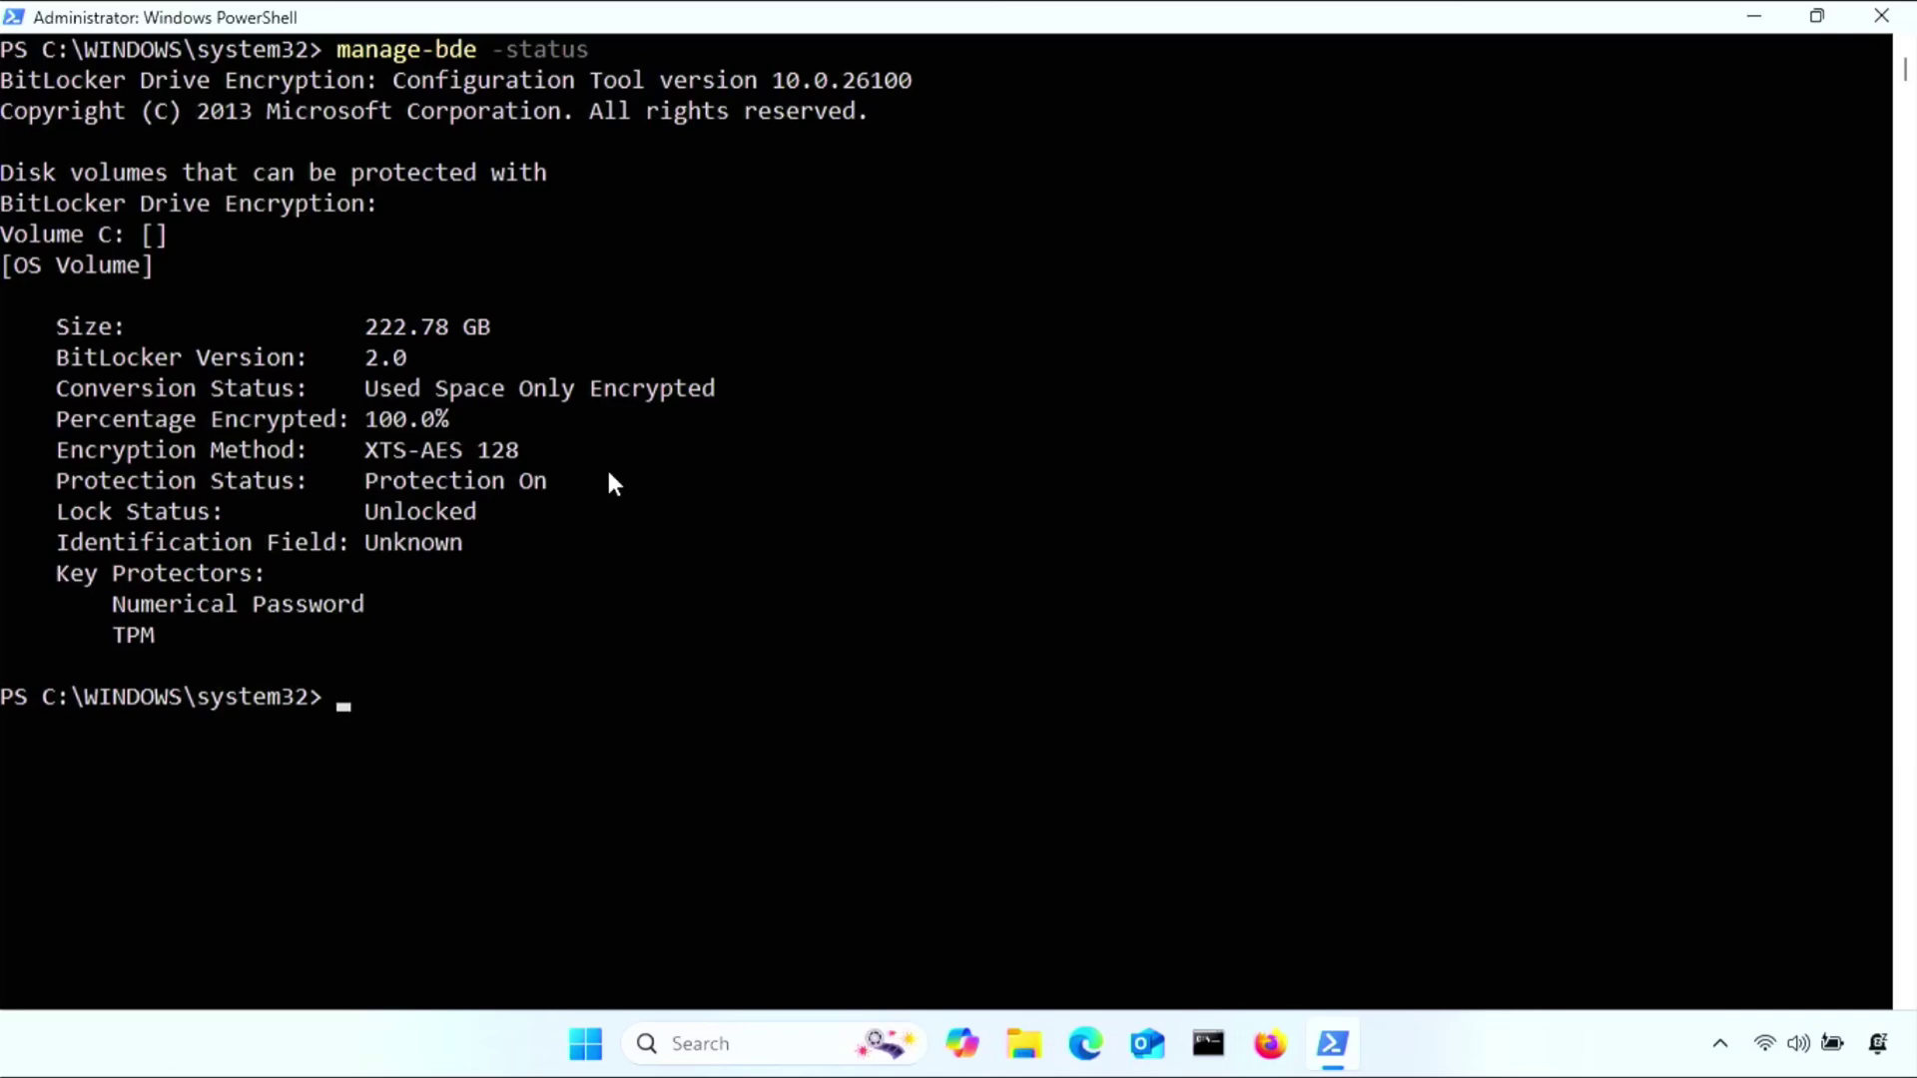
# Suspend BitLocker protectors on C: for 5 reboots with manage-bde, then clear the console.
pyautogui.write('manage-bde -protector')
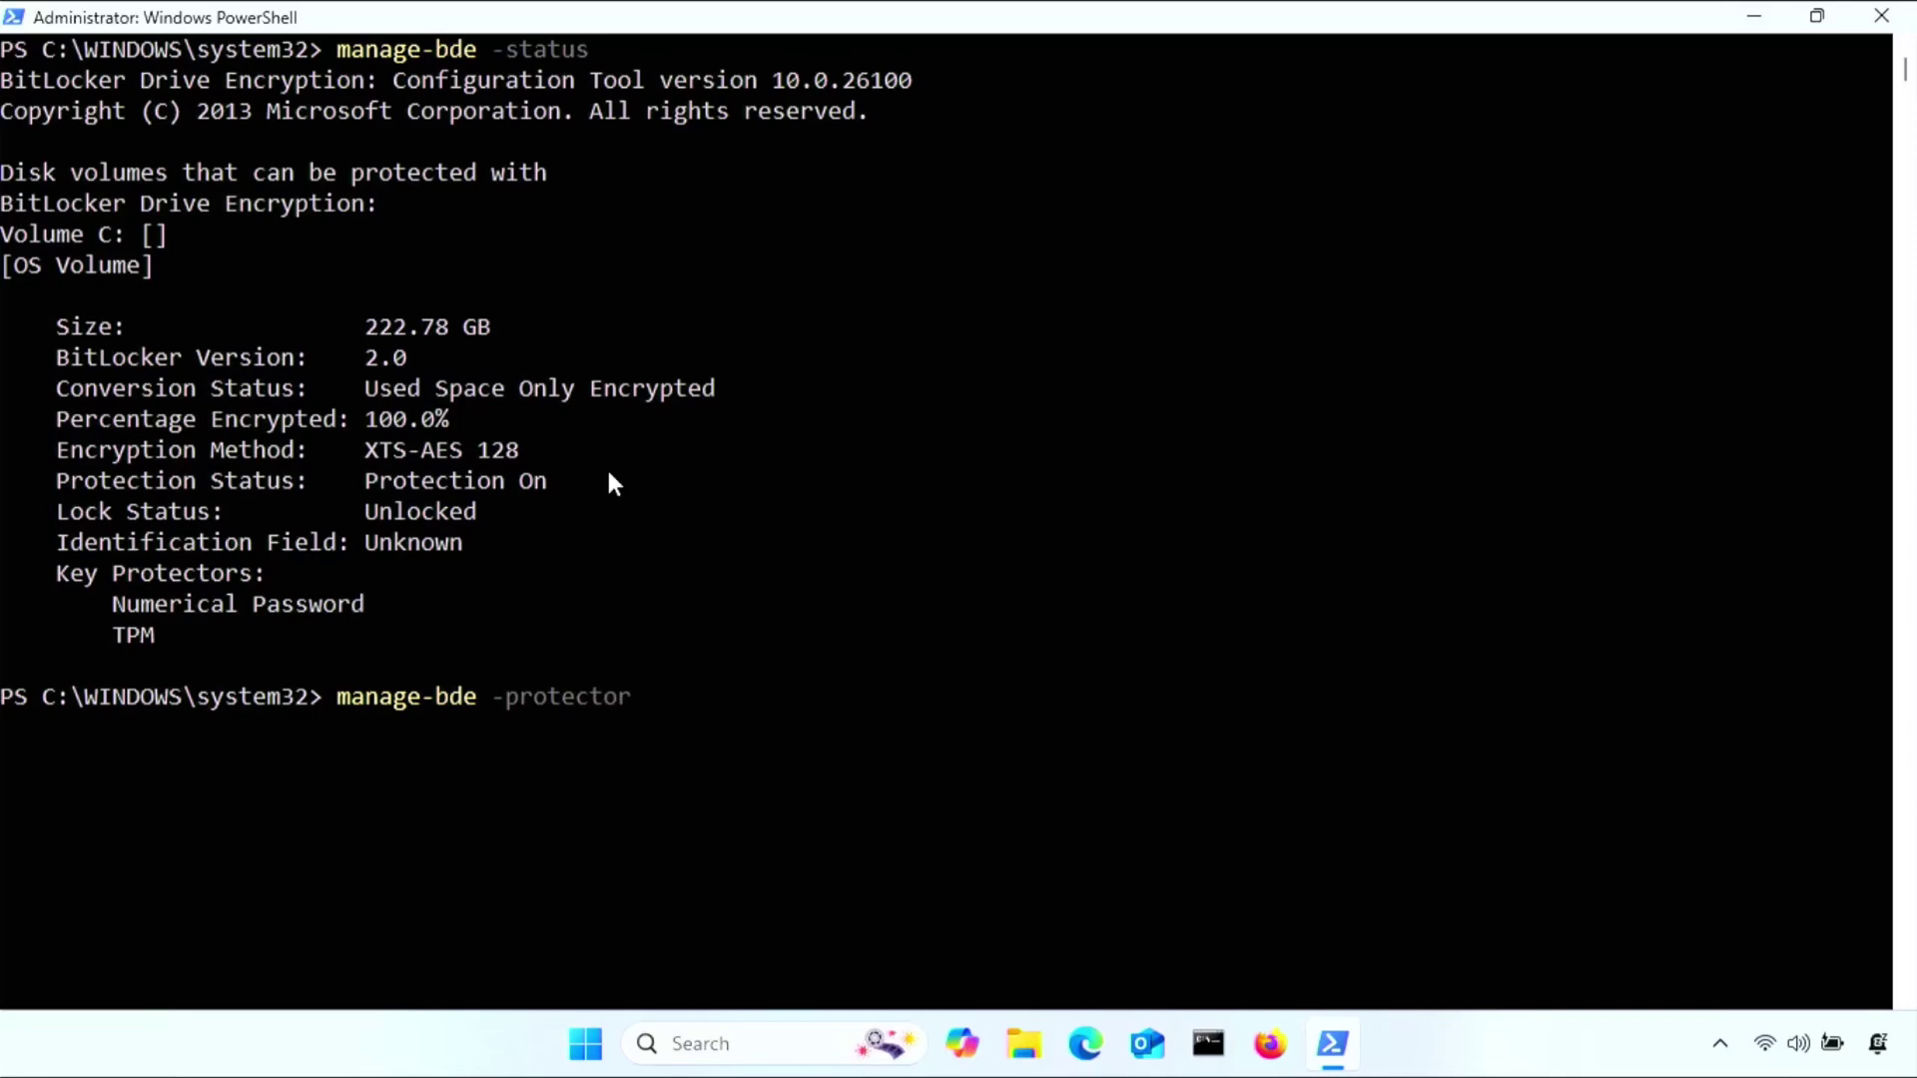
pyautogui.write('s -disable C:')
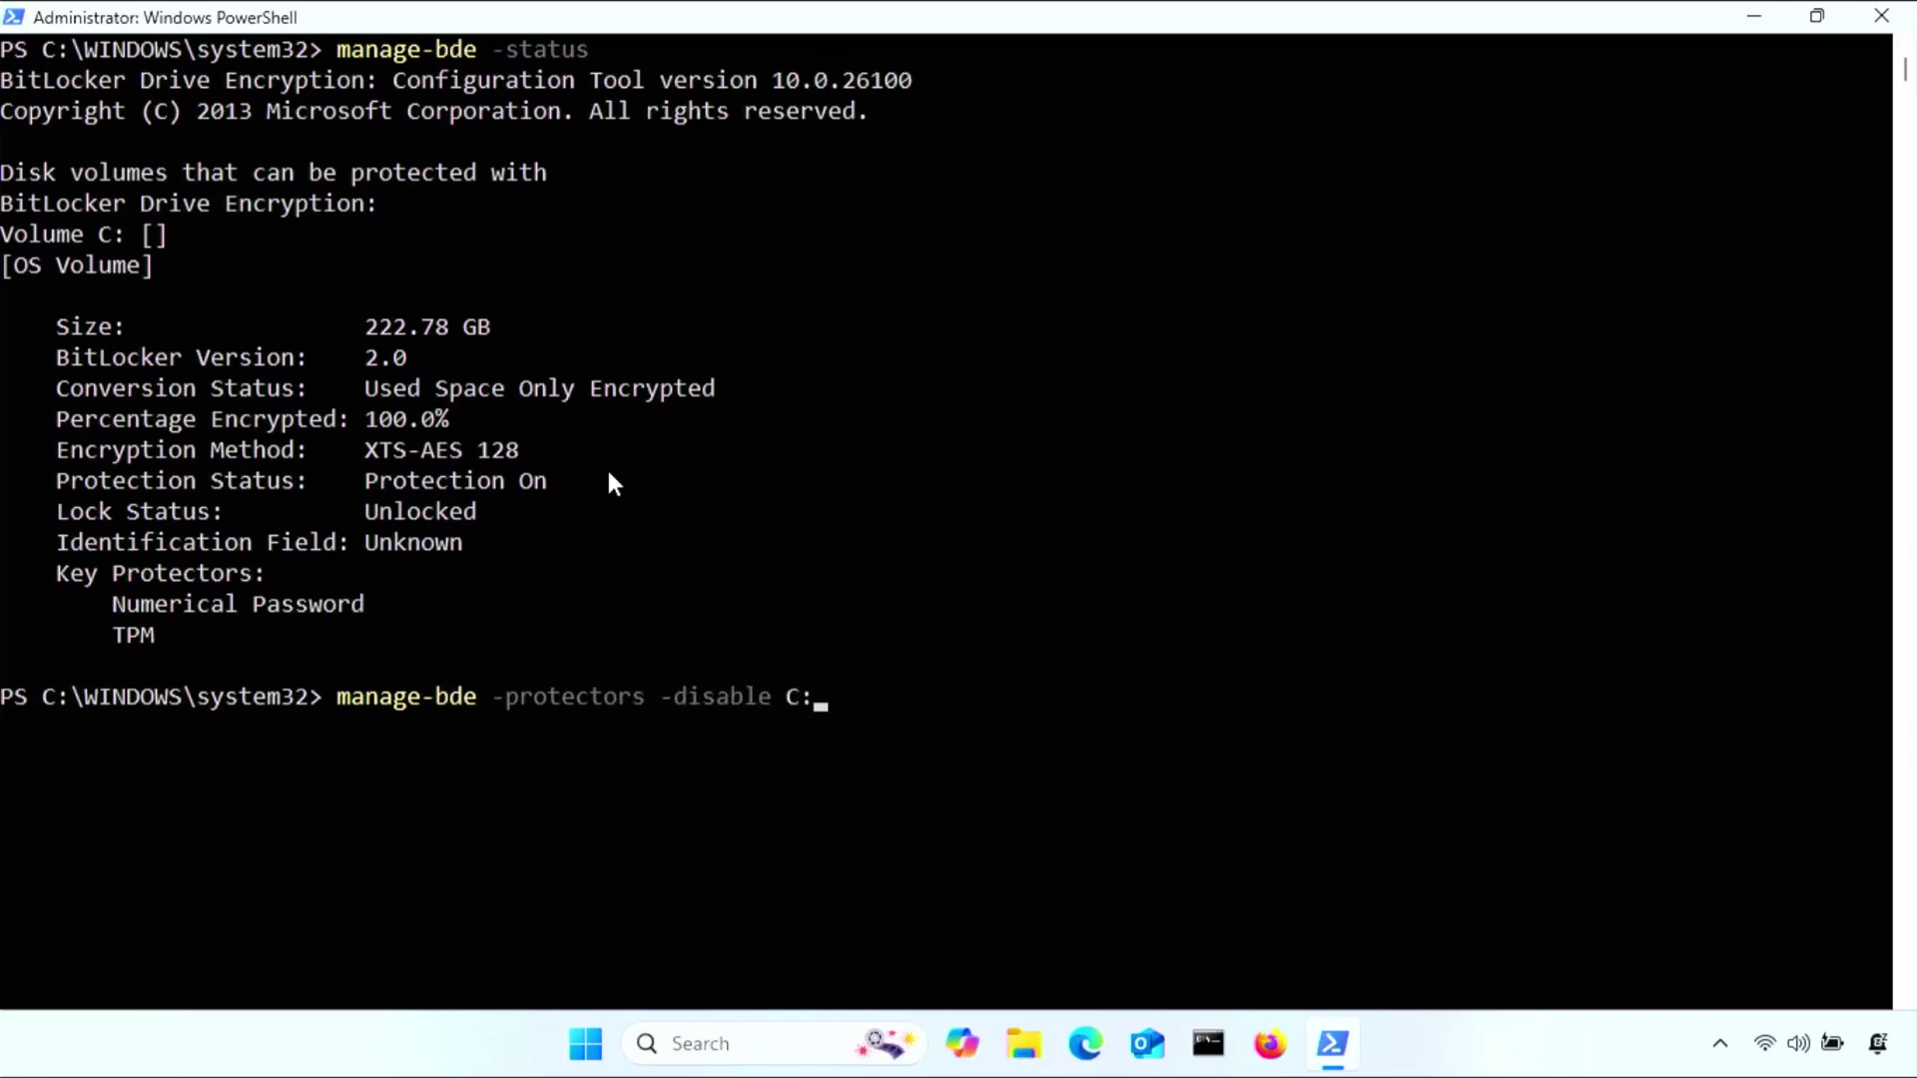
pyautogui.write(' -RebootCount 5')
pyautogui.press('Return')
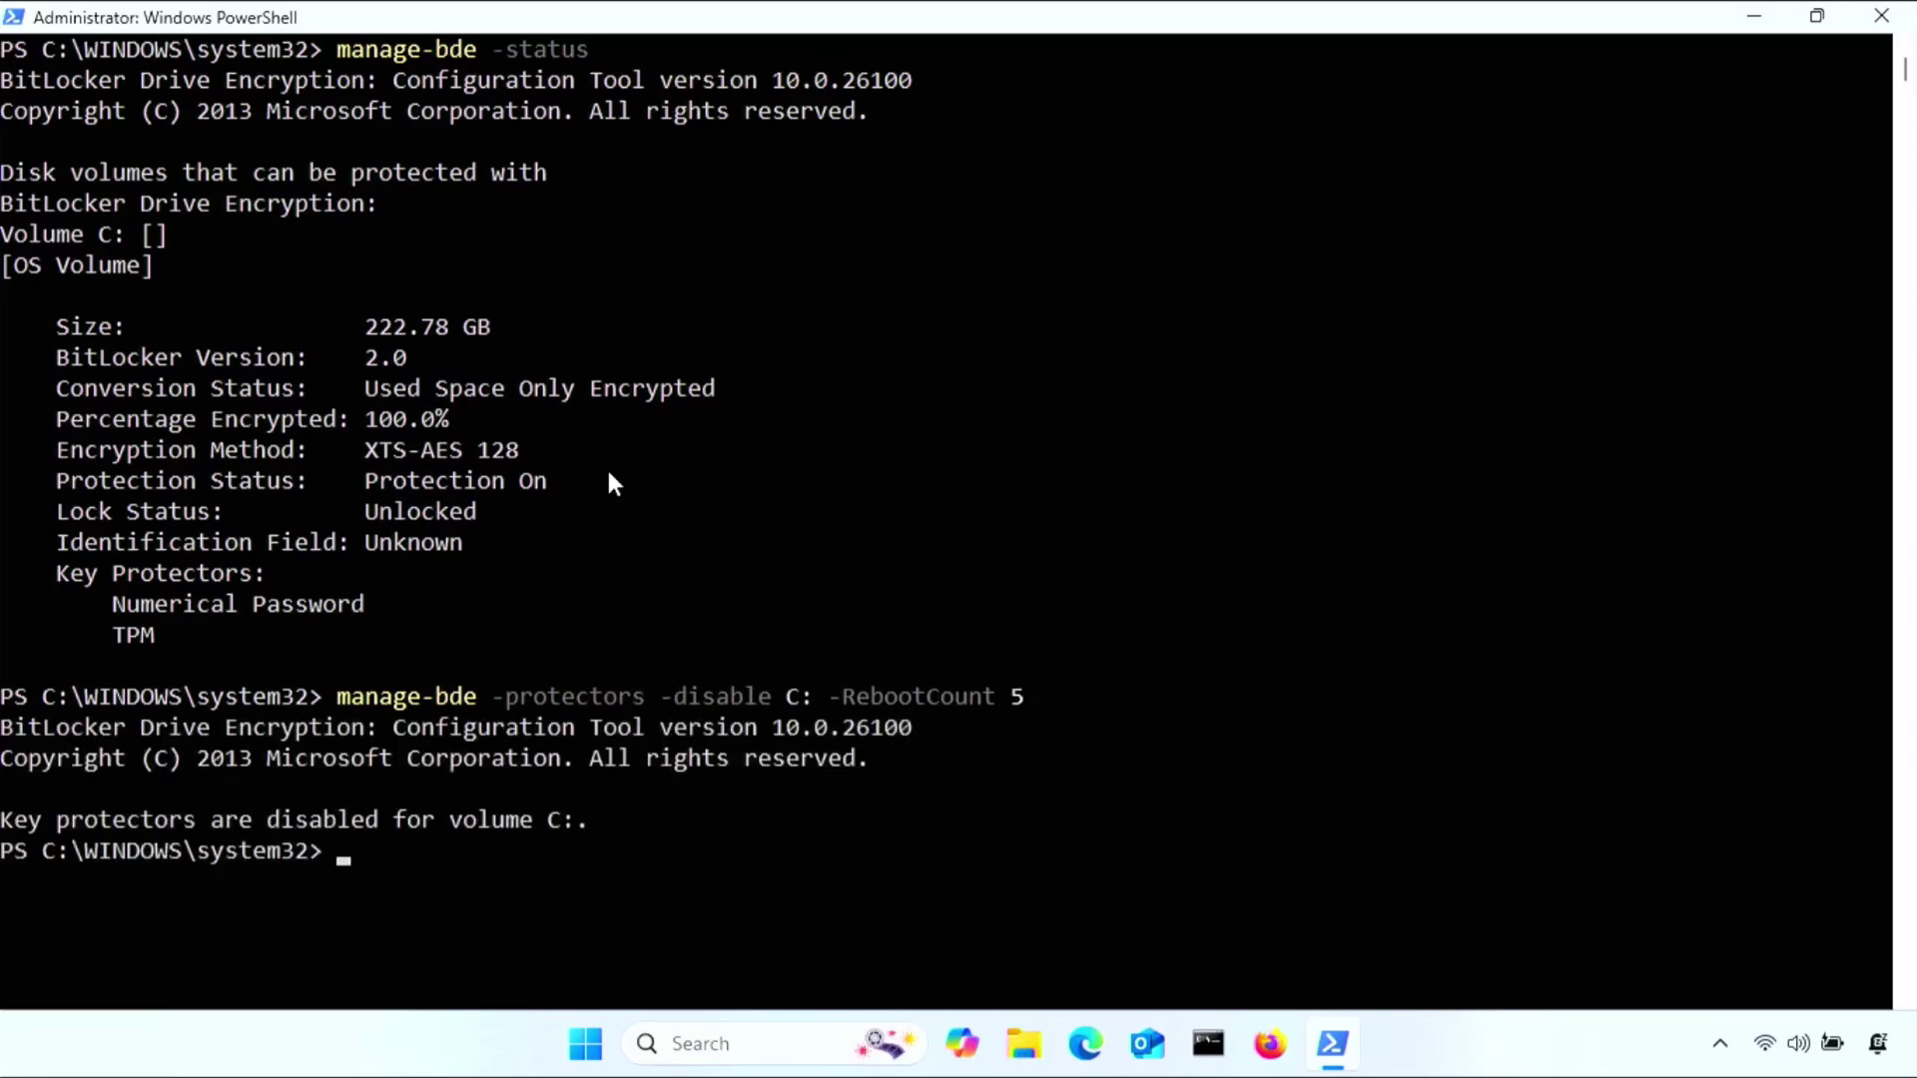
pyautogui.write('clear')
pyautogui.press('Return')
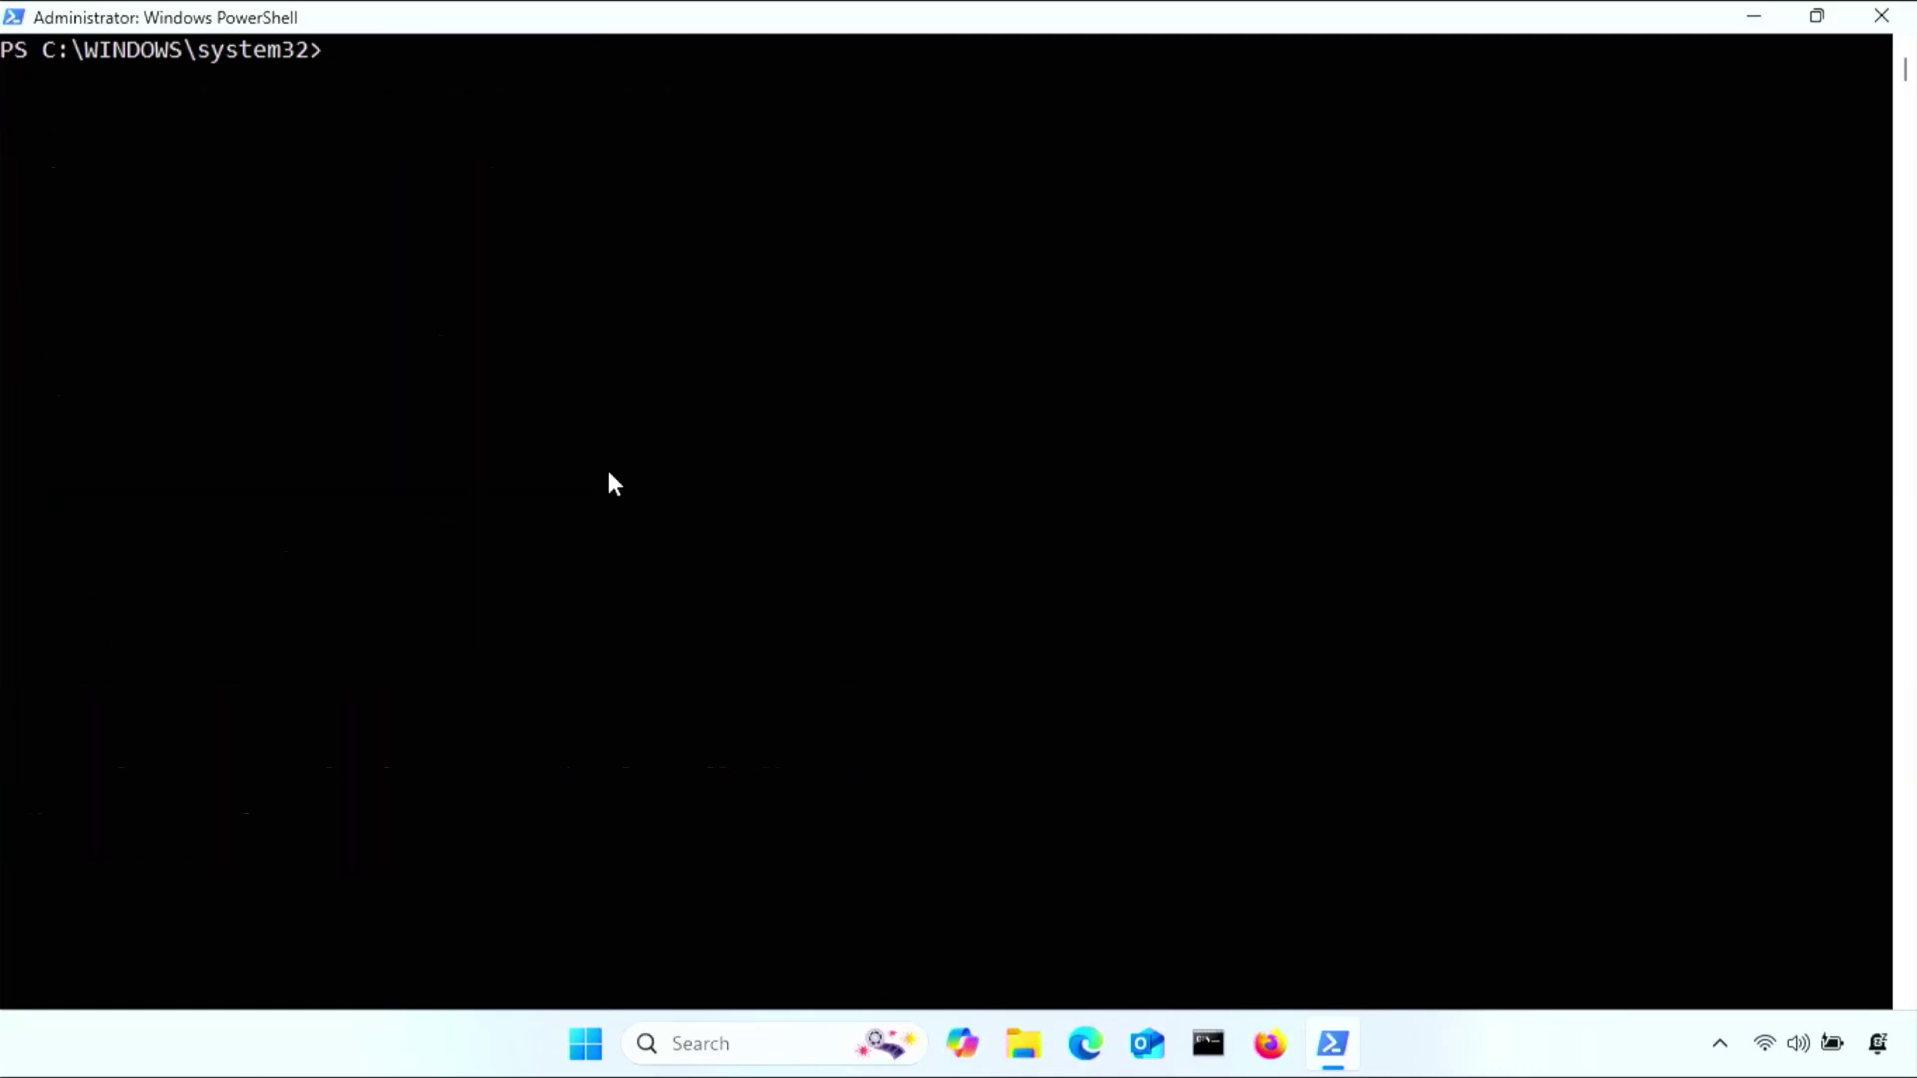
# Rerun the manage-bde status check to confirm C: shows Protection Off, and shrink the console text.
pyautogui.press('Up')
pyautogui.press('Up')
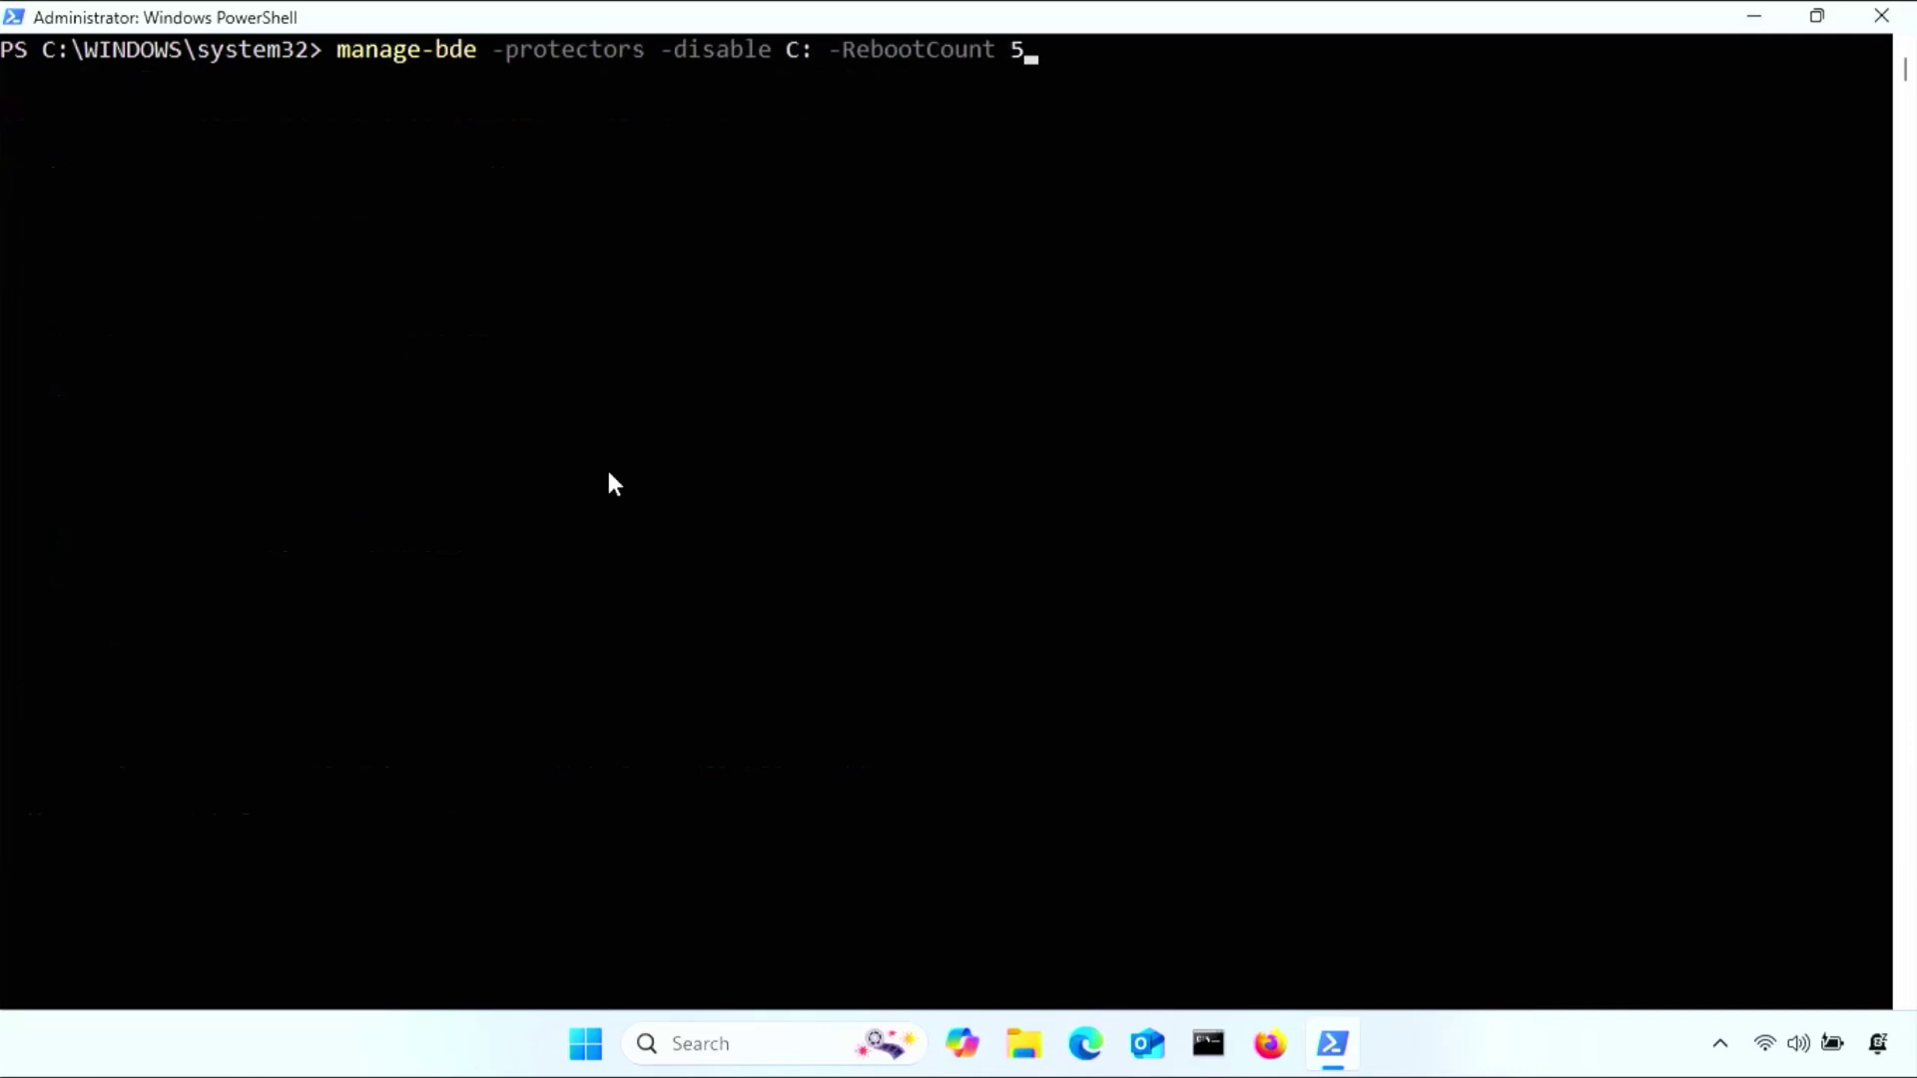
pyautogui.press('Up')
pyautogui.press('Up')
pyautogui.press('Down')
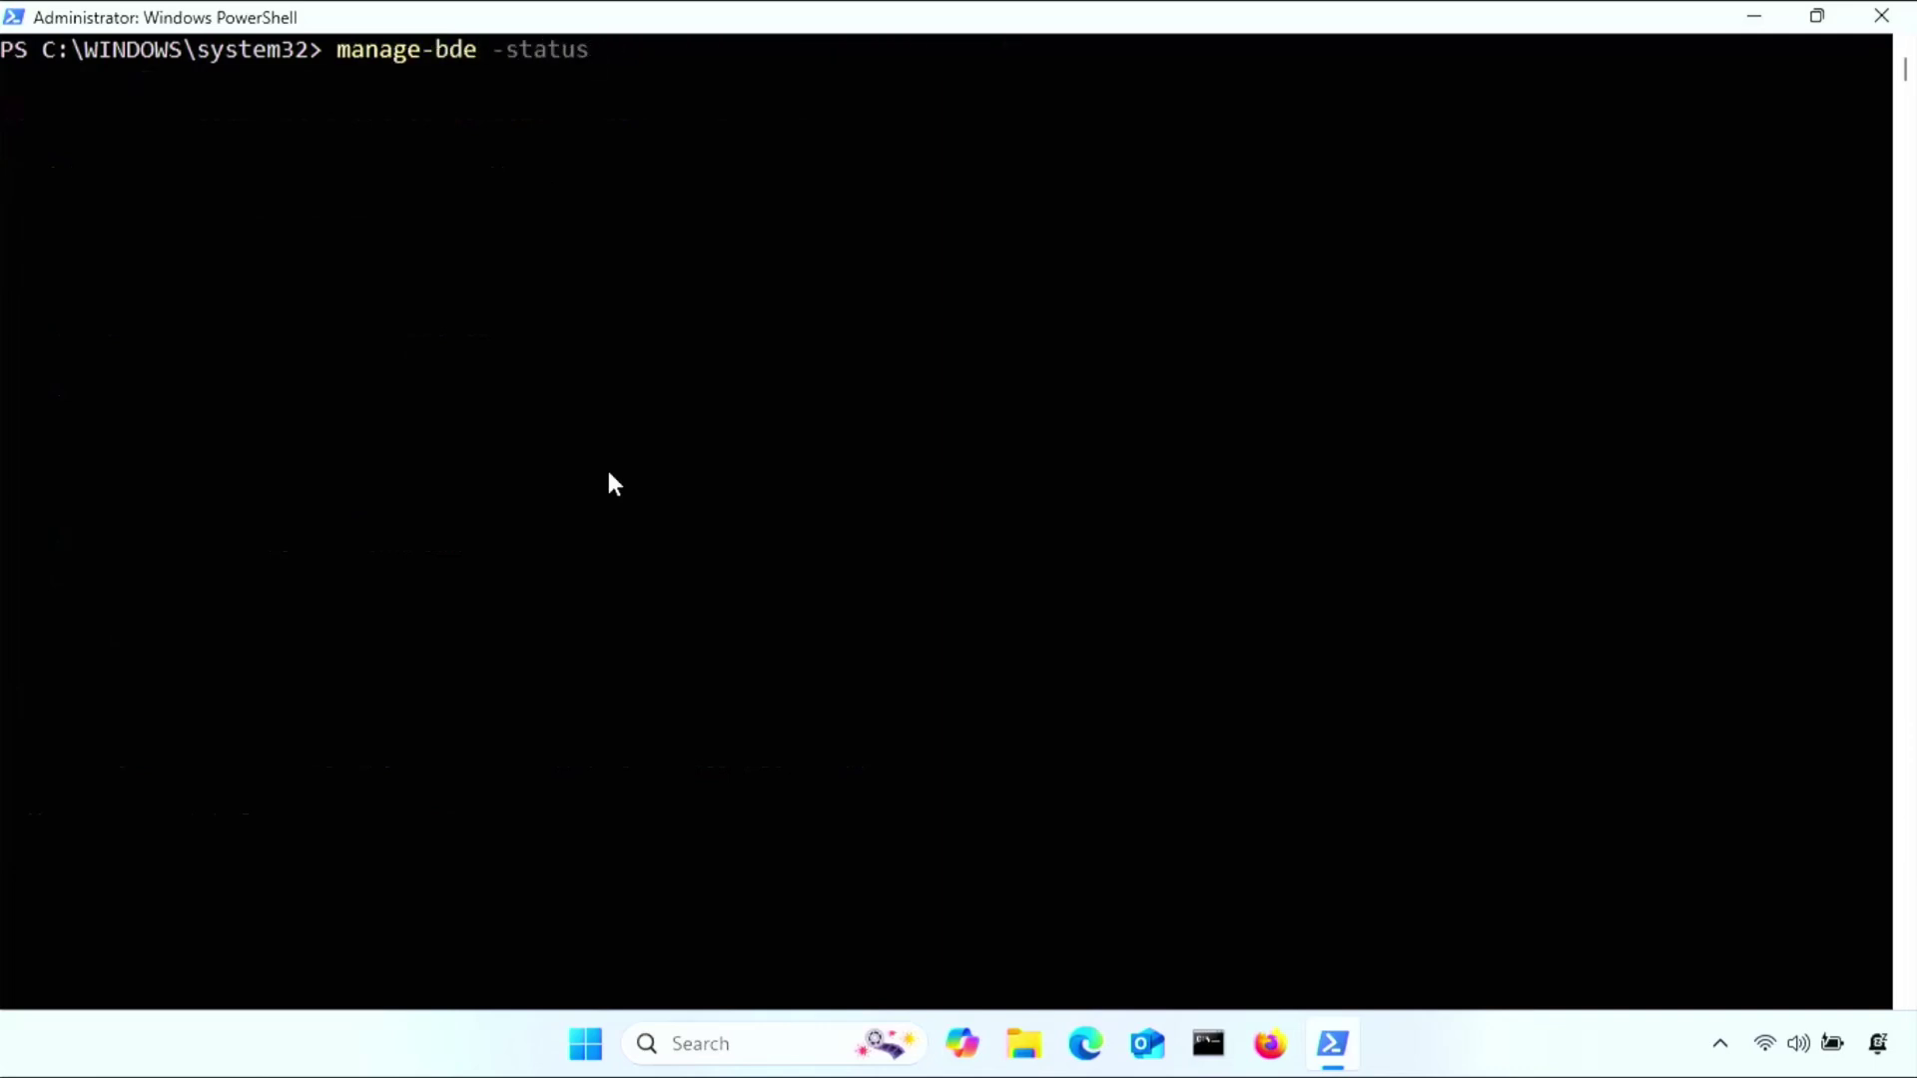
pyautogui.press('Return')
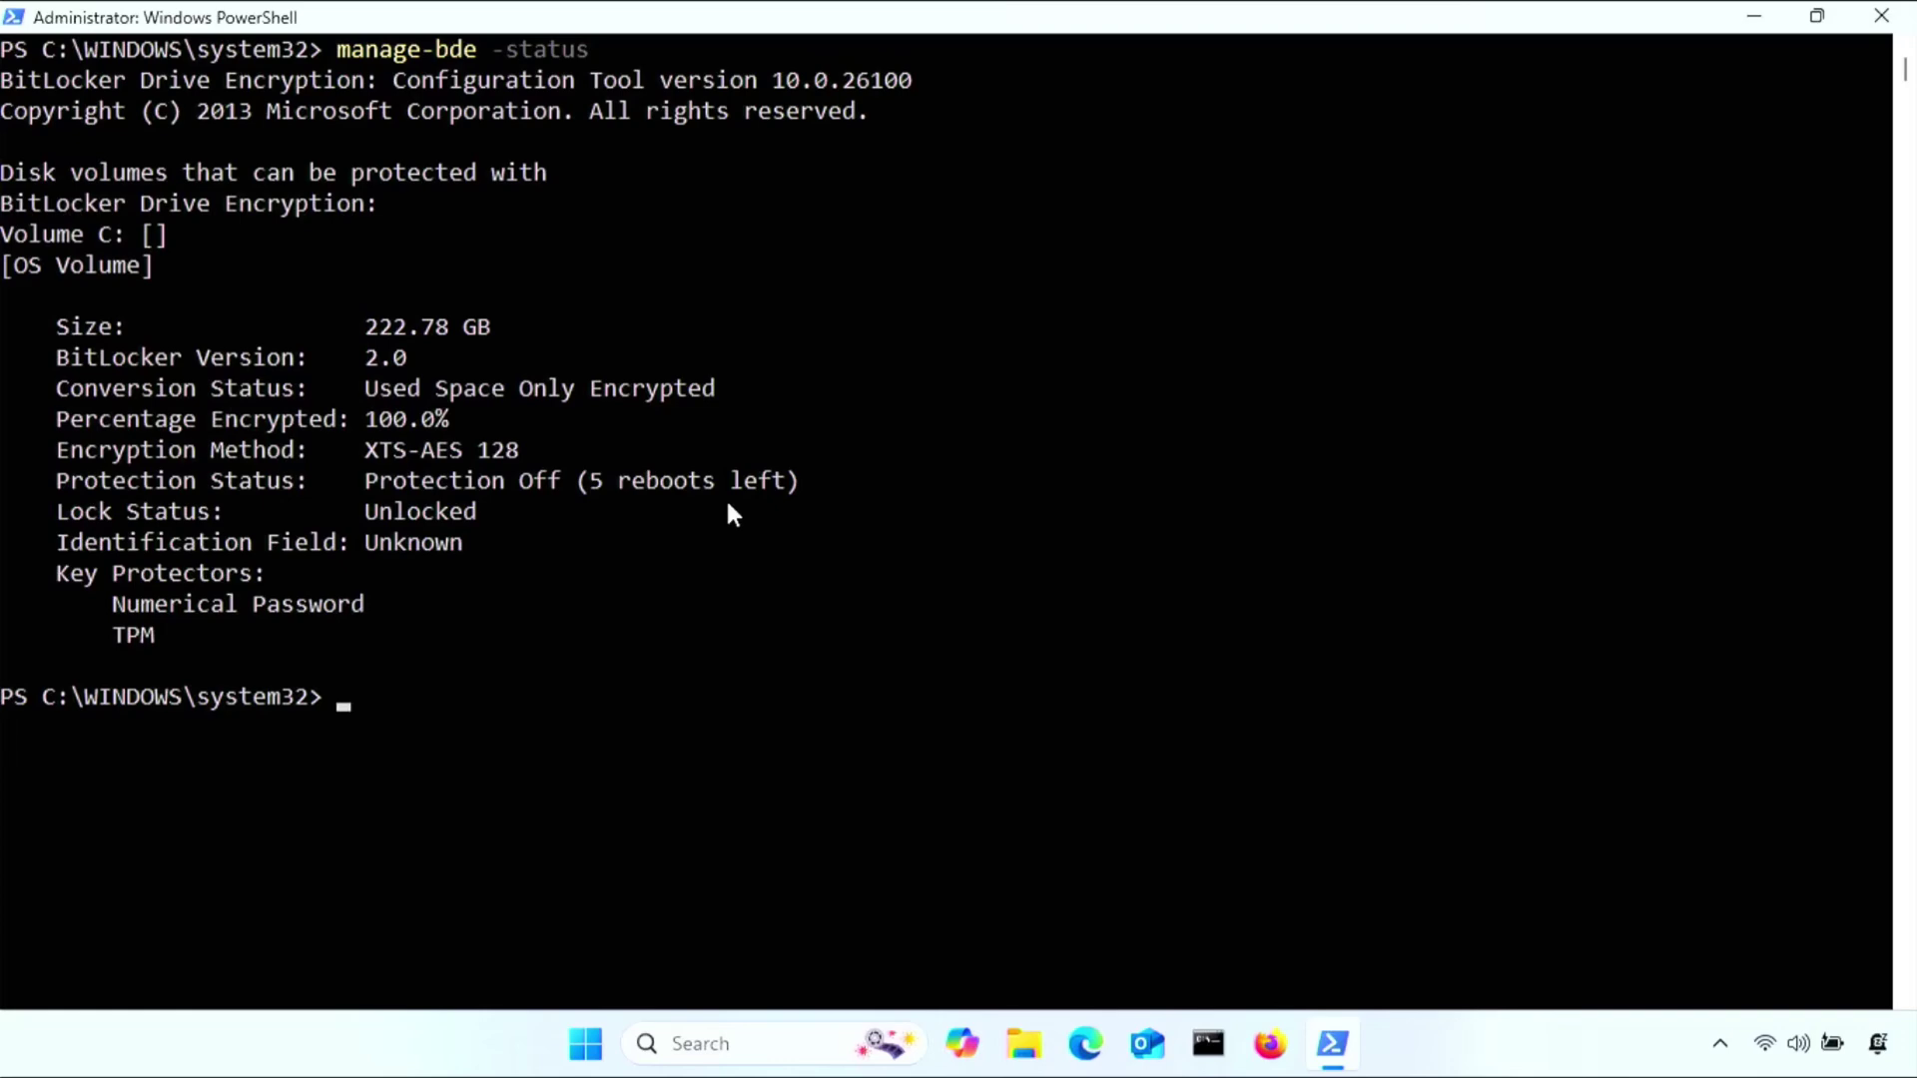
pyautogui.hotkey('ctrl', '-')
pyautogui.write('manage-bde -pr')
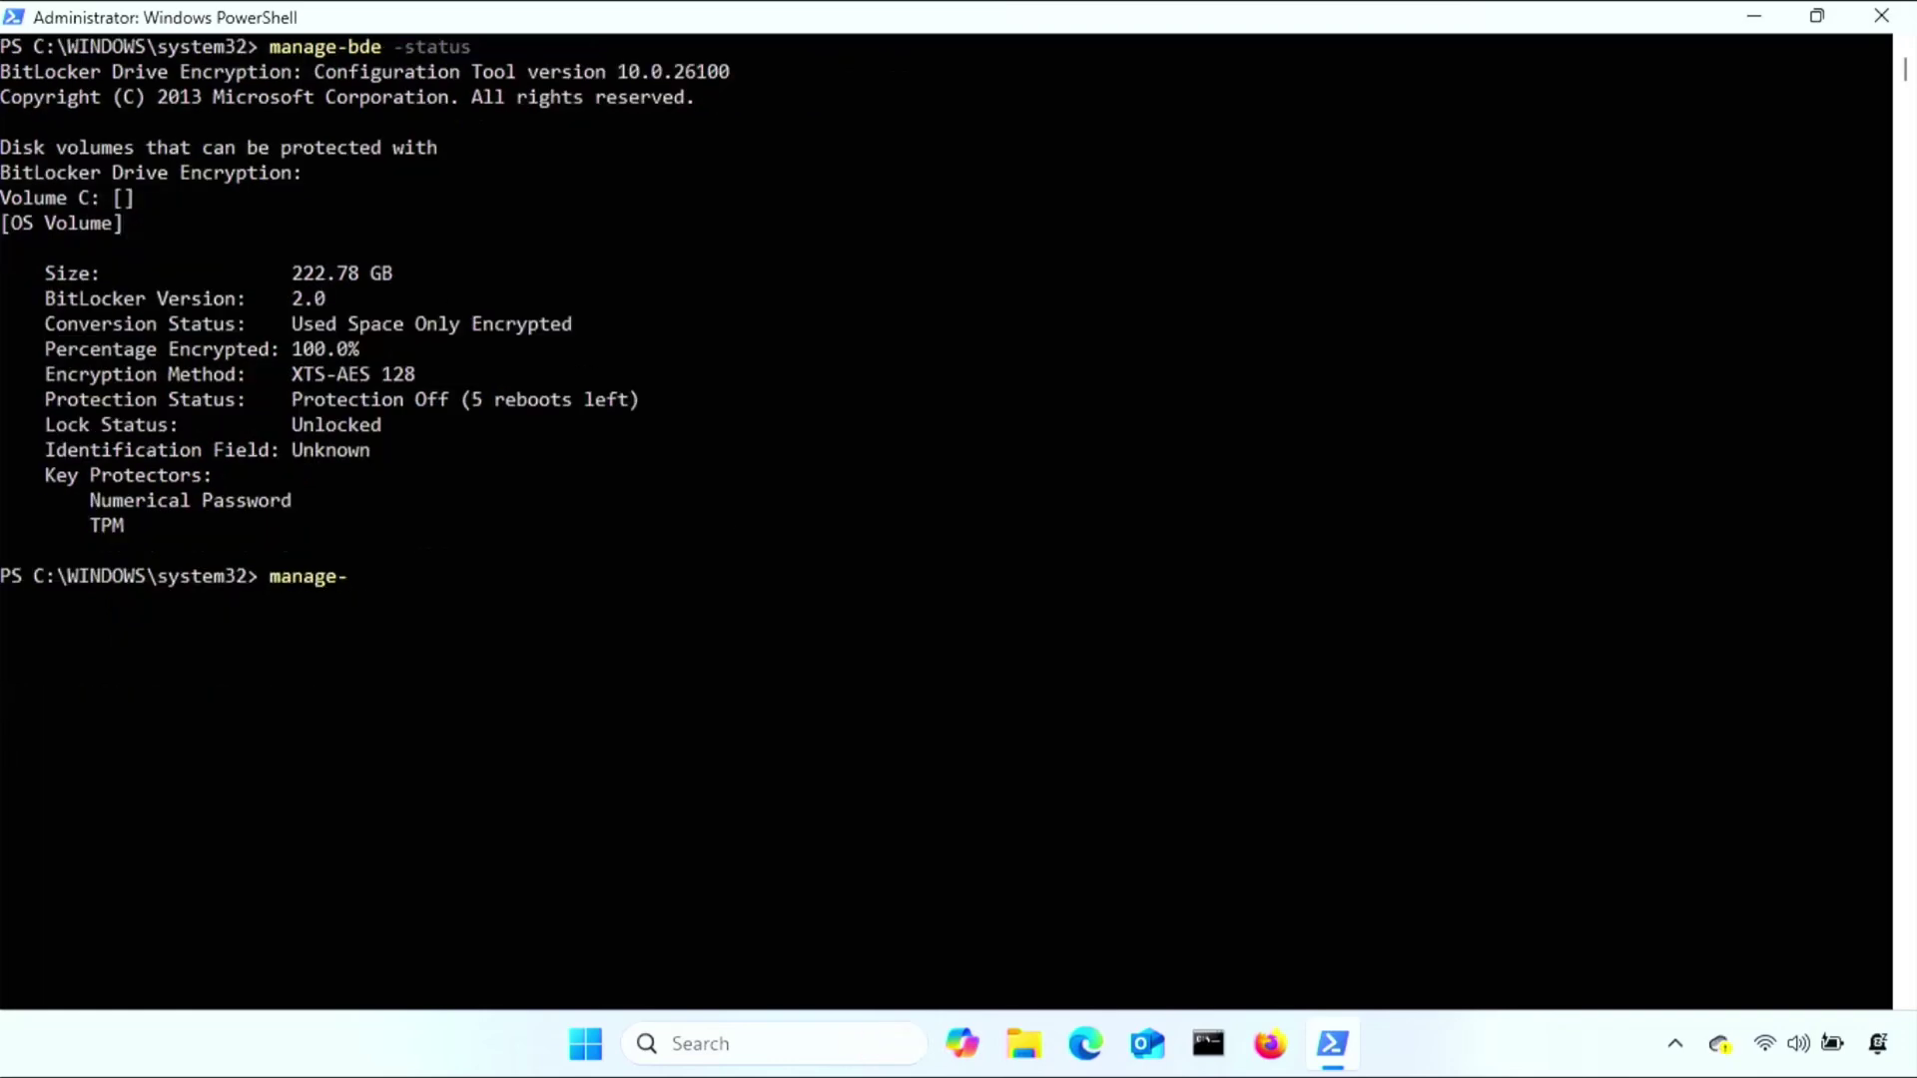
pyautogui.write('otectors -en')
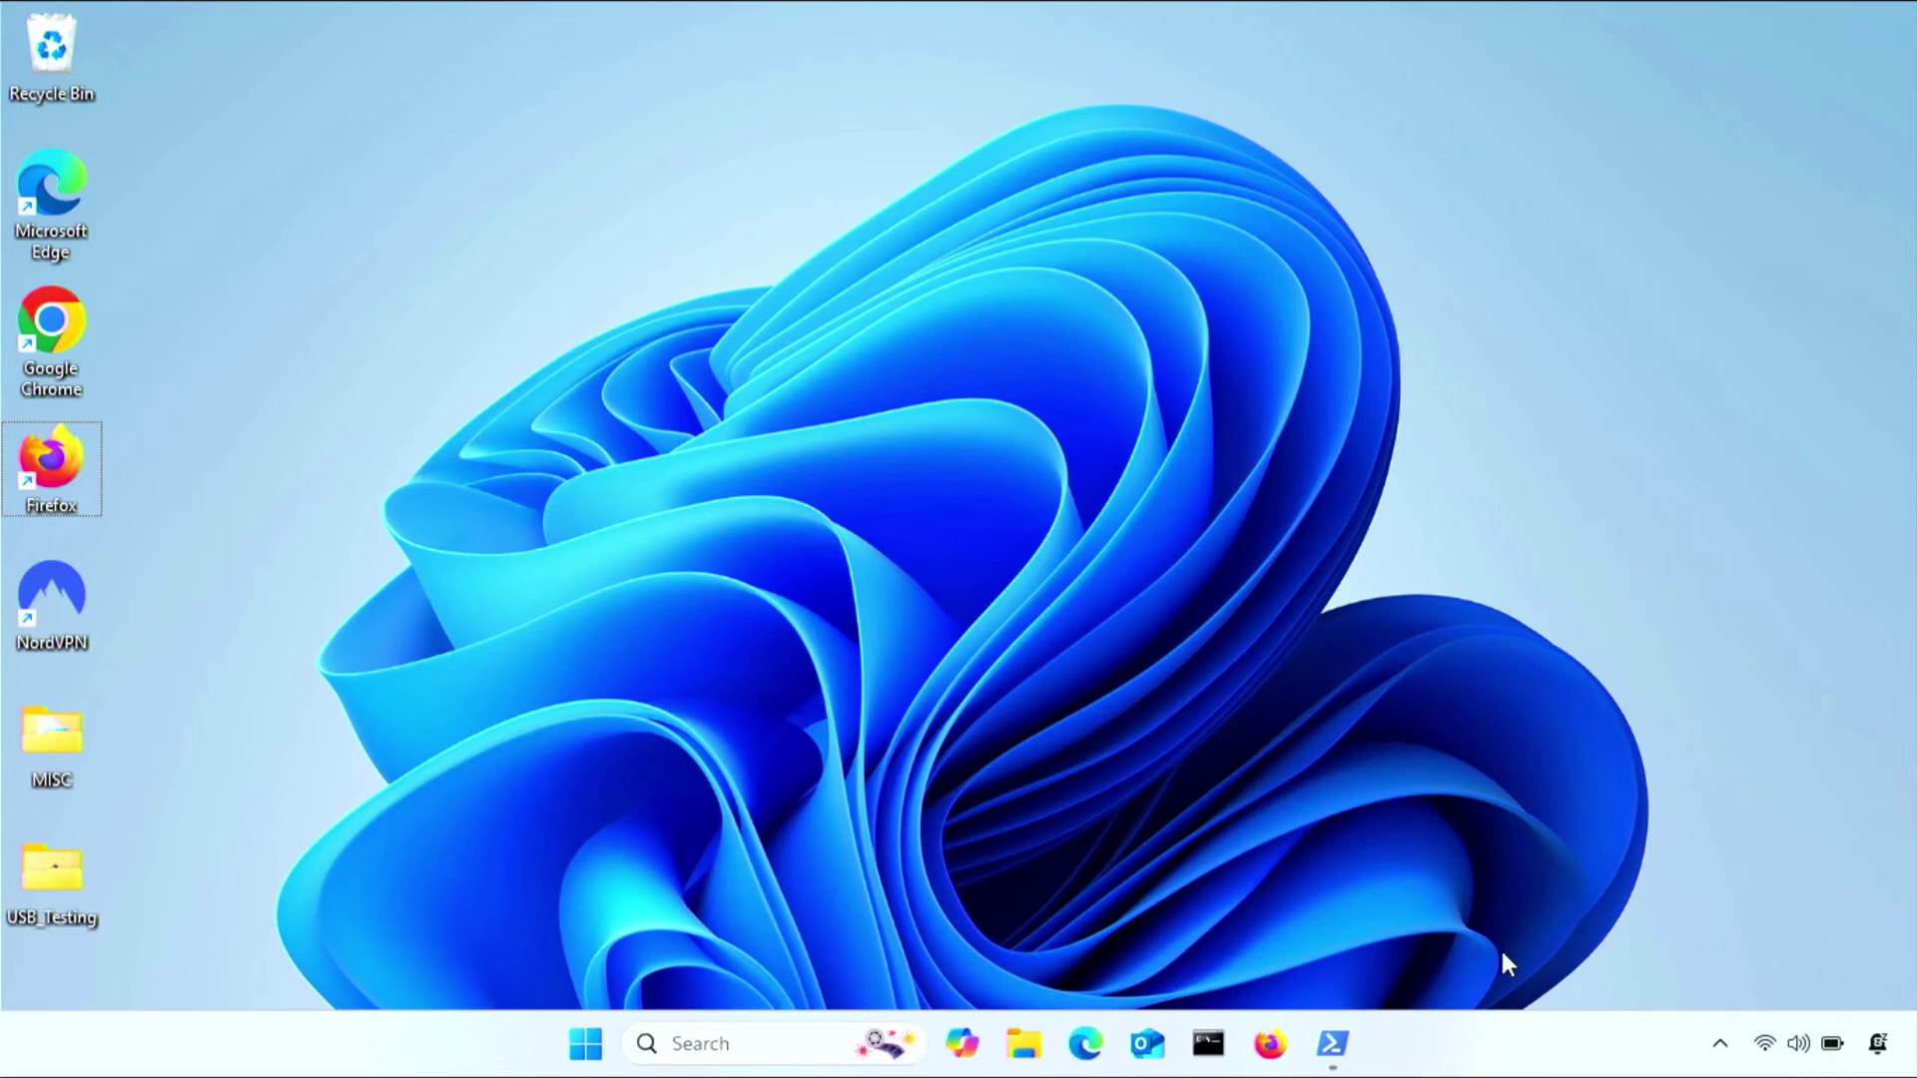
# Restart Windows from the Start menu's power options.
pyautogui.click(595, 1034)
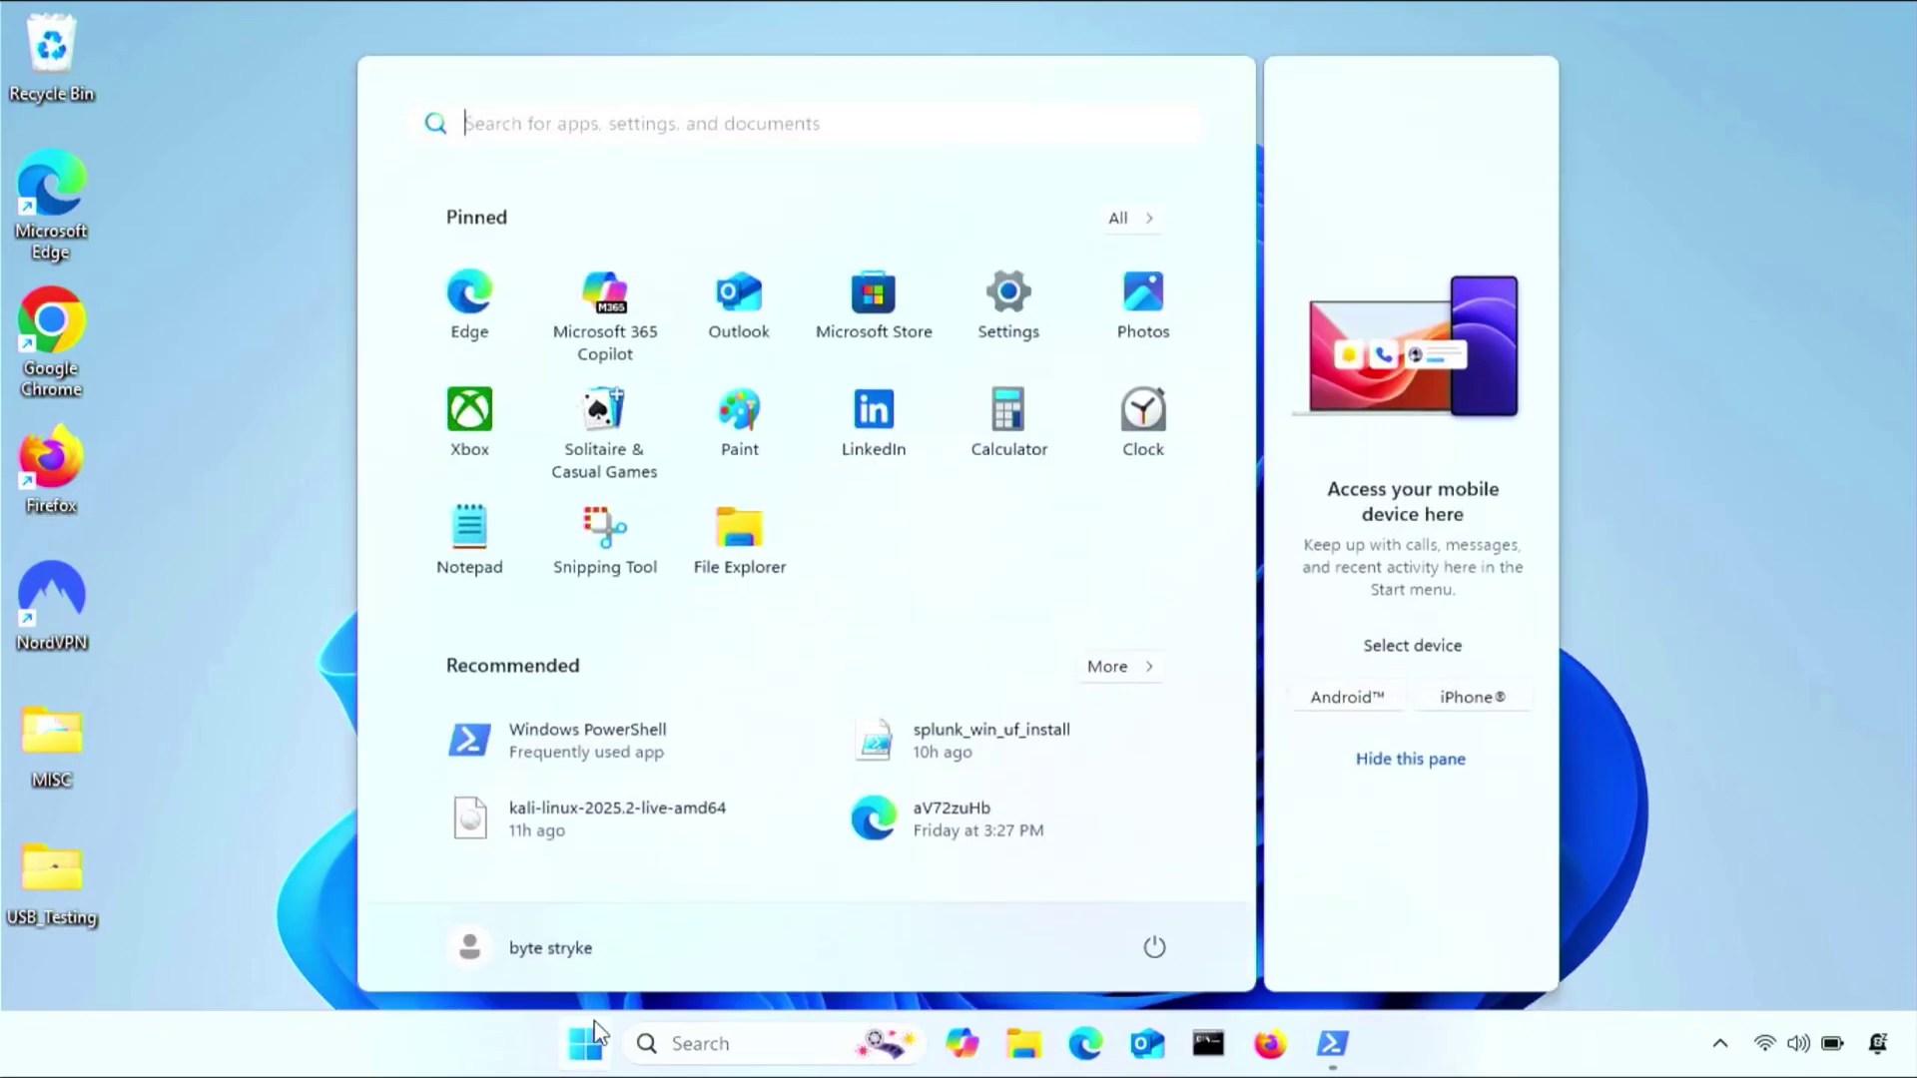
pyautogui.click(1154, 951)
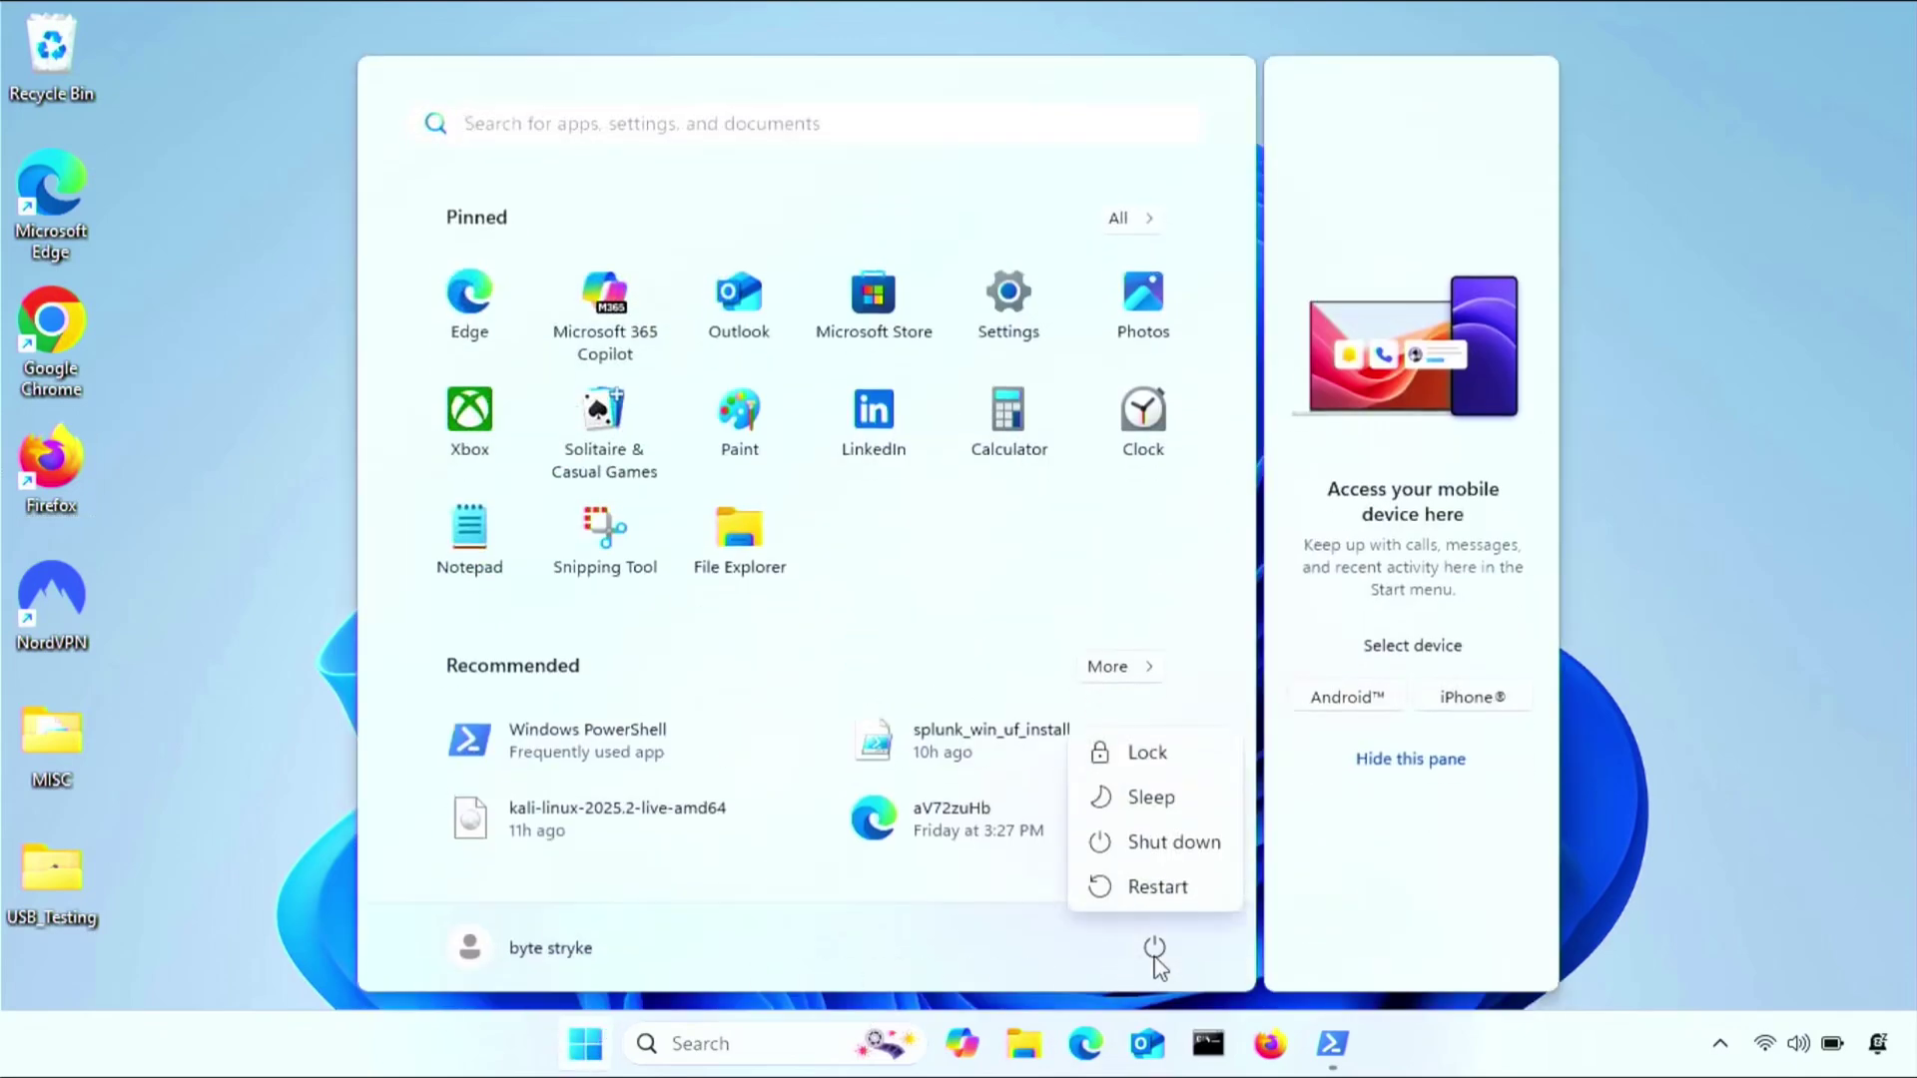
pyautogui.click(1169, 894)
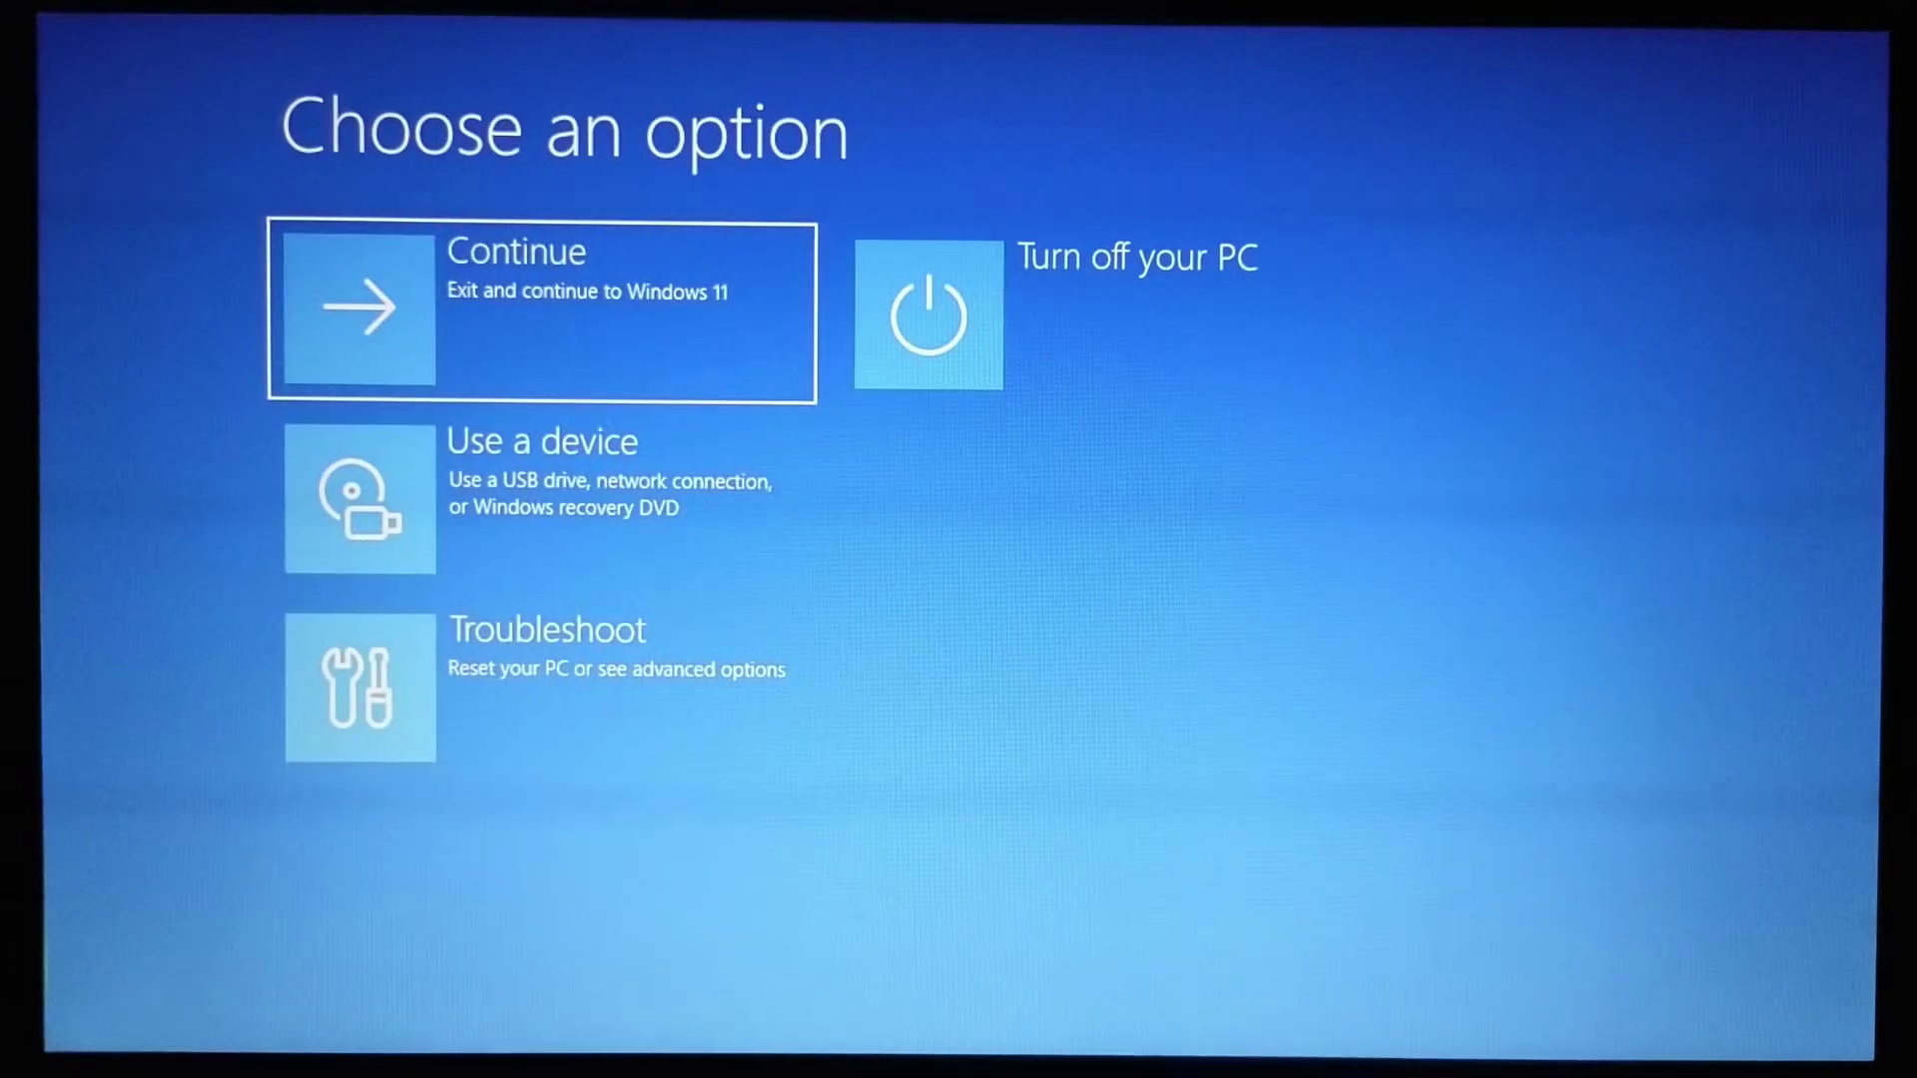
# Choose Troubleshoot > Advanced options > UEFI Firmware Settings and restart into the firmware.
pyautogui.press('Down')
pyautogui.press('Down')
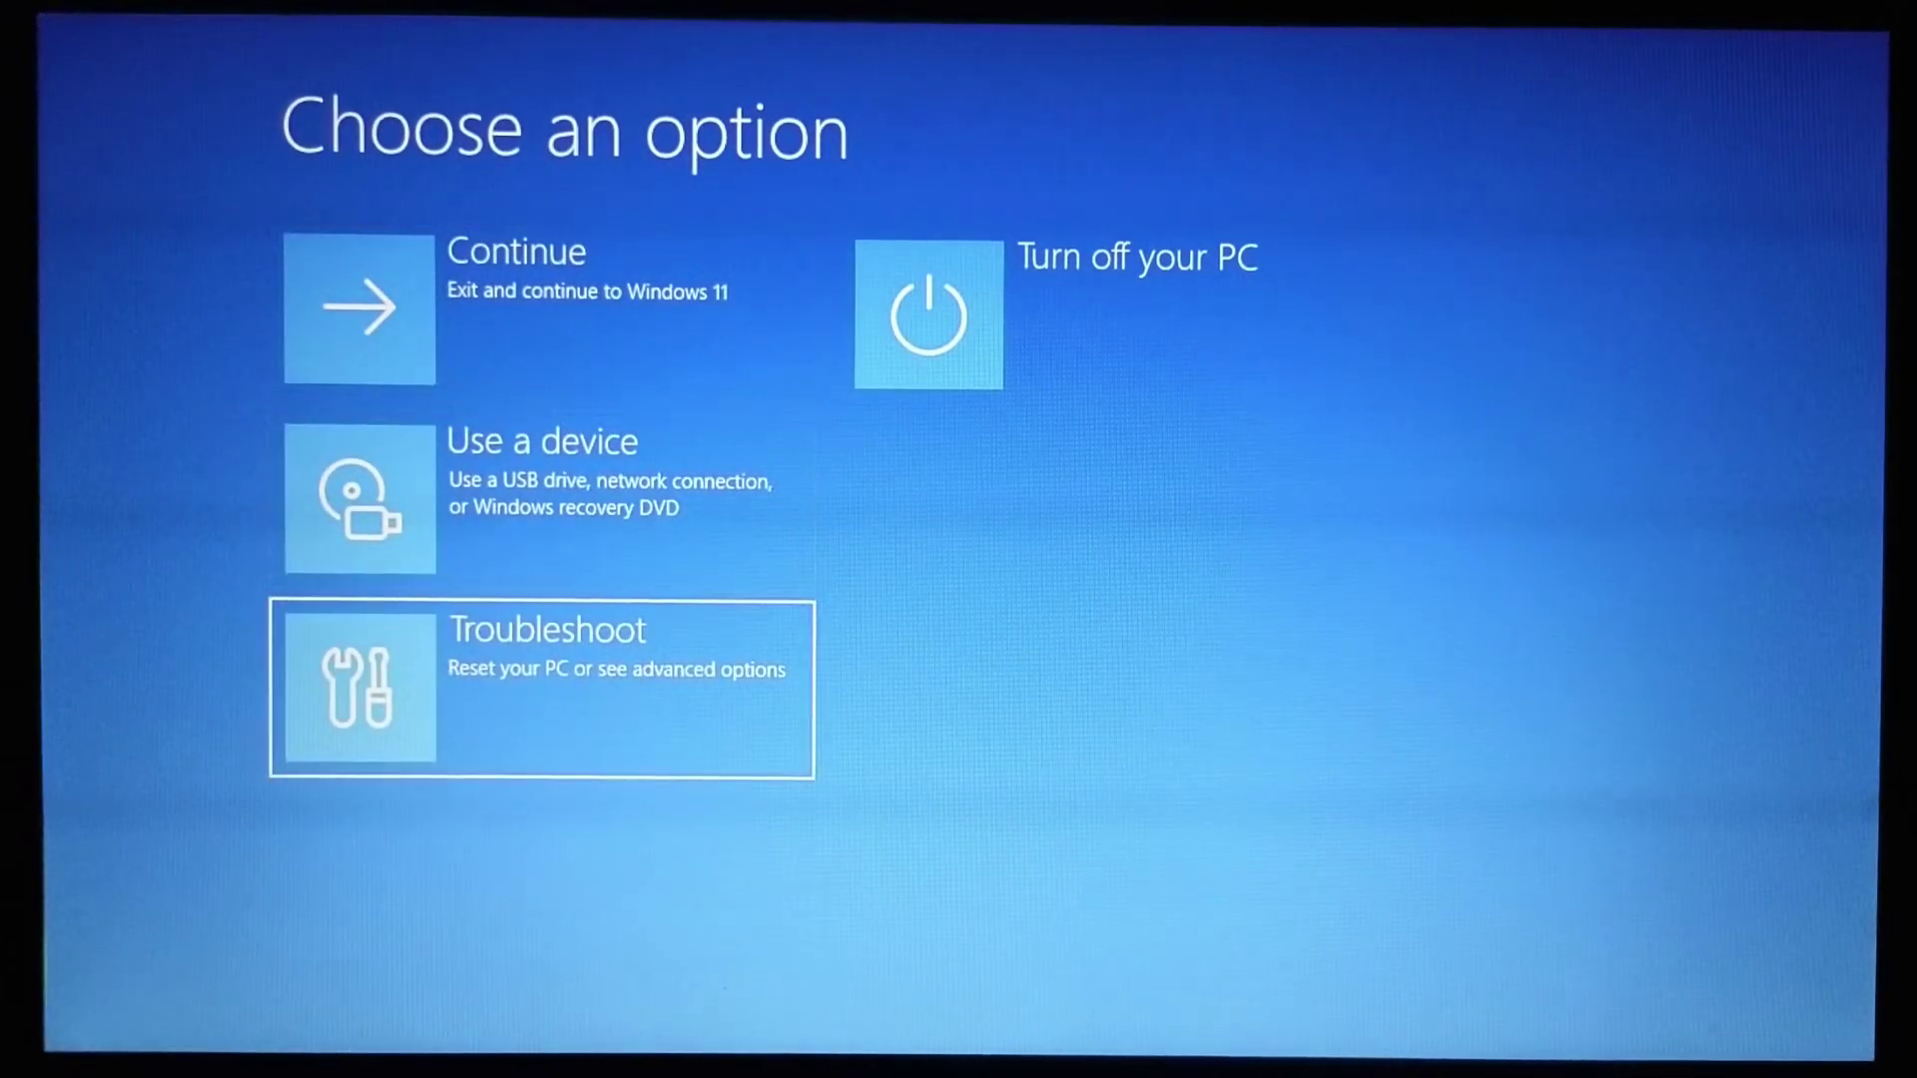
pyautogui.press('Return')
pyautogui.press('Down')
pyautogui.press('Return')
pyautogui.press('Down')
pyautogui.press('Right')
pyautogui.press('Return')
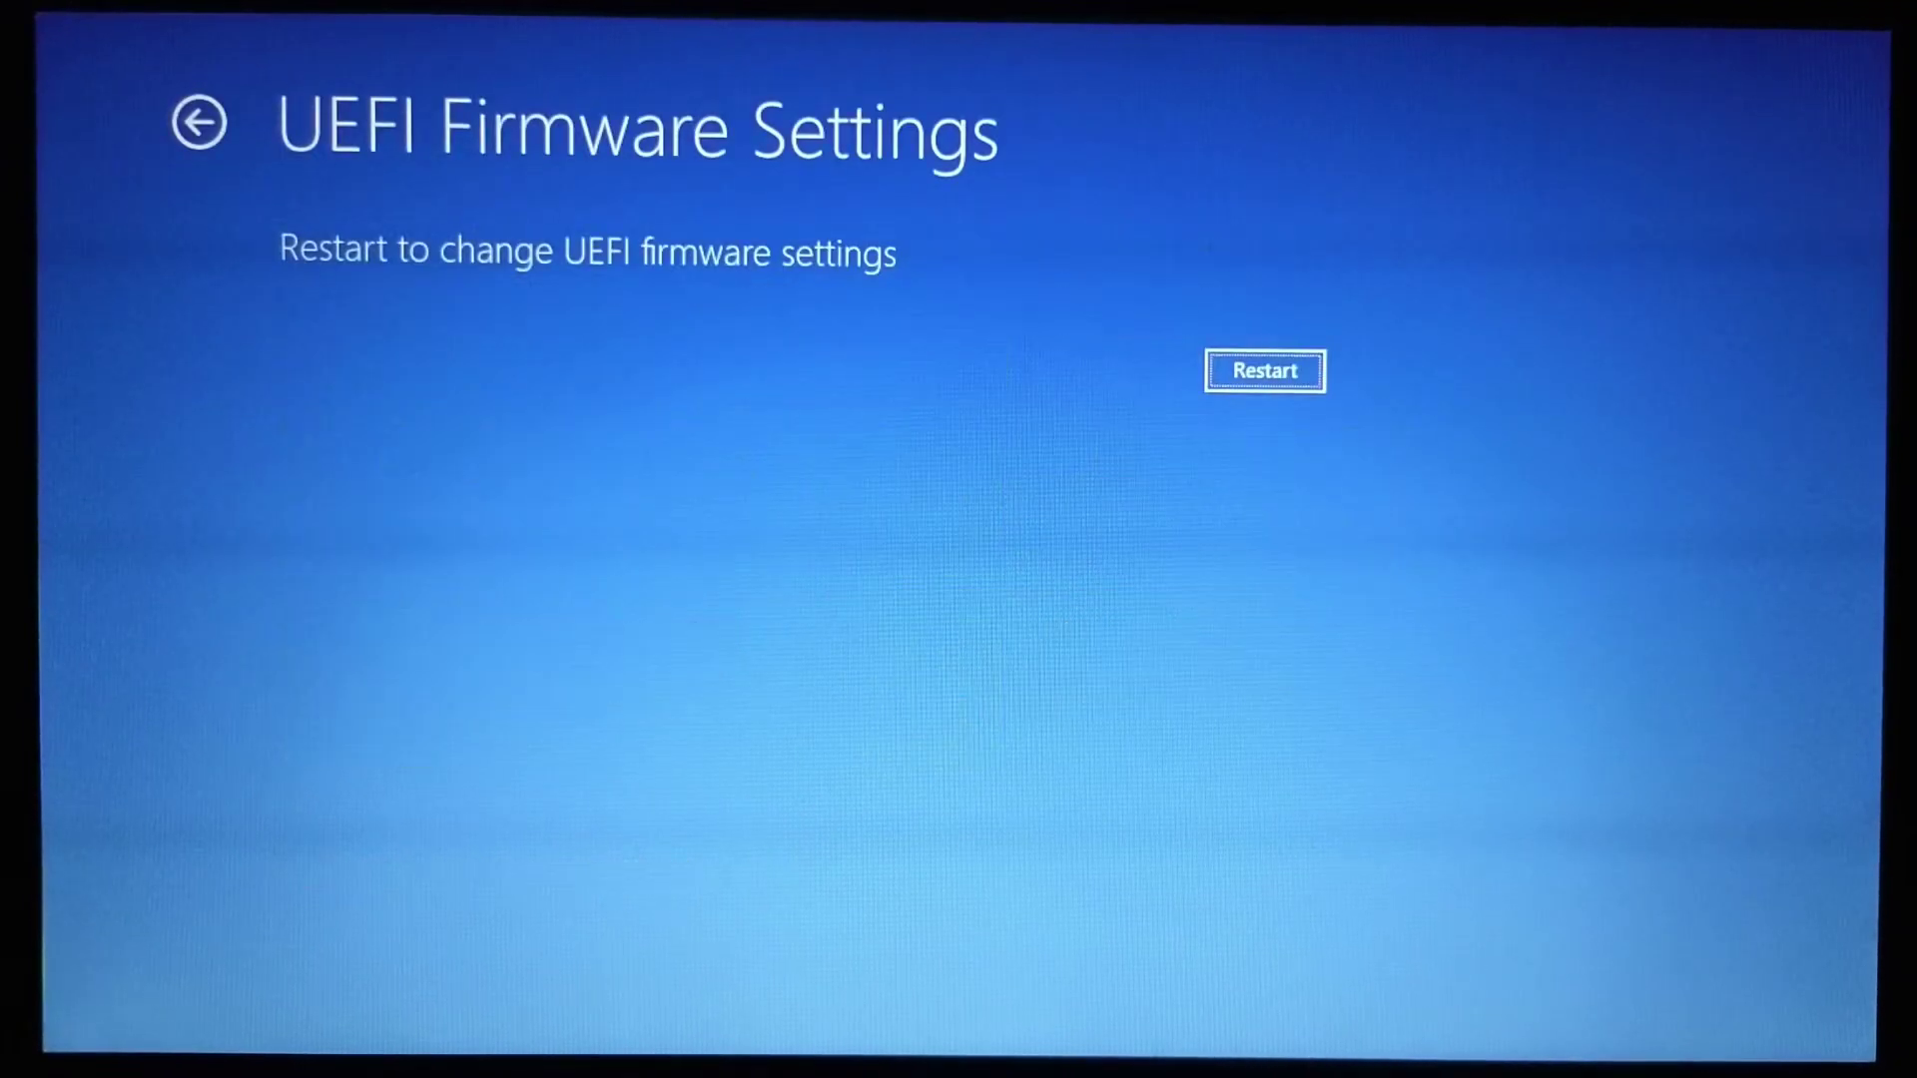
pyautogui.press('Return')
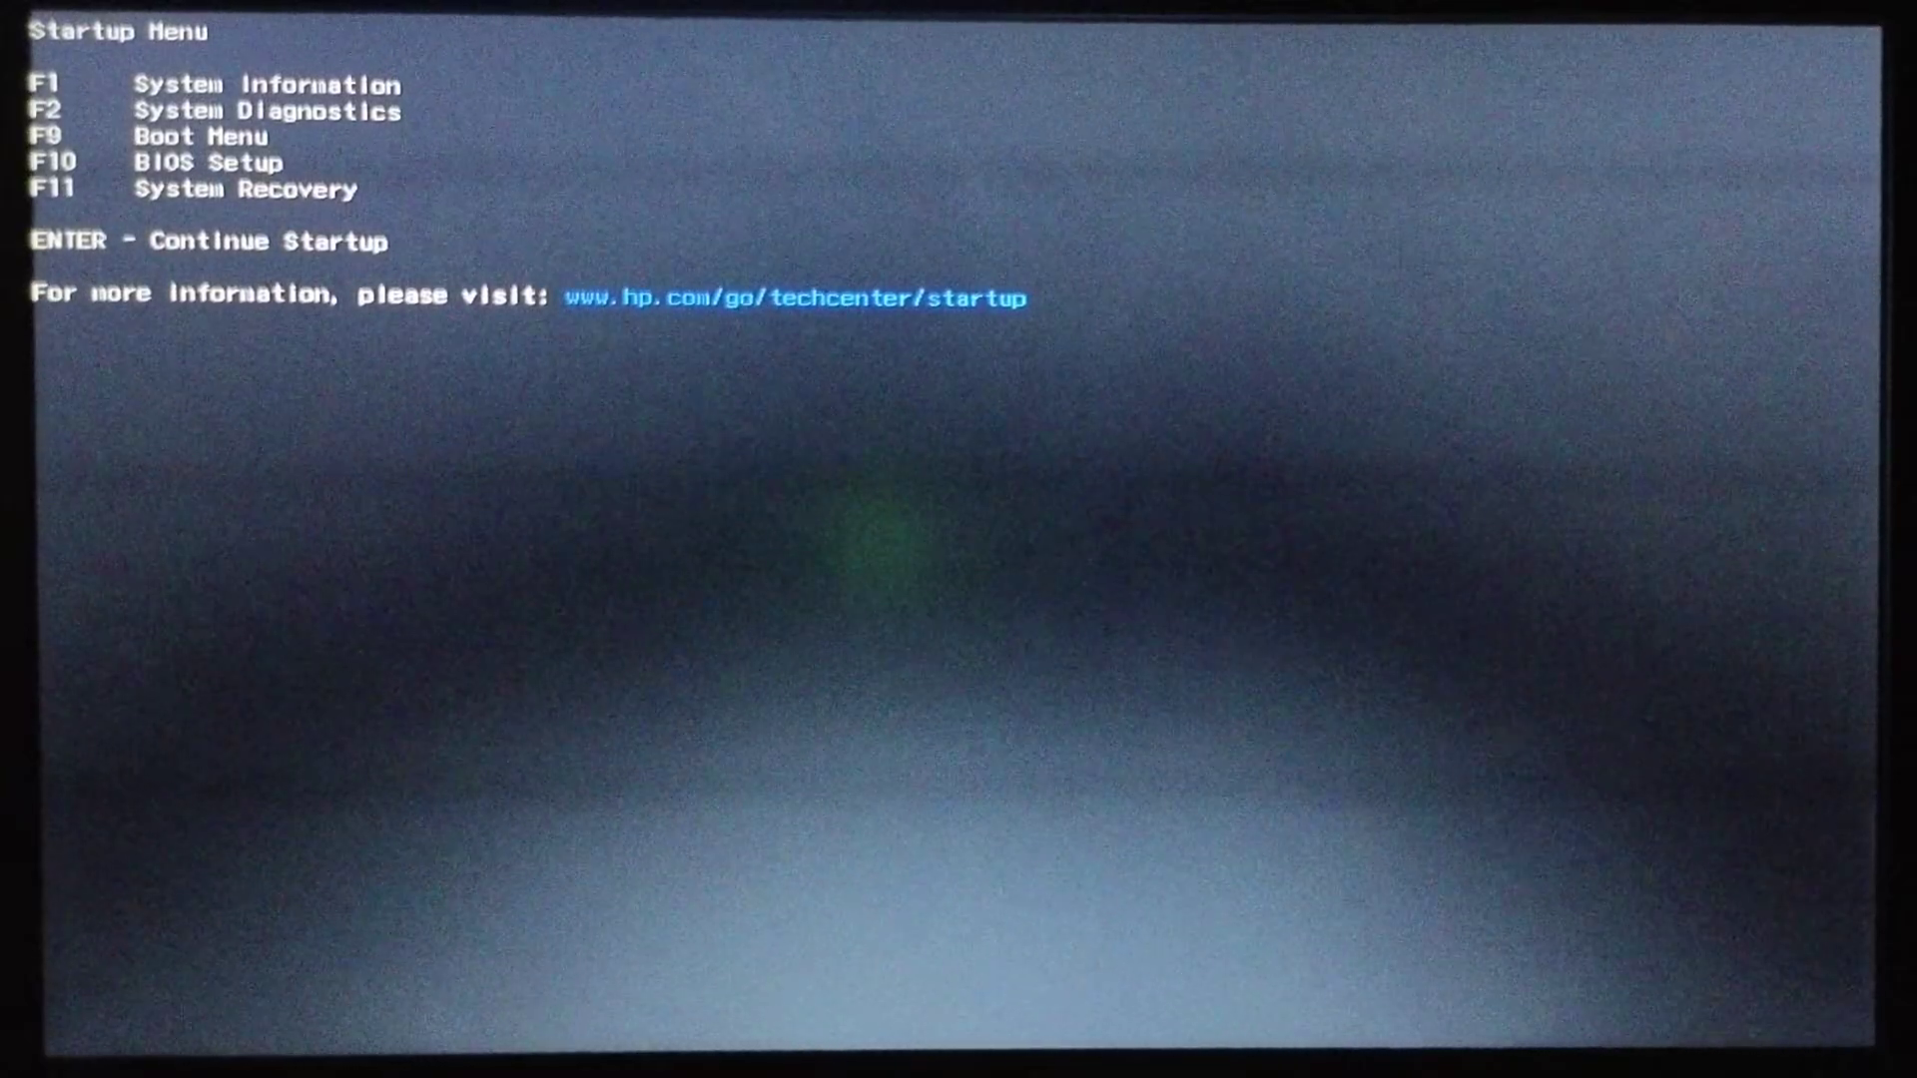
# In BIOS Setup's System Configuration > Boot Options, keep USB Boot enabled, disable Secure Boot, and save with F10.
pyautogui.press('F10')
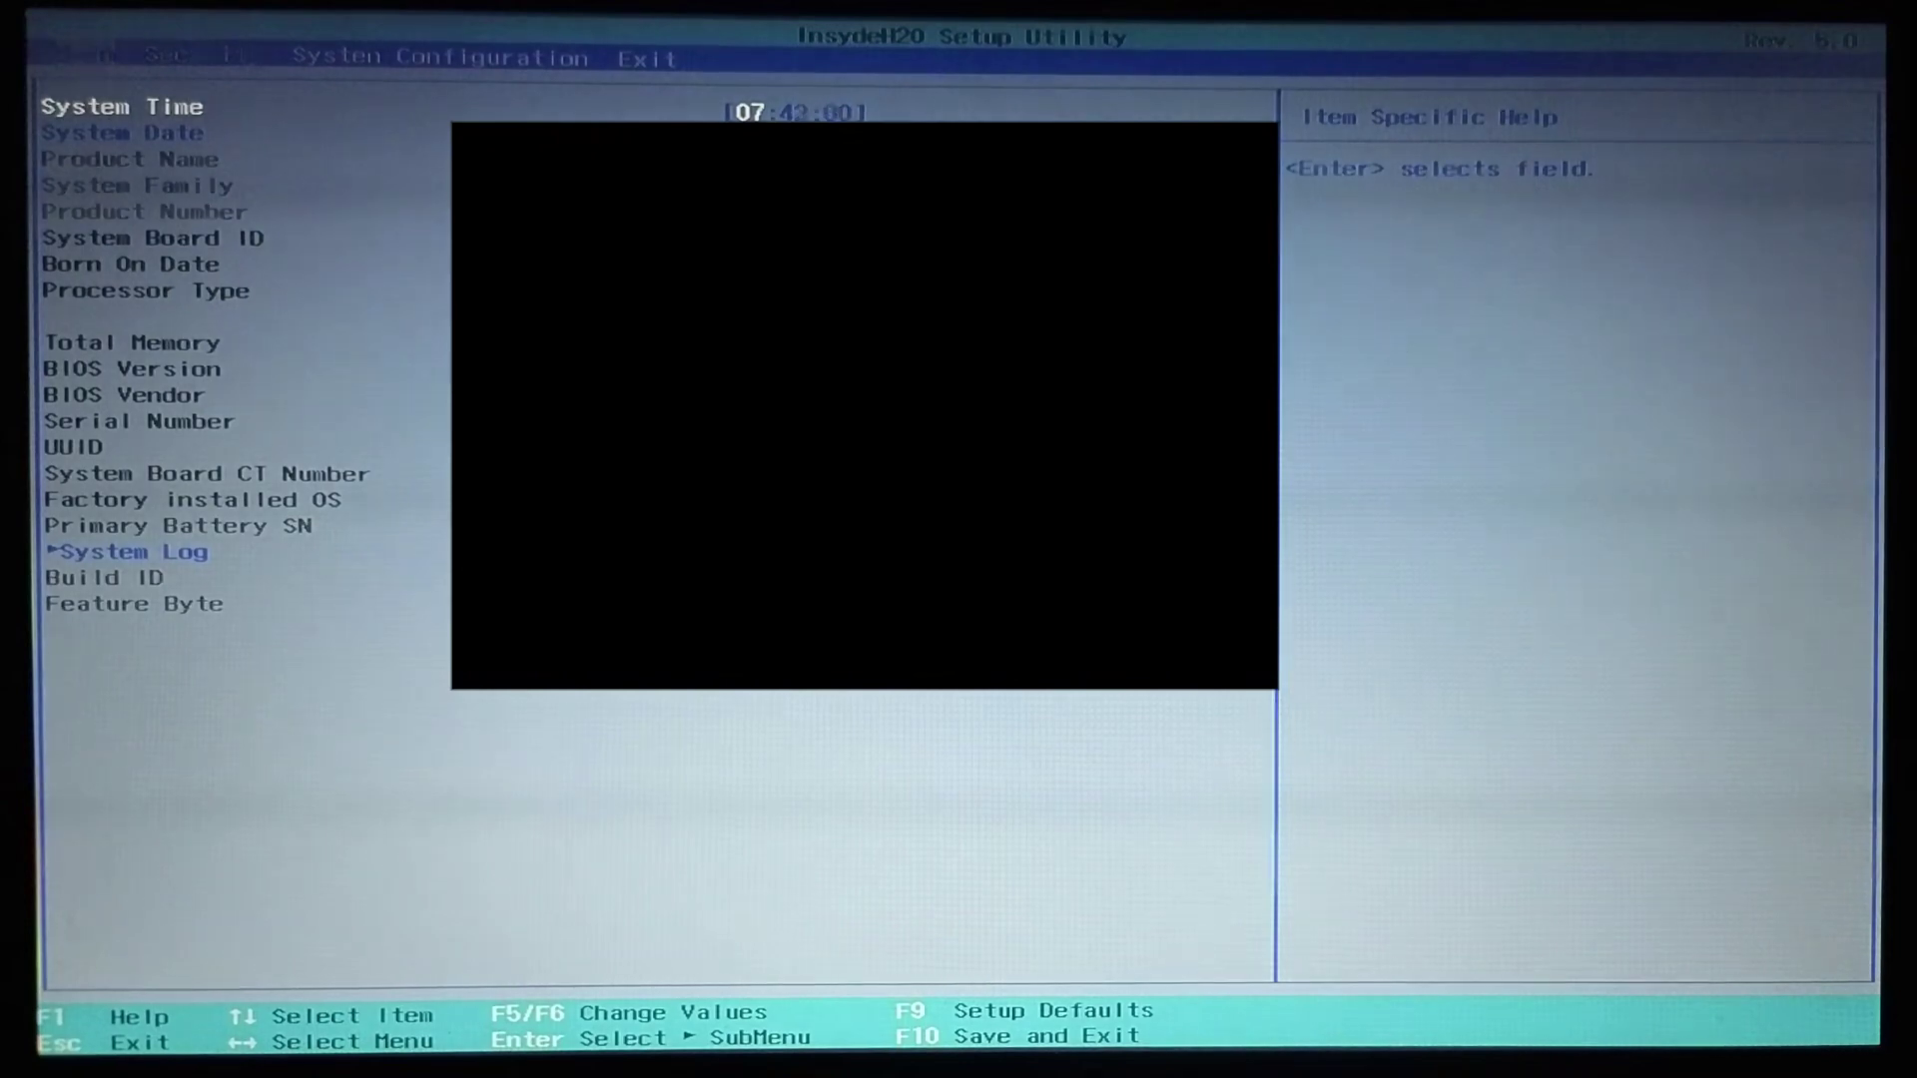
pyautogui.press('Right')
pyautogui.press('Right')
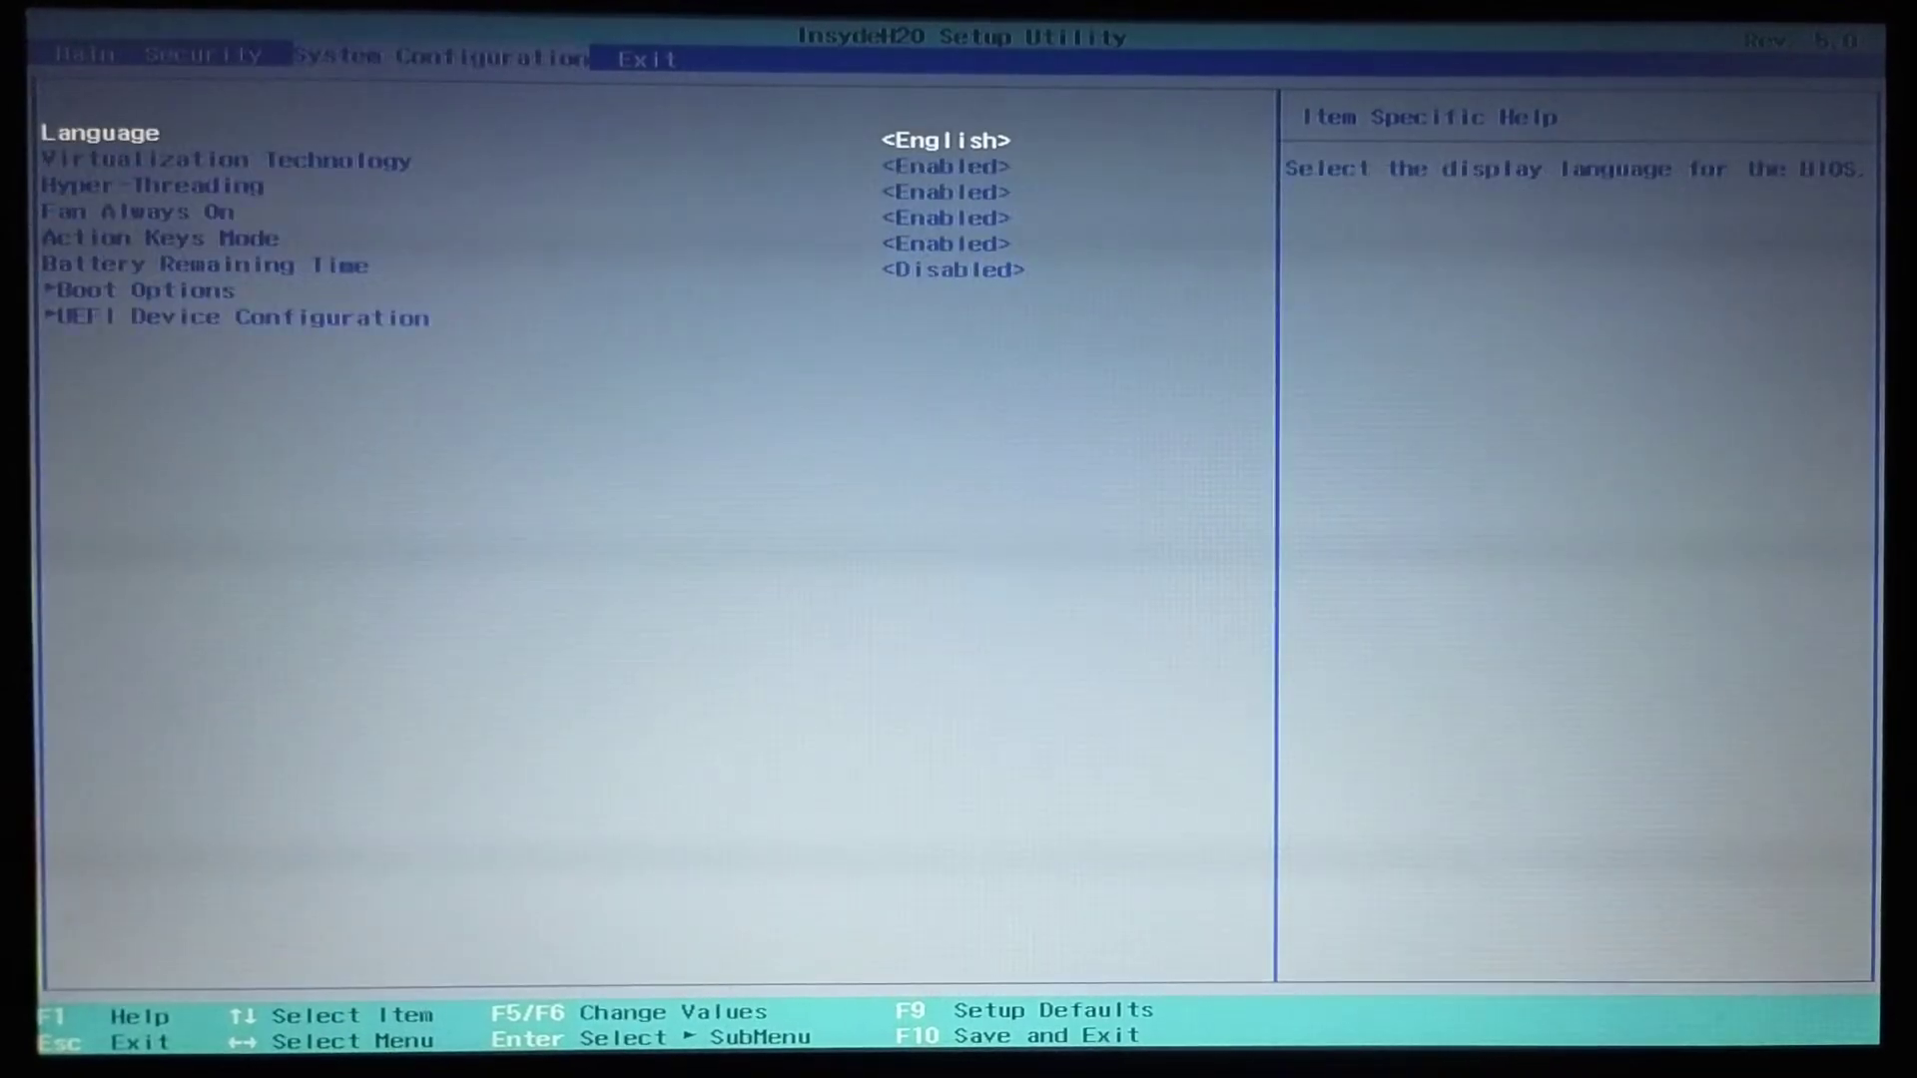
pyautogui.press('Down')
pyautogui.press('Down')
pyautogui.press('Down')
pyautogui.press('Down')
pyautogui.press('Down')
pyautogui.press('Down')
pyautogui.press('Return')
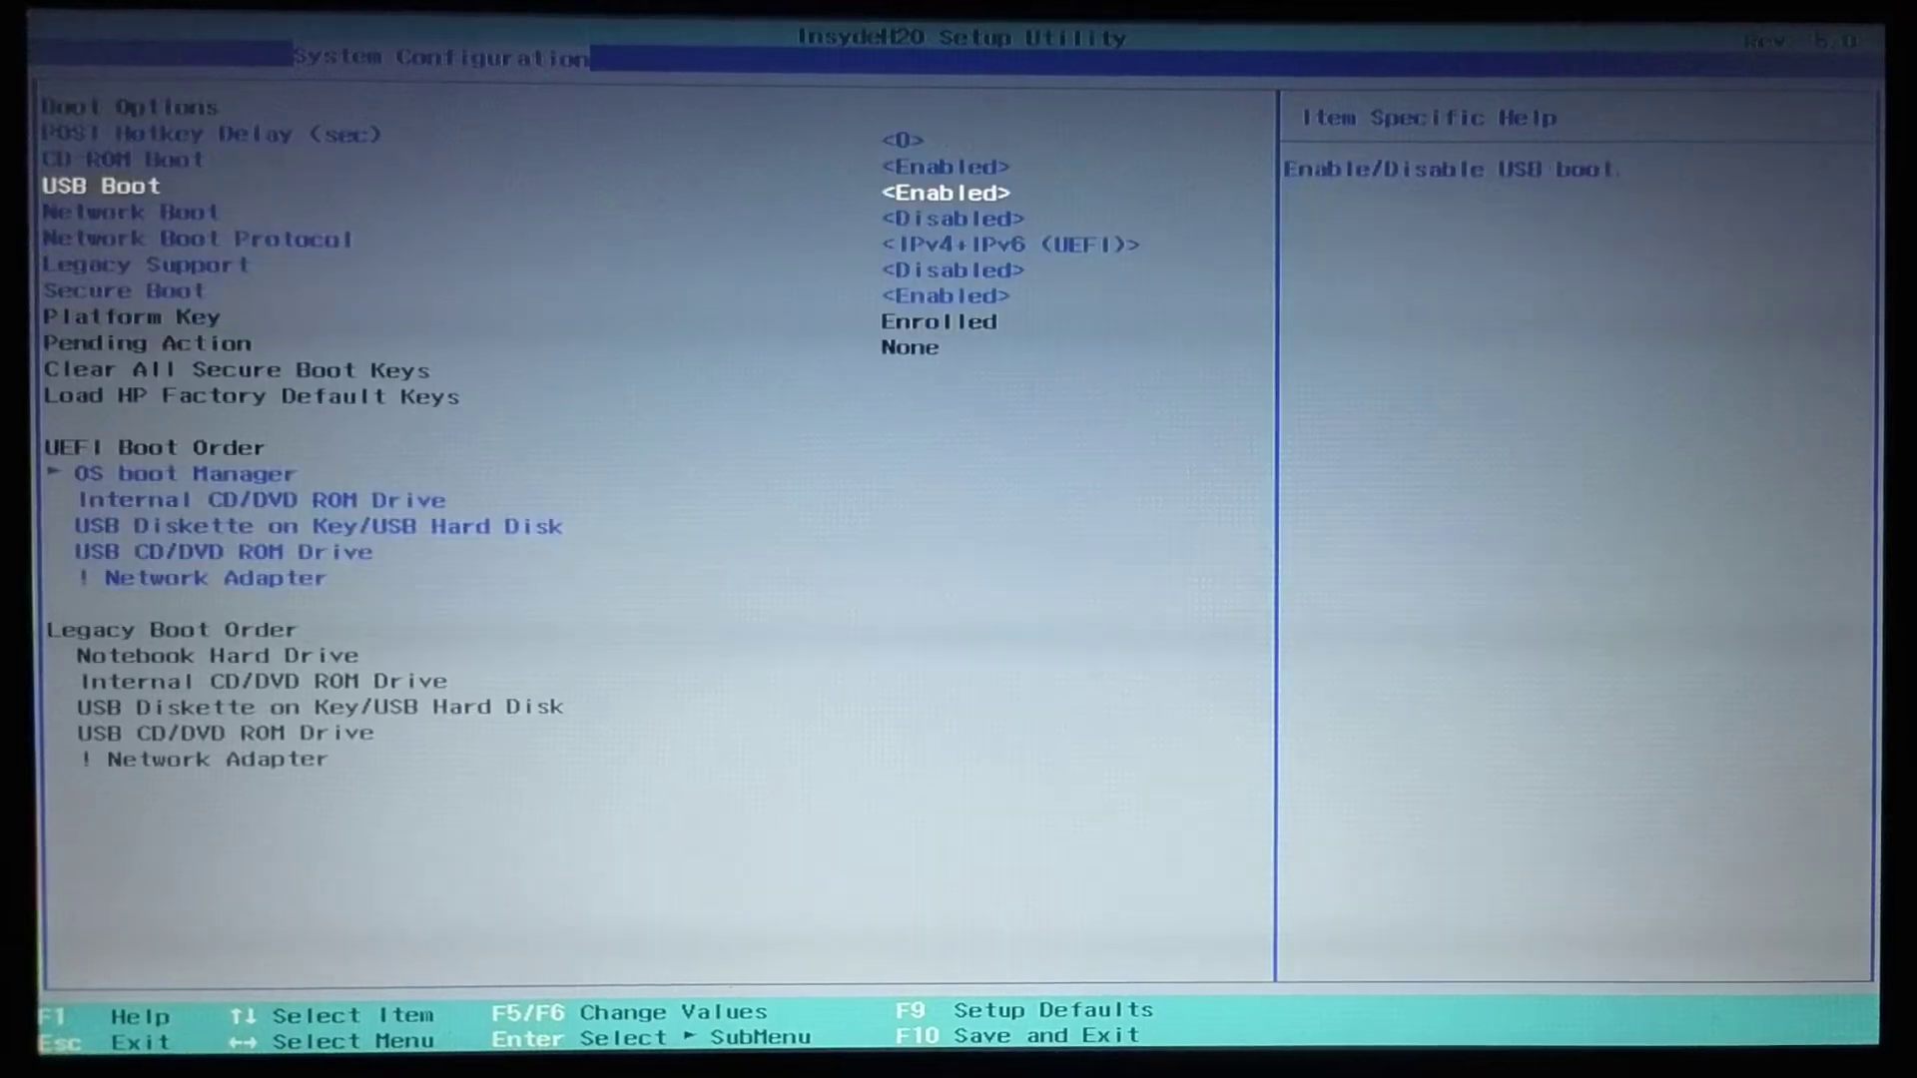
pyautogui.press('Return')
pyautogui.press('Return')
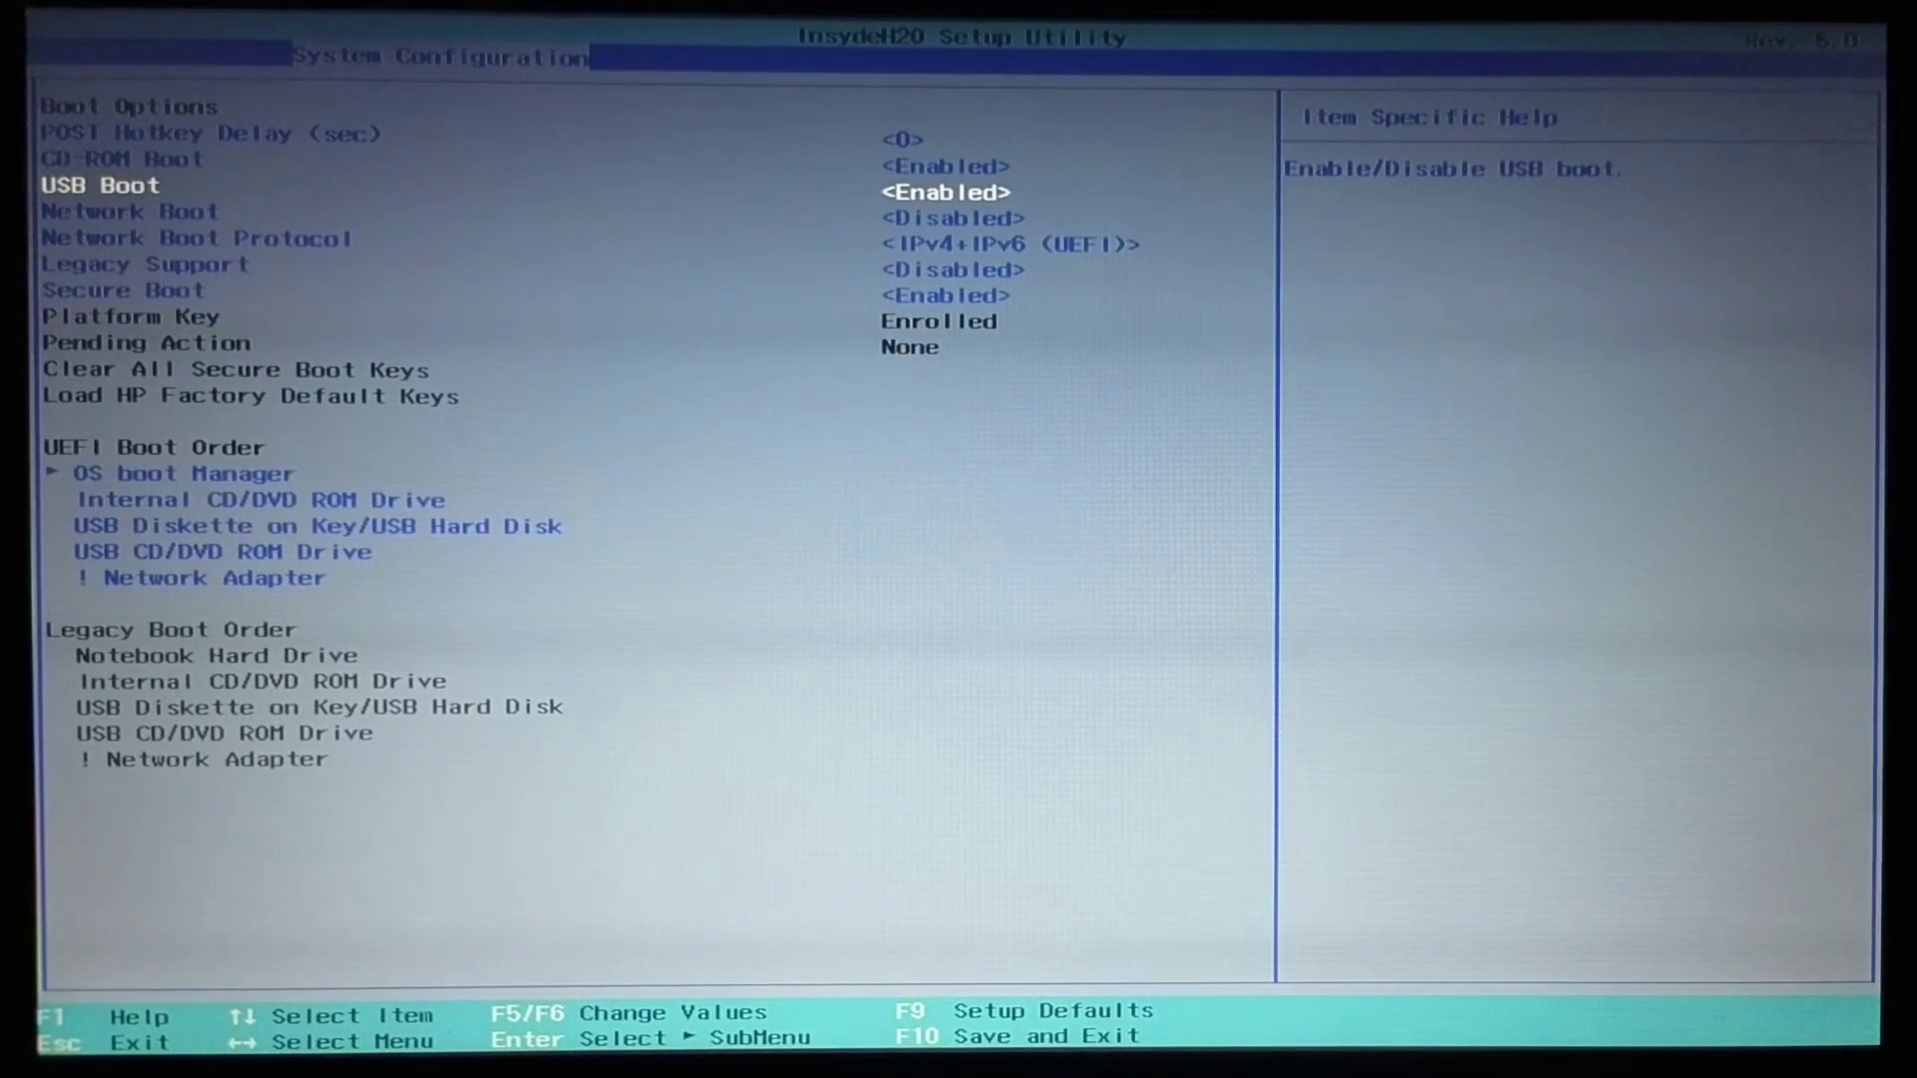
pyautogui.press('Down')
pyautogui.press('Down')
pyautogui.press('Down')
pyautogui.press('Down')
pyautogui.press('Return')
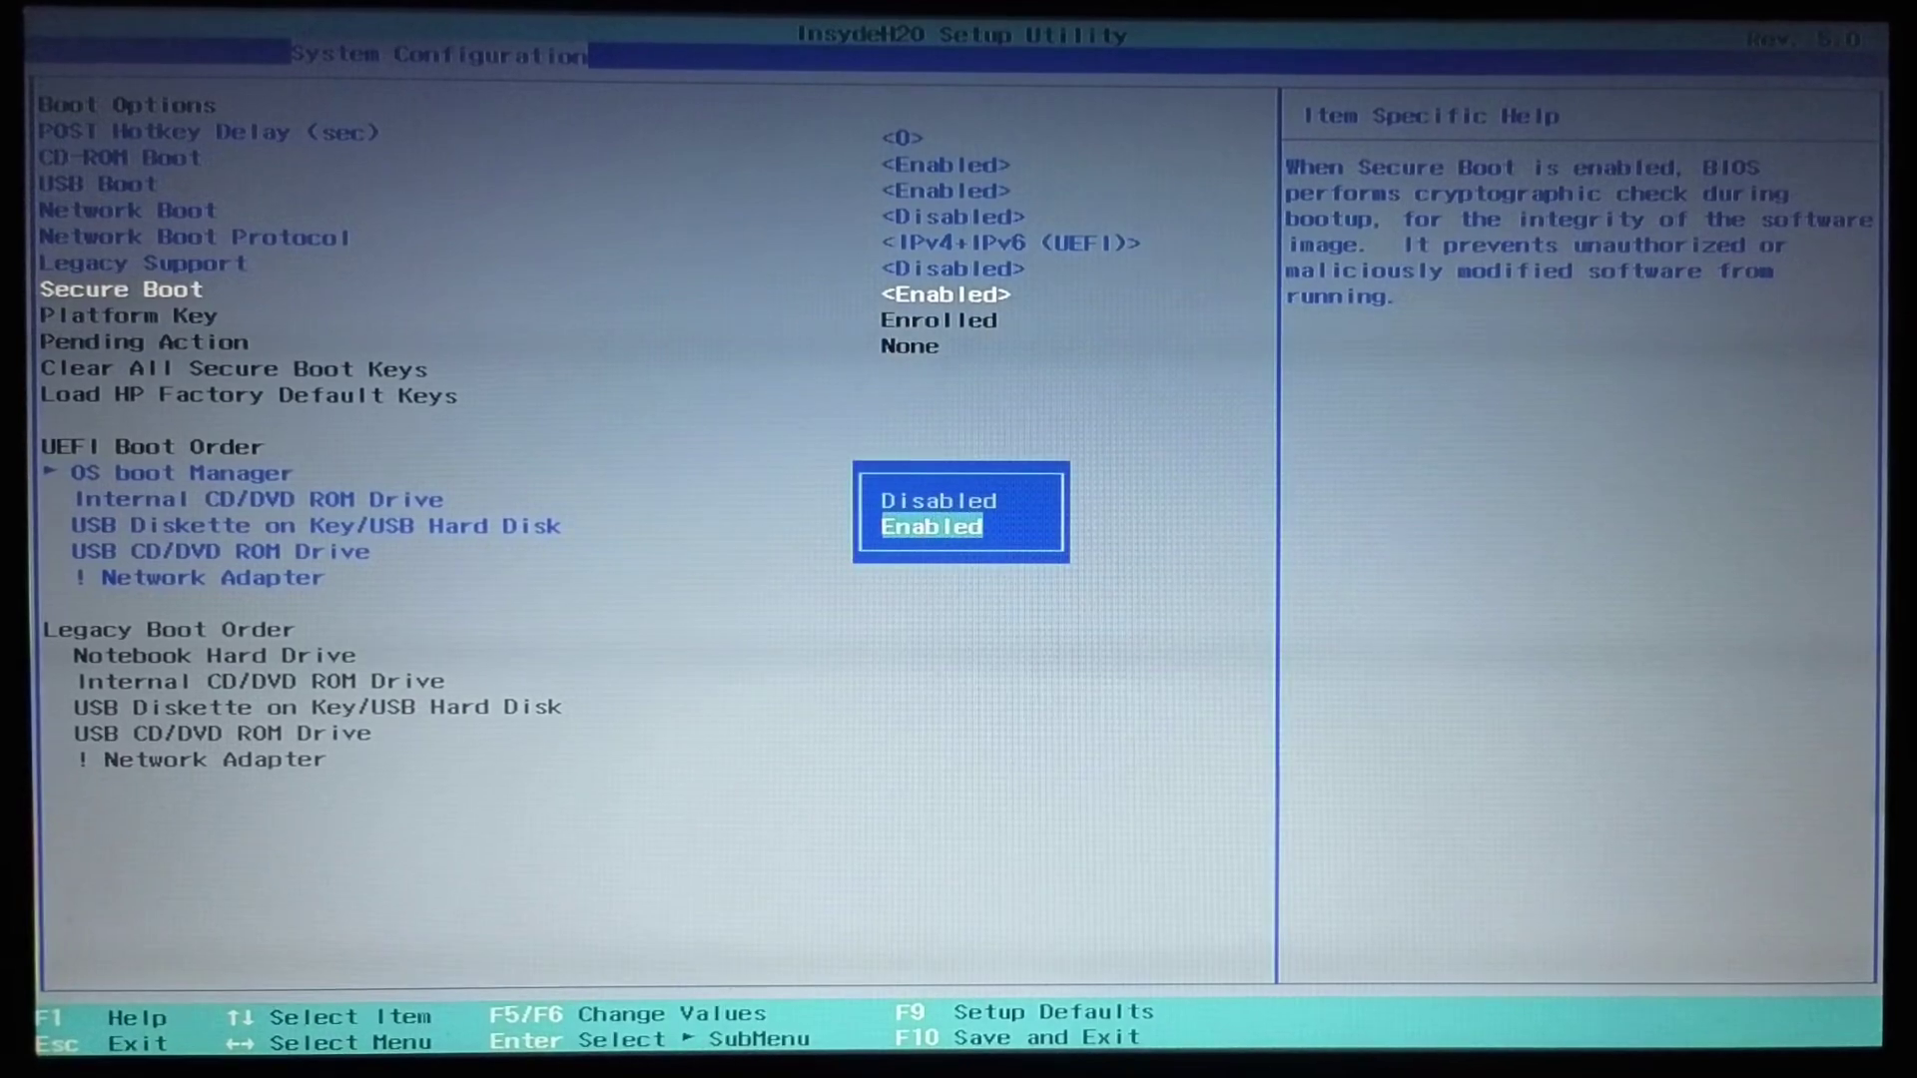
pyautogui.press('Up')
pyautogui.press('Return')
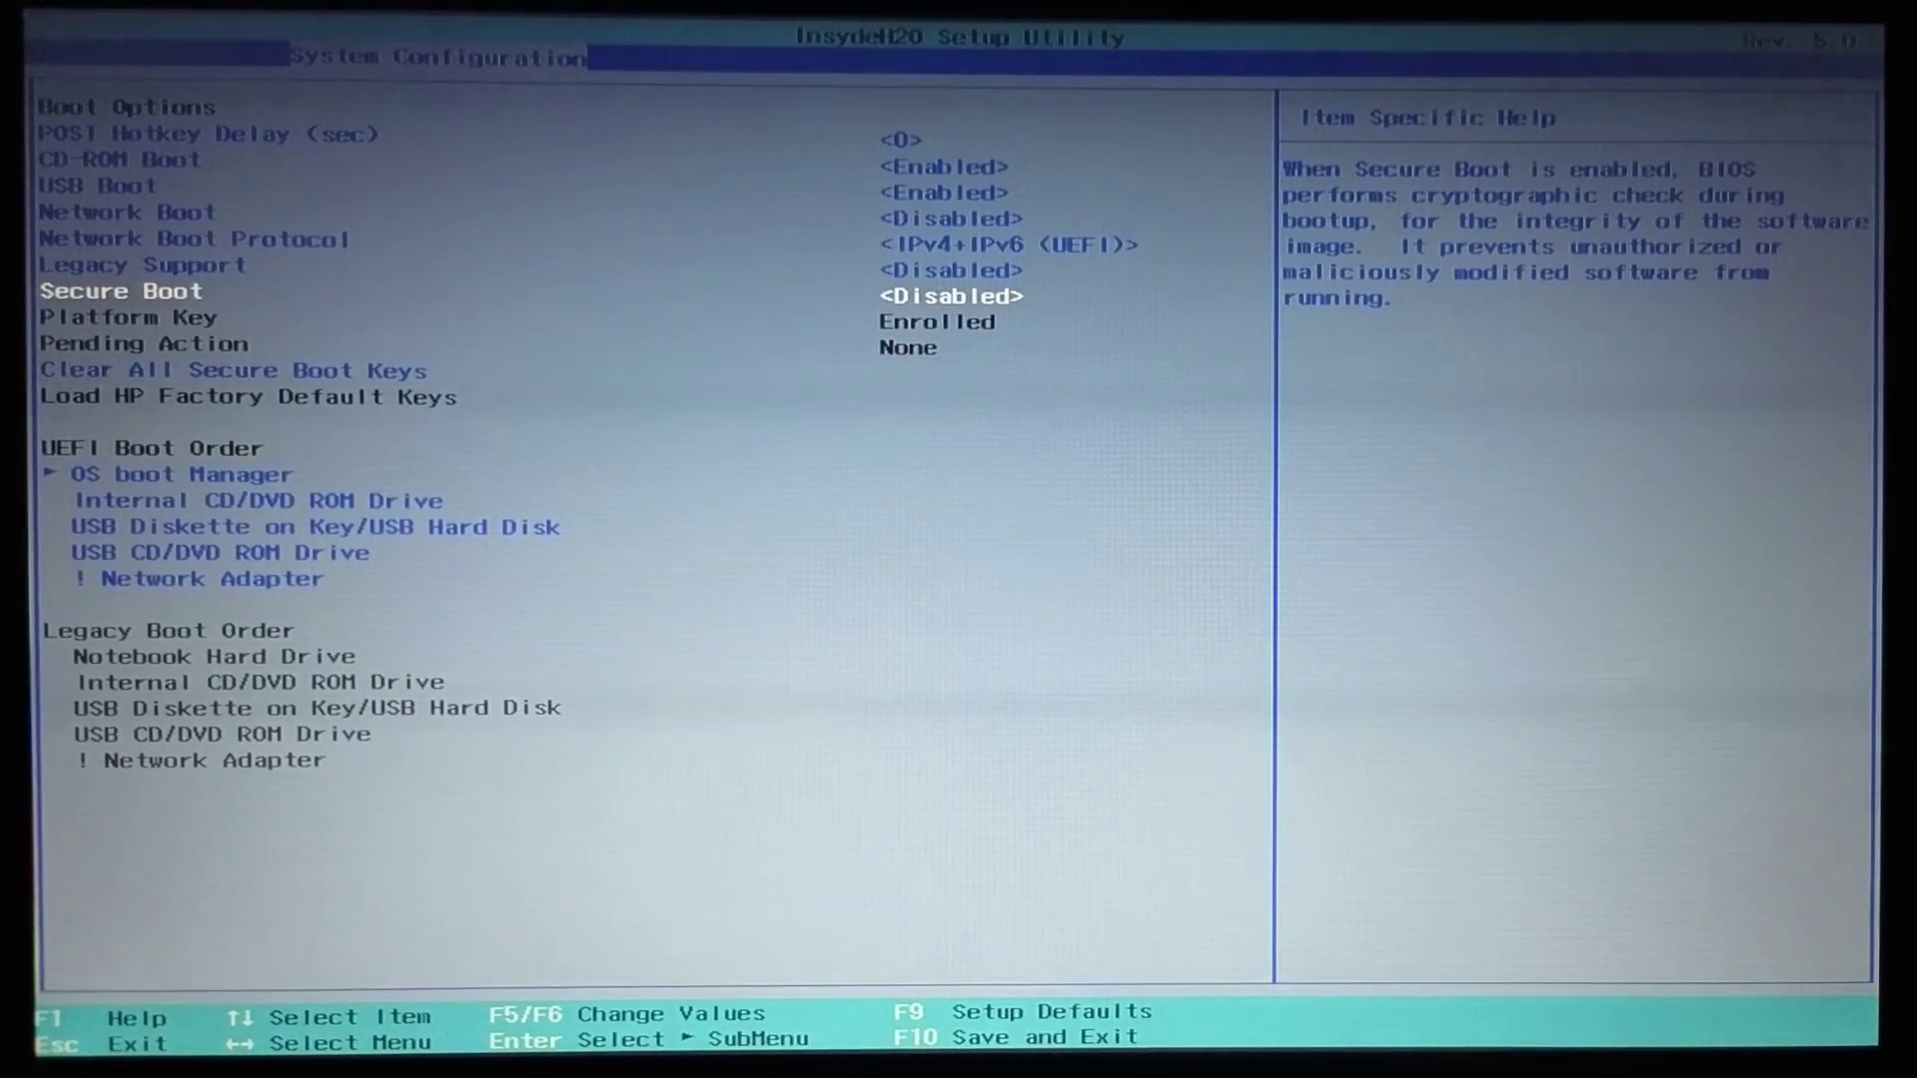
pyautogui.press('F10')
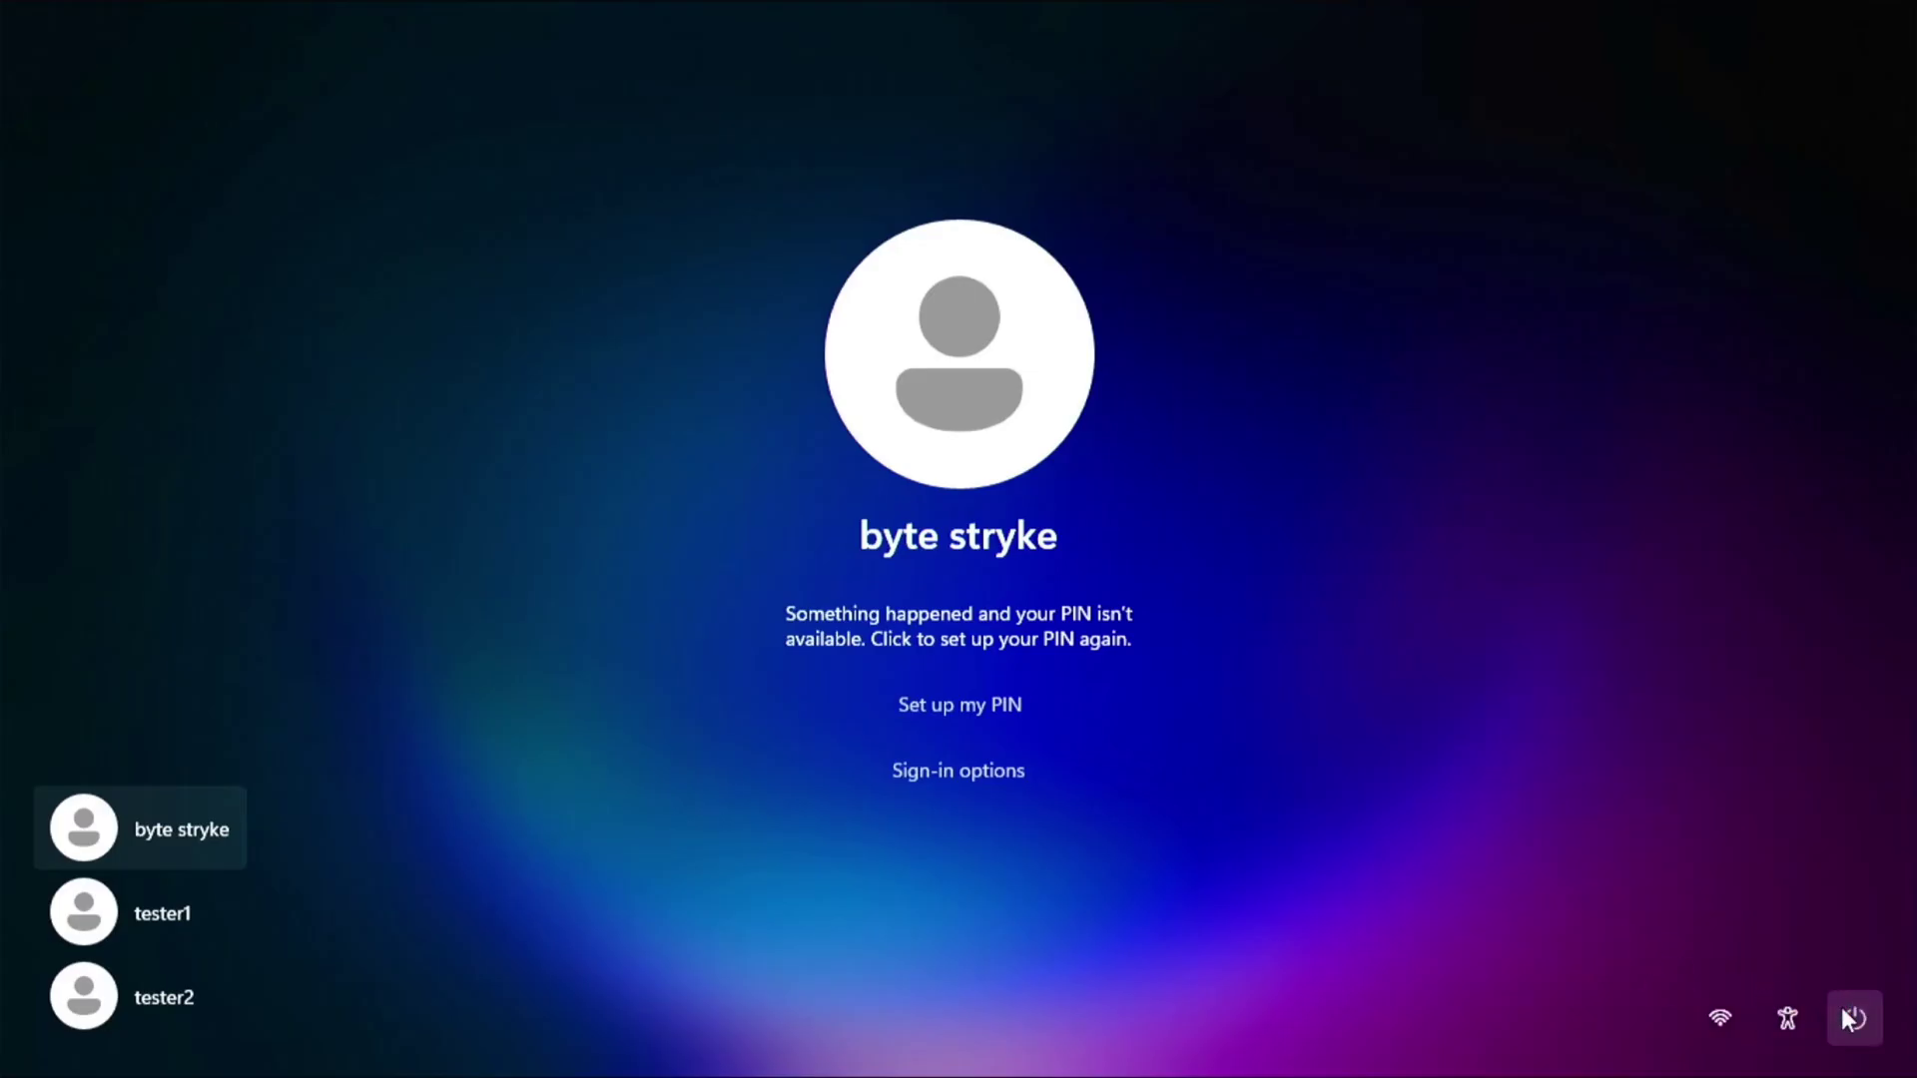
# Restart from the login screen's power menu, confirming Restart anyway, to boot into Kali Linux live.
pyautogui.click(1846, 1017)
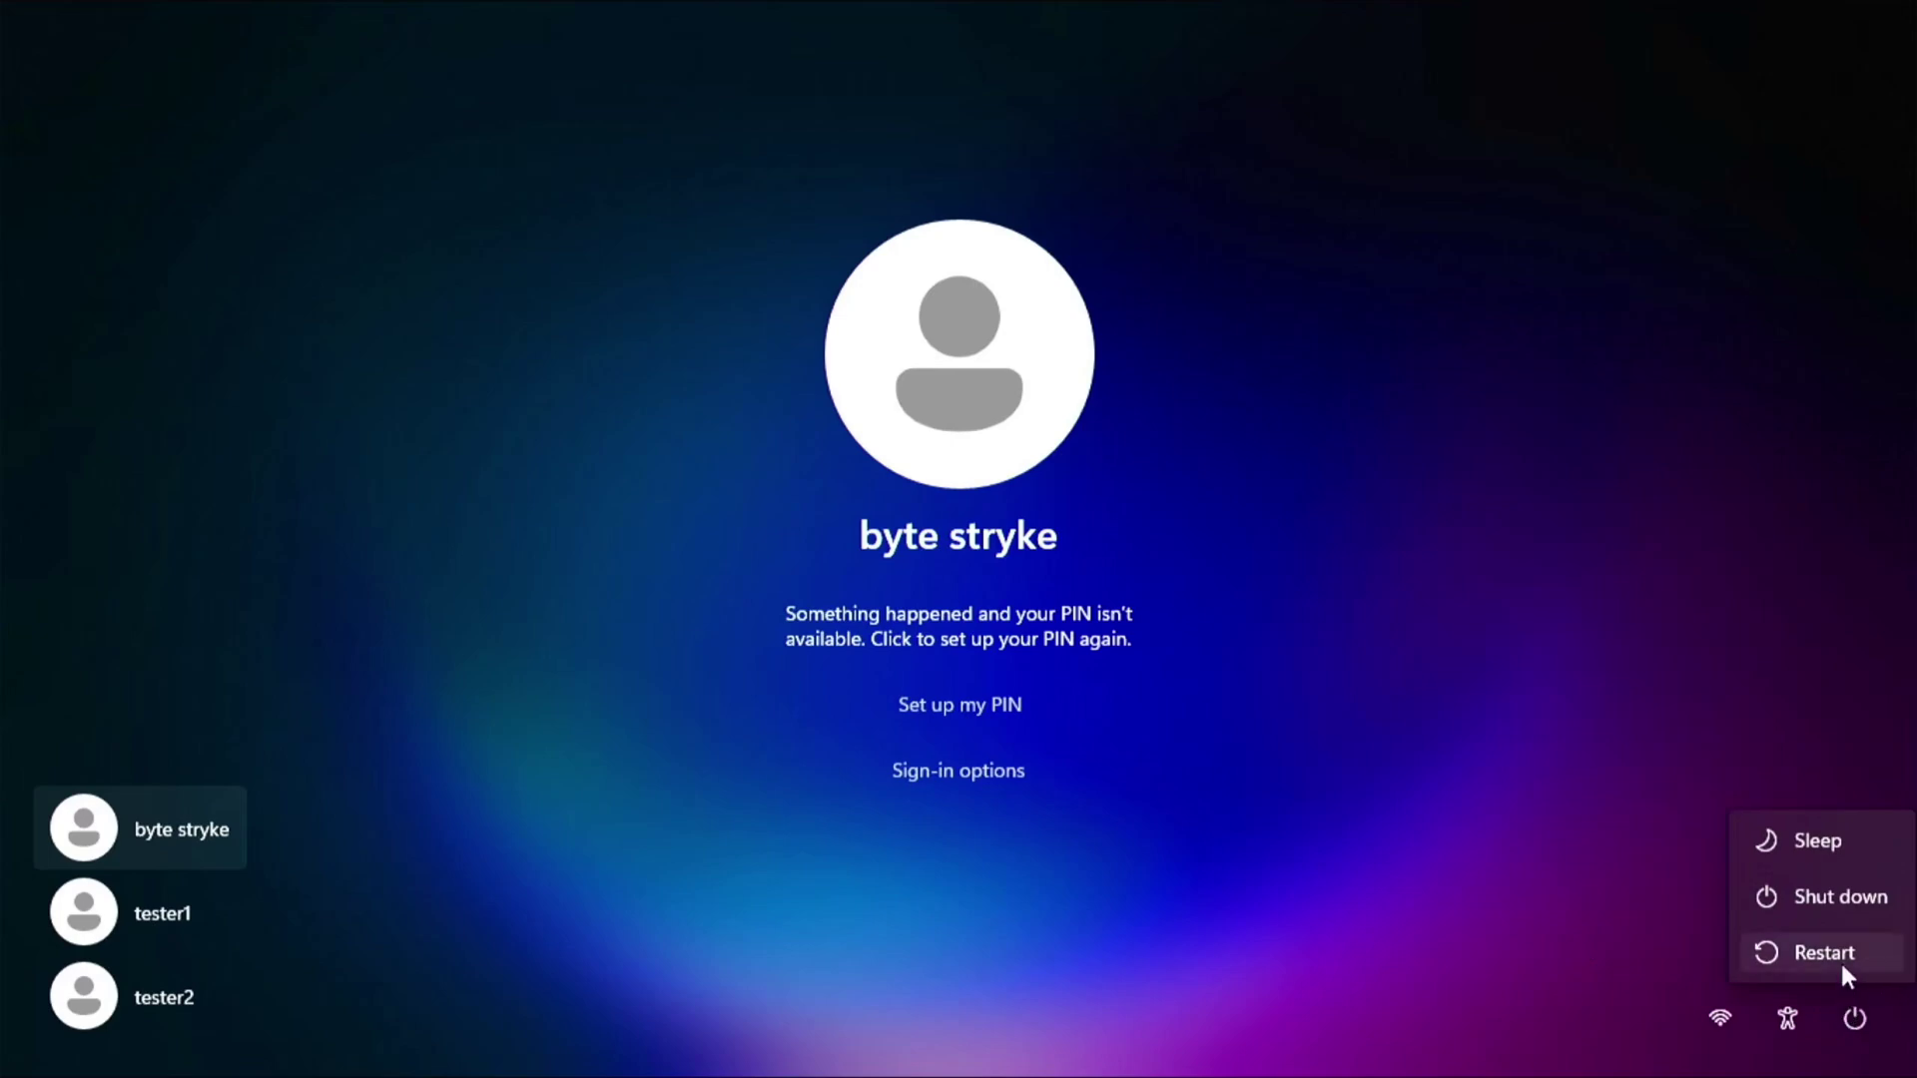
pyautogui.click(1843, 961)
pyautogui.click(1842, 958)
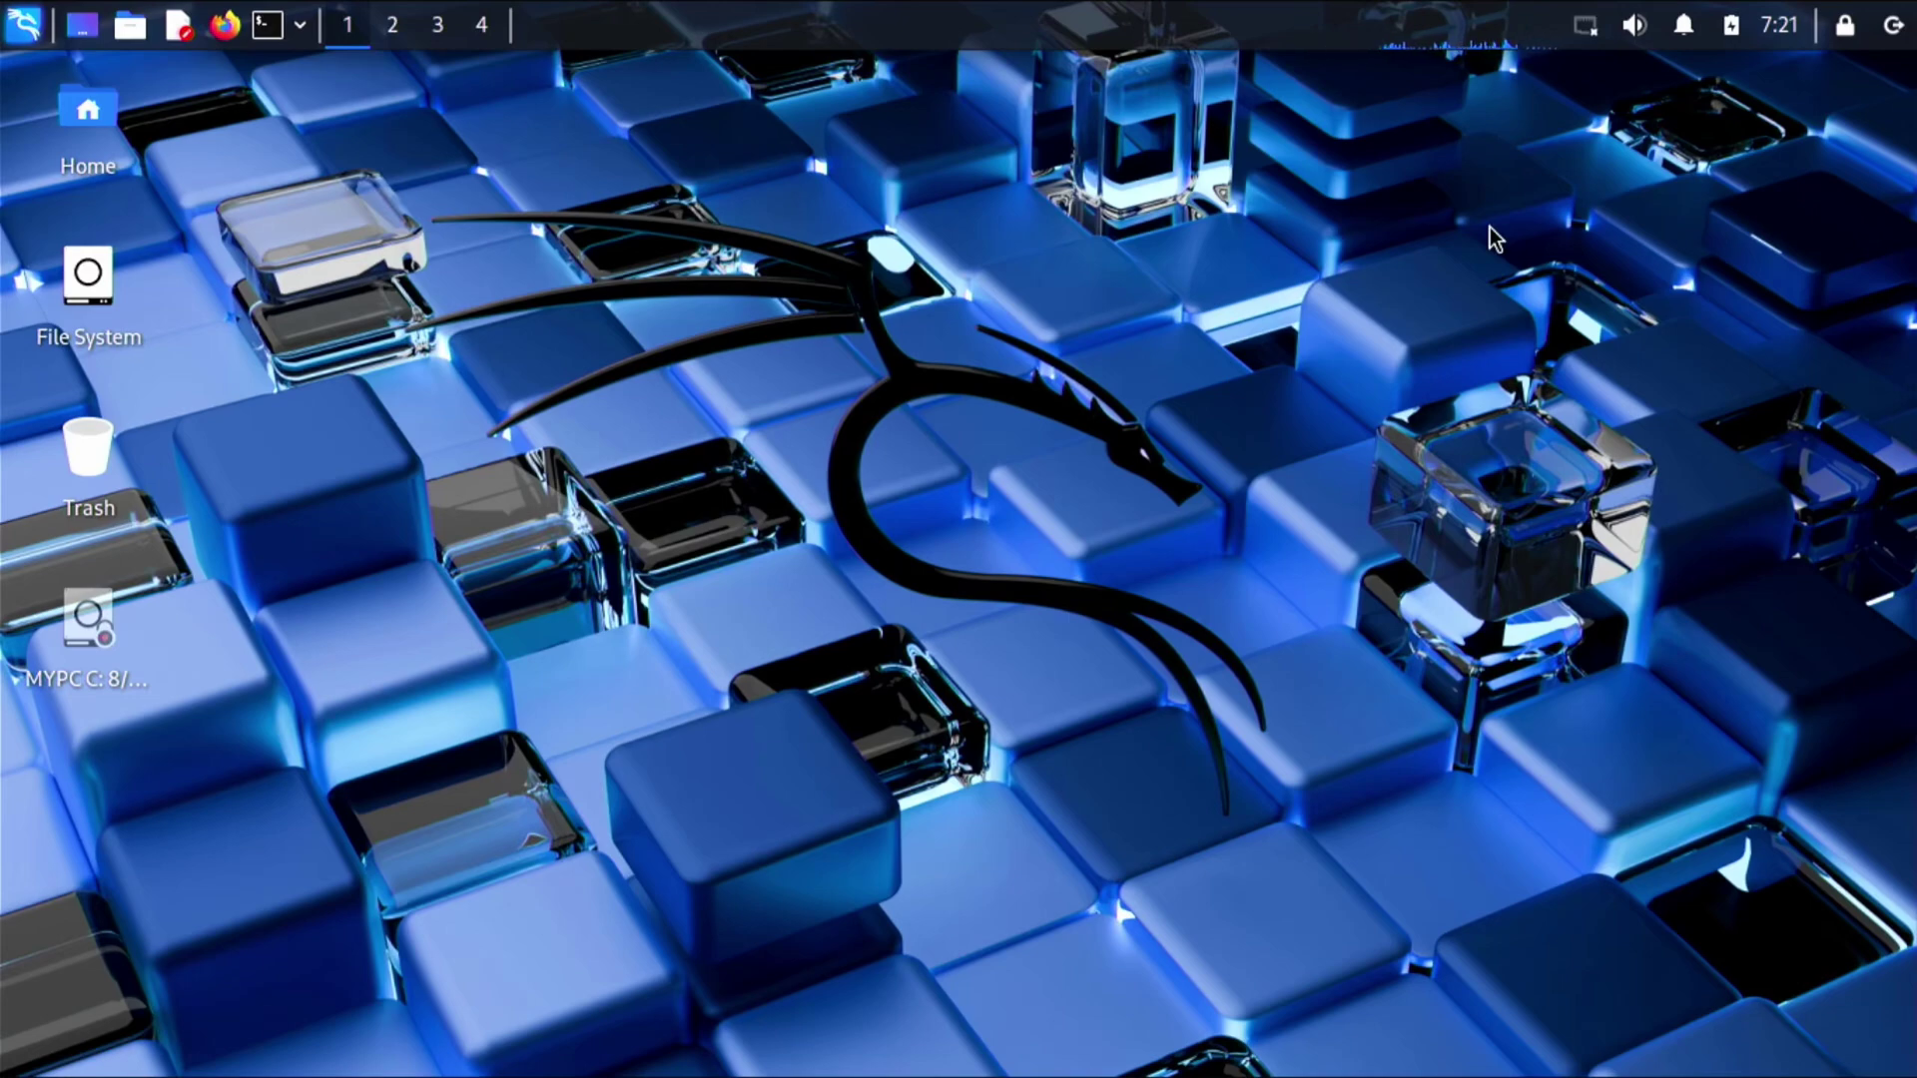
# Open a terminal and run sudo lsblk -f, showing sdb2 as the ext3 persistence partition.
pyautogui.click(267, 24)
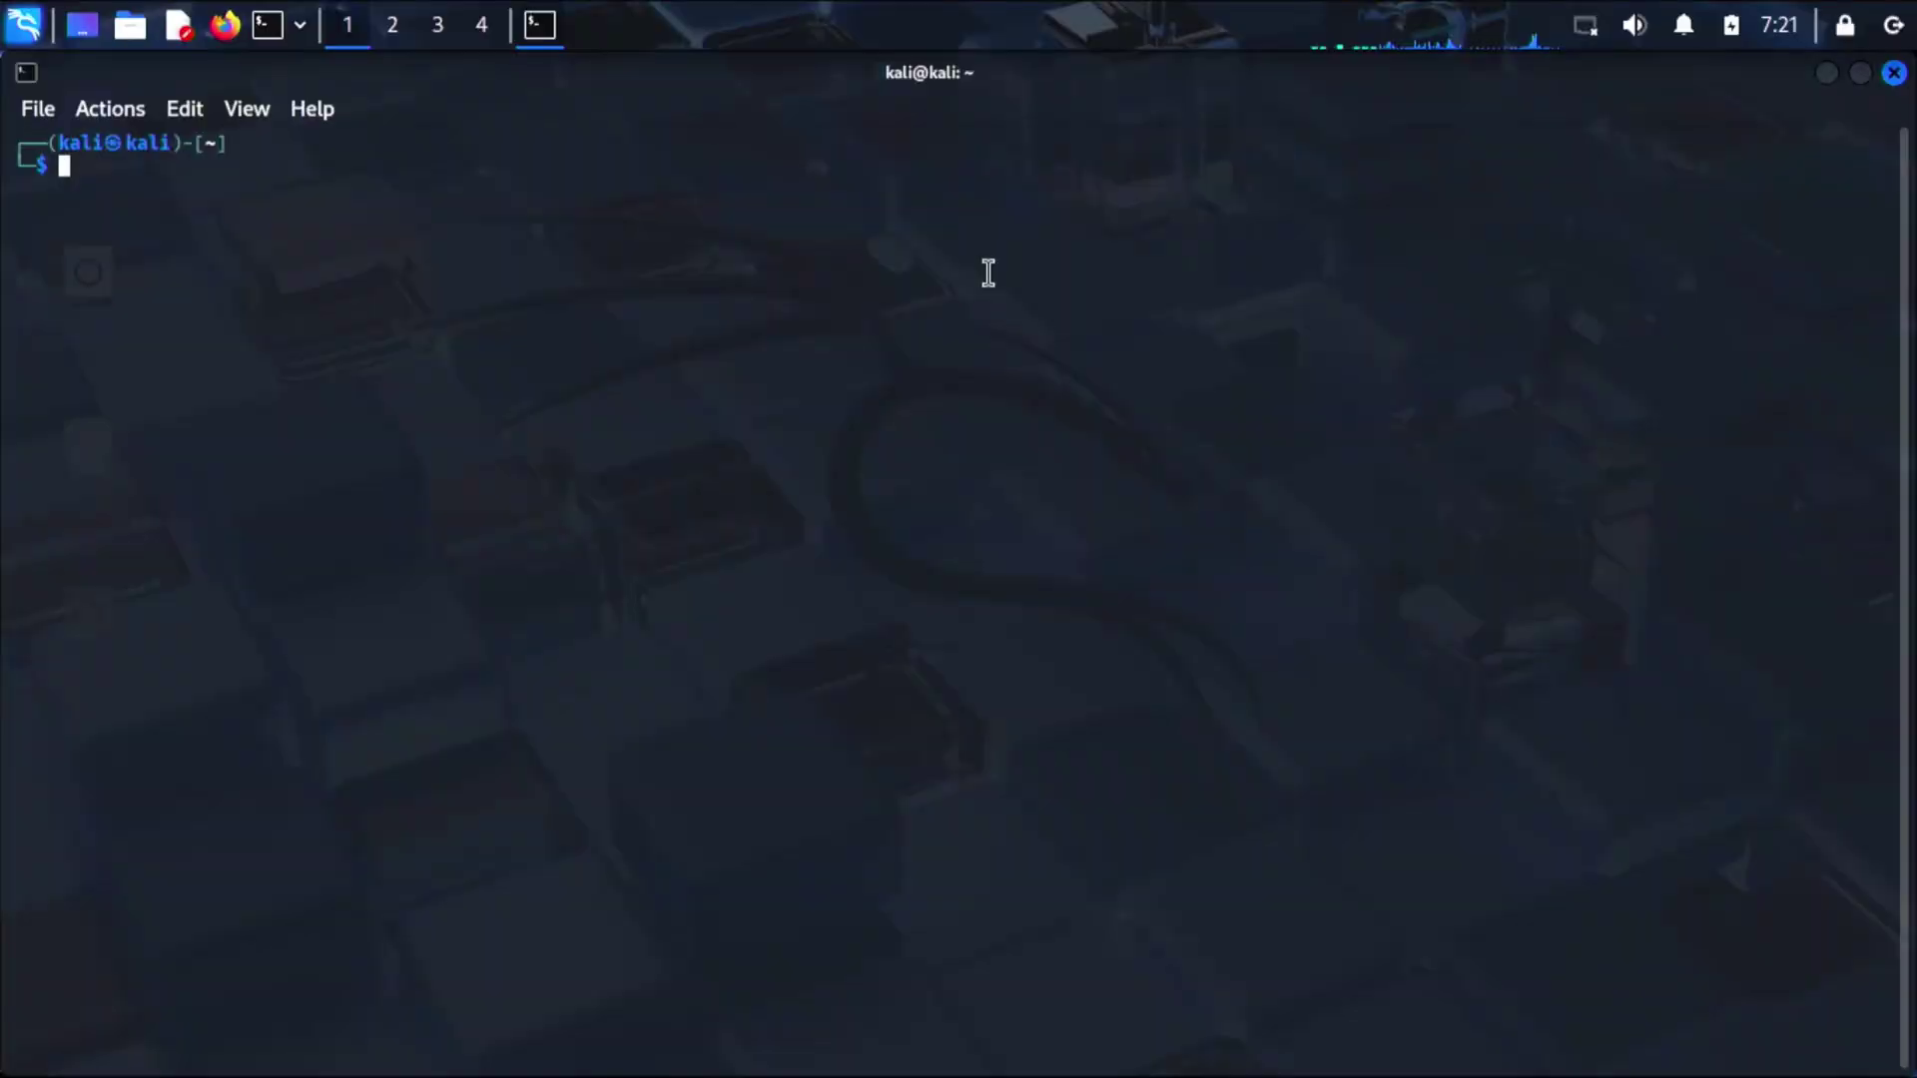
pyautogui.write('sudo -')
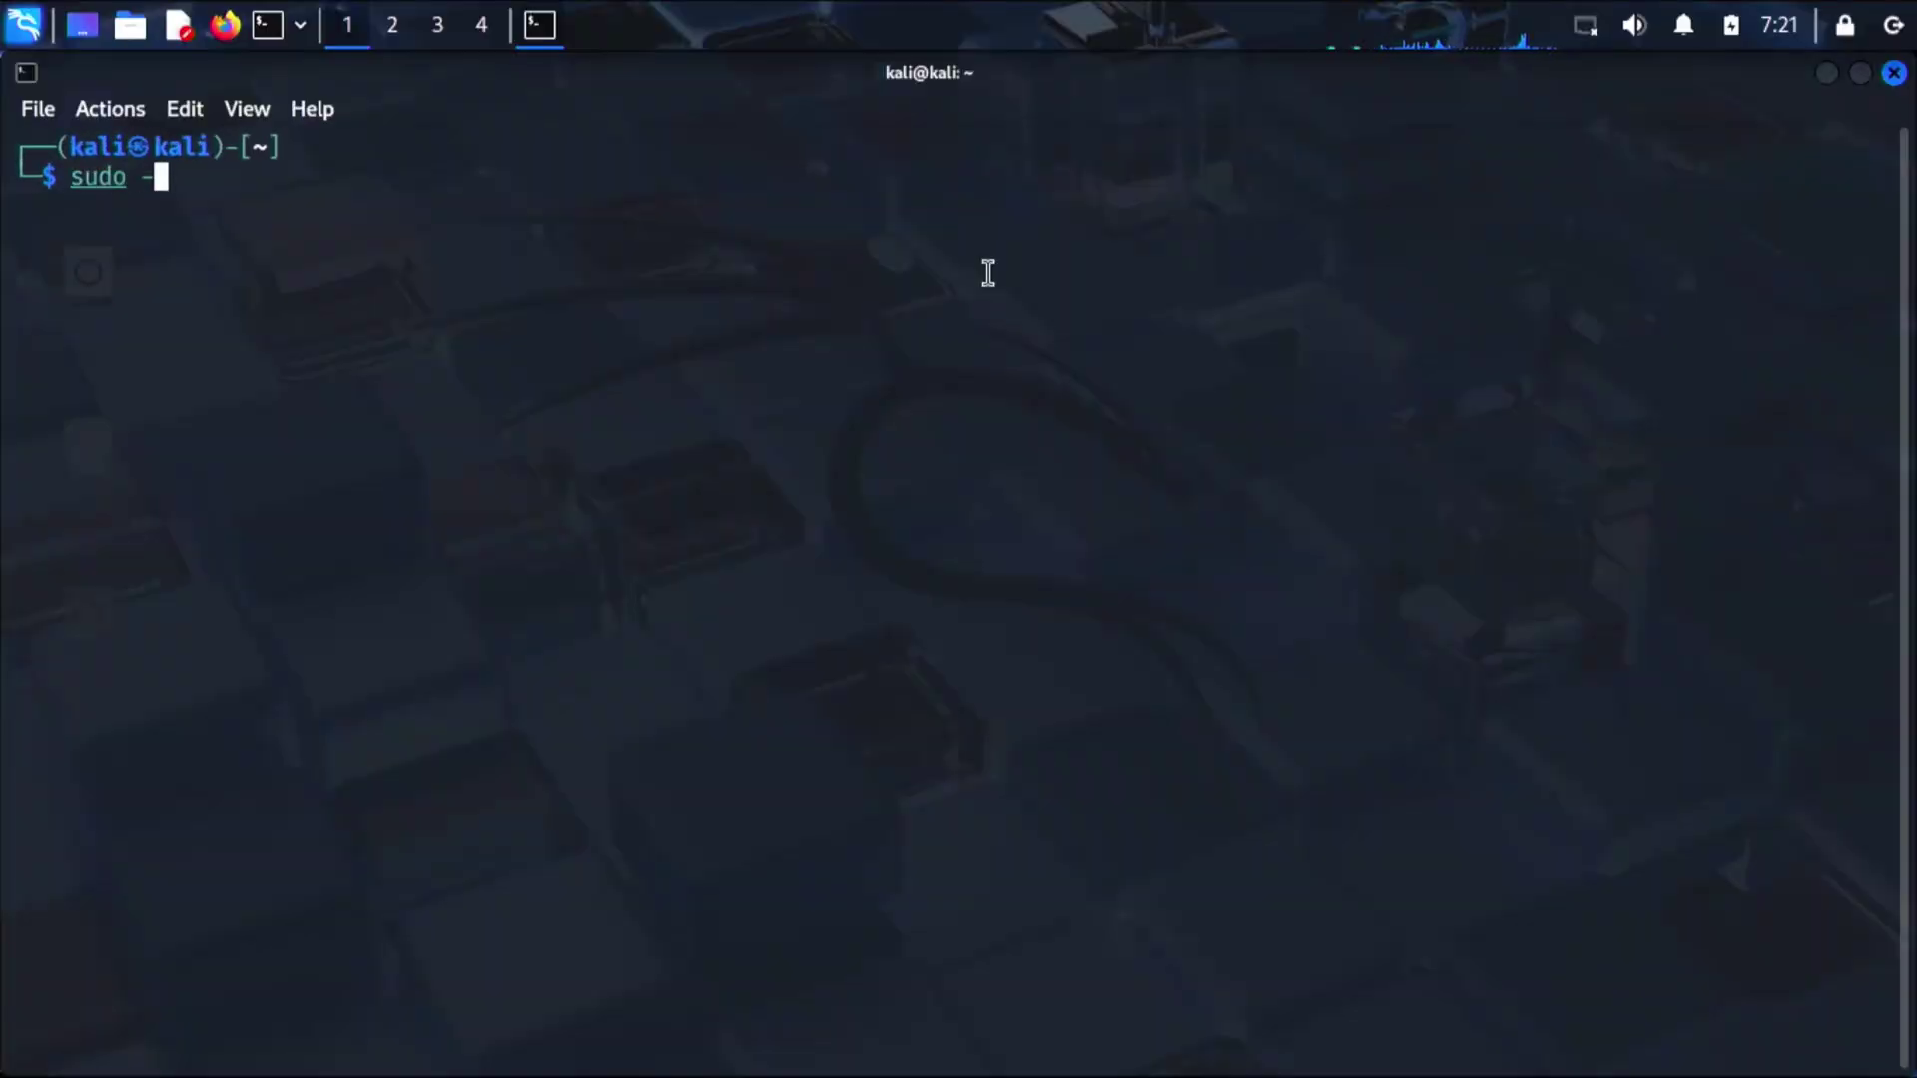
pyautogui.press('BackSpace')
pyautogui.press('BackSpace')
pyautogui.press('BackSpace')
pyautogui.press('BackSpace')
pyautogui.press('BackSpace')
pyautogui.write('sudo lsblk -f')
pyautogui.press('Return')
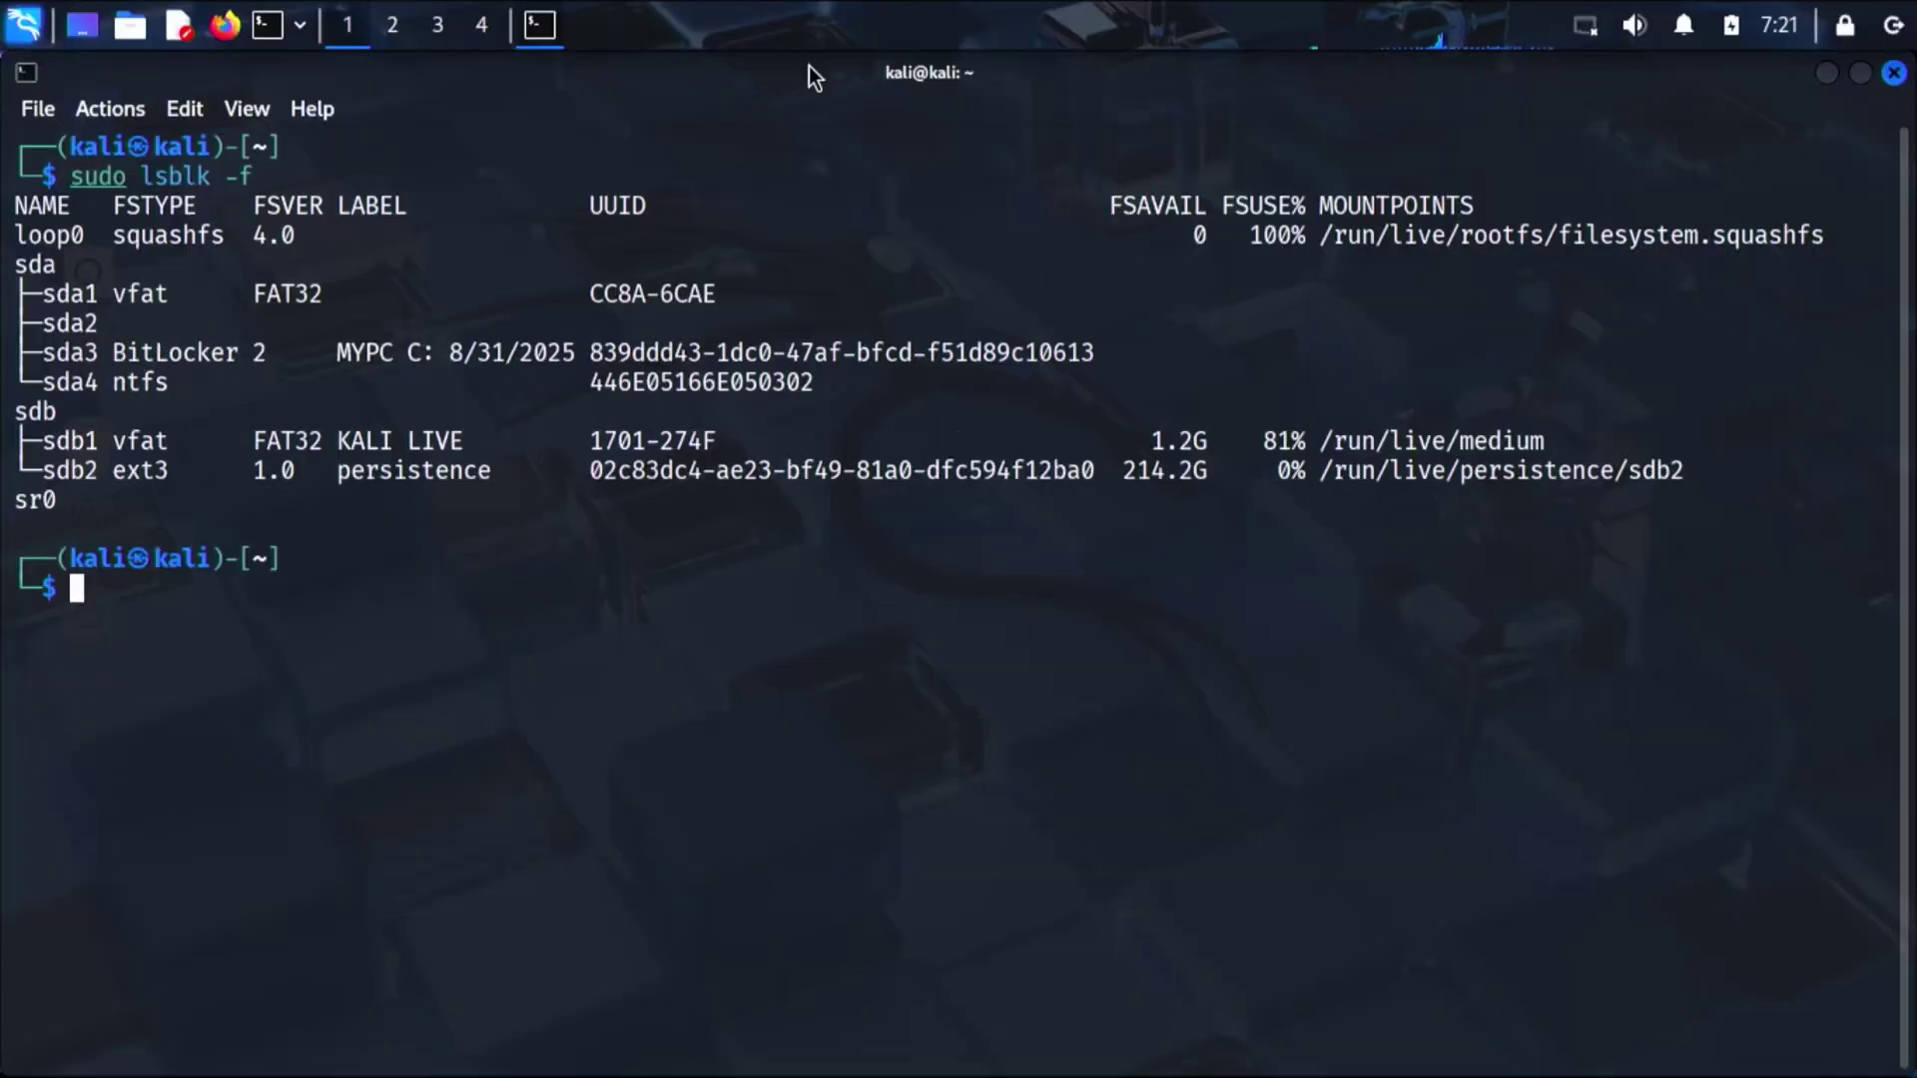
# Leave the encrypted MYPC drive locked and bring up the Kali Live log-out dialog.
pyautogui.doubleClick(808, 66)
pyautogui.doubleClick(72, 637)
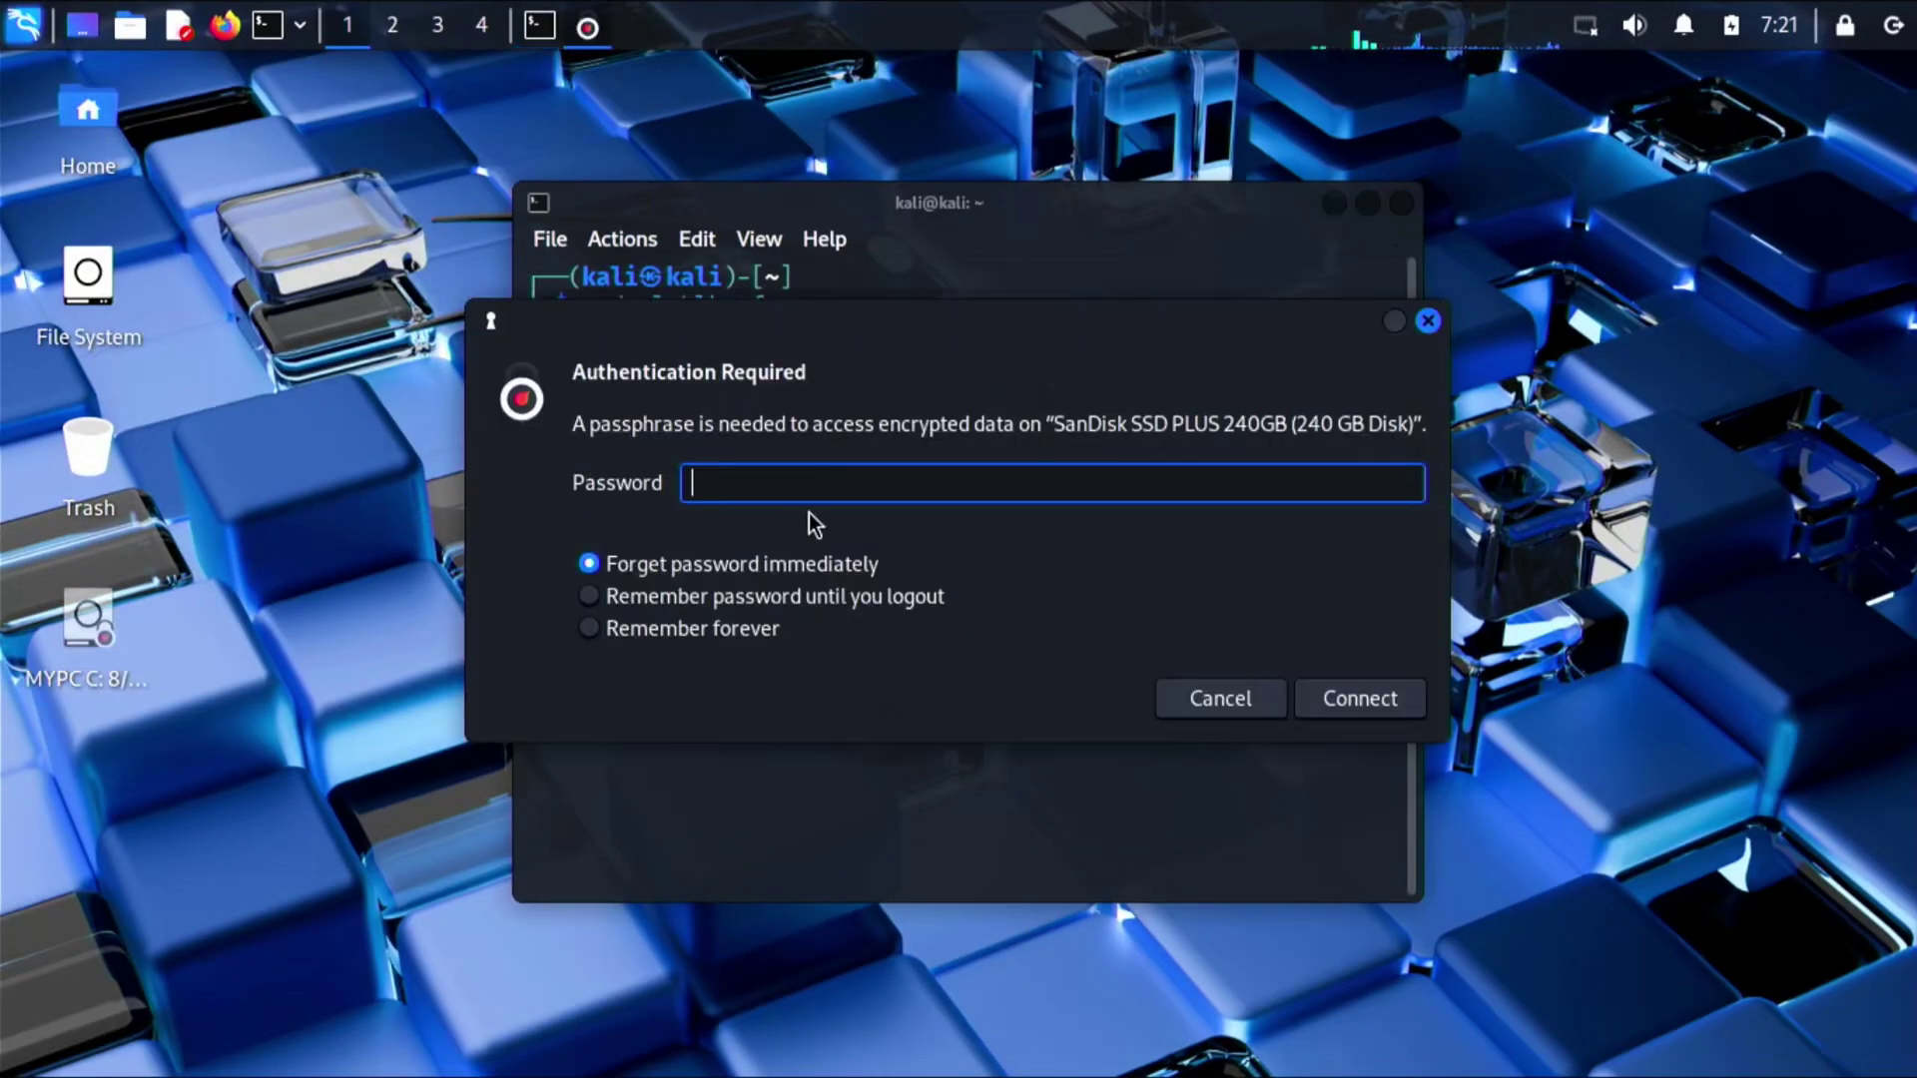
pyautogui.click(1250, 699)
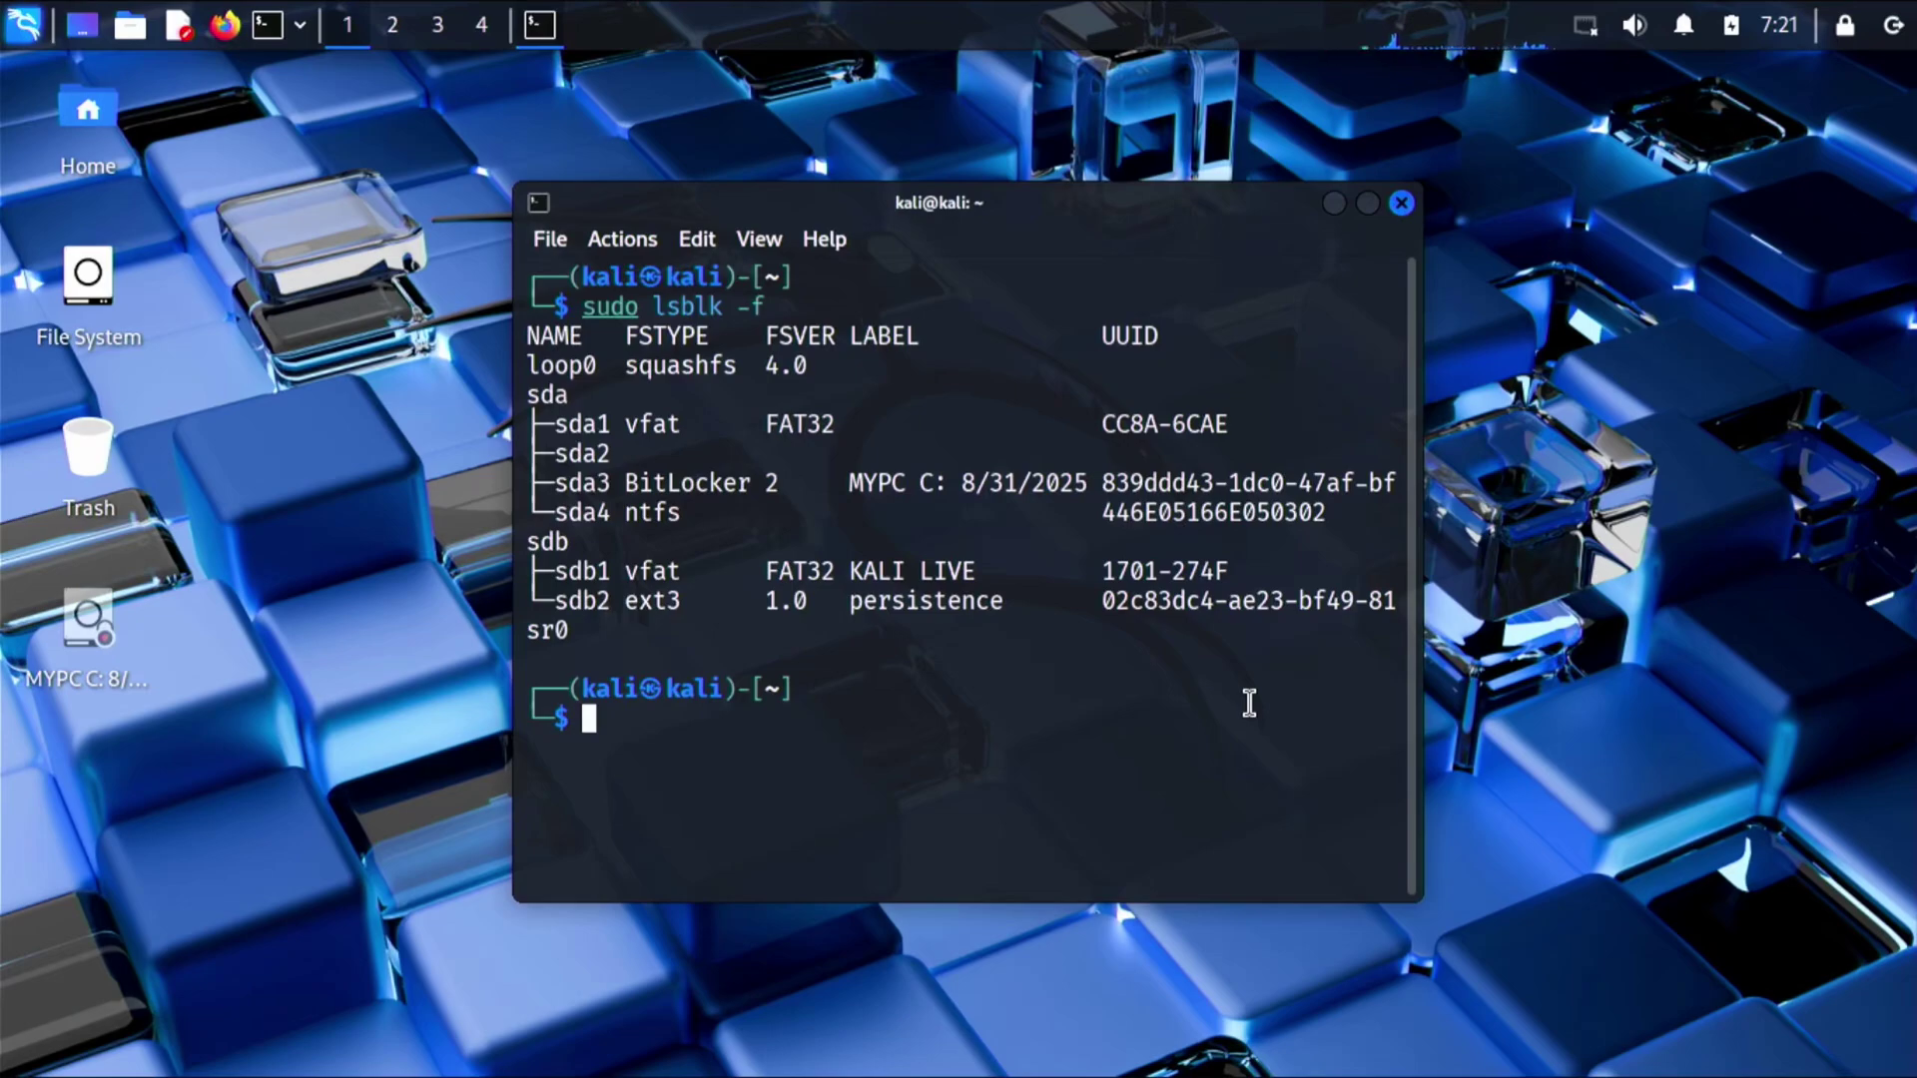
pyautogui.hotkey('ctrl', 'alt', 'Delete')
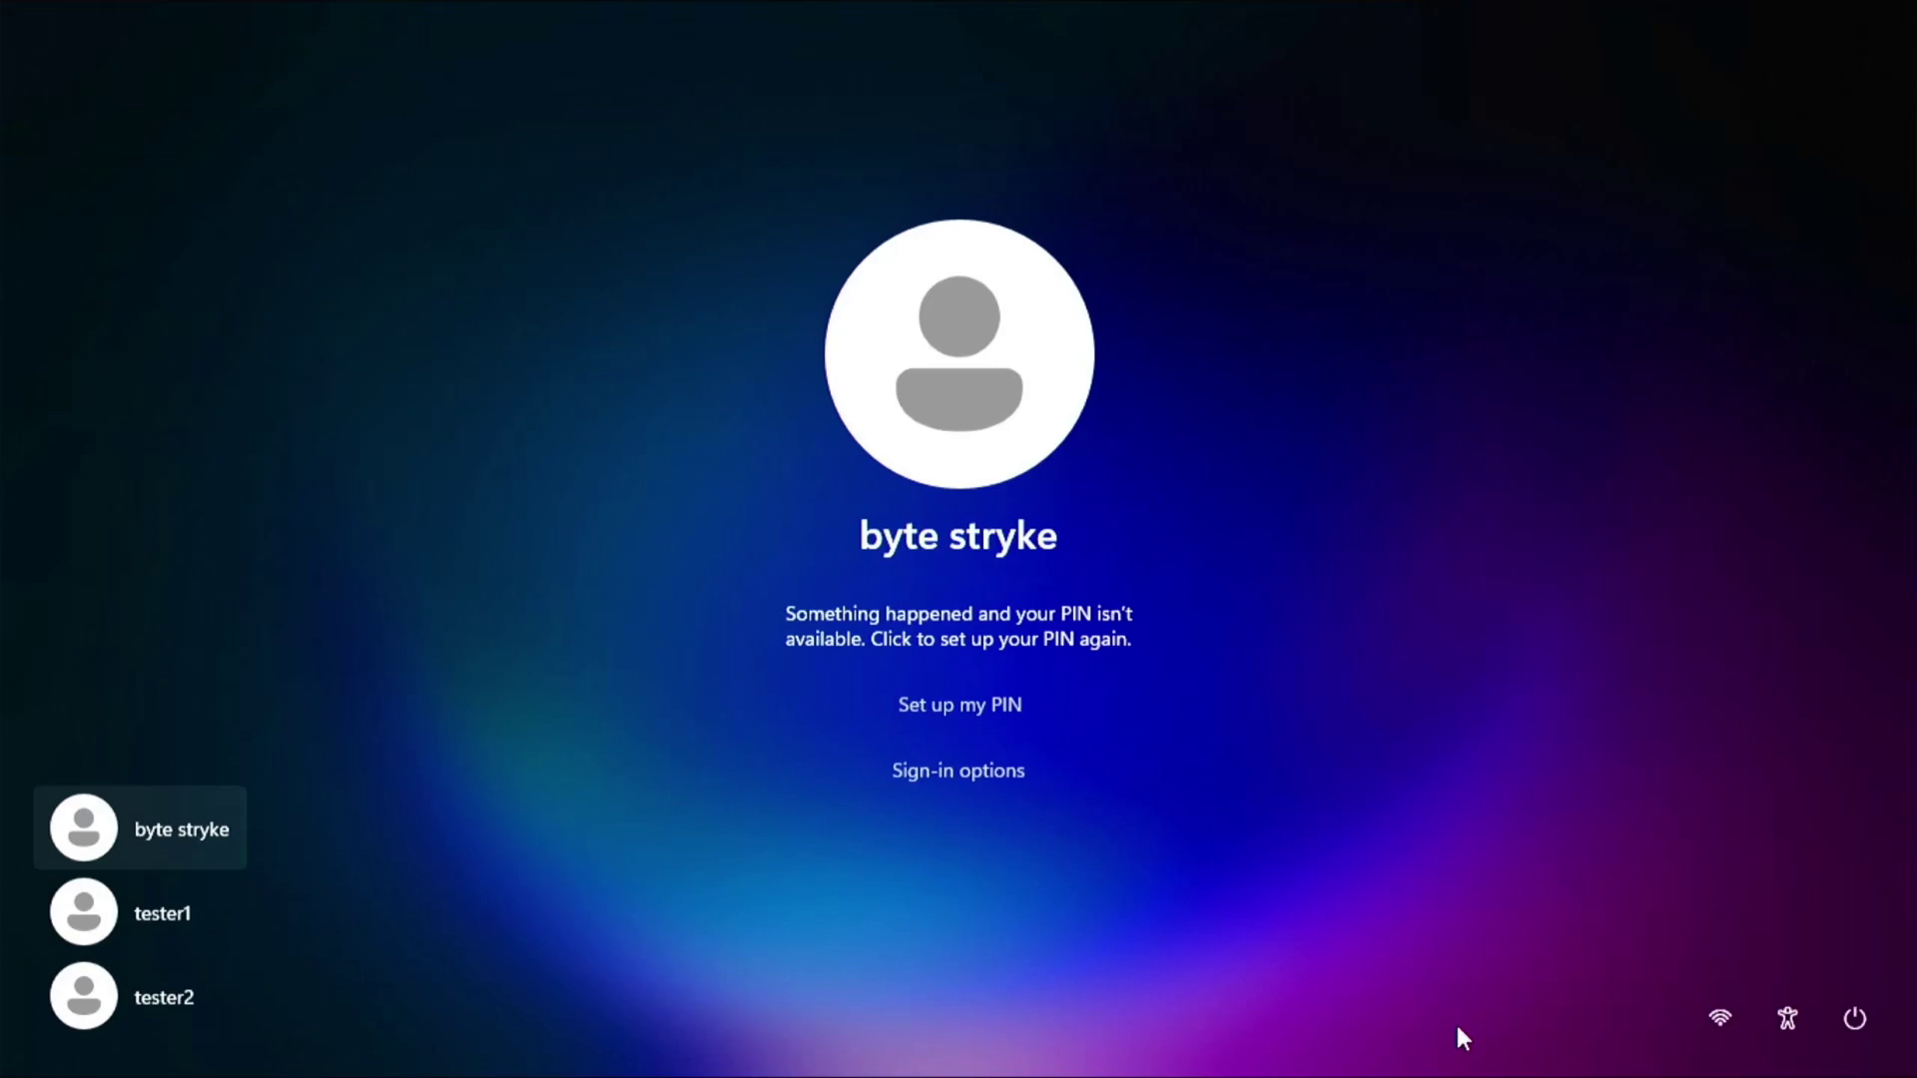
# Restart the PC from the login screen, confirming 'Restart anyway' past the unsaved-work warning.
pyautogui.click(1851, 1026)
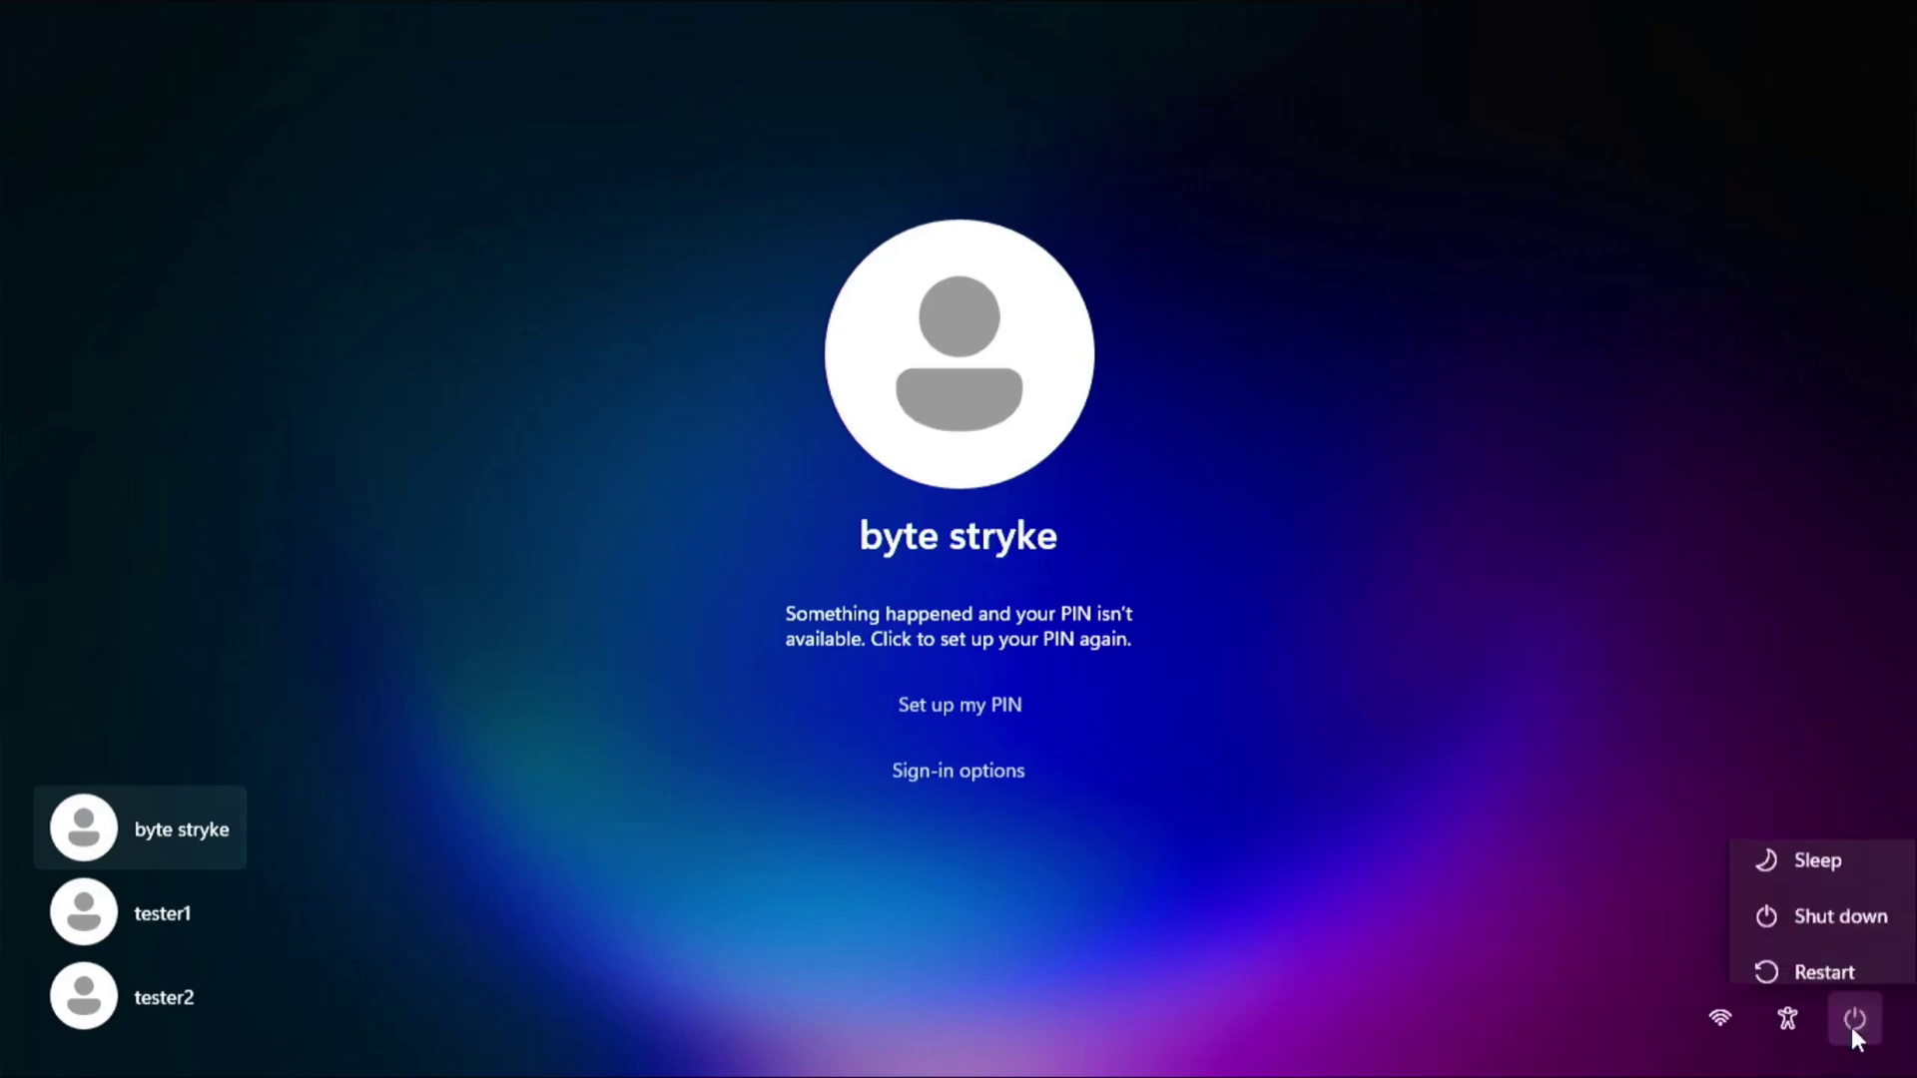
pyautogui.click(1848, 957)
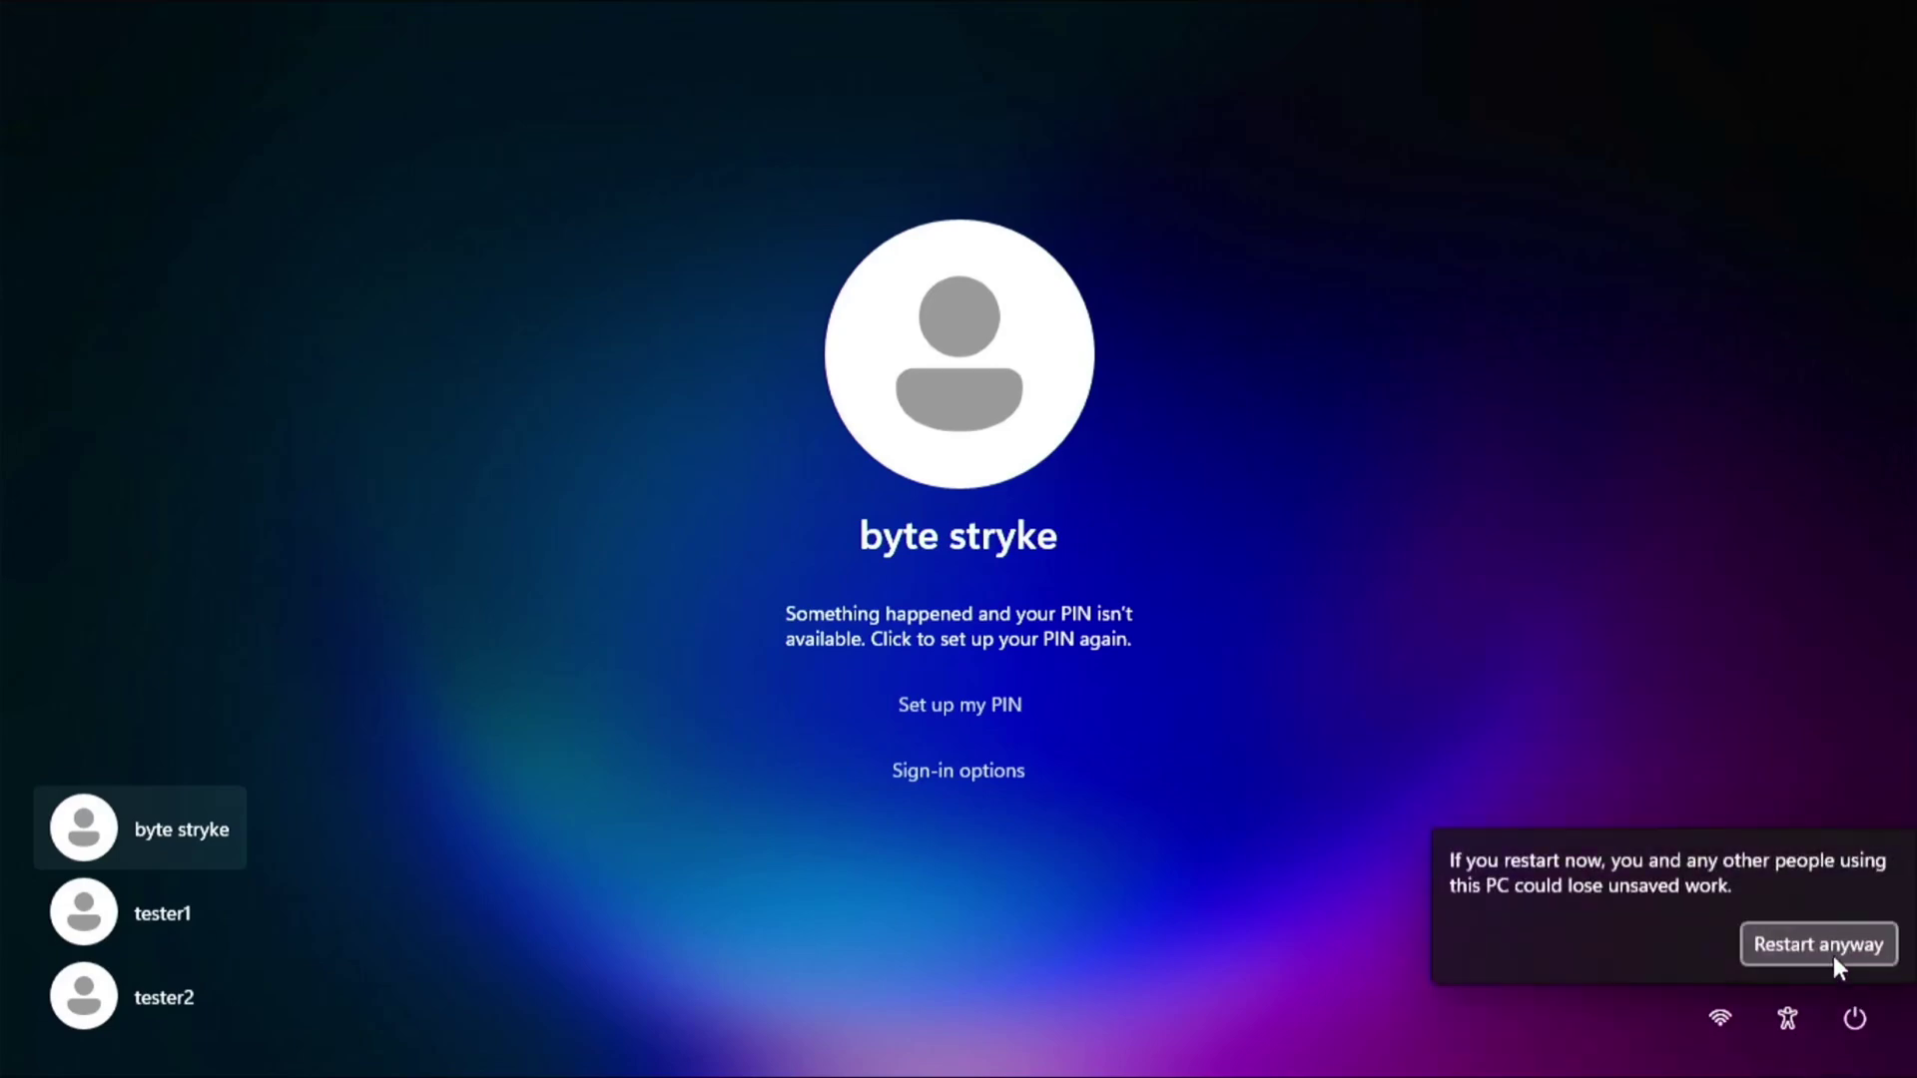
pyautogui.click(1827, 944)
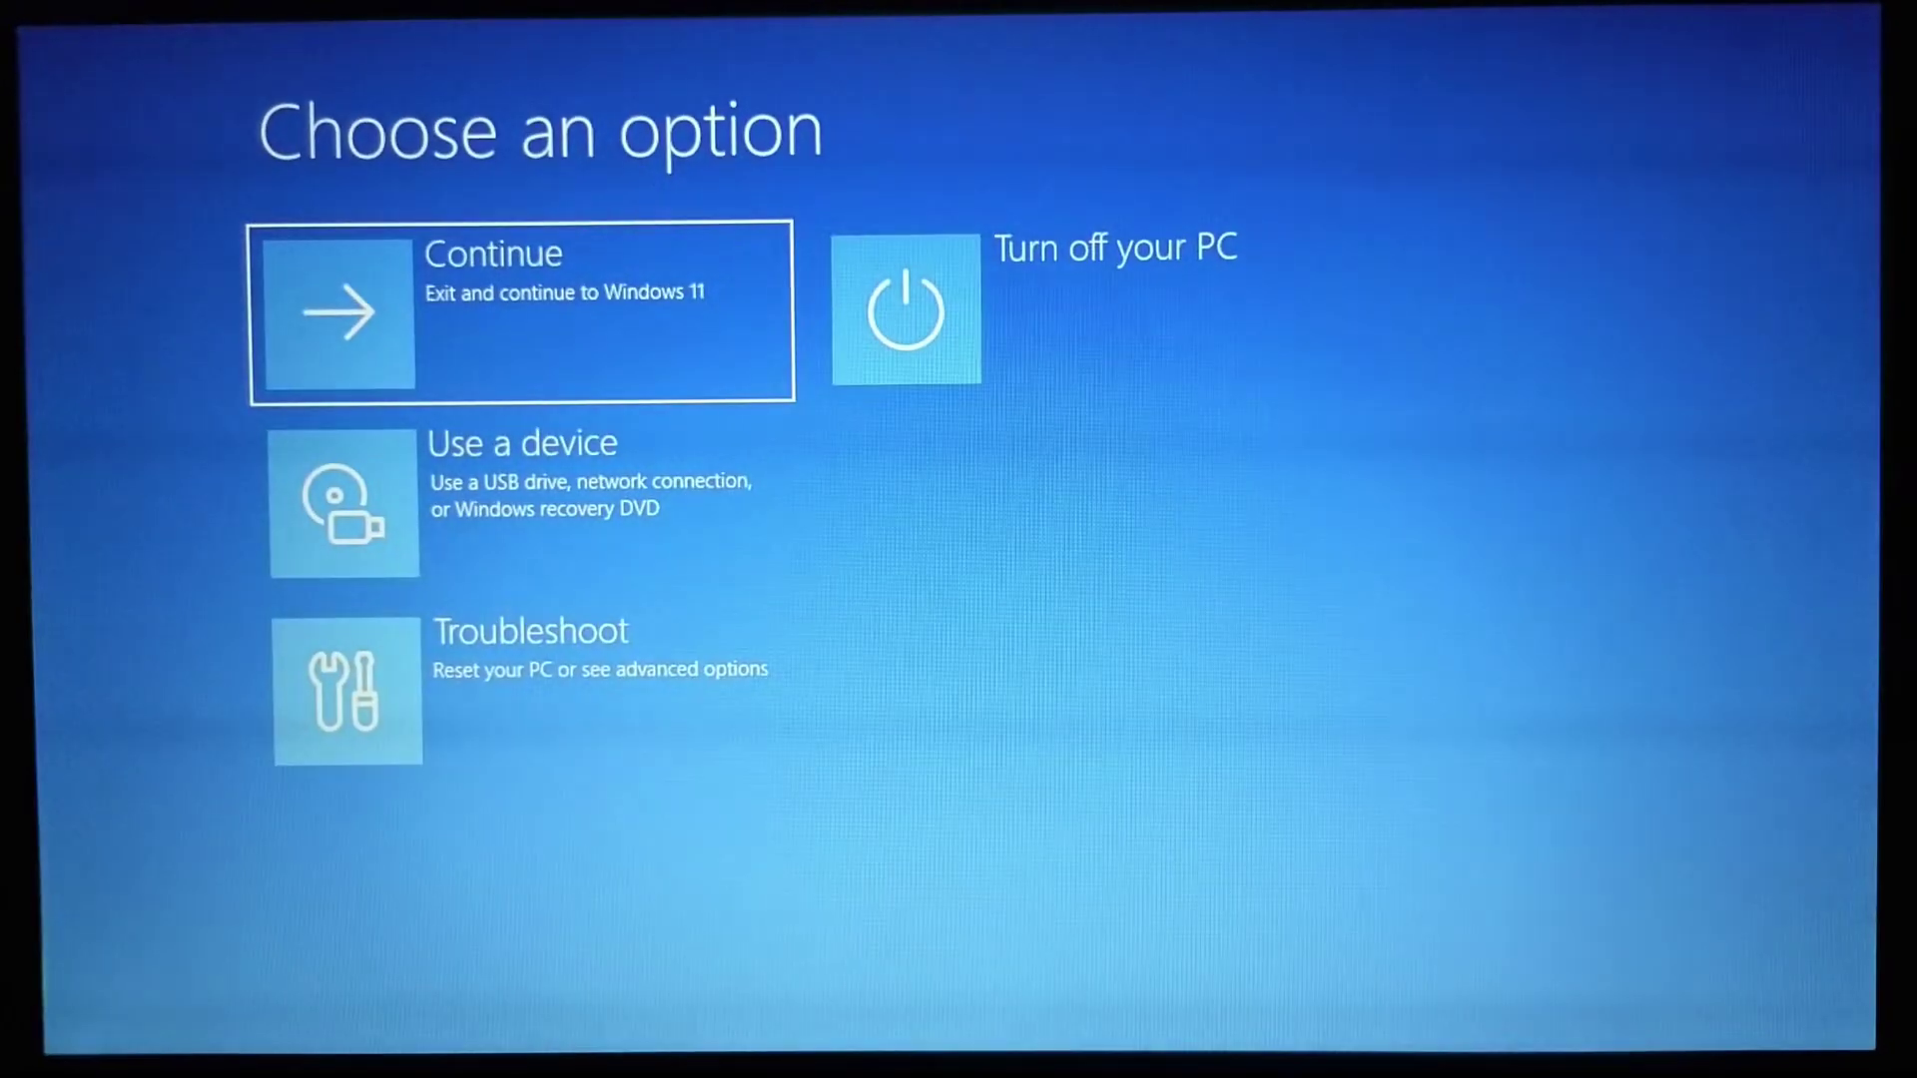
# Restart into the UEFI firmware settings via Troubleshoot > Advanced options and enter BIOS setup.
pyautogui.press('Down')
pyautogui.press('Down')
pyautogui.press('Return')
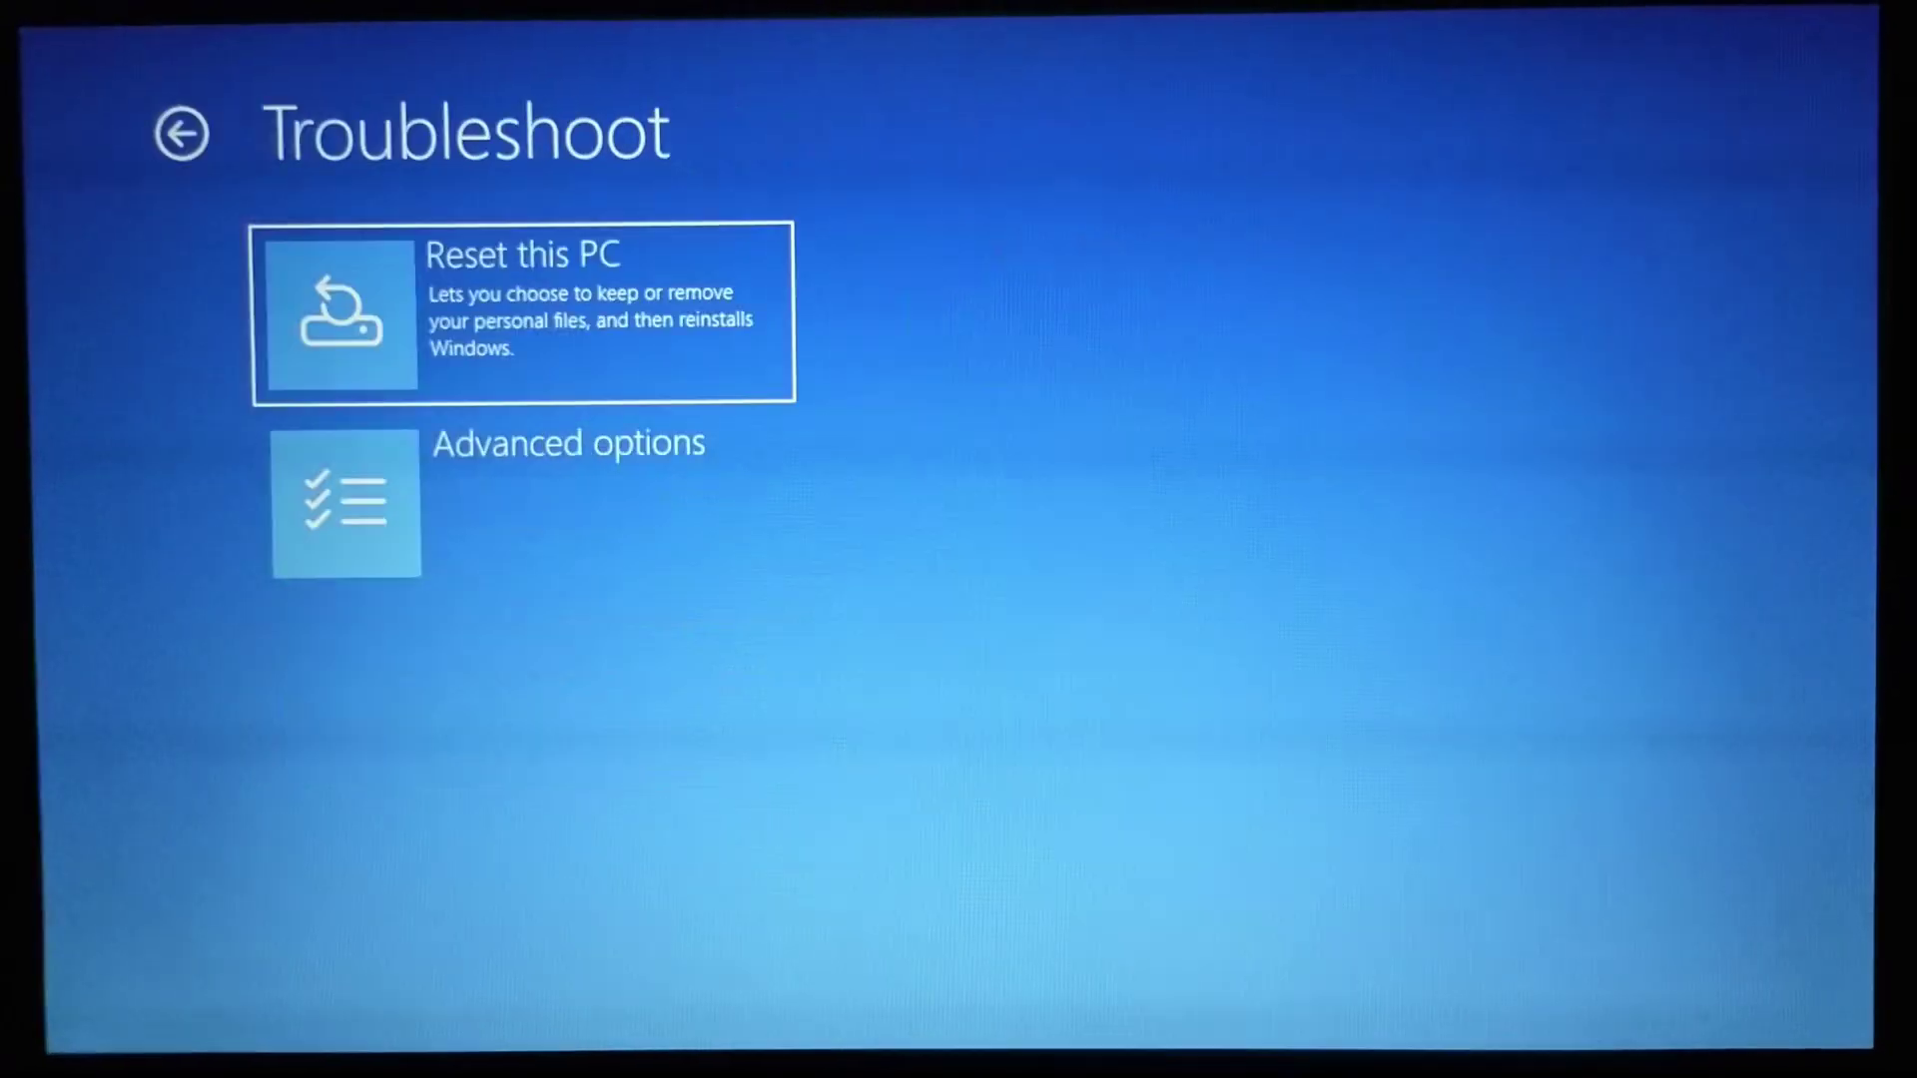
pyautogui.press('Down')
pyautogui.press('Return')
pyautogui.press('Right')
pyautogui.press('Down')
pyautogui.press('Return')
pyautogui.press('Return')
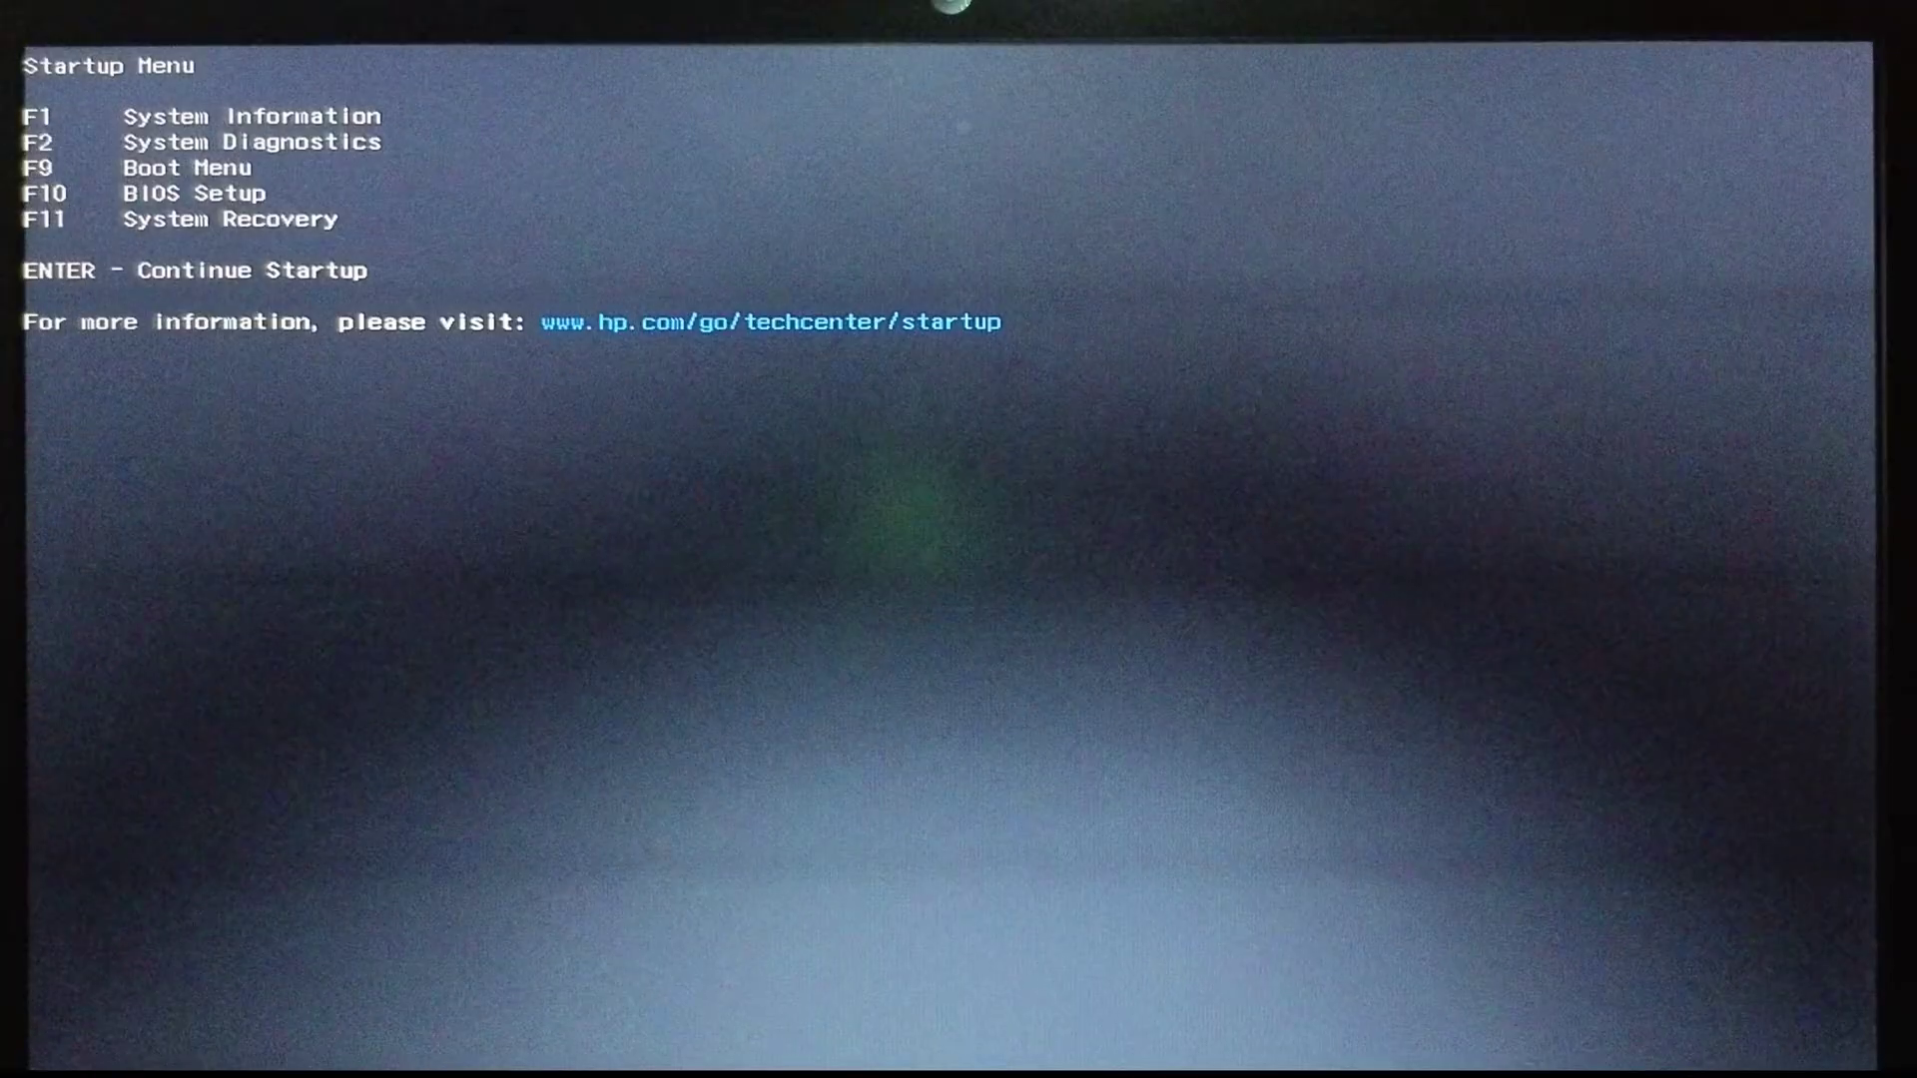
pyautogui.press('F10')
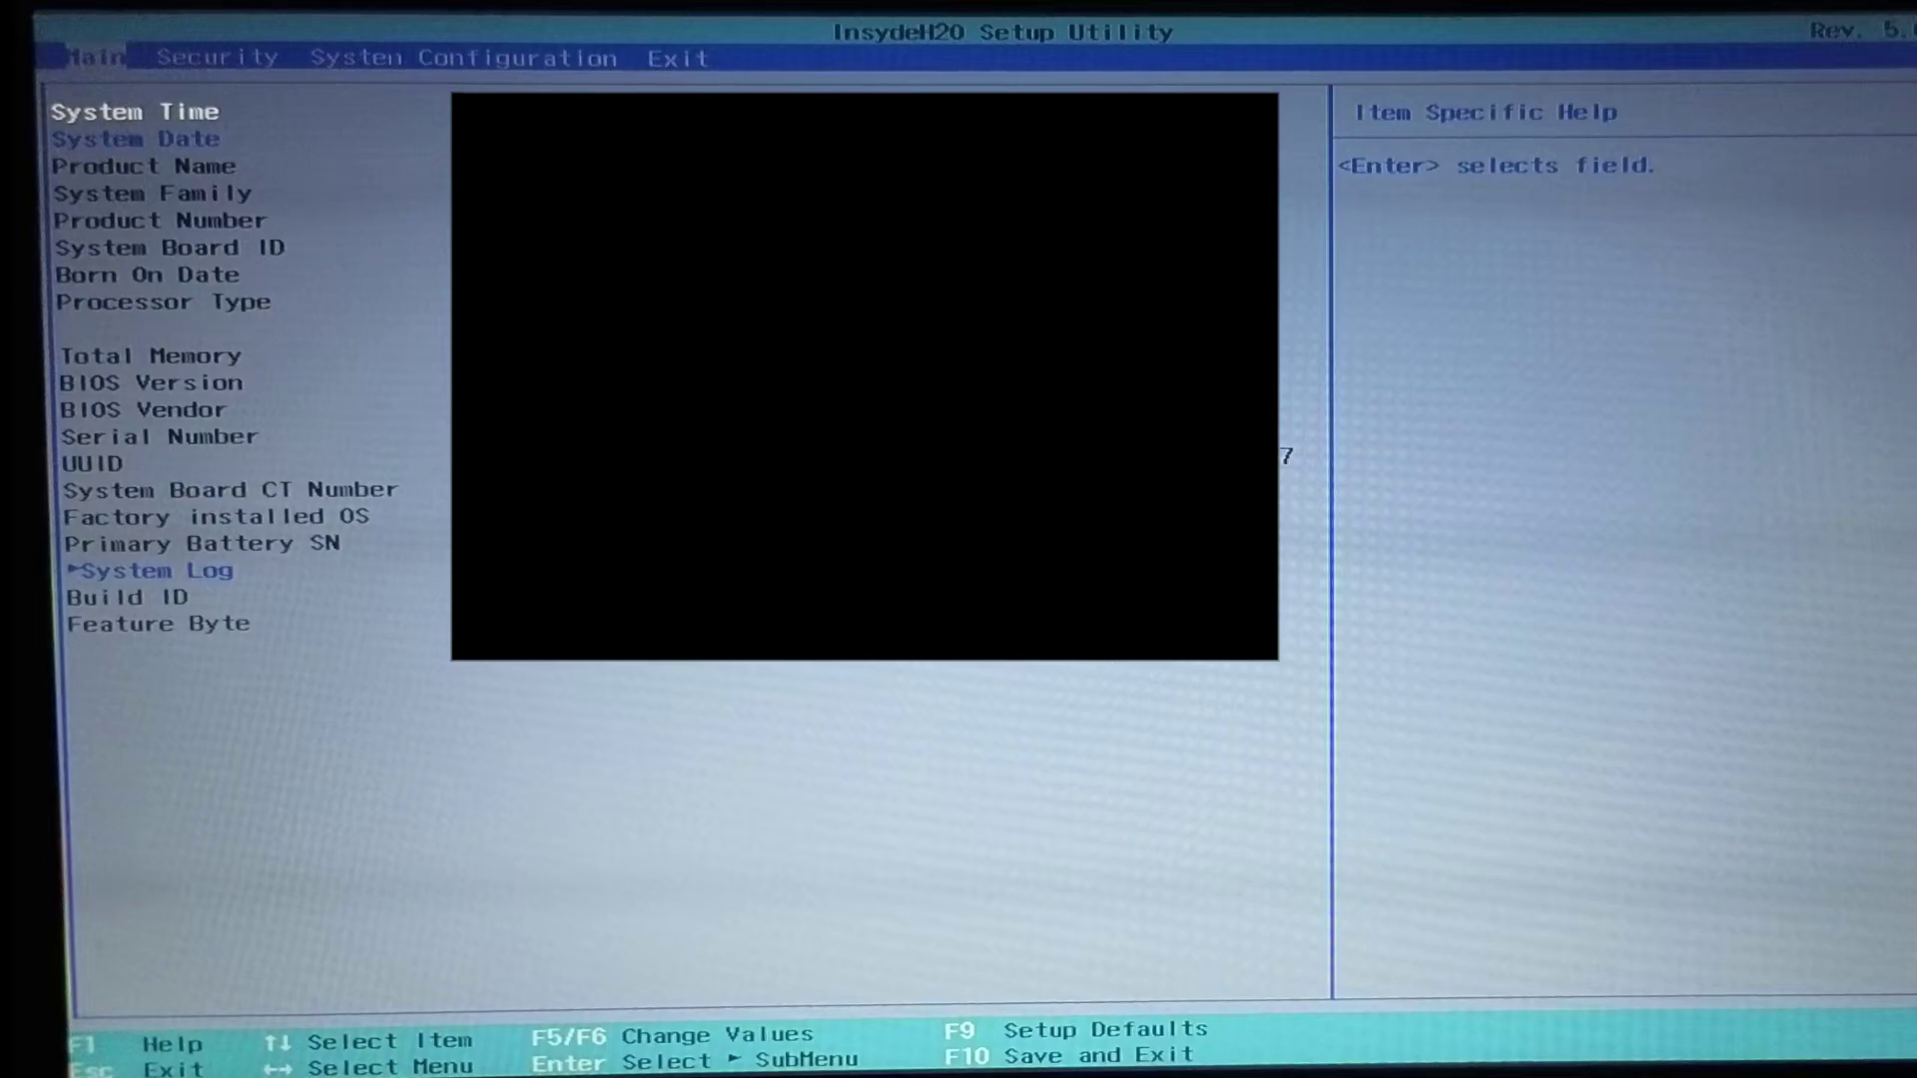
# Set System Configuration > Boot Options > Secure Boot to Enabled and save on exit with F10.
pyautogui.press('Right')
pyautogui.press('Right')
pyautogui.press('Down')
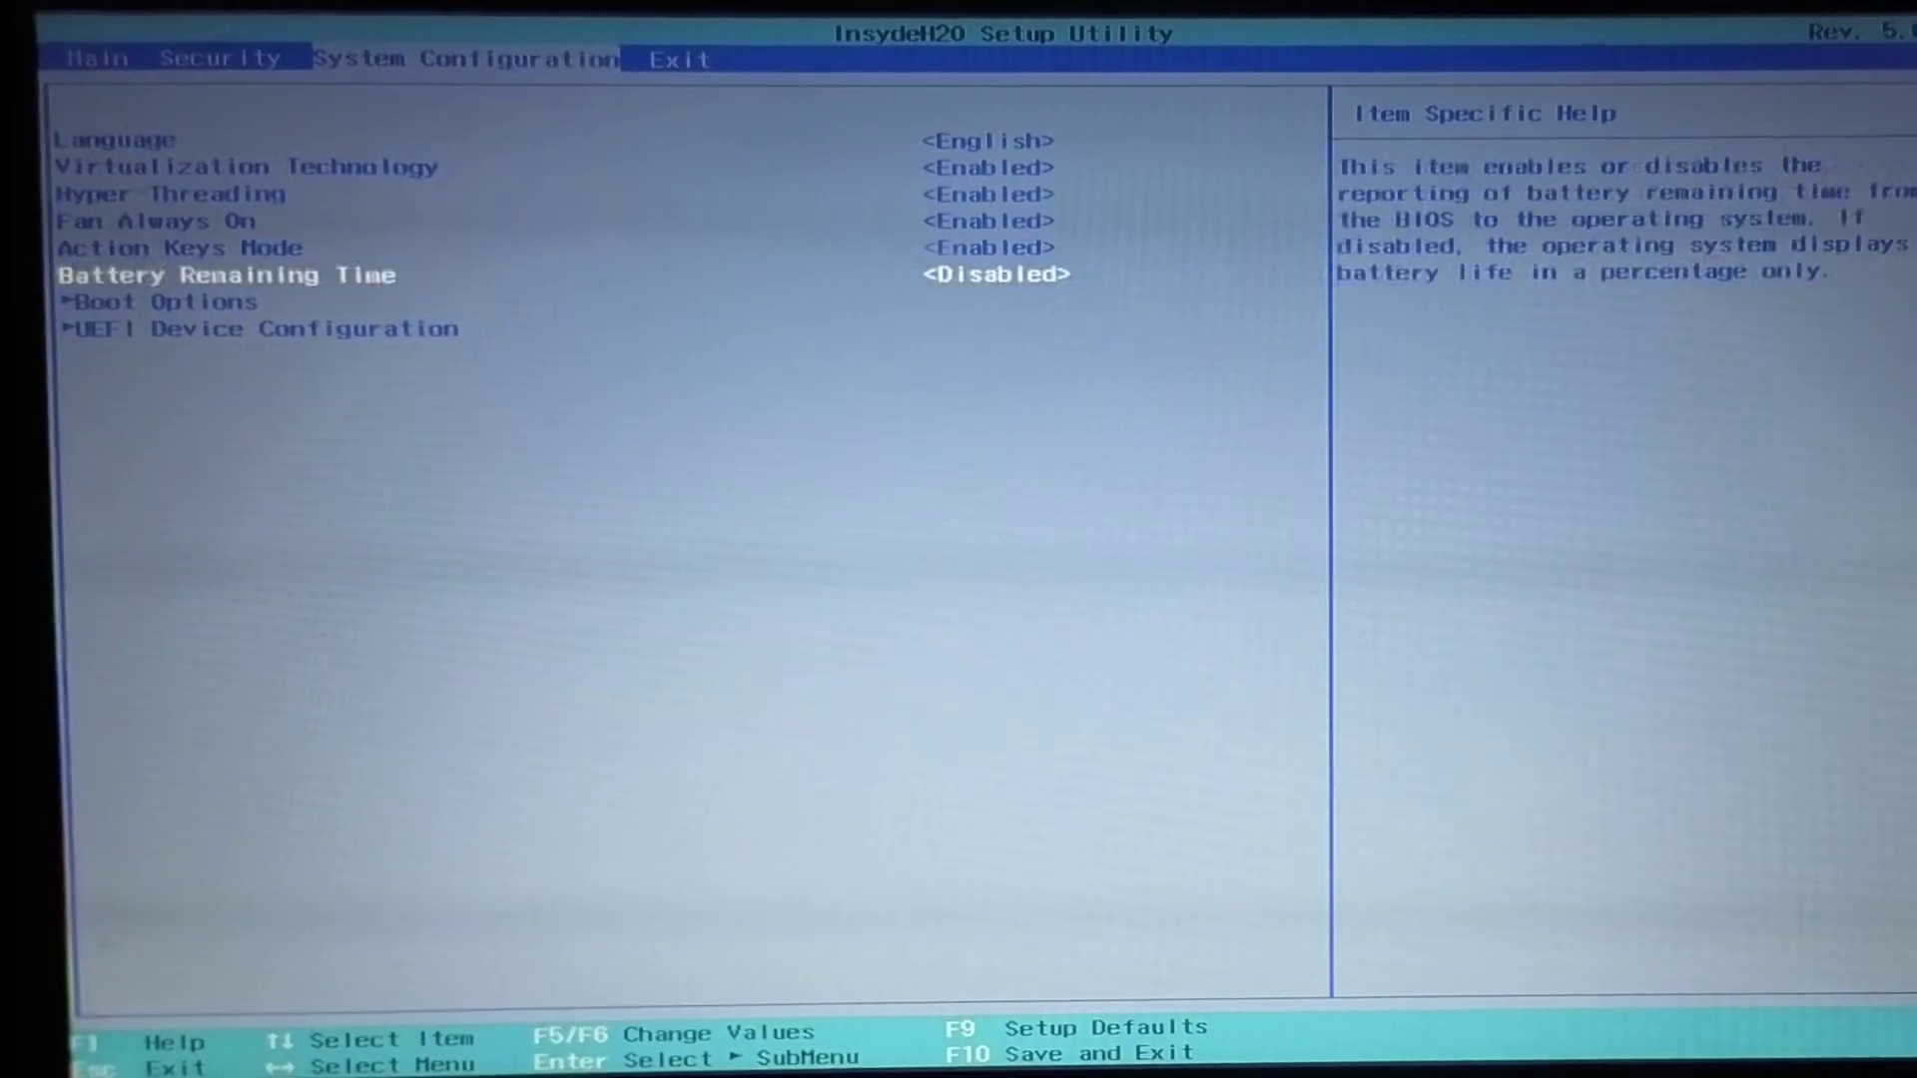
pyautogui.press('Down')
pyautogui.press('Down')
pyautogui.press('Down')
pyautogui.press('Down')
pyautogui.press('Down')
pyautogui.press('Return')
pyautogui.press('Down')
pyautogui.press('Down')
pyautogui.press('Down')
pyautogui.press('Down')
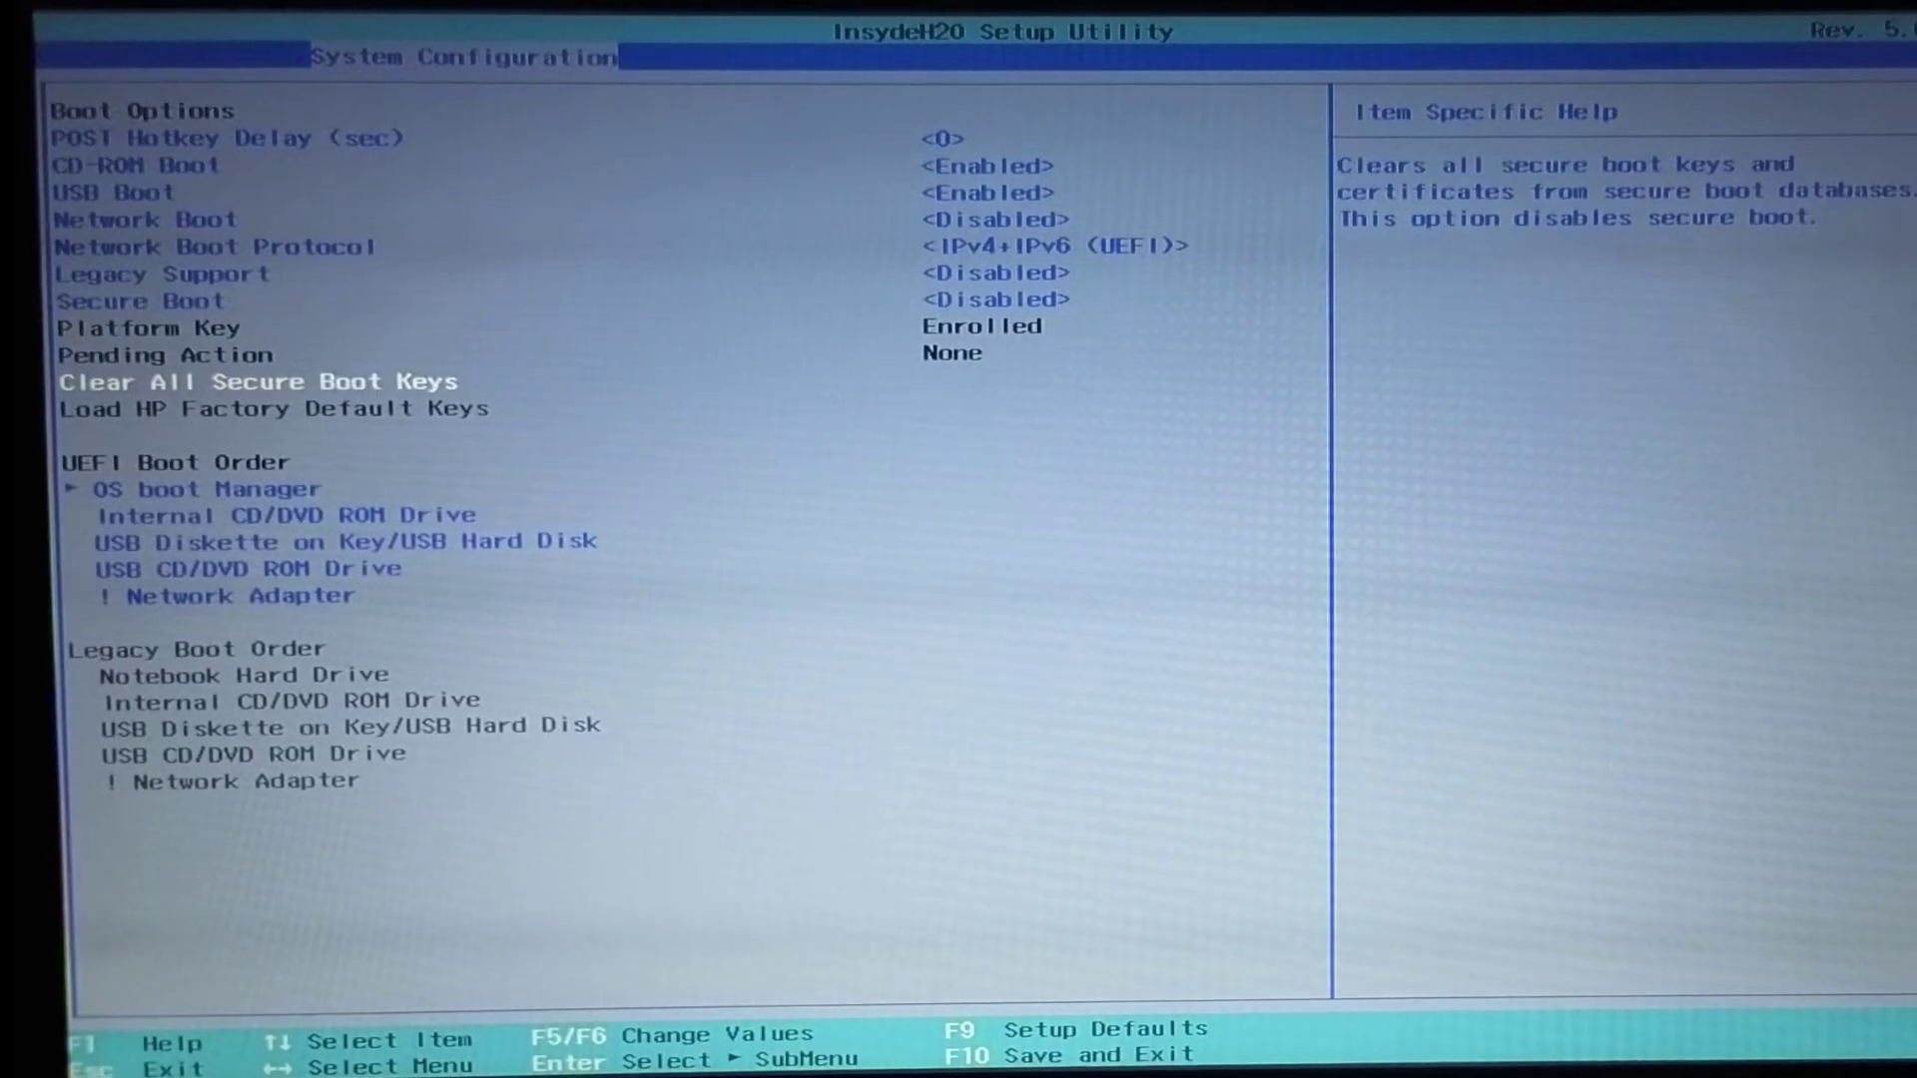
pyautogui.press('Down')
pyautogui.press('Down')
pyautogui.press('Return')
pyautogui.press('Down')
pyautogui.press('Return')
pyautogui.press('F10')
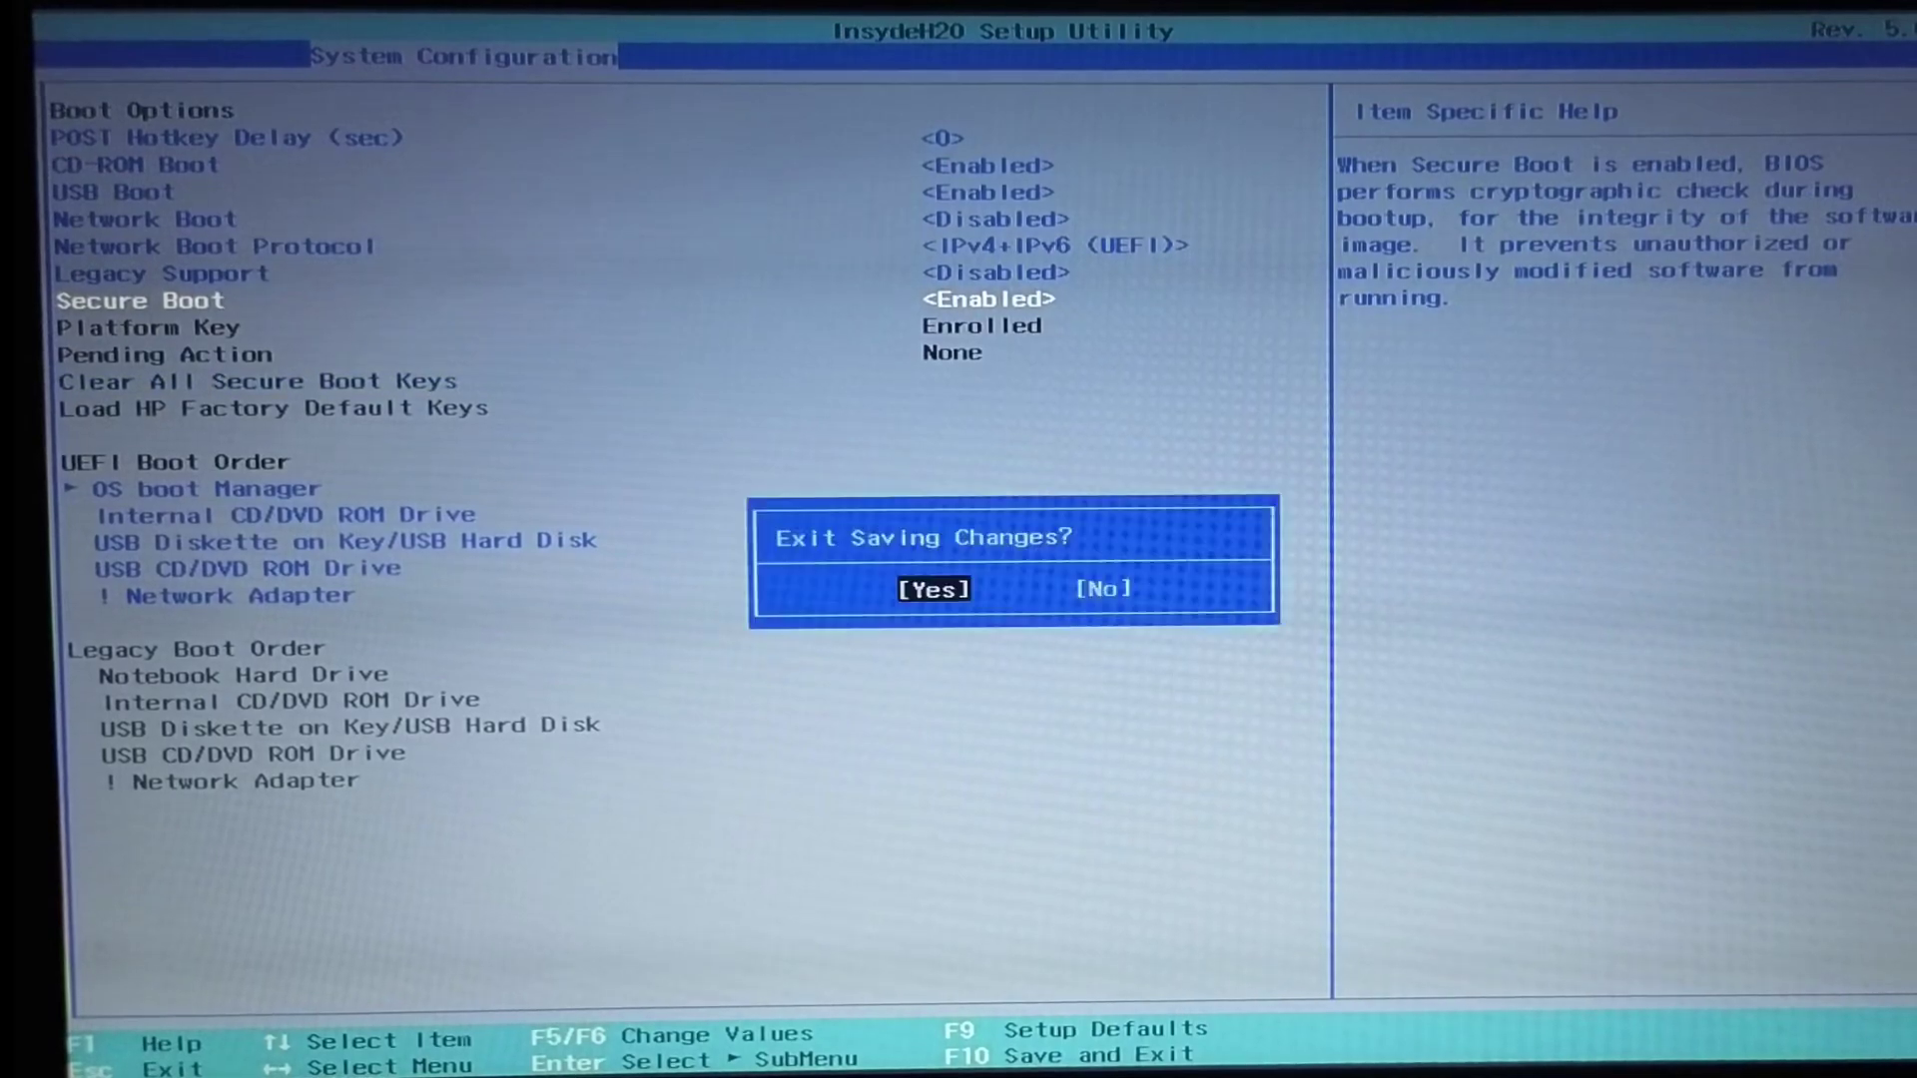
pyautogui.press('Return')
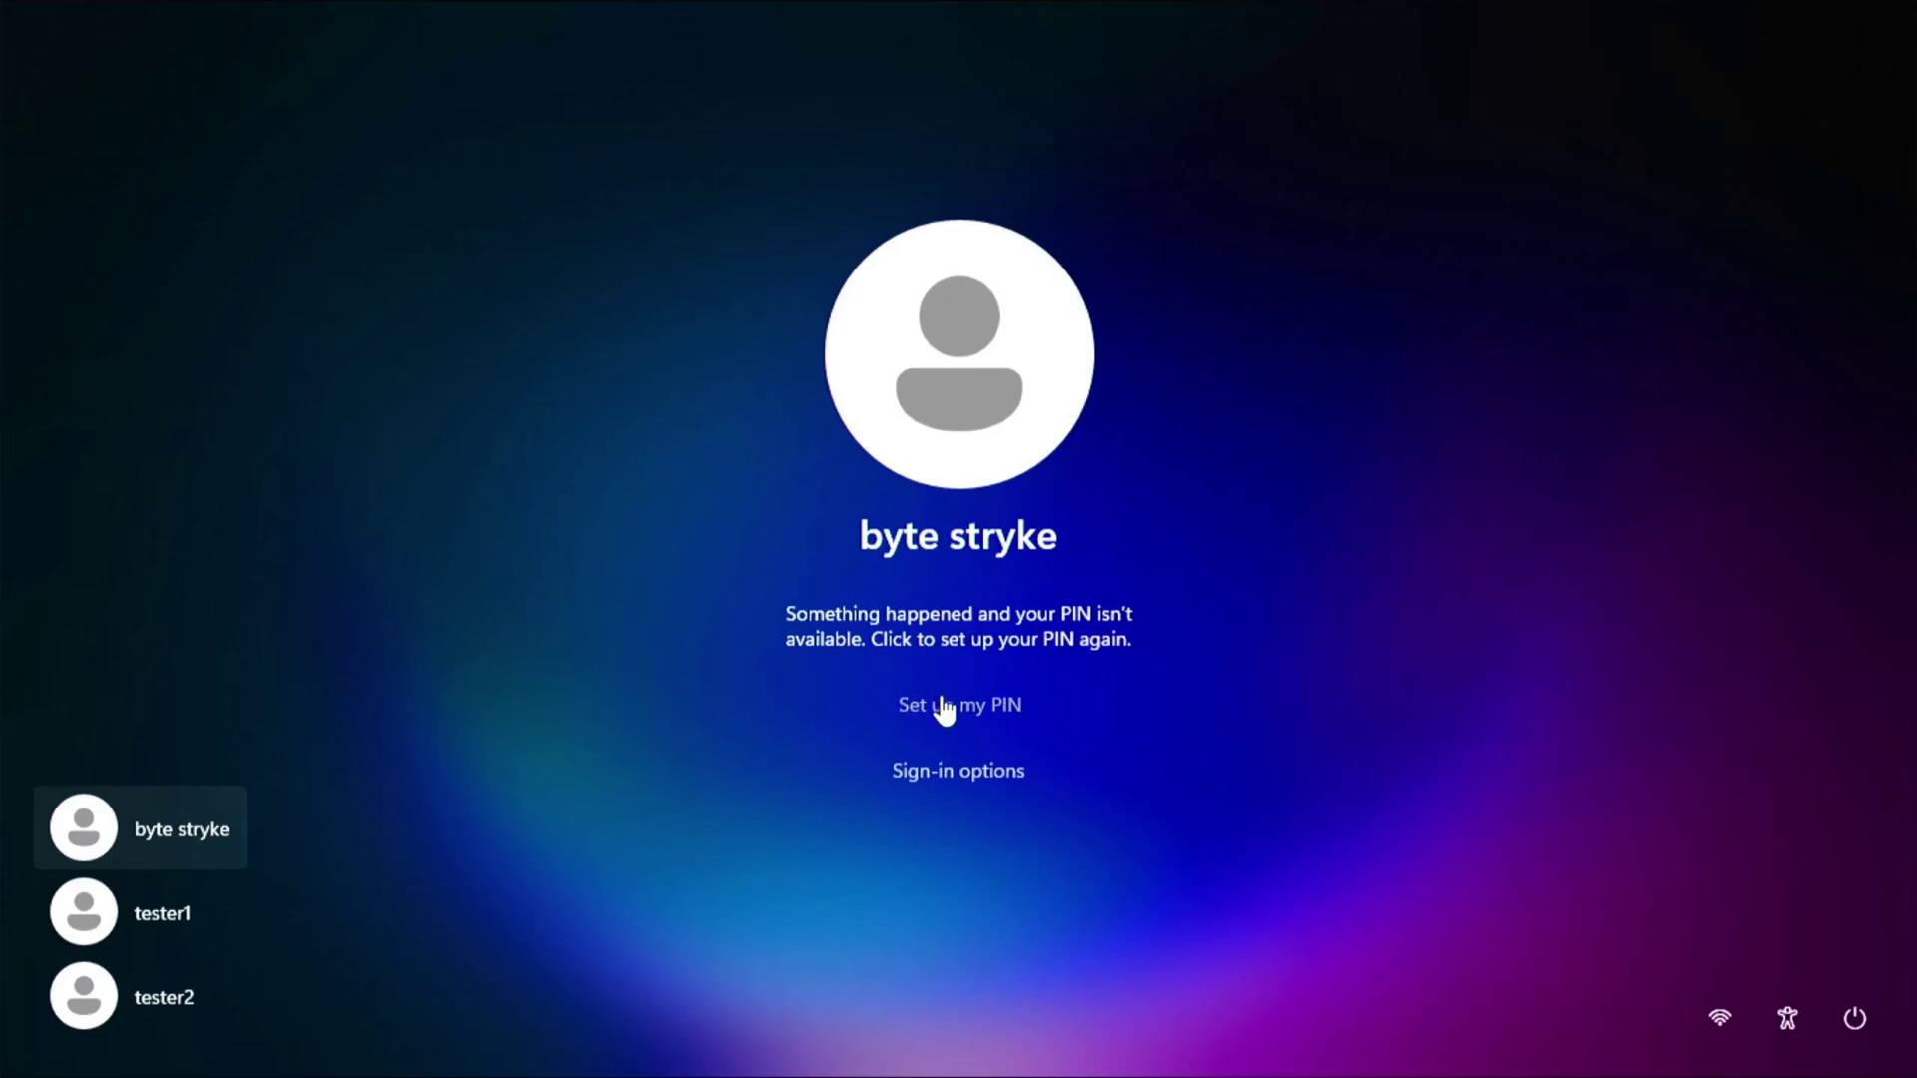
# At the login screen, switch between password and PIN sign-in, then start setting up the PIN again.
pyautogui.click(942, 771)
pyautogui.click(1003, 821)
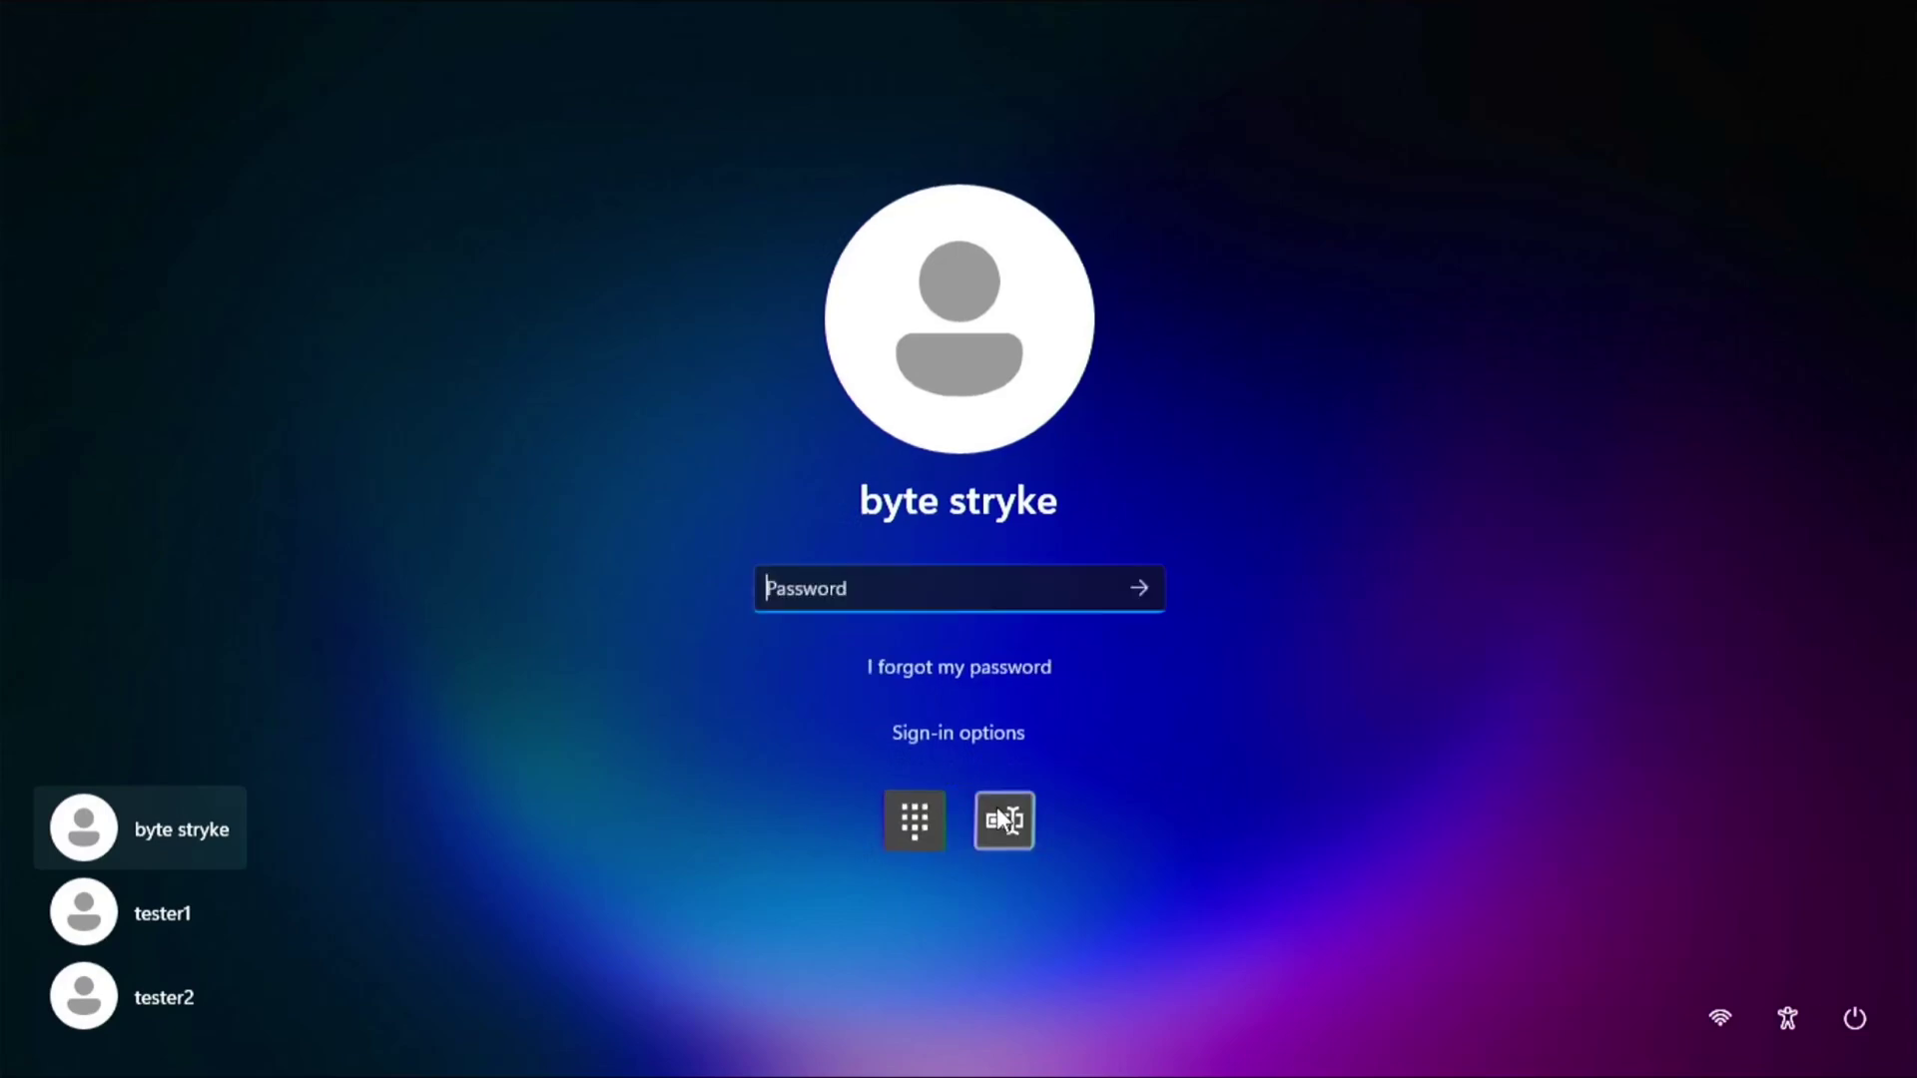
pyautogui.click(903, 824)
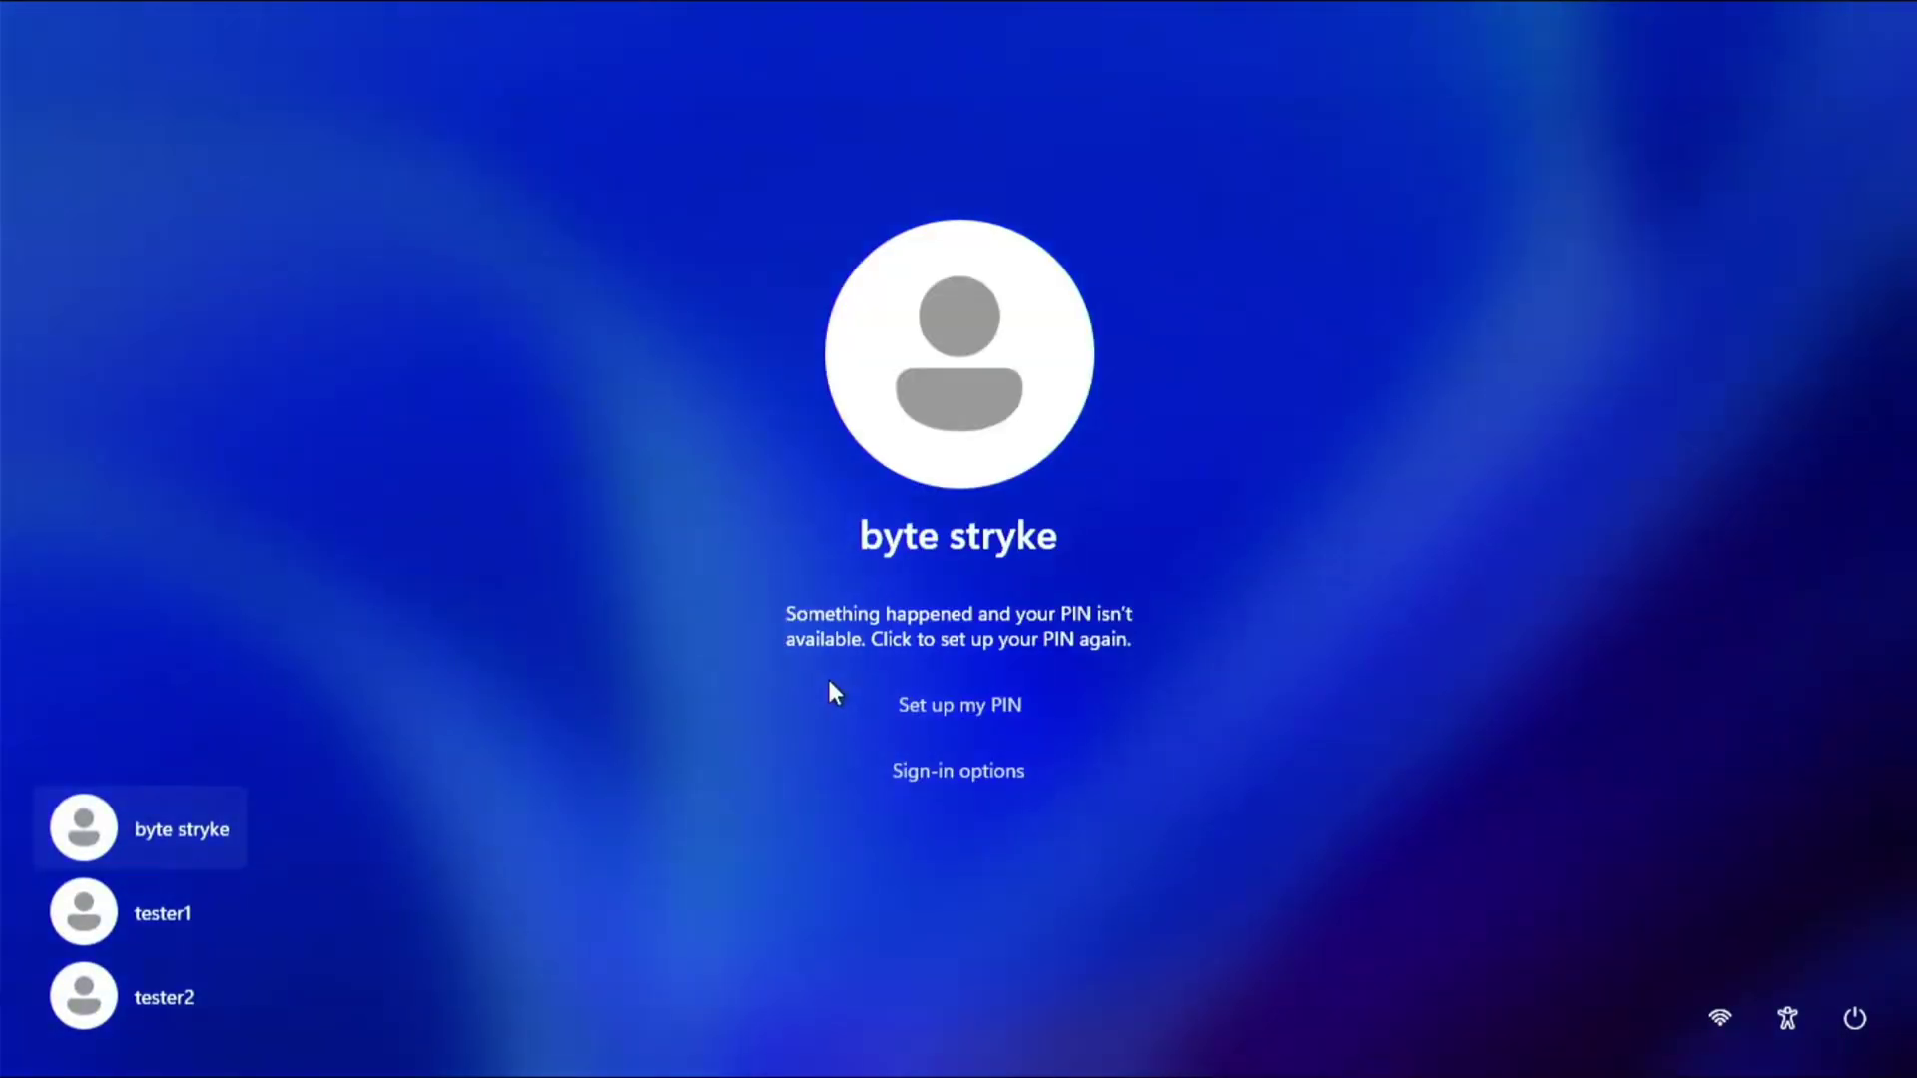
pyautogui.click(943, 704)
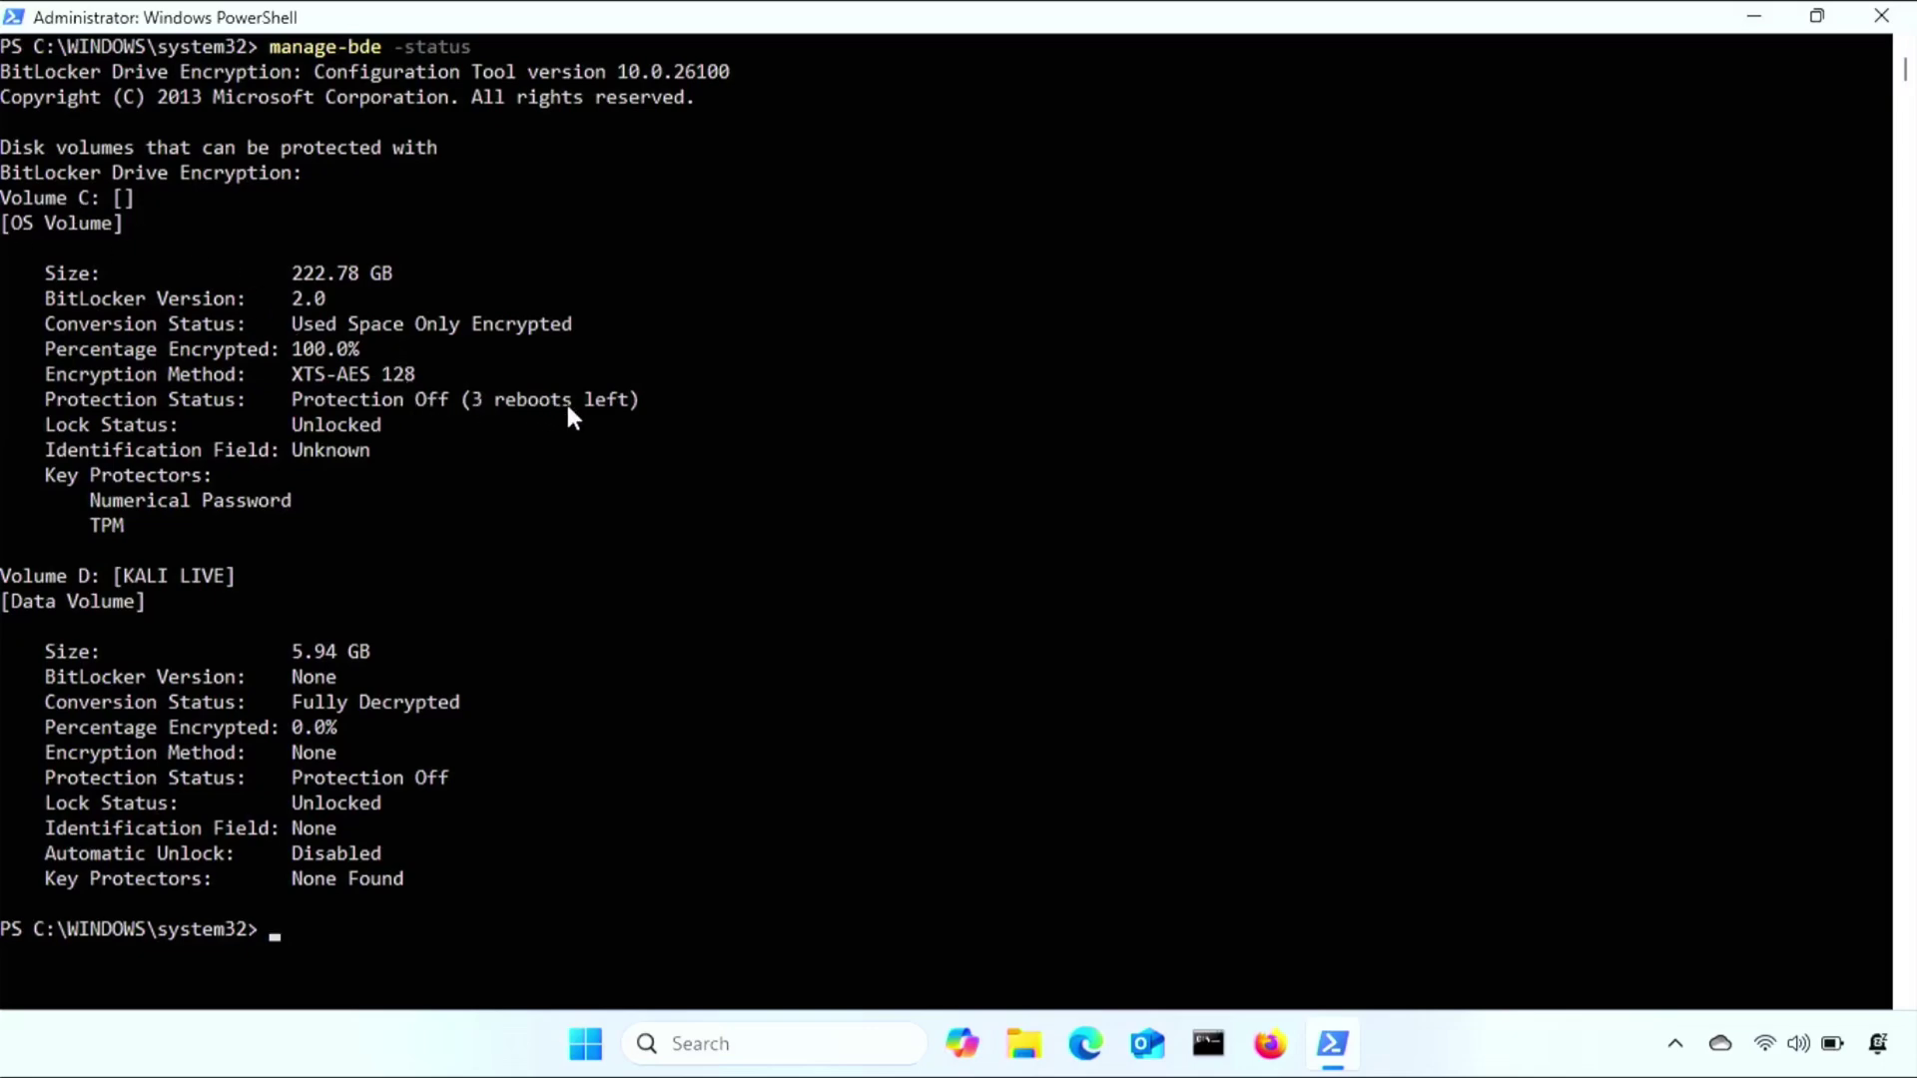
# Run manage-bde -protectors -enable C: and verify with manage-bde -status that protection is On.
pyautogui.write('manage-bde -protectors -enable C:')
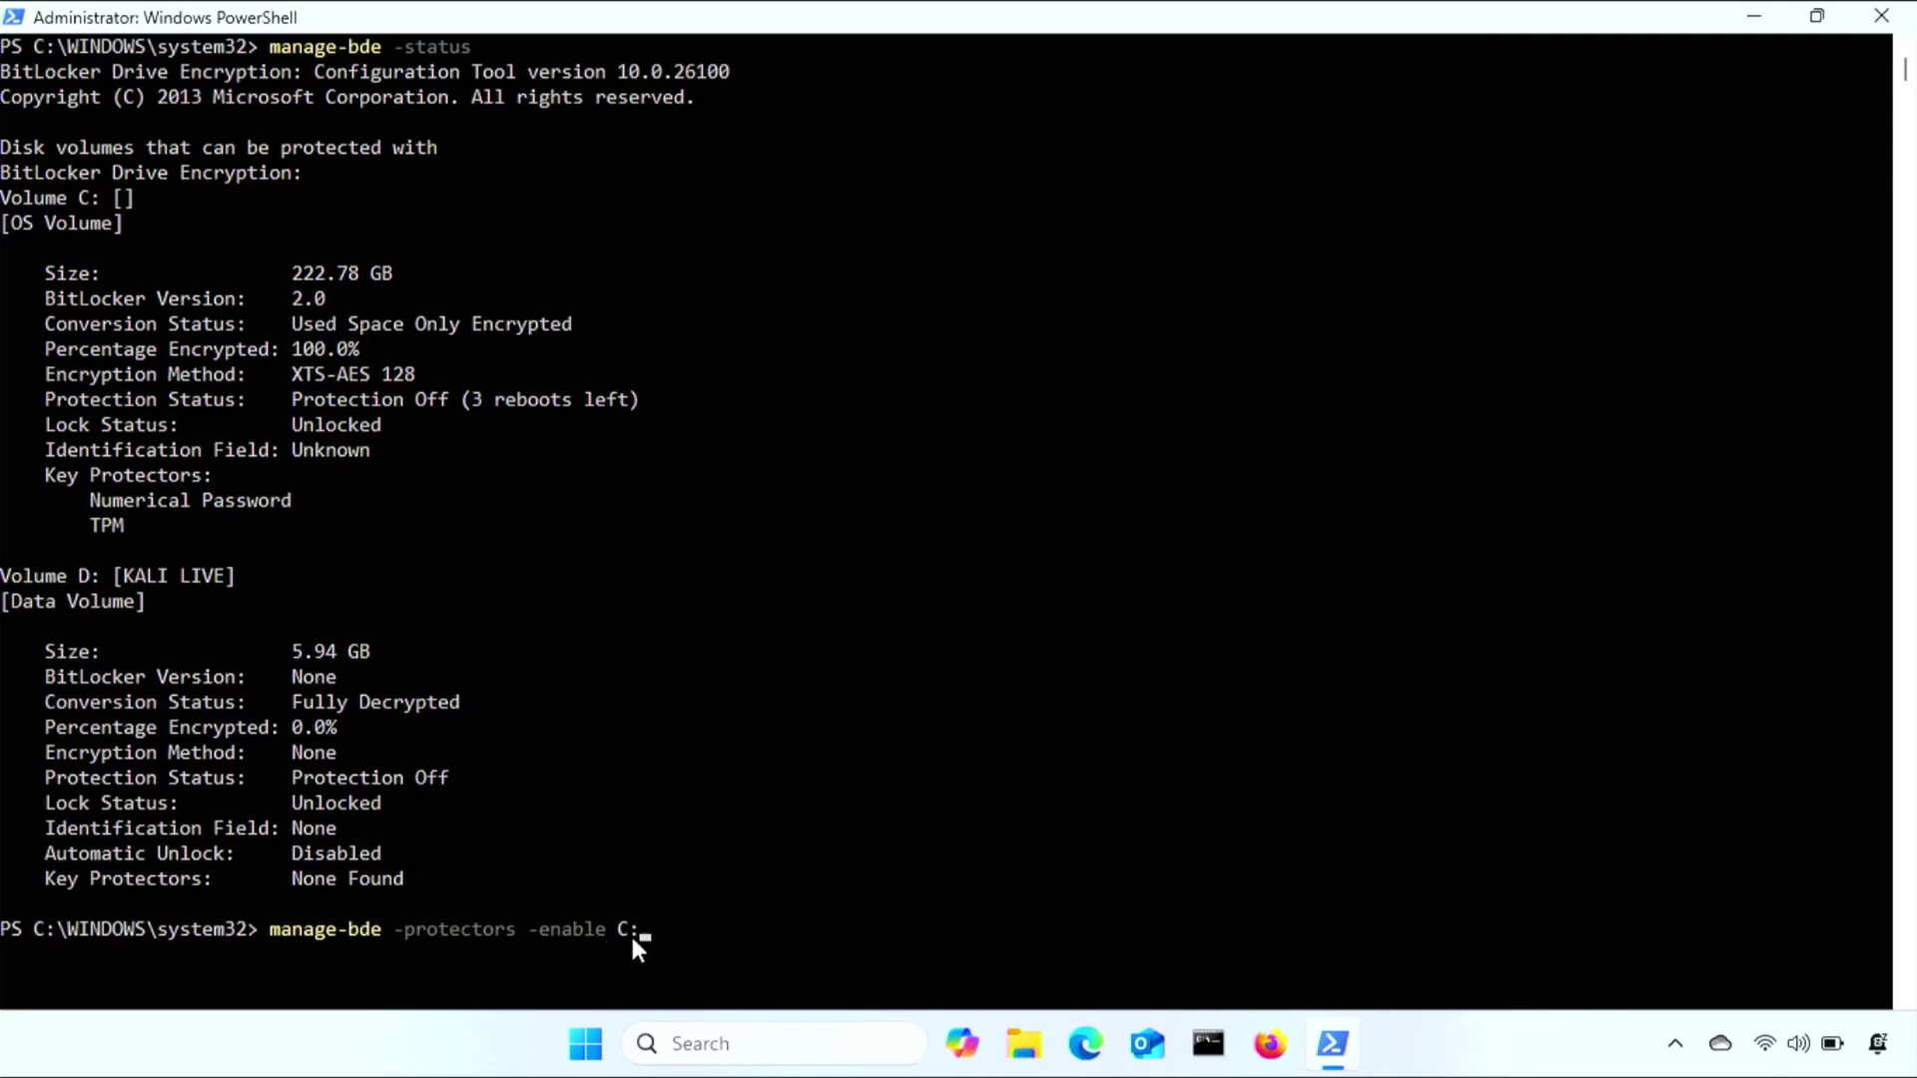
pyautogui.press('Return')
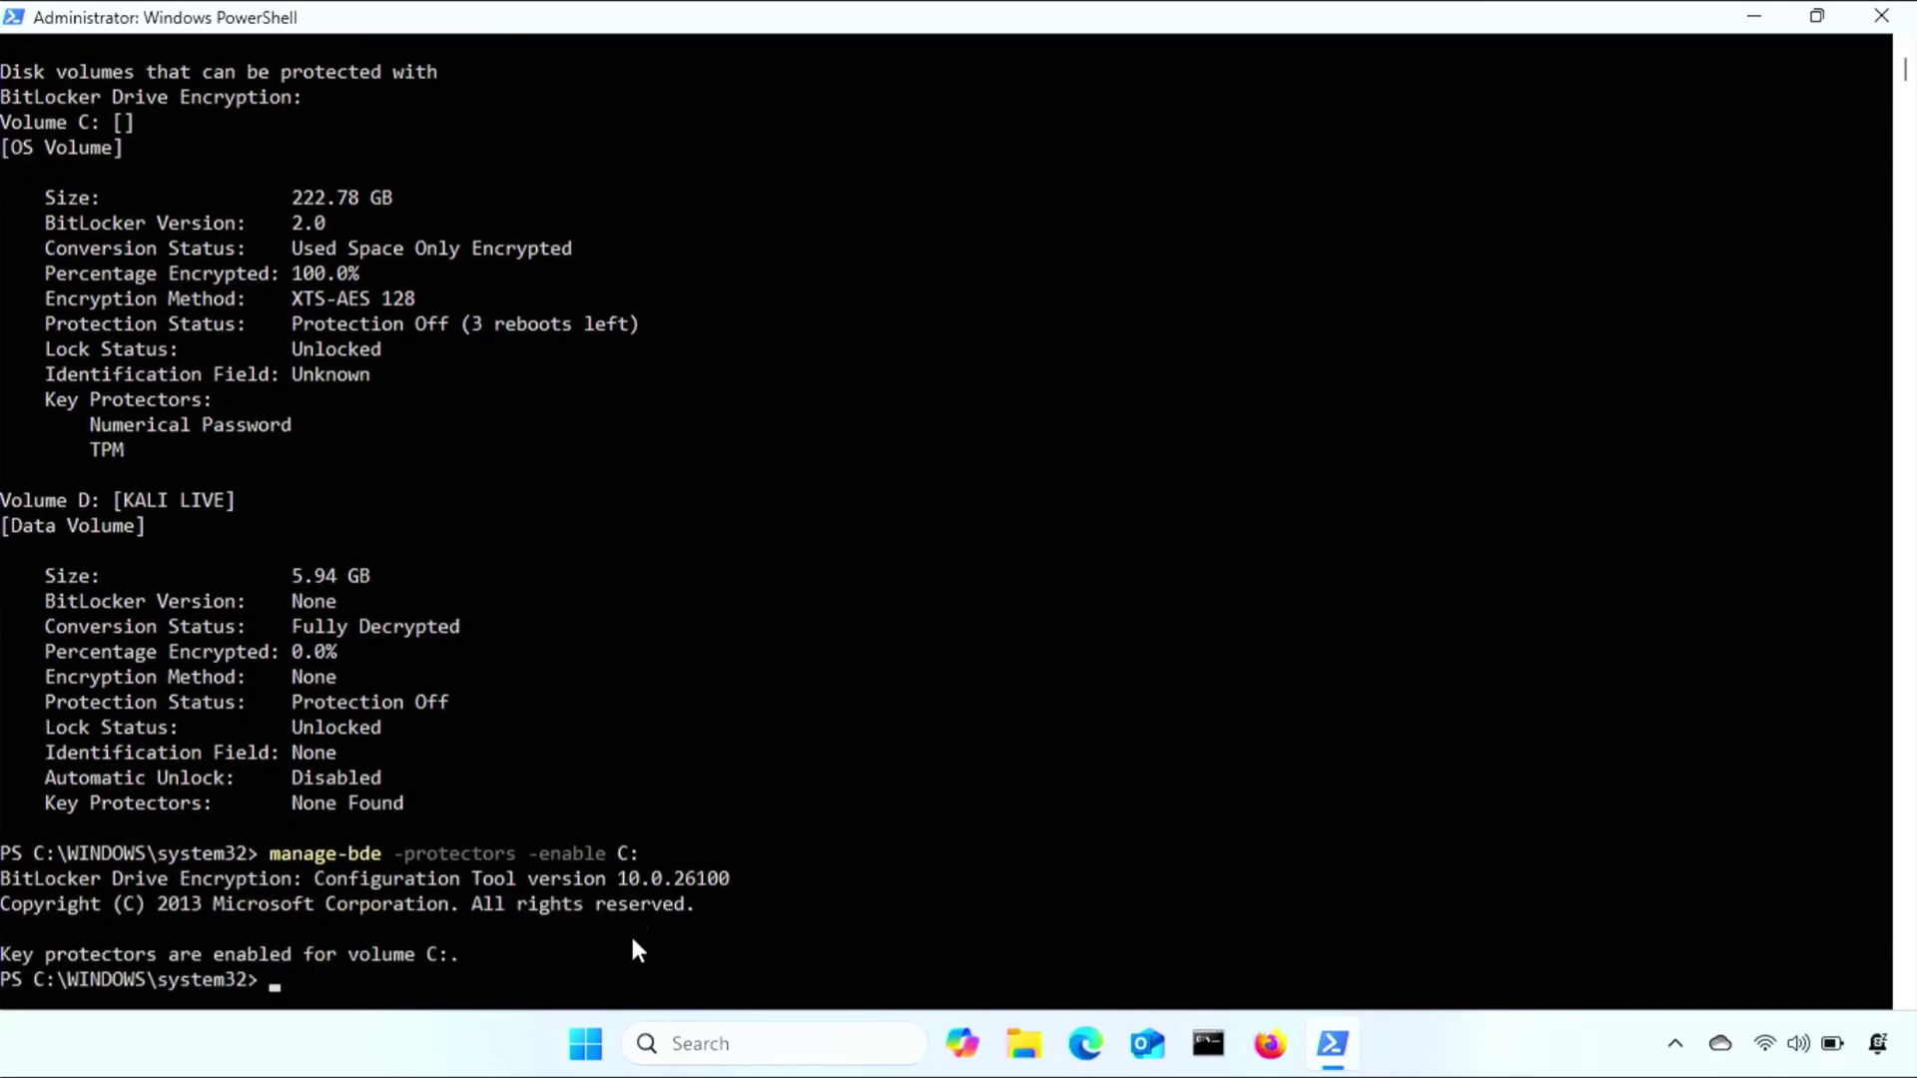
pyautogui.write('manage-bde -status')
pyautogui.press('Return')
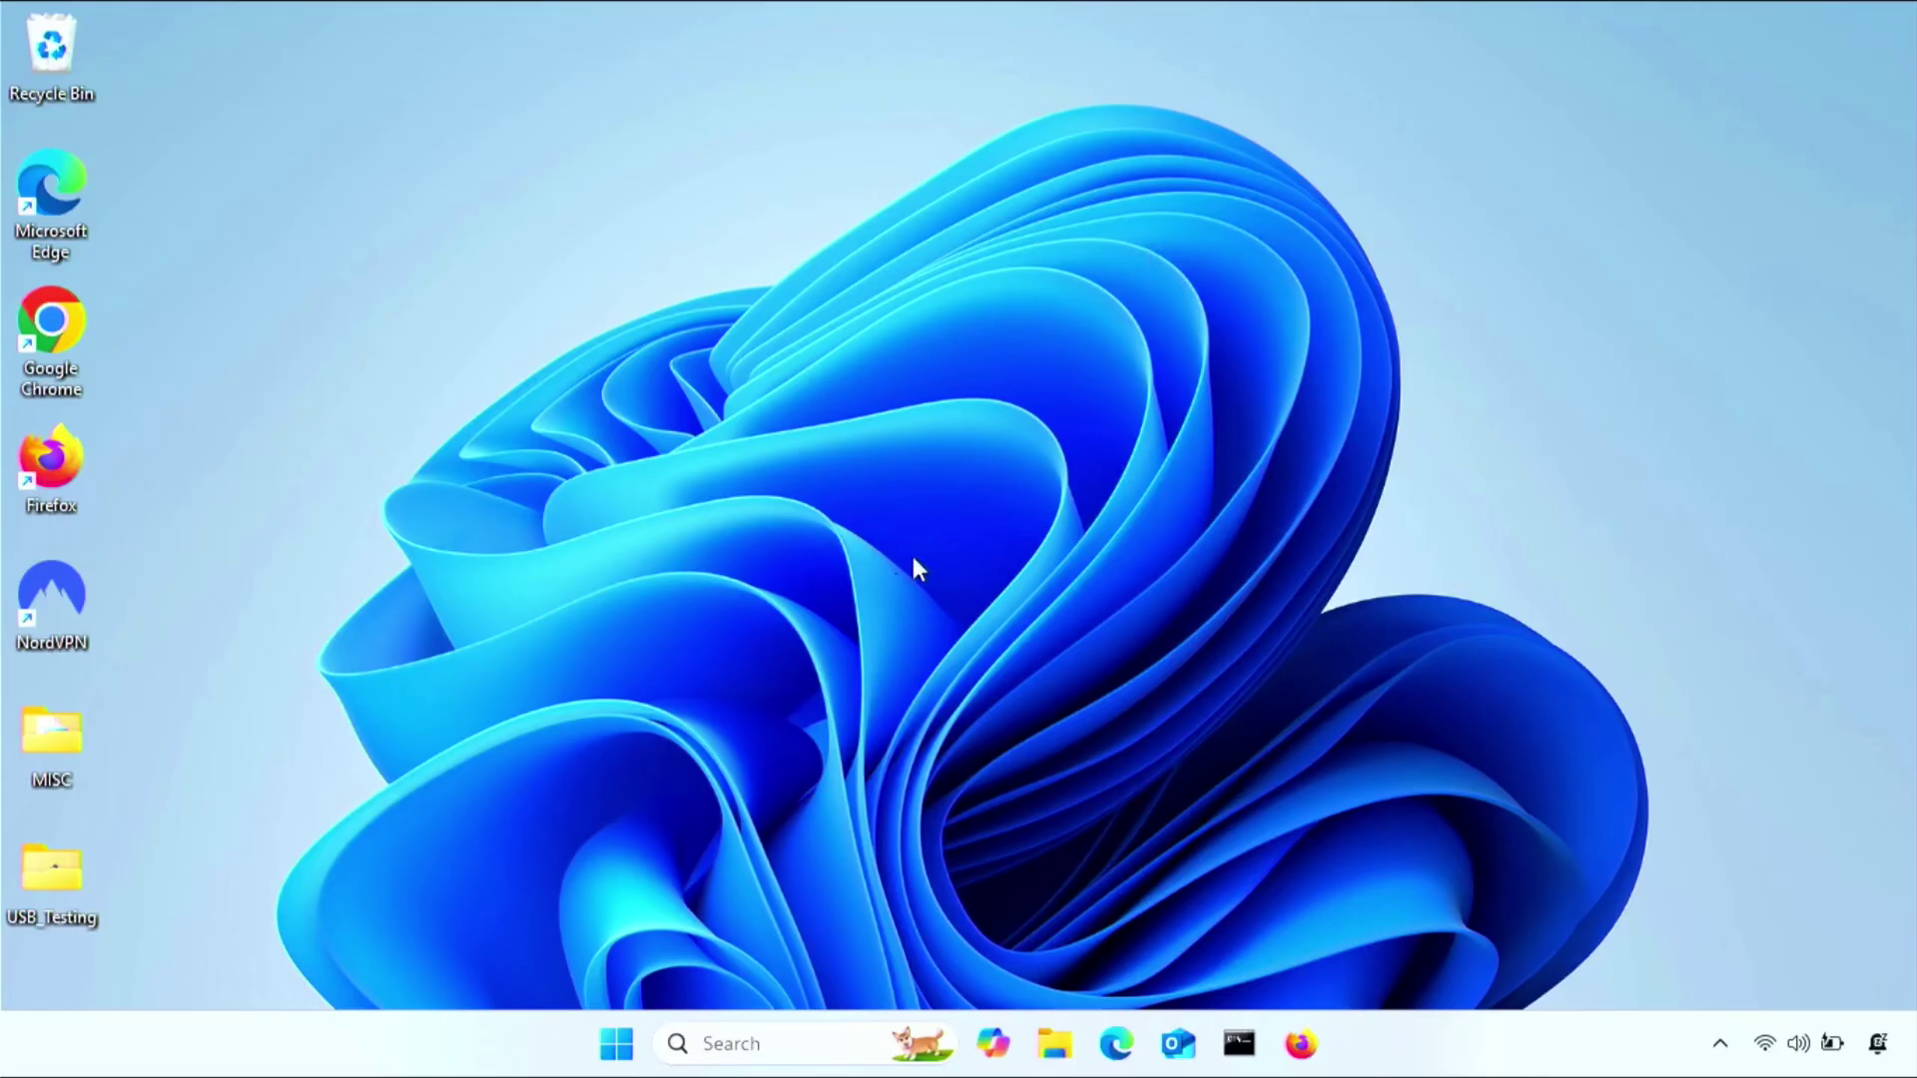
# Open Disk Management and delete the KALI LIVE (D:) volume on the flash drive.
pyautogui.rightClick(612, 1029)
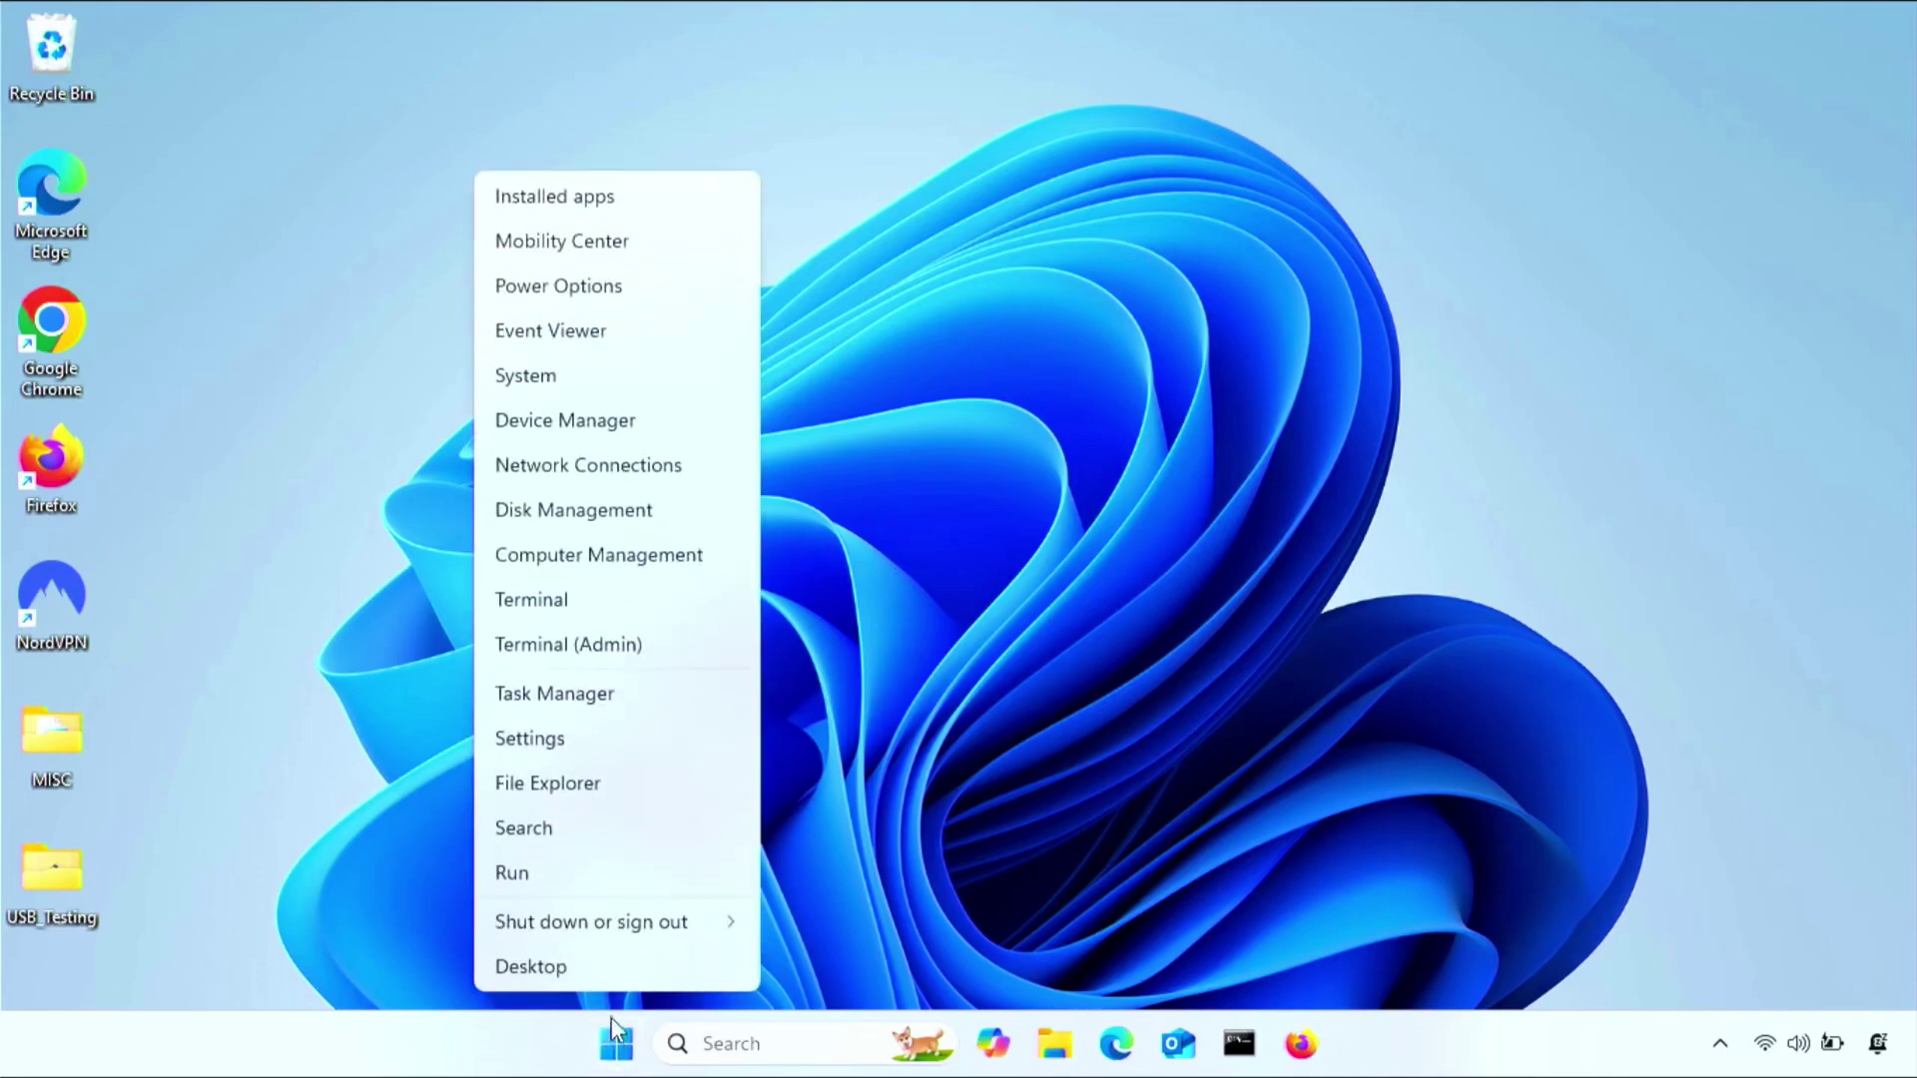
pyautogui.click(647, 523)
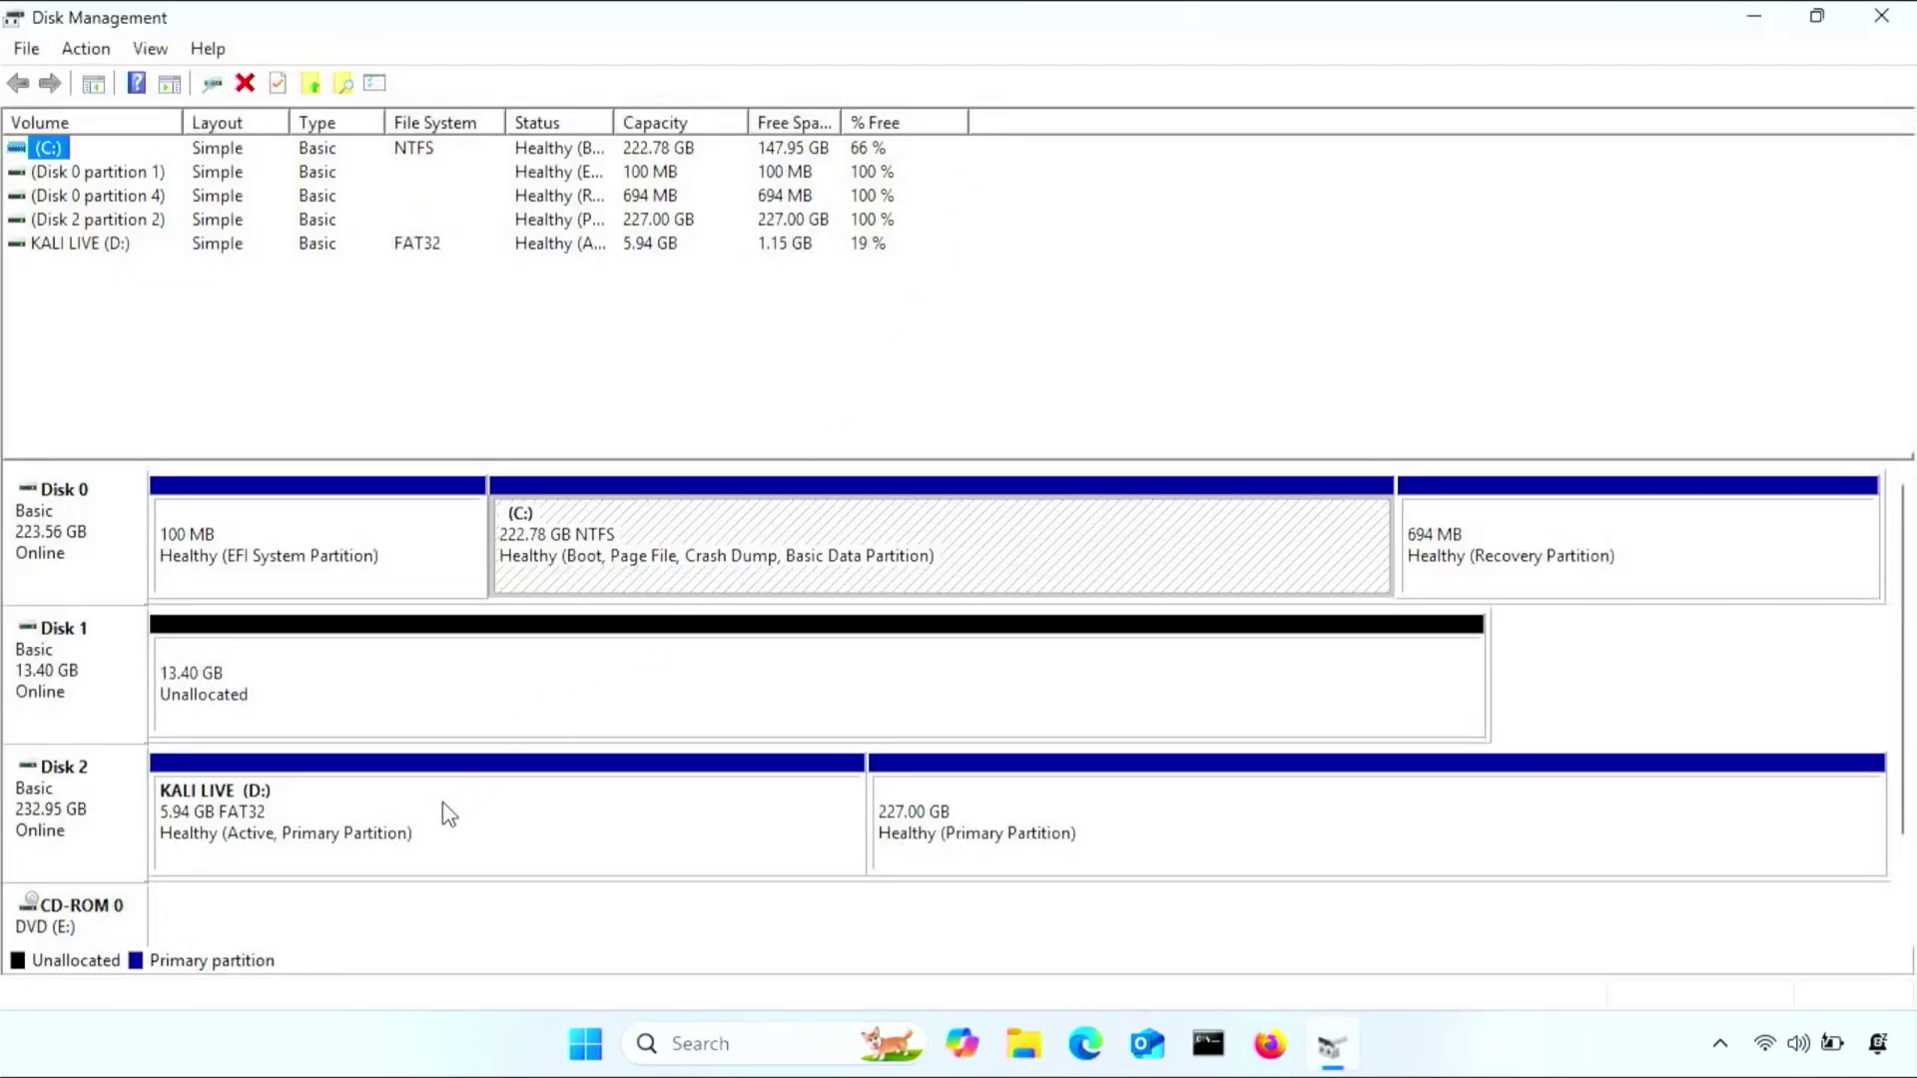
pyautogui.rightClick(801, 829)
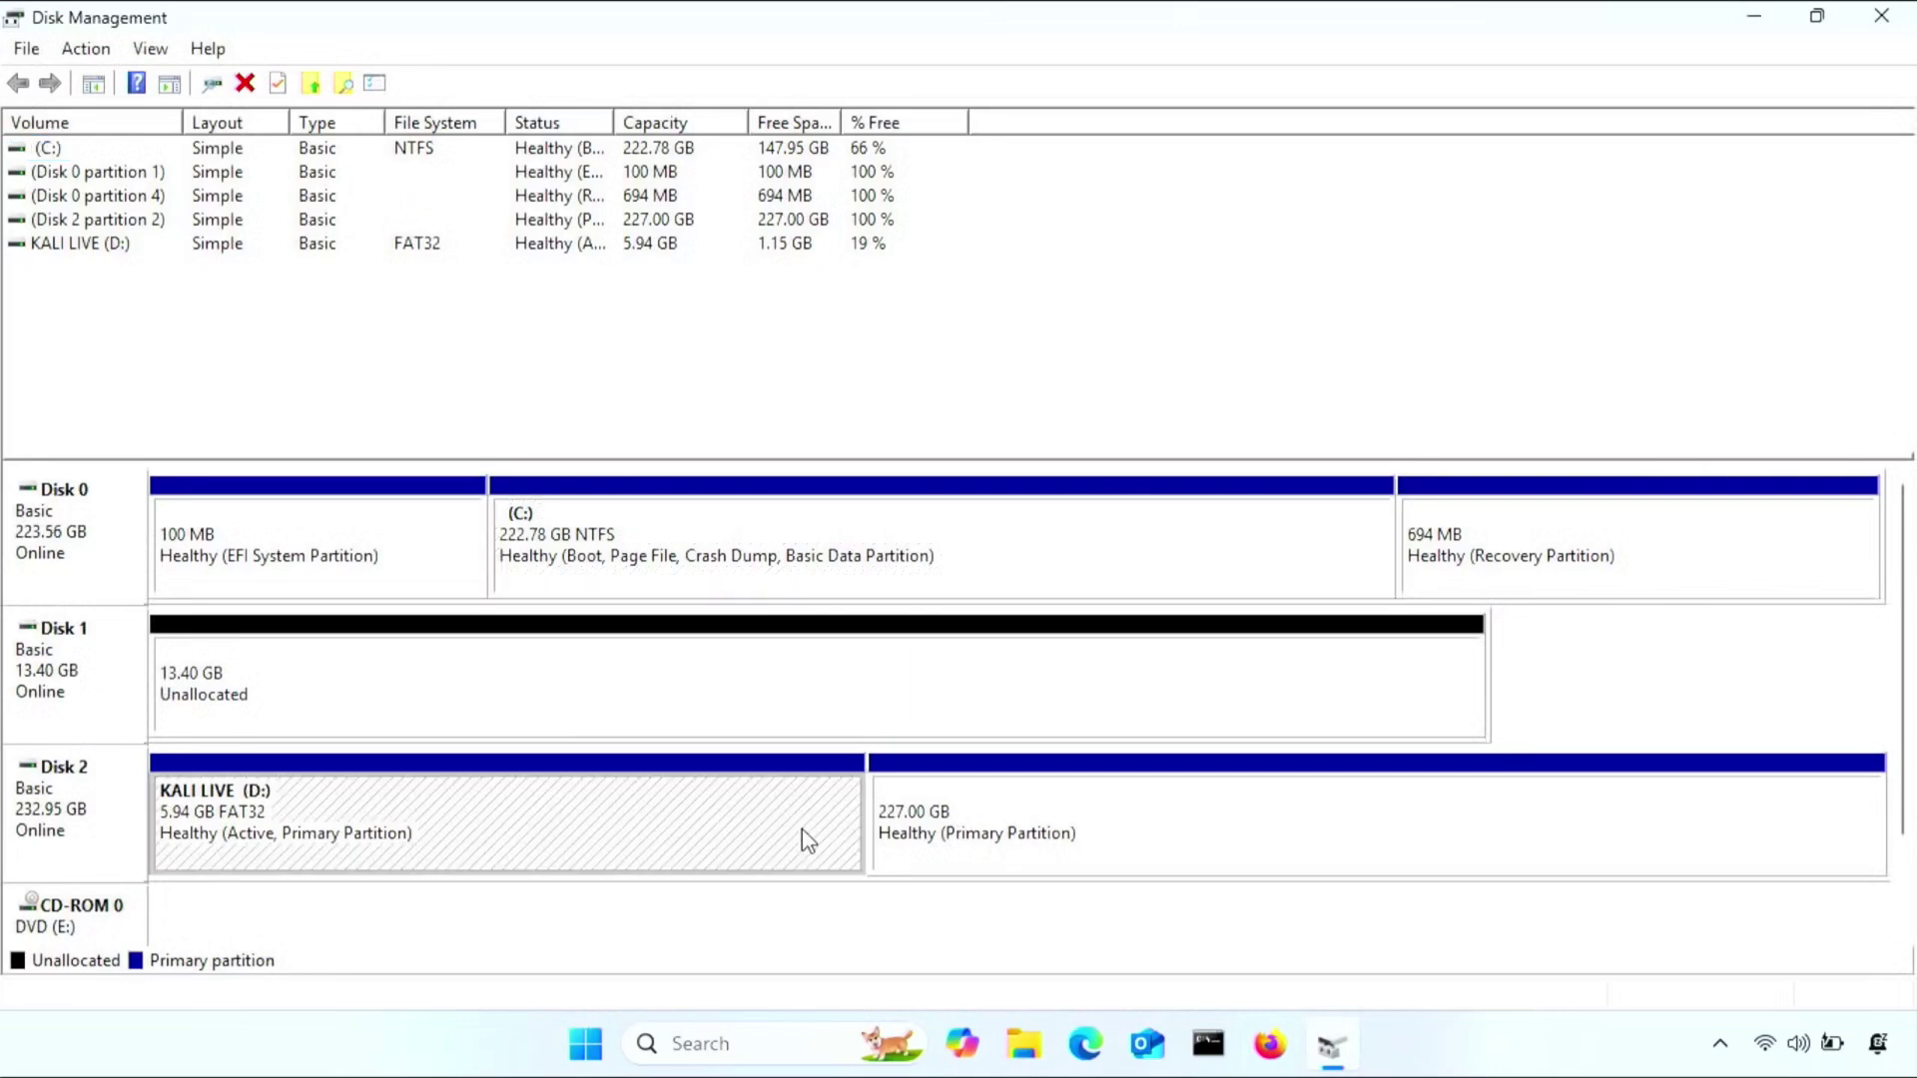
pyautogui.click(919, 720)
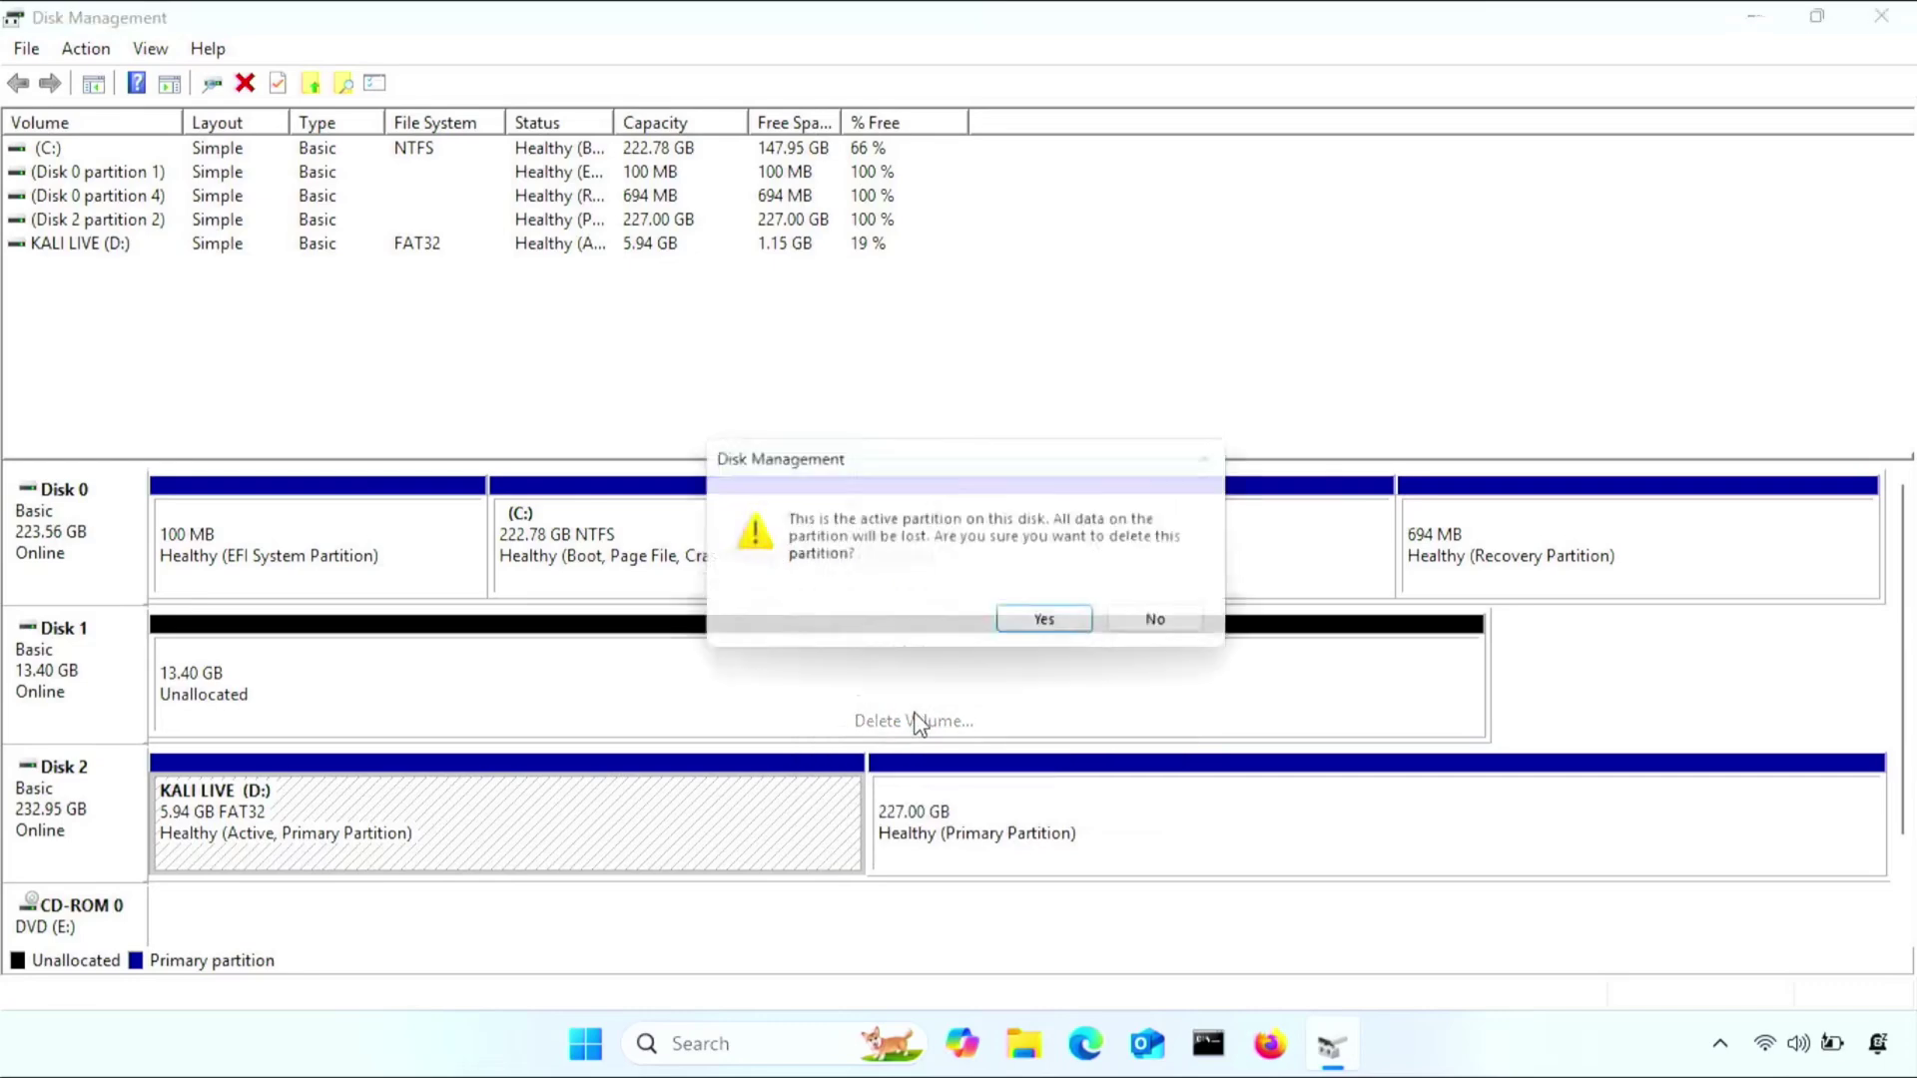
pyautogui.click(1043, 620)
# Delete the remaining 227.00 GB partition on Disk 2.
pyautogui.rightClick(999, 807)
pyautogui.click(1112, 697)
pyautogui.click(1061, 625)
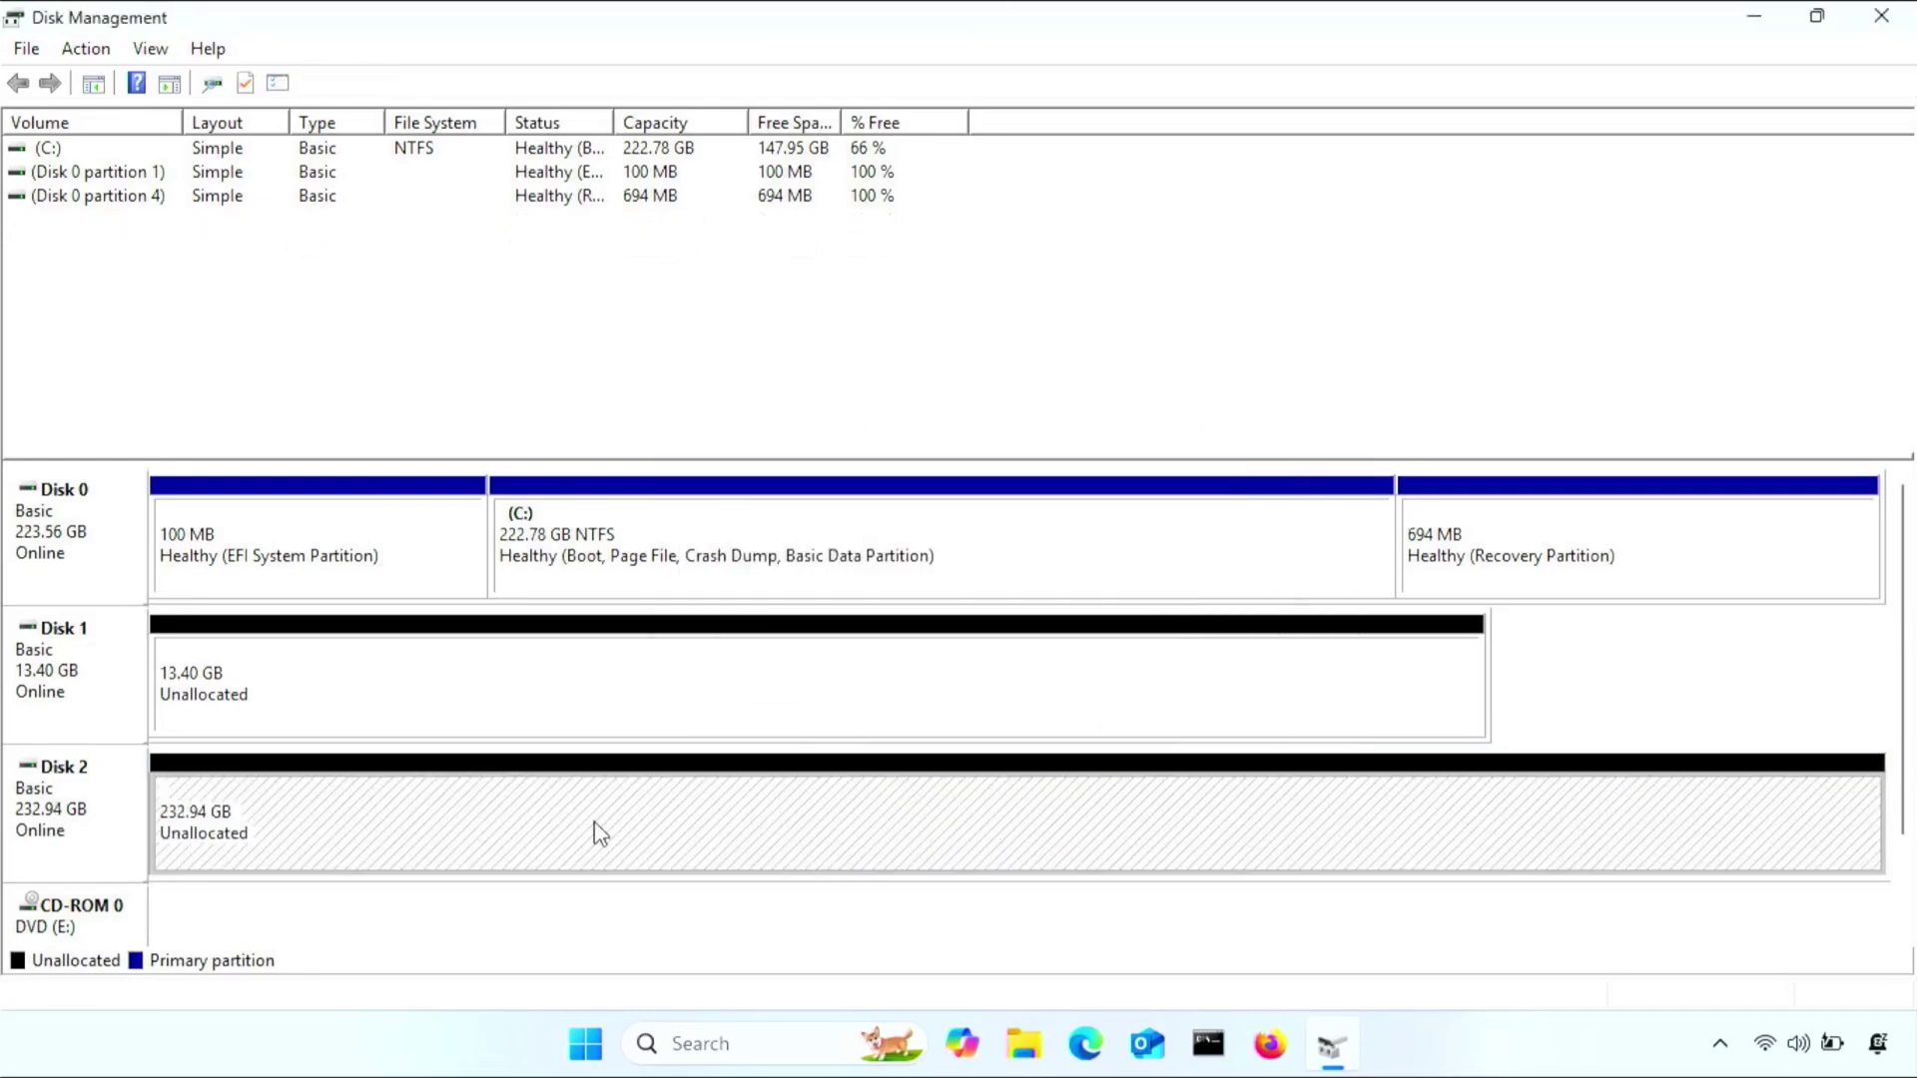
# Start a New Simple Volume on Disk 2's unallocated space, keeping full size and drive letter D.
pyautogui.rightClick(598, 831)
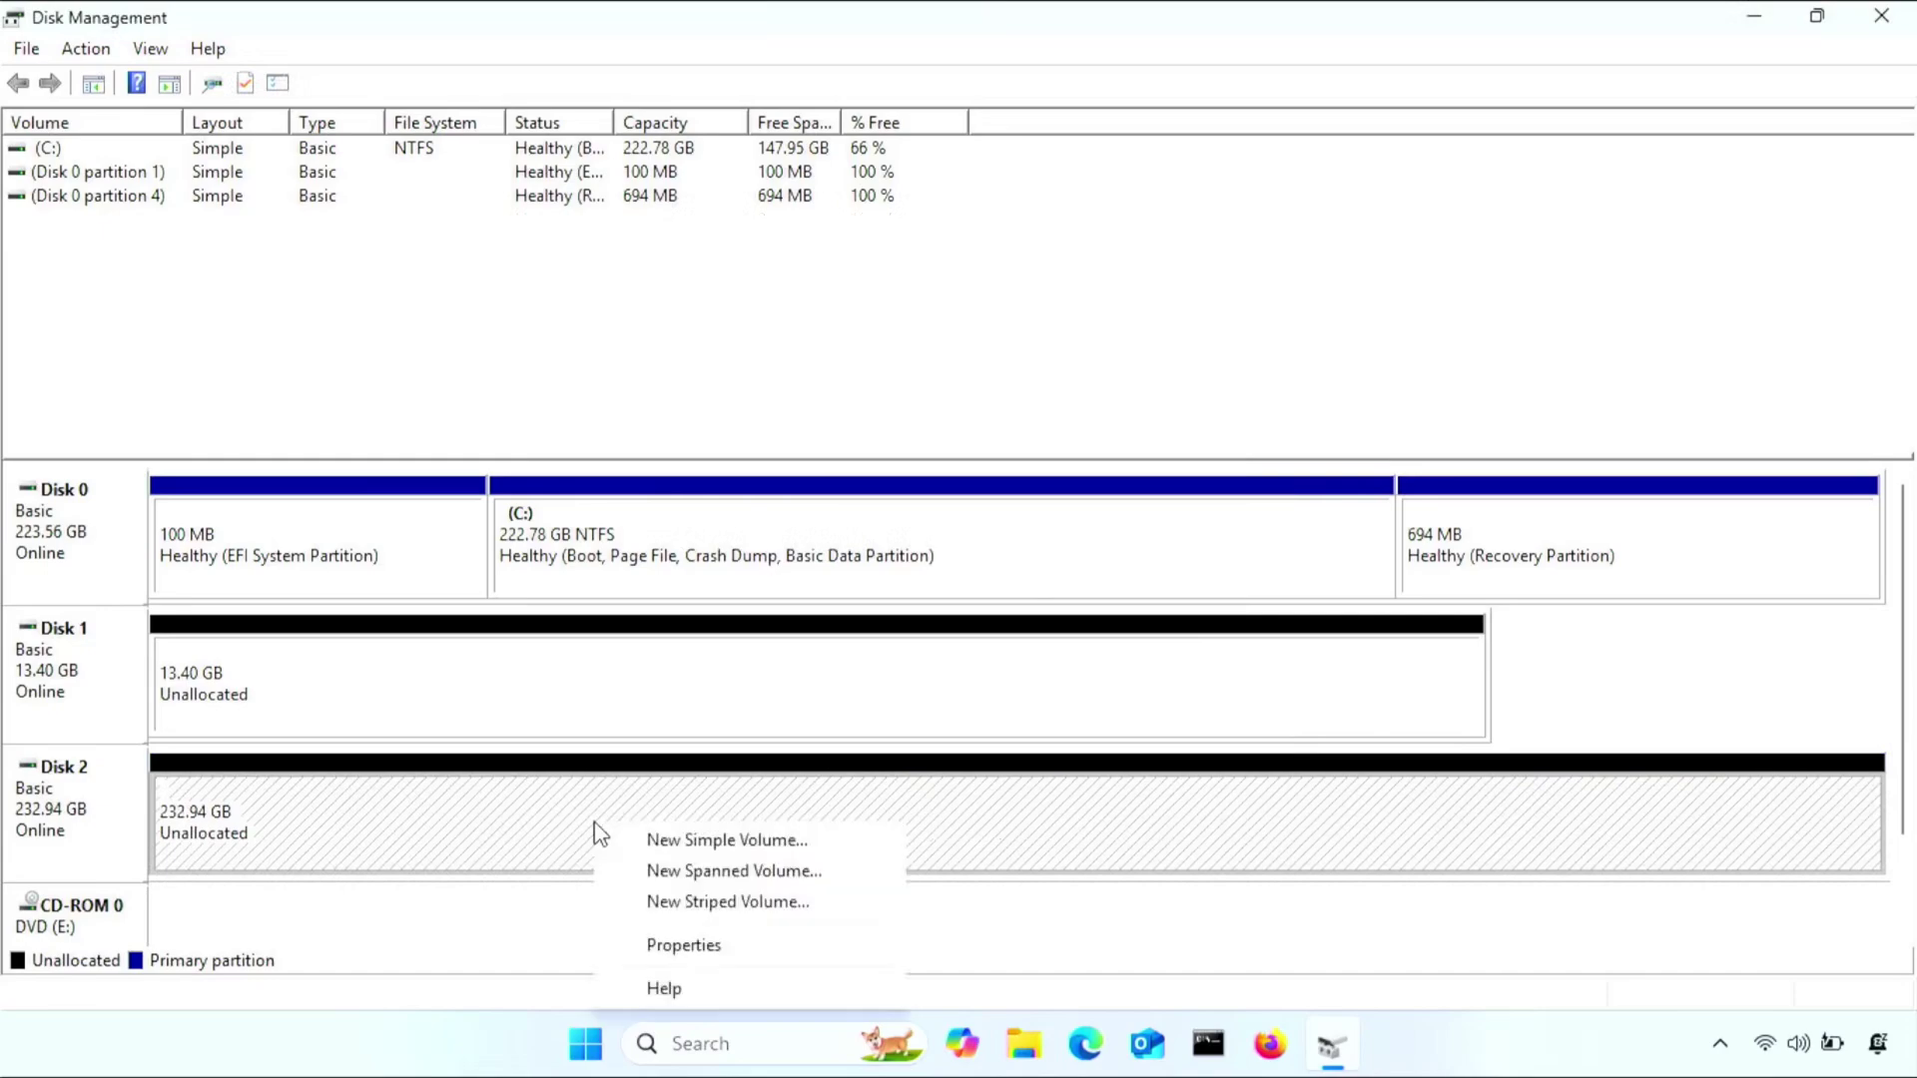
pyautogui.click(627, 839)
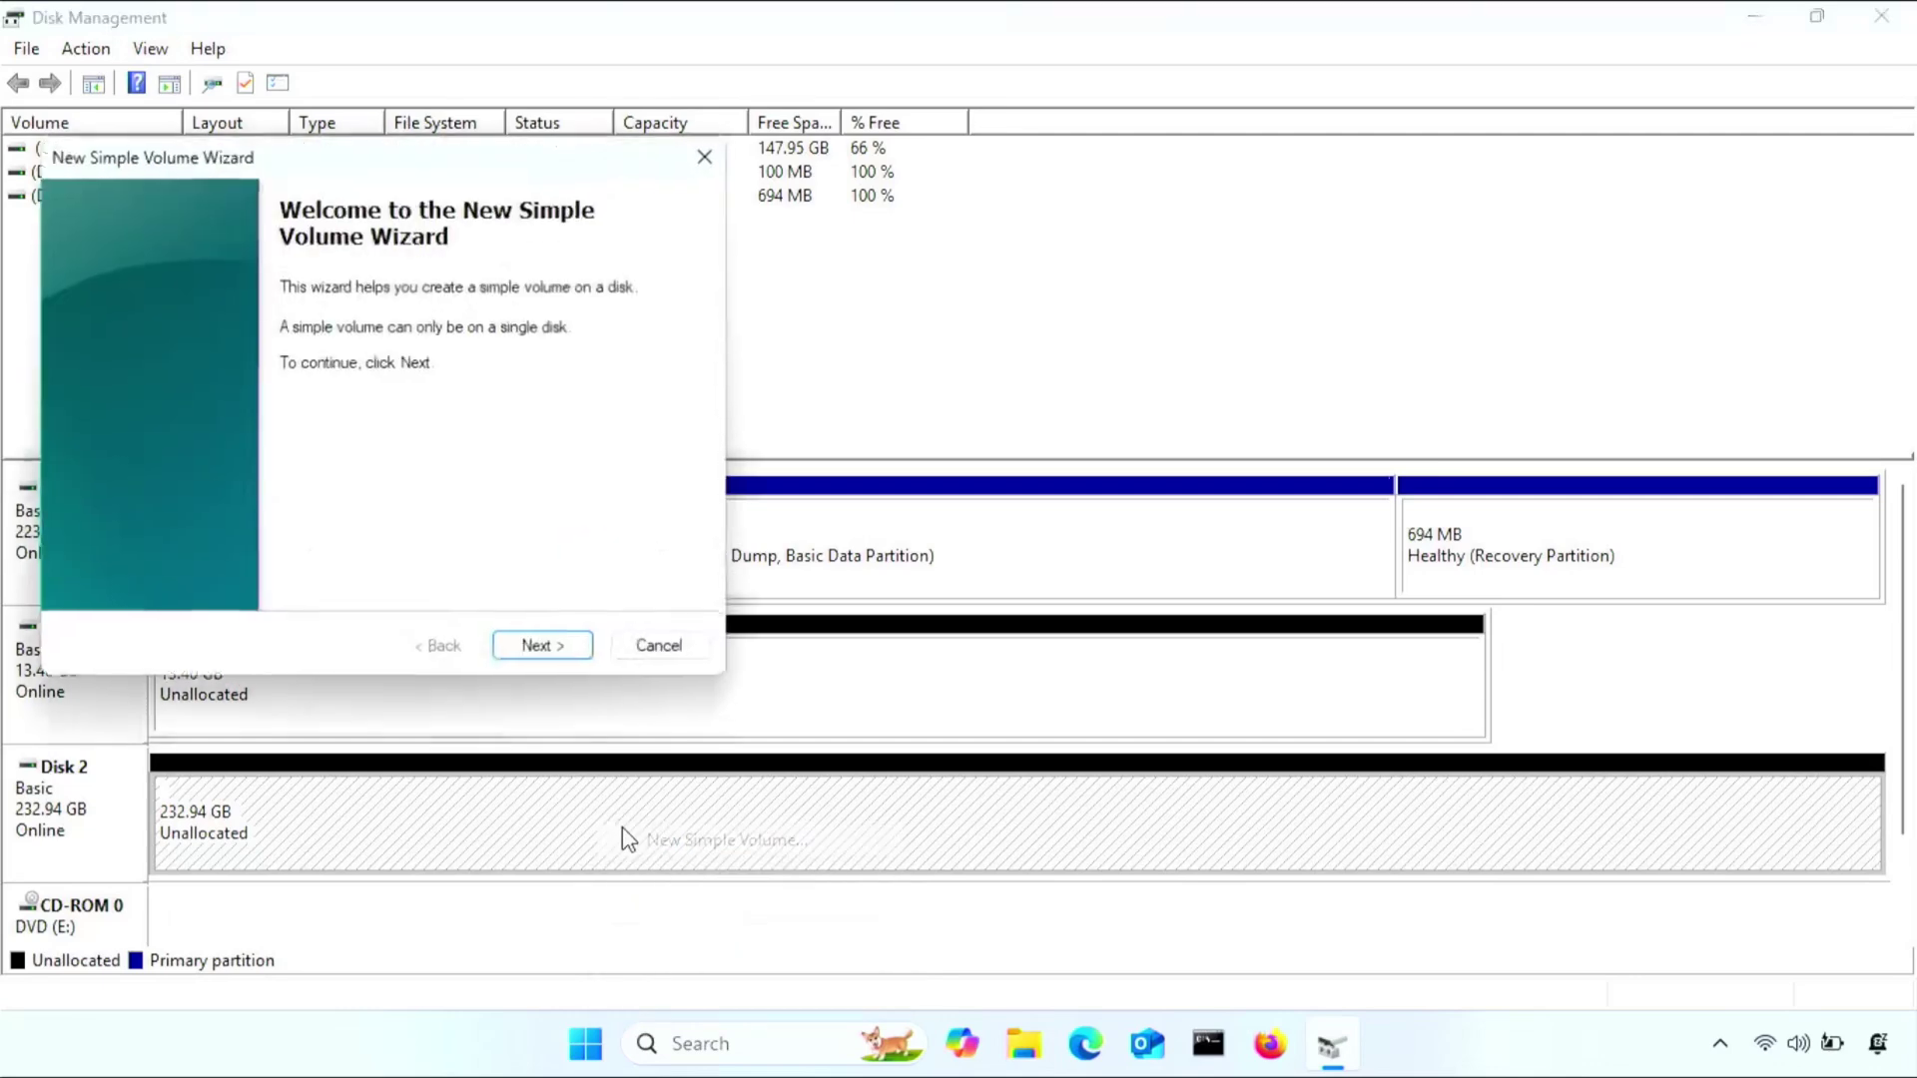
pyautogui.click(563, 655)
pyautogui.click(563, 657)
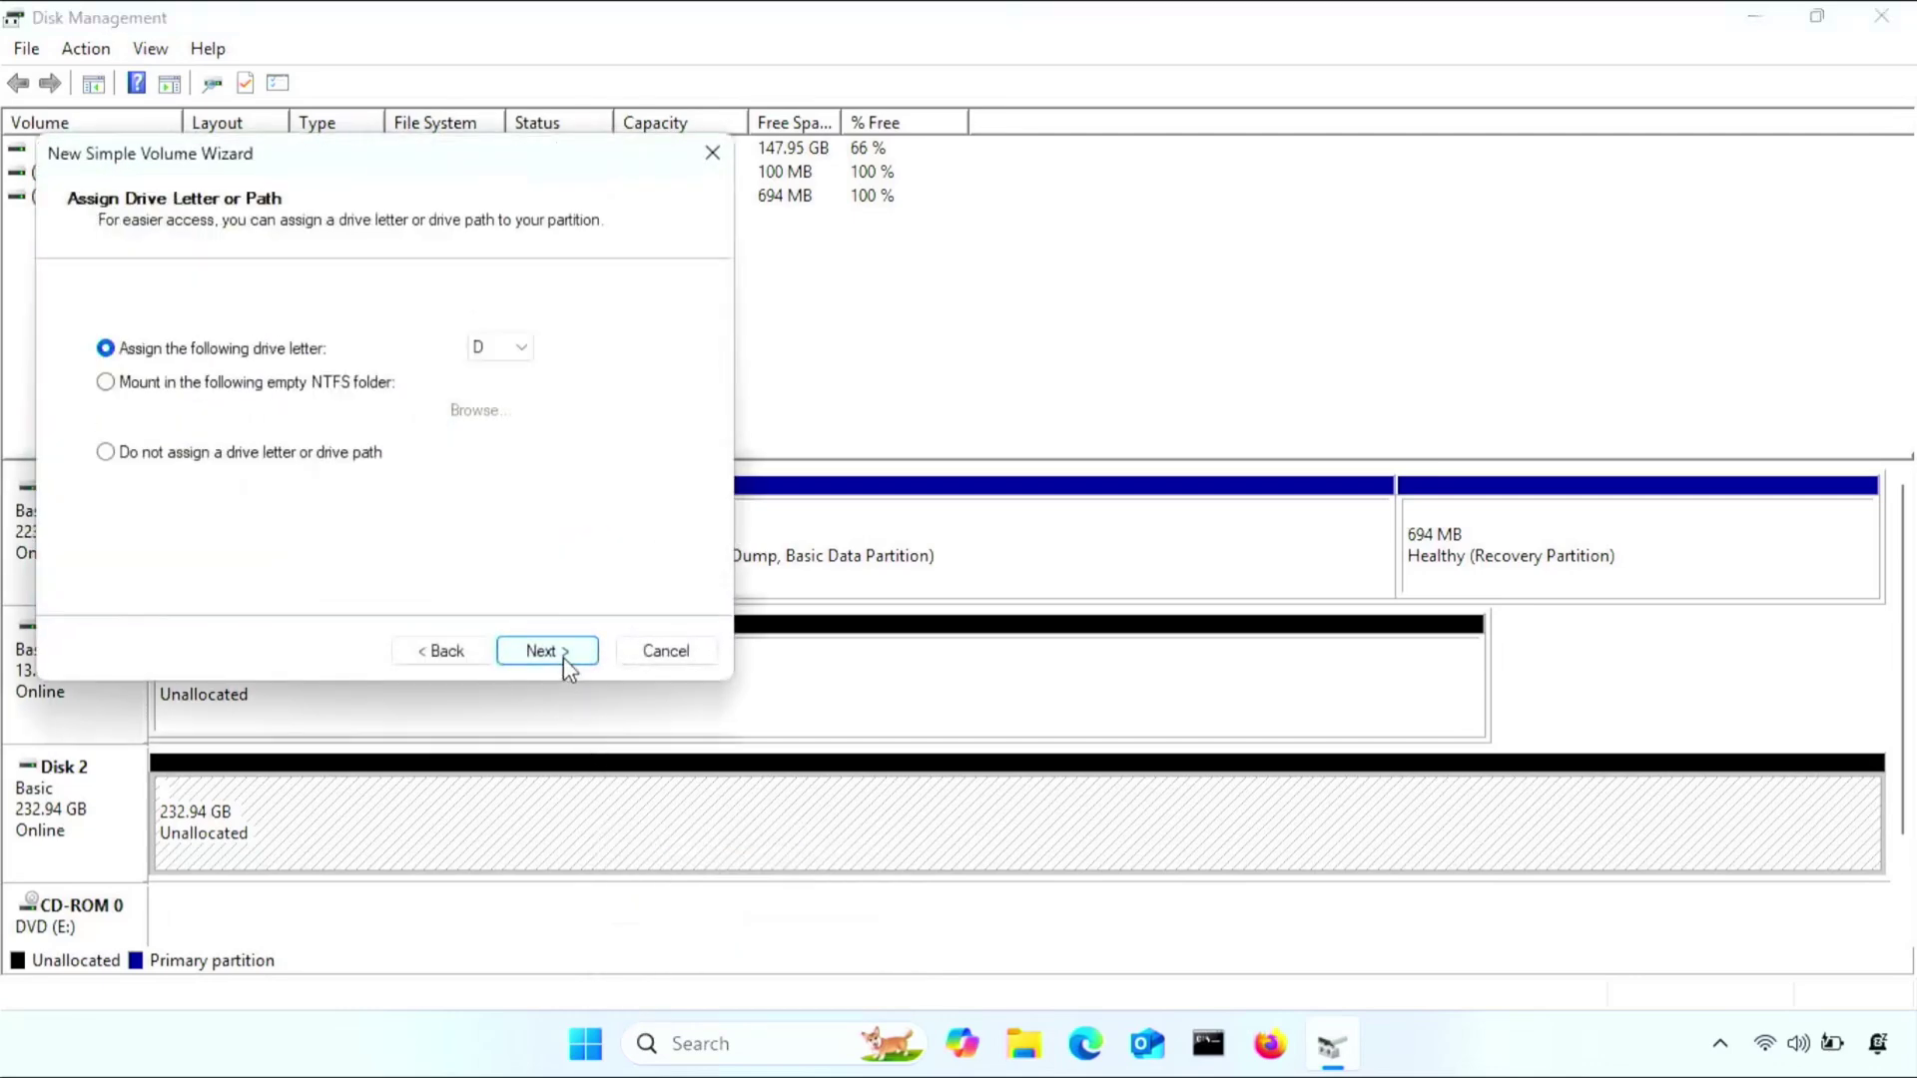
pyautogui.click(563, 657)
# Format the volume as exFAT labelled USB4, finish, and view it in File Explorer.
pyautogui.click(515, 417)
pyautogui.click(517, 434)
pyautogui.click(526, 479)
pyautogui.press('BackSpace')
pyautogui.press('BackSpace')
pyautogui.press('BackSpace')
pyautogui.press('BackSpace')
pyautogui.press('BackSpace')
pyautogui.press('BackSpace')
pyautogui.press('BackSpace')
pyautogui.press('BackSpace')
pyautogui.press('BackSpace')
pyautogui.press('BackSpace')
pyautogui.write('USB4')
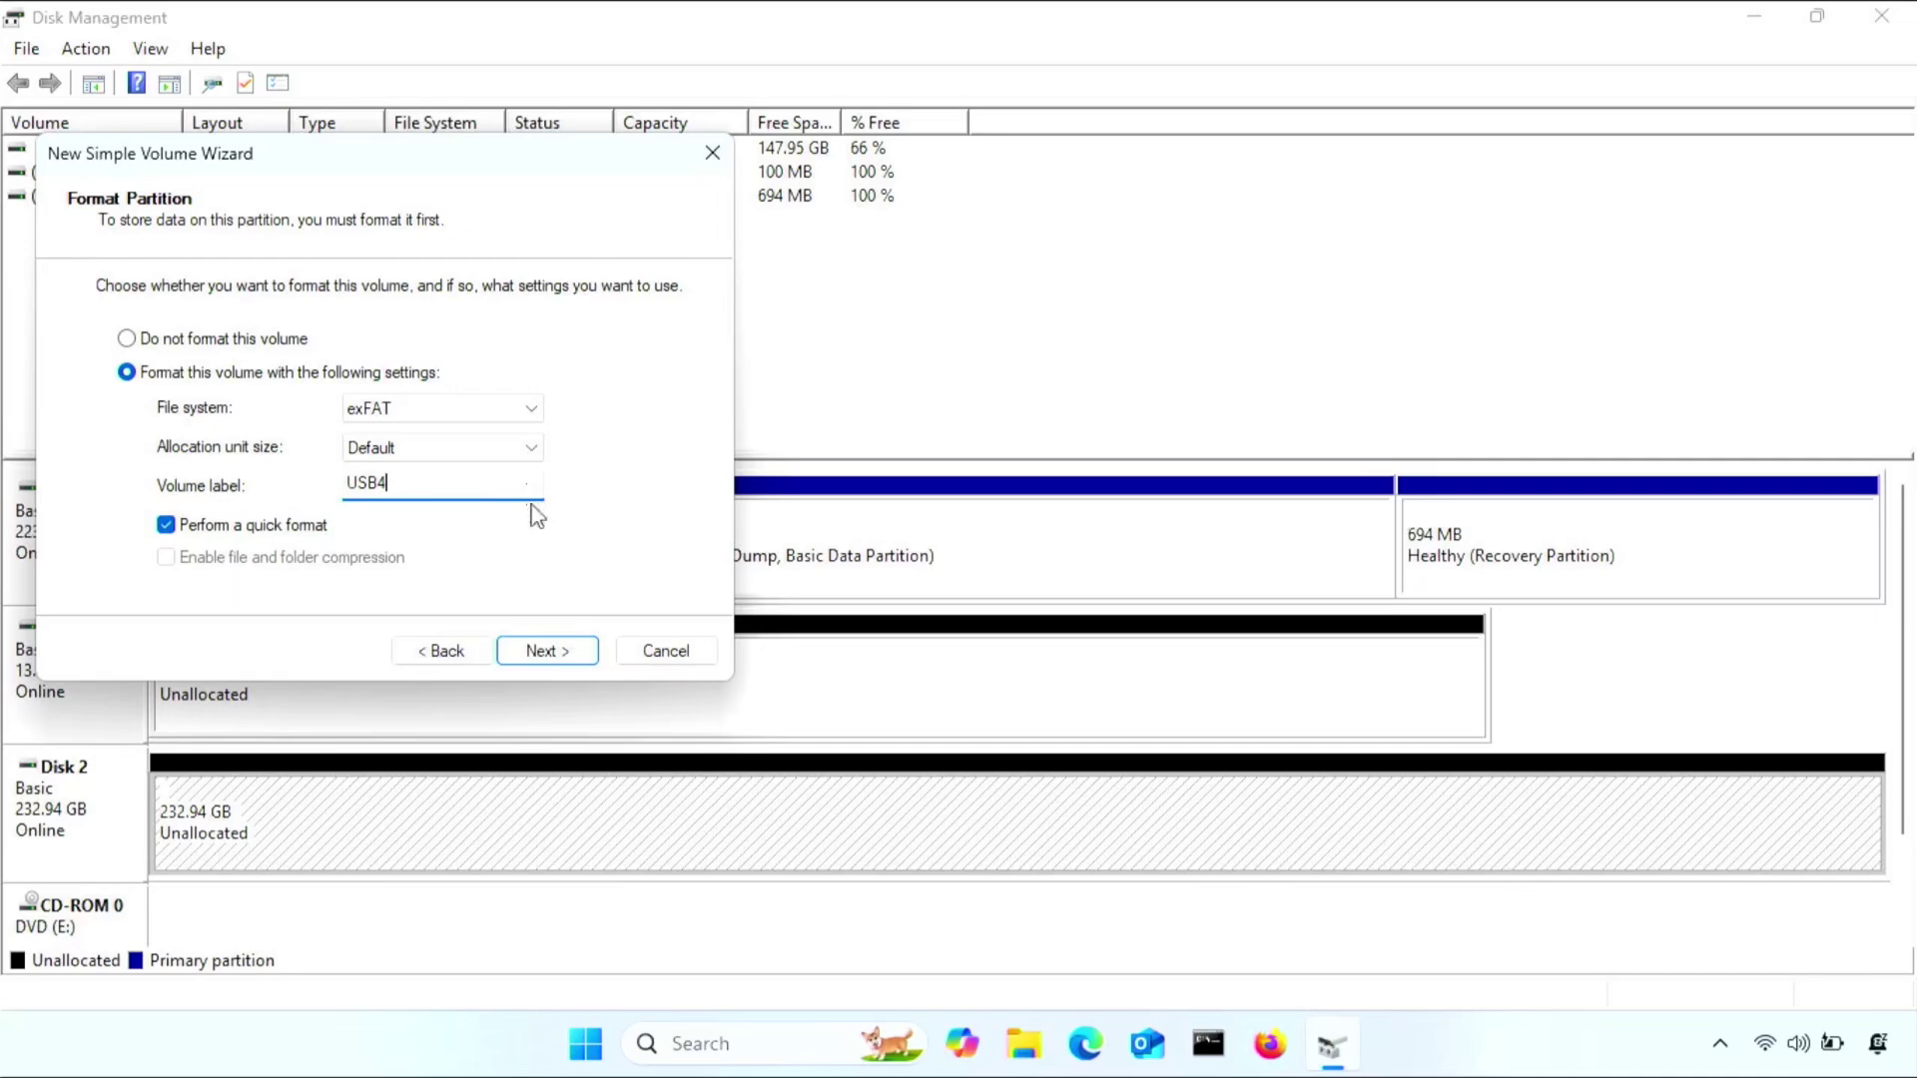
pyautogui.click(545, 652)
pyautogui.click(545, 651)
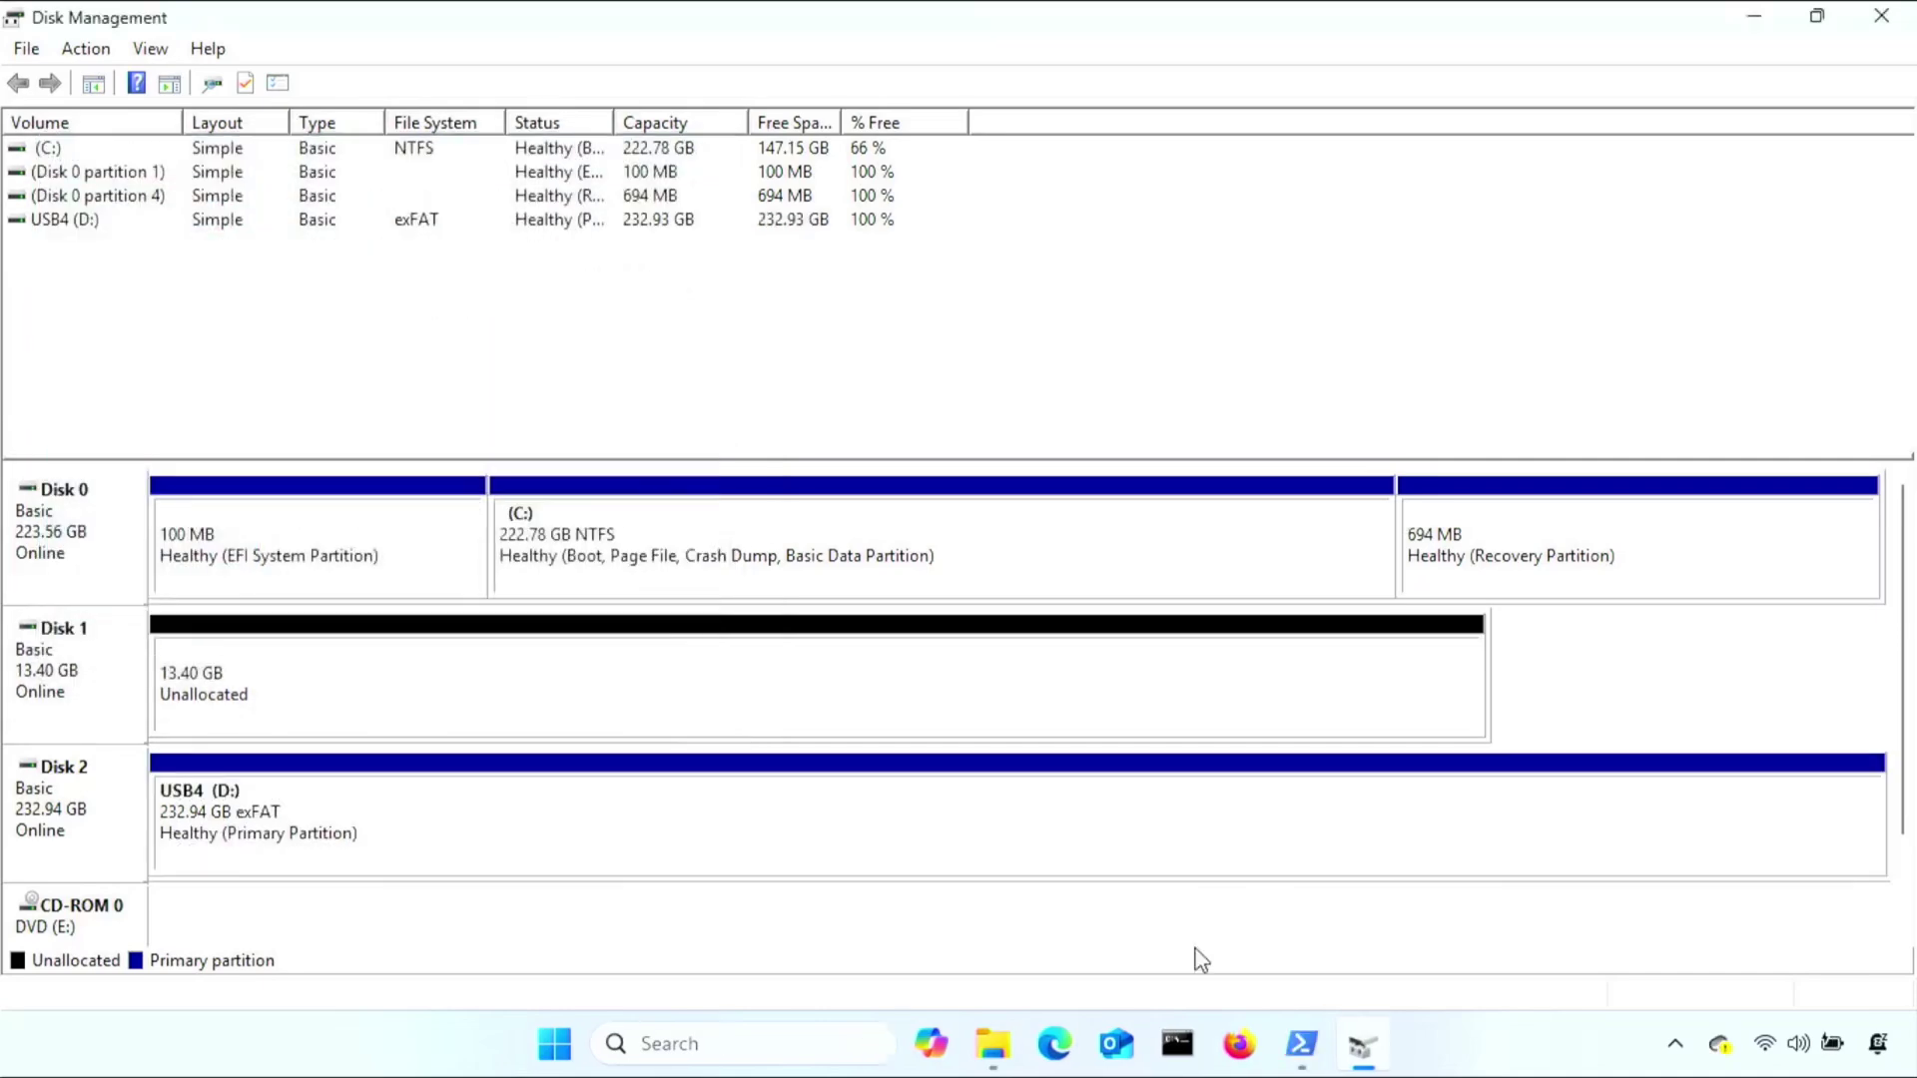
pyautogui.click(995, 1047)
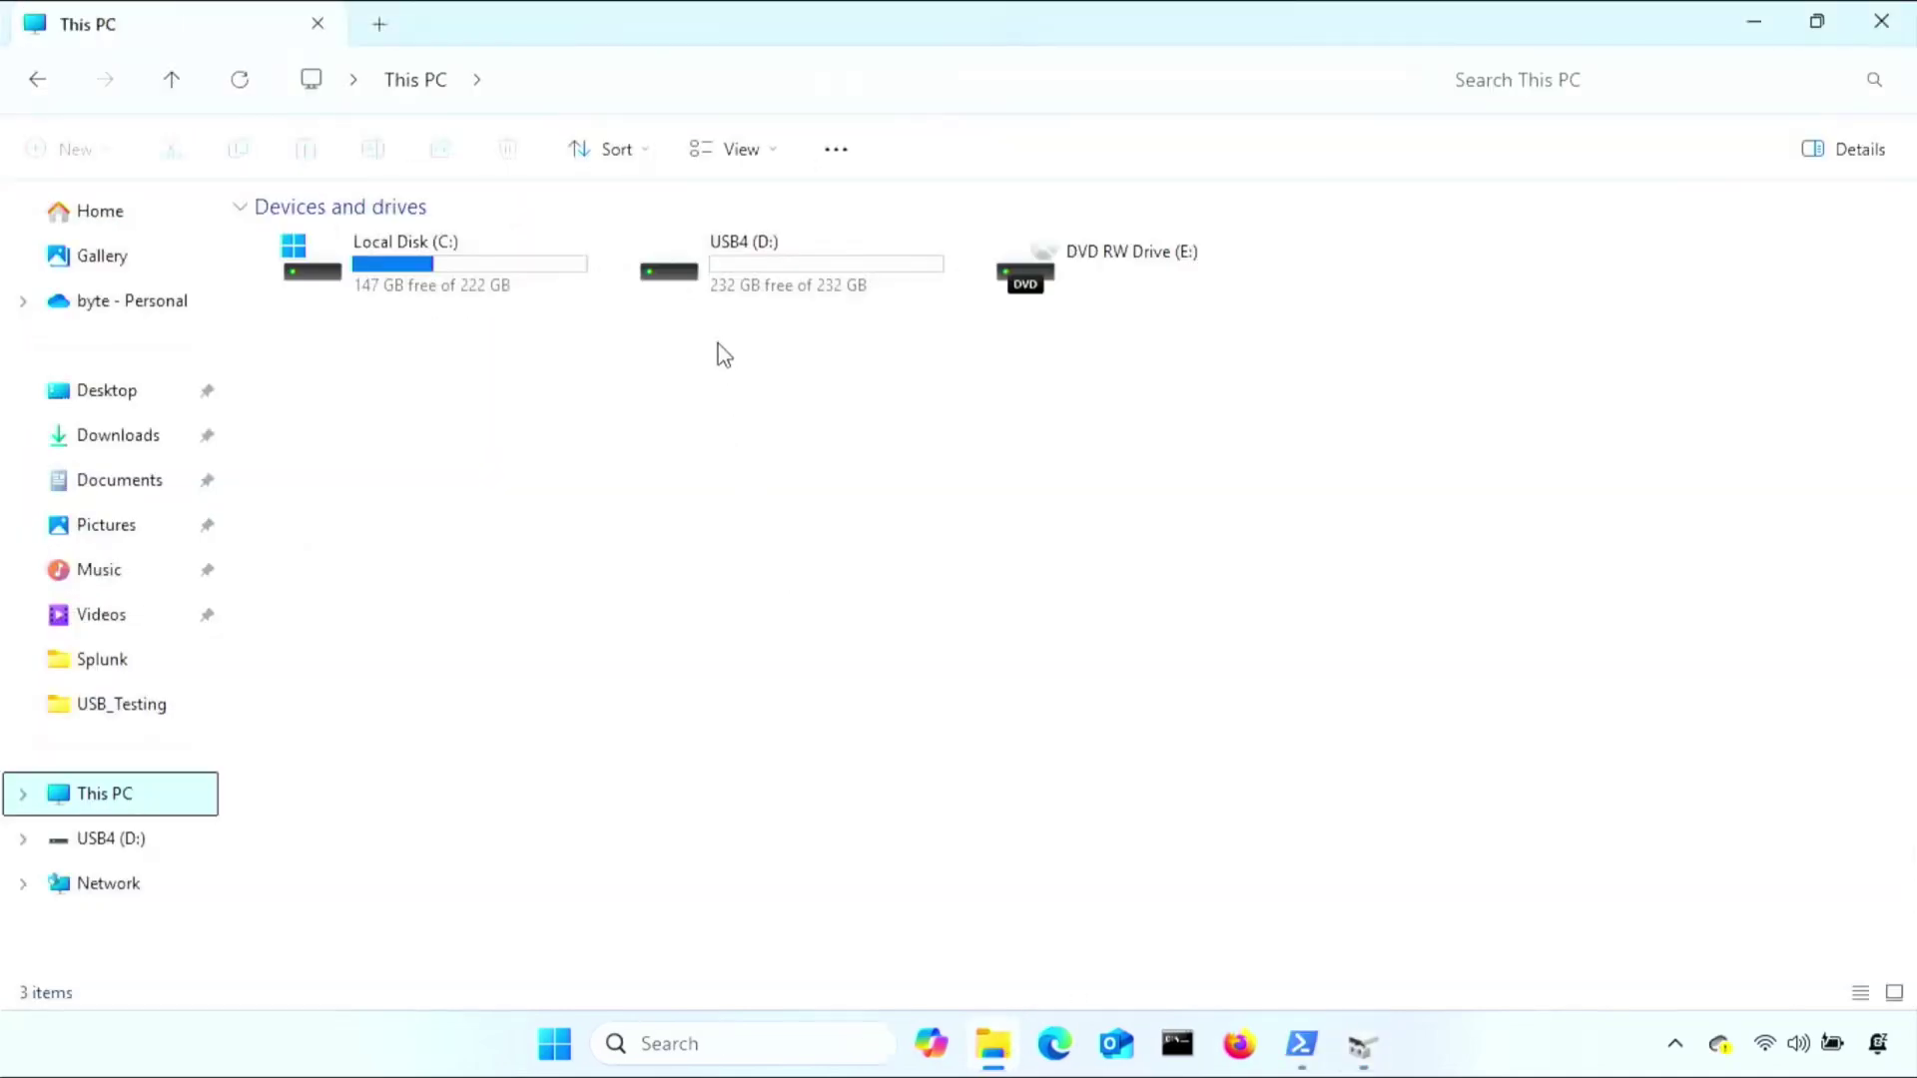